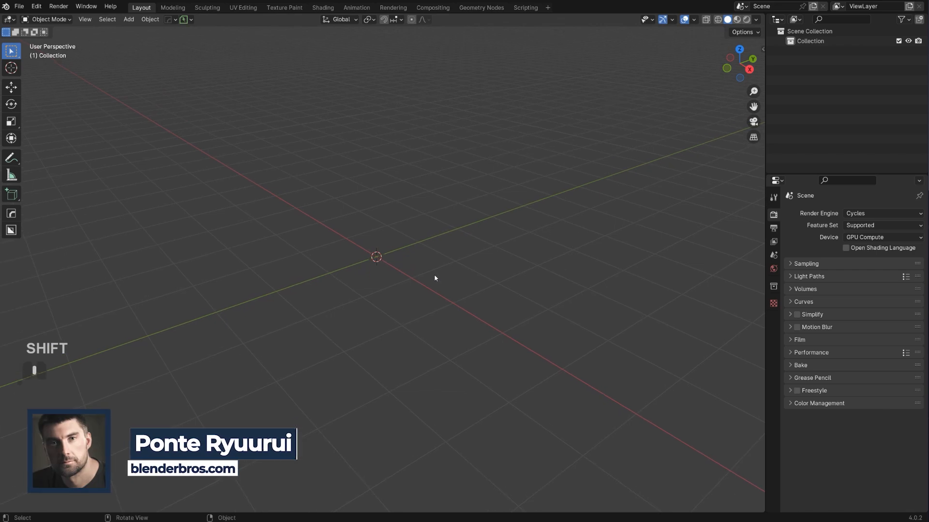
Step: Add a cylinder mesh to the empty scene
key(shift+a)
mouse_move(412, 277)
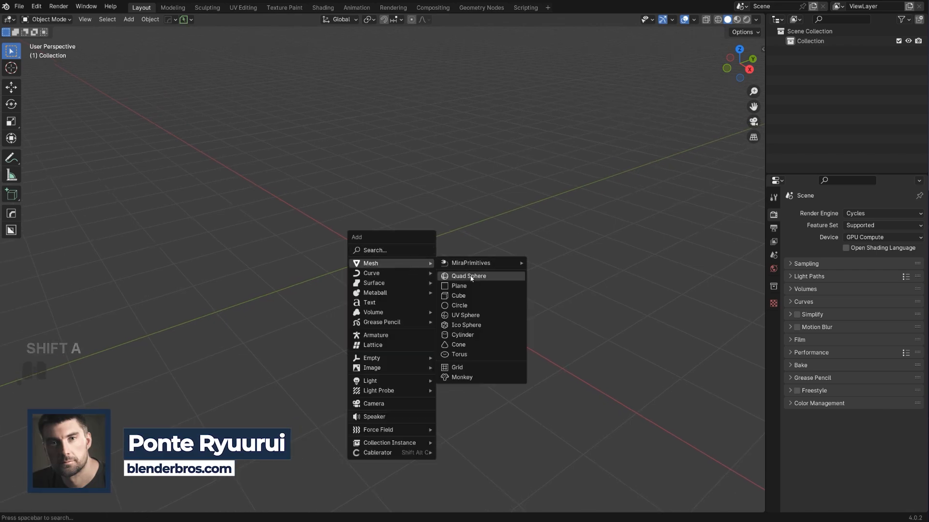
click(478, 334)
shift+middle_drag(429, 275, 479, 268)
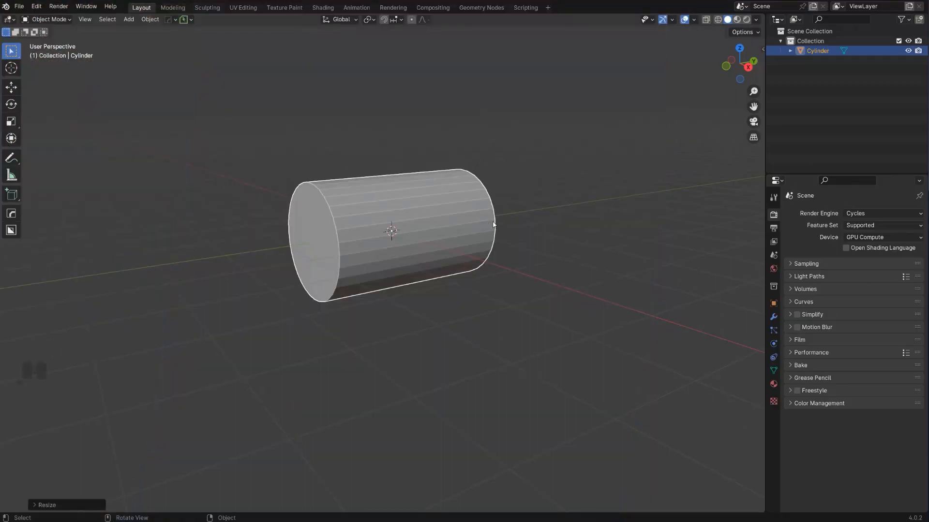
Step: Set the cylinder's vertex count to 12 with Tweak Cylinder
key(ctrl+alt+a)
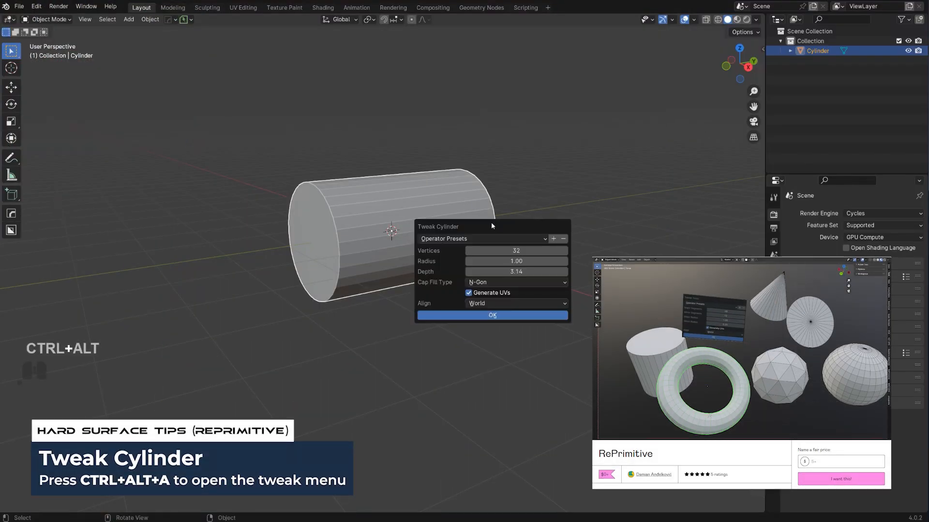
text(12)
key(Return)
key(Return)
Step: Scale the 12-sided cylinder along the Y axis to adjust its length
middle_drag(467, 291, 426, 247)
scroll(379, 242, up, 2)
middle_drag(450, 211, 380, 233)
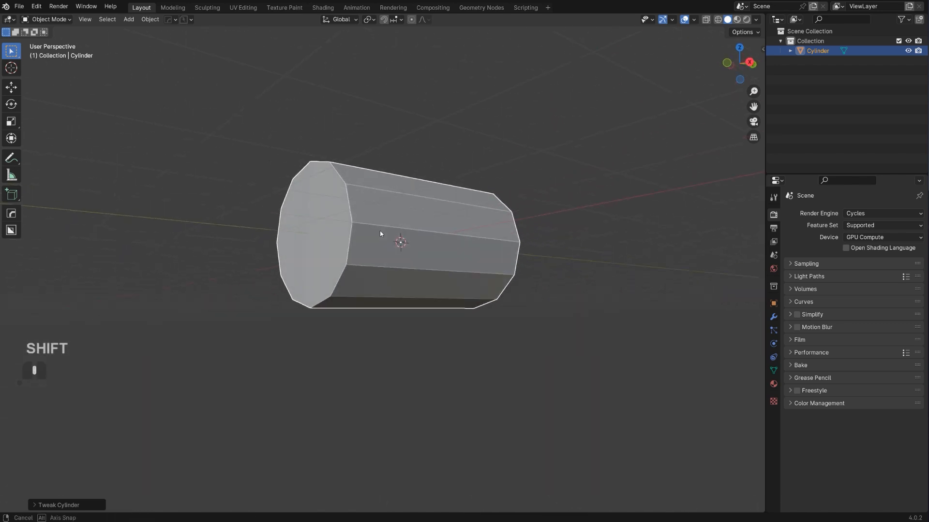
middle_drag(455, 270, 485, 279)
key(a)
key(s)
key(y)
click(535, 301)
scroll(503, 292, down, 2)
scroll(488, 266, up, 2)
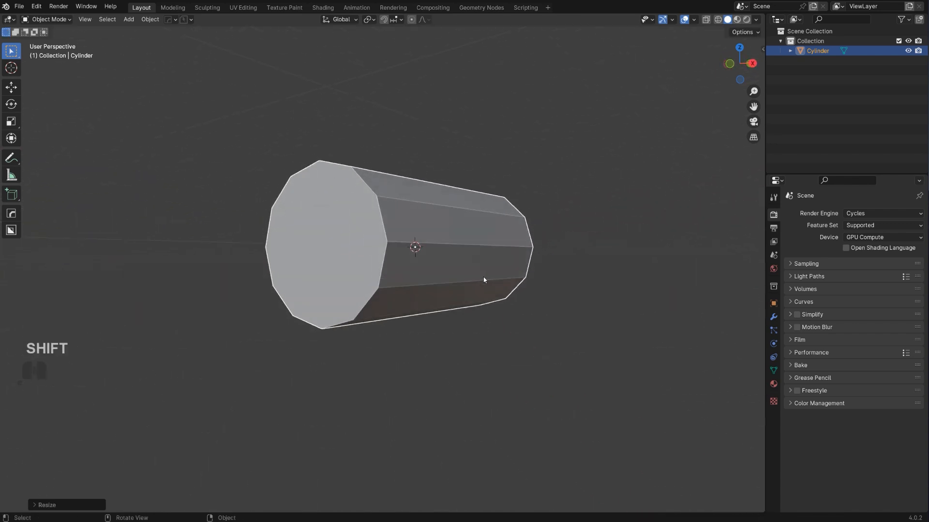
middle_drag(478, 344, 391, 270)
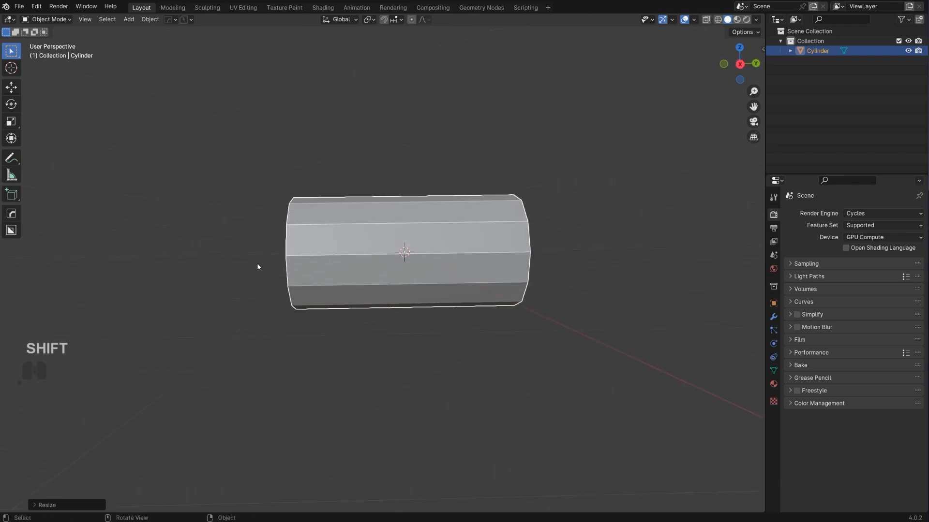
middle_drag(371, 405, 458, 263)
middle_drag(503, 292, 529, 283)
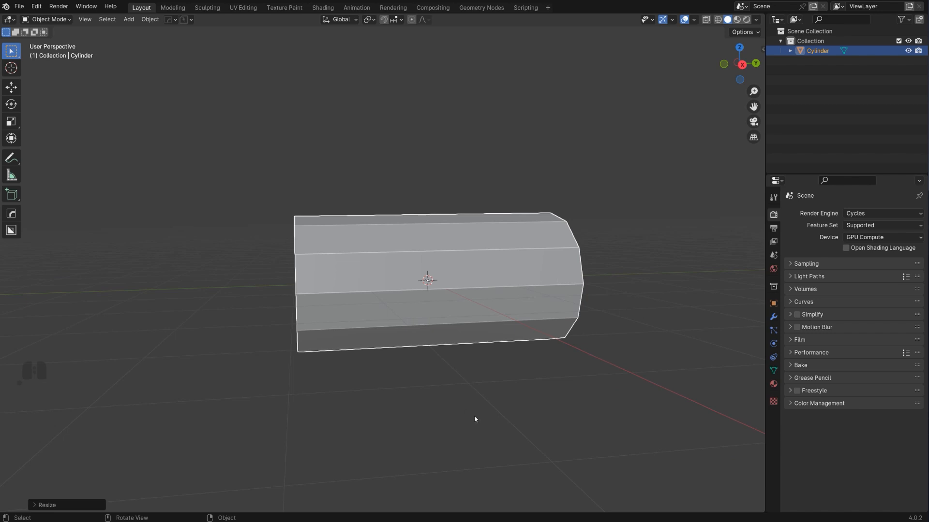
middle_drag(443, 277, 403, 260)
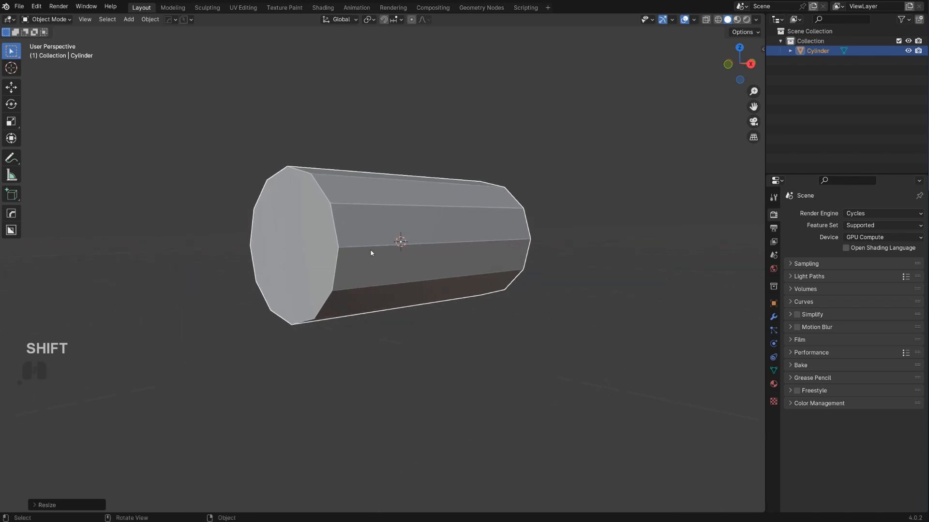
middle_drag(444, 366, 429, 296)
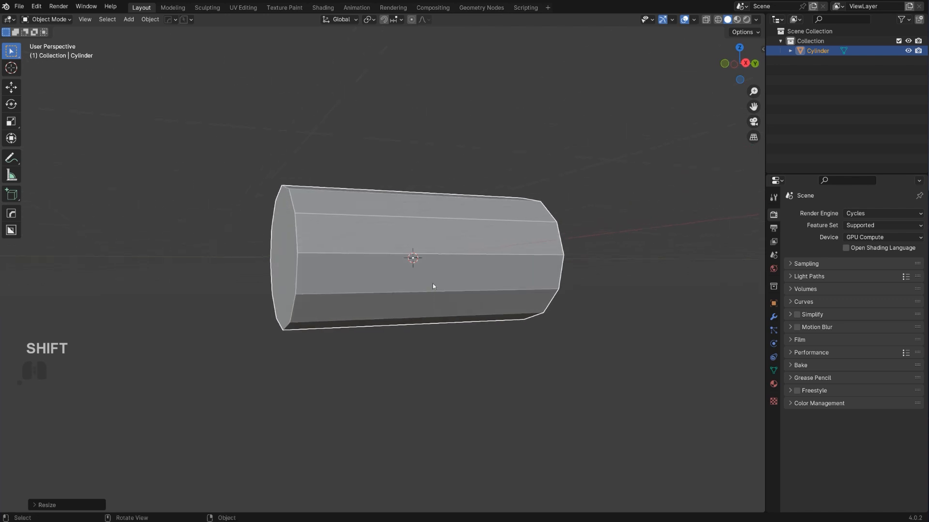
Step: Add five evenly spaced loop cuts around the cylinder's body in Edit Mode
middle_drag(445, 222, 405, 233)
key(Tab)
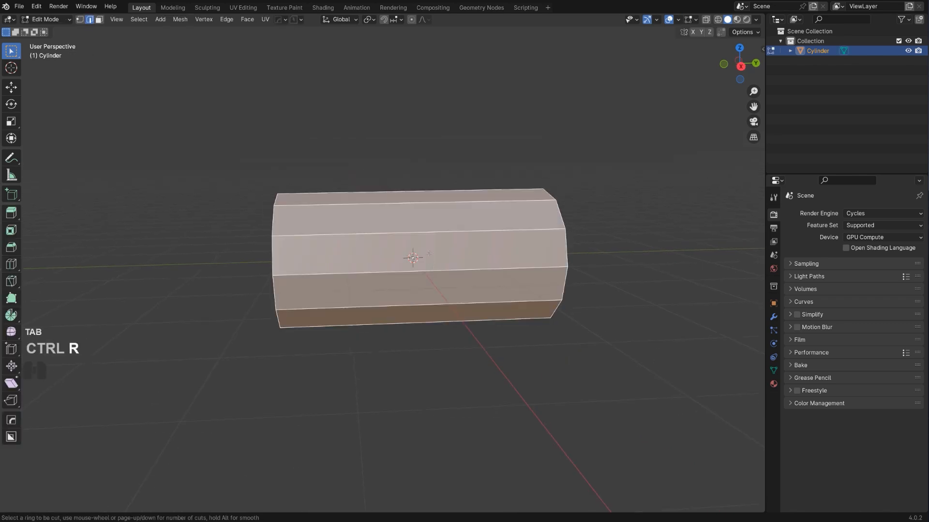
key(ctrl+r)
scroll(430, 233, up, 3)
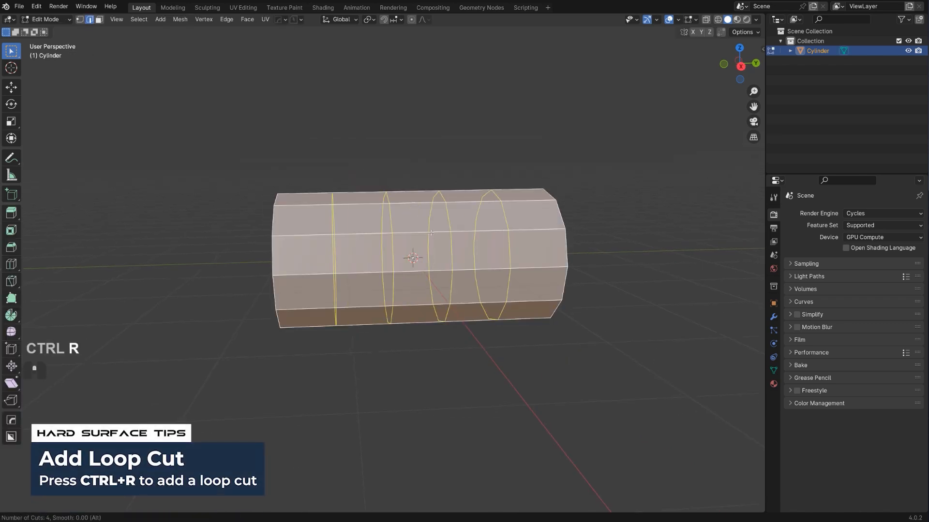
click(431, 234)
right_click(431, 233)
key(Tab)
Step: Apply the cylinder's scale
key(q)
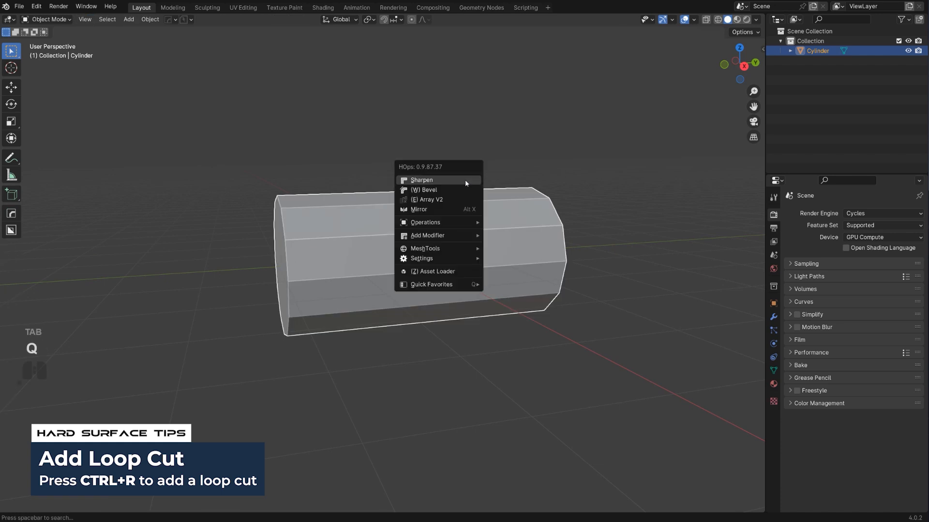
key(ctrl+a)
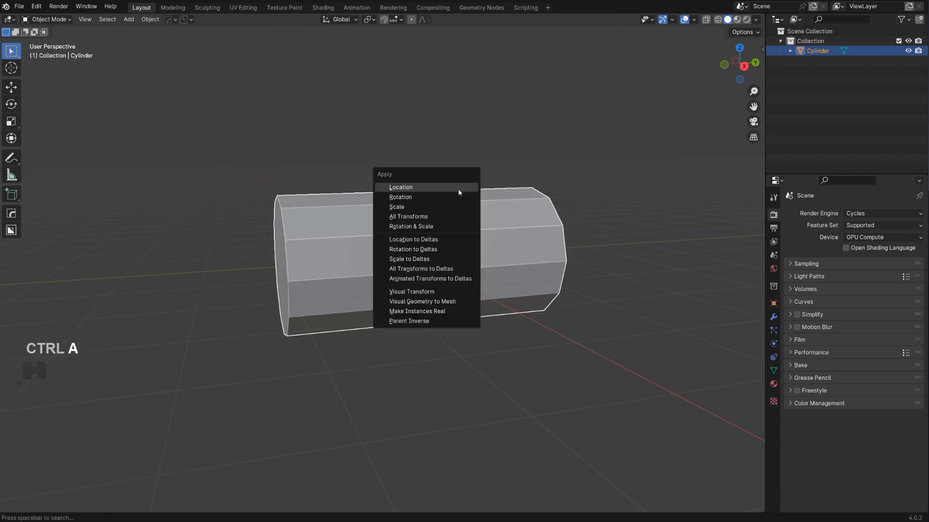
click(435, 207)
Step: Show the cylinder in right orthographic view and lengthen it along the Y axis
key(KP_3)
key(KP_5)
key(Tab)
shift+middle_drag(320, 312, 437, 348)
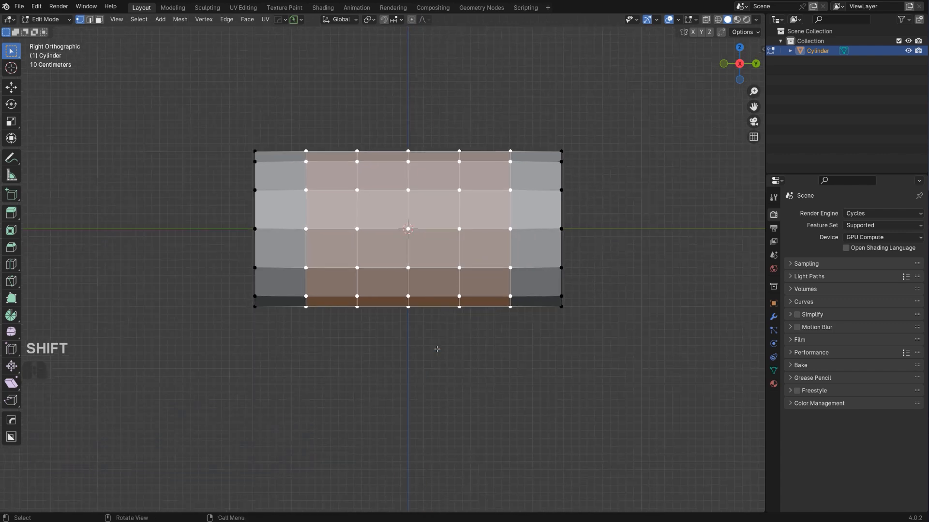
scroll(443, 343, down, 1)
key(Tab)
key(s)
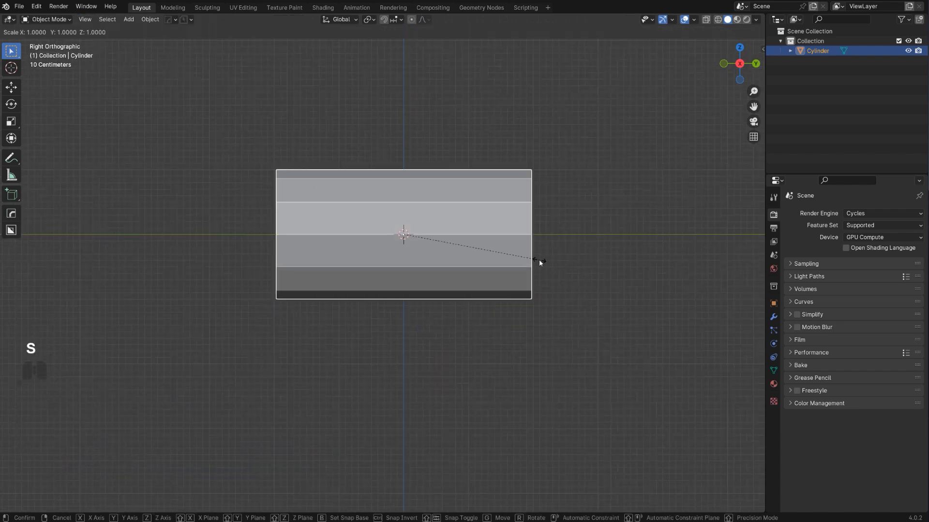
right_click(537, 259)
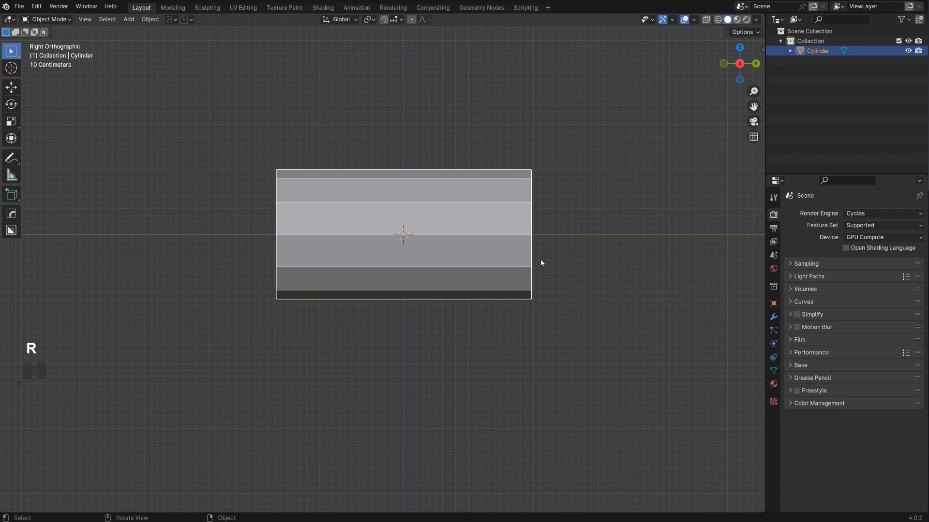
key(s)
key(y)
click(576, 284)
Step: Dissolve all five loop cuts around the cylinder's body
key(Tab)
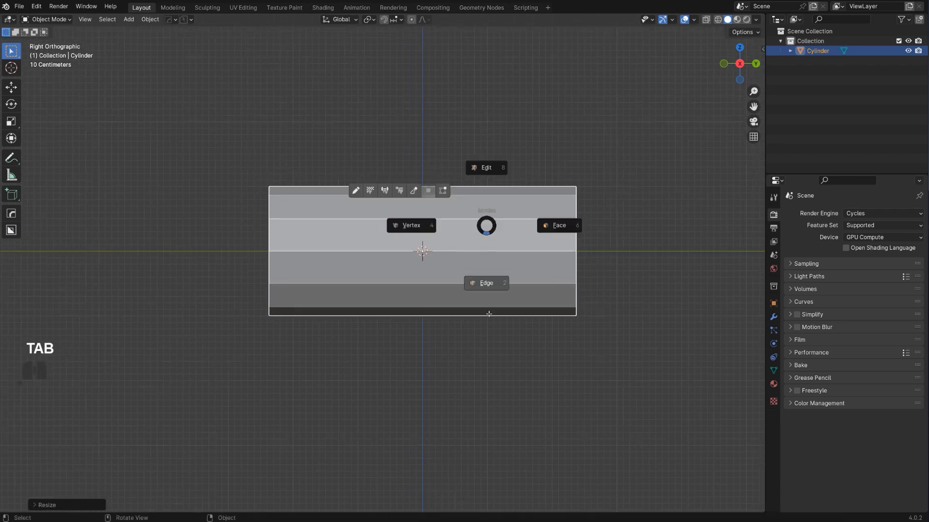
click(480, 264)
alt+shift+click(451, 265)
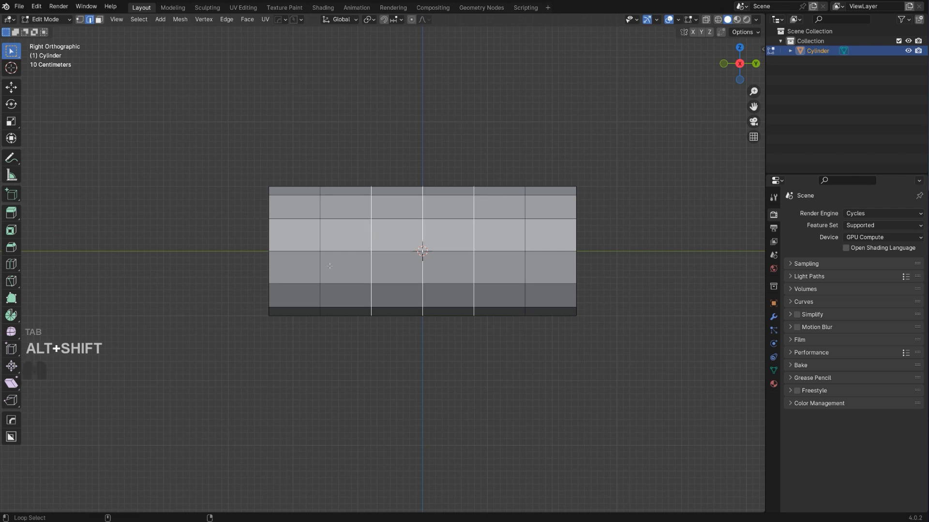
key(x)
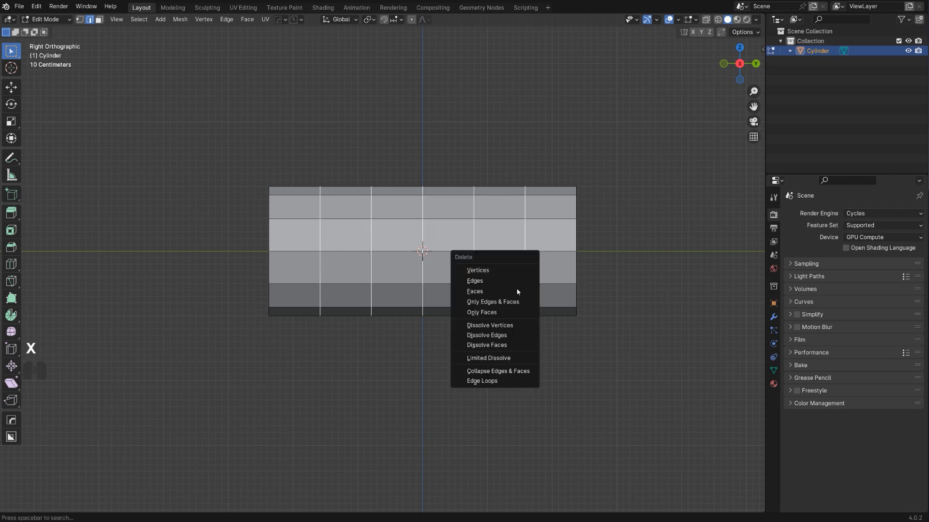
click(522, 335)
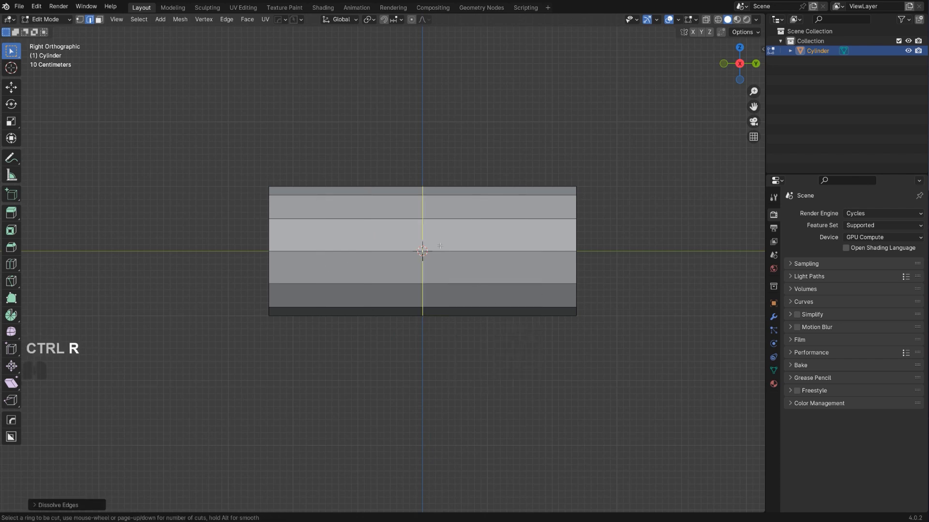
Step: Add six evenly spaced loop cuts around the cylinder and apply the object's scale
scroll(439, 245, up, 5)
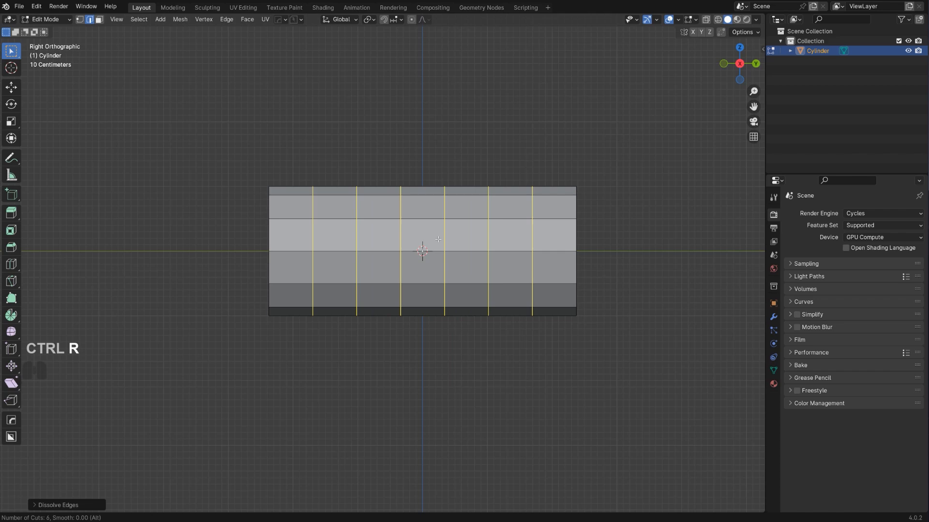
key(Tab)
key(ctrl+a)
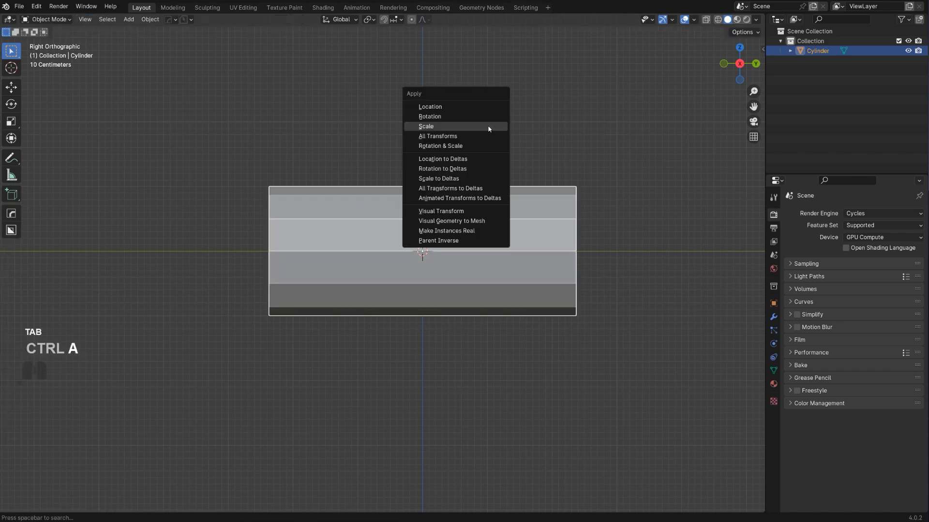
click(488, 126)
Step: Delete the vertices in the lower three rows of the four middle loops to open a cutout in the cylinder's underside
key(Tab)
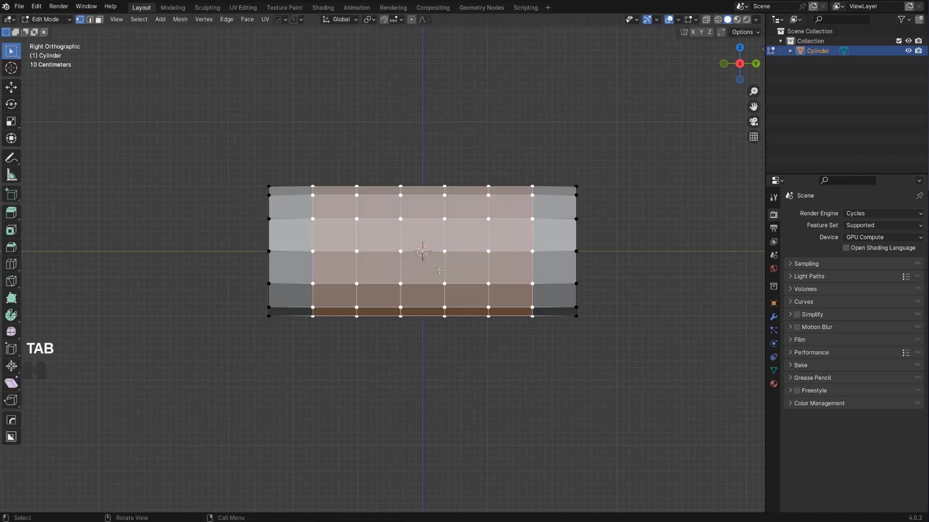
click(355, 305)
key(b)
drag(346, 290, 515, 382)
key(x)
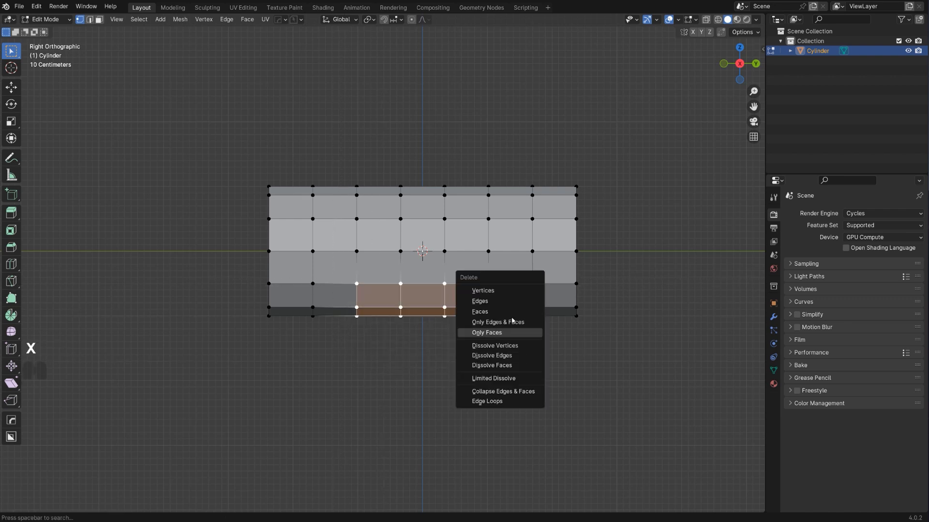
key(Escape)
right_click(455, 326)
key(x)
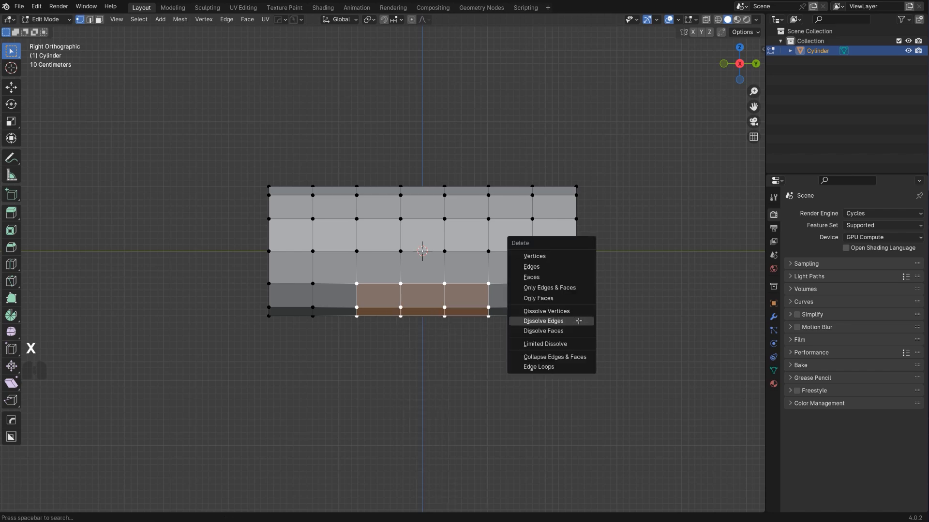
click(564, 257)
Step: Symmetrize the mesh so the underside cutout is mirrored to the cylinder's opposite side
mouse_move(484, 311)
middle_down()
mouse_move(600, 310)
mouse_move(614, 292)
mouse_move(484, 299)
middle_up()
key(alt+x)
key(grave)
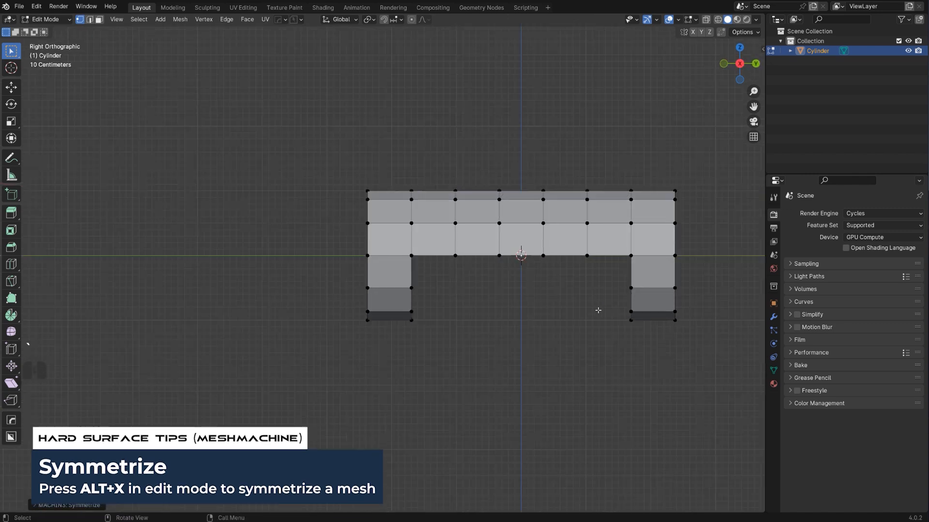
shift+middle_drag(550, 285, 445, 276)
scroll(398, 303, up, 2)
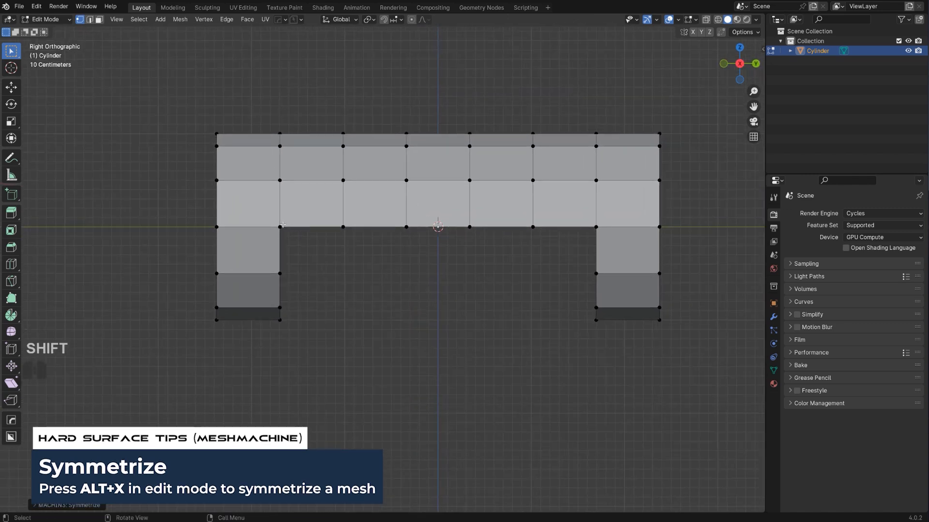
Step: Extrude the cutout's open boundary loop and move the new edges down along the Z axis
scroll(556, 328, down, 3)
shift+scroll(511, 304, down, 2)
shift+scroll(504, 289, up, 4)
key(grave)
scroll(411, 388, down, 2)
shift+scroll(448, 357, down, 3)
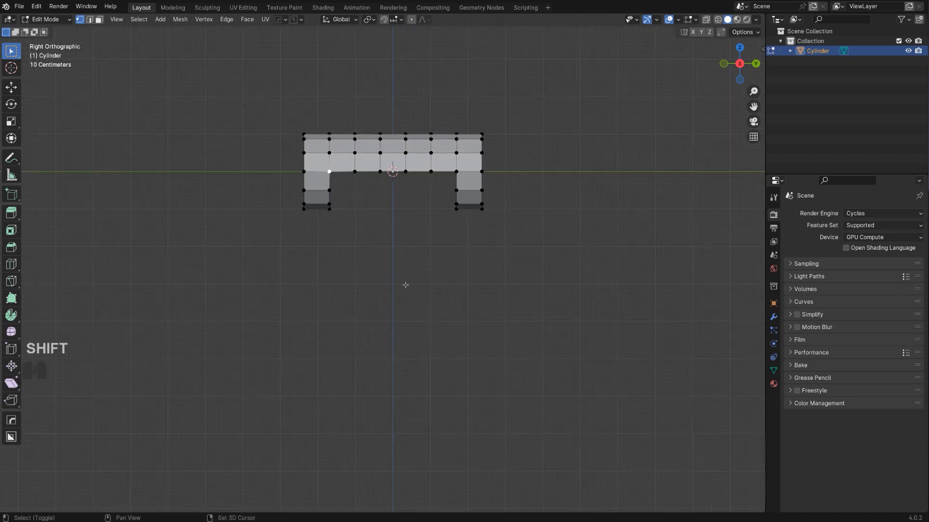
shift+middle_drag(405, 285, 406, 353)
scroll(469, 309, up, 3)
middle_drag(497, 268, 477, 290)
key(grave)
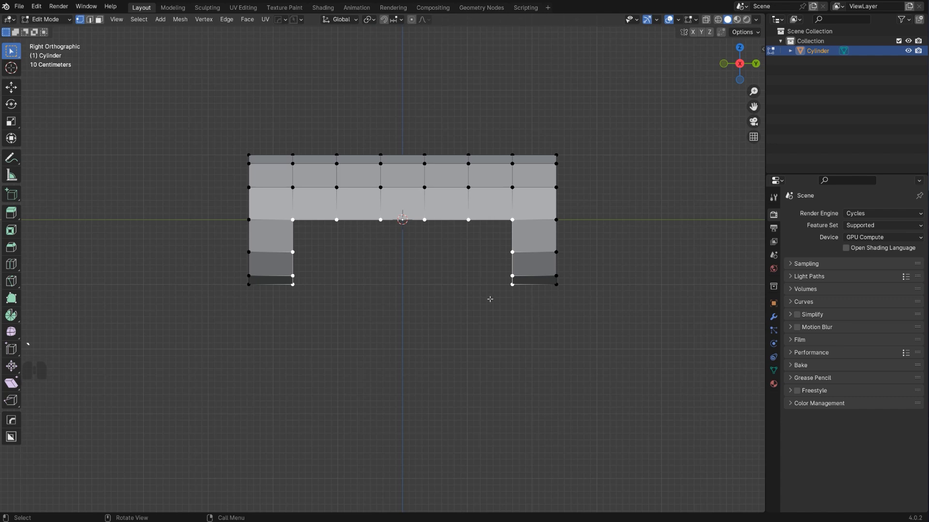
key(e)
right_click(568, 313)
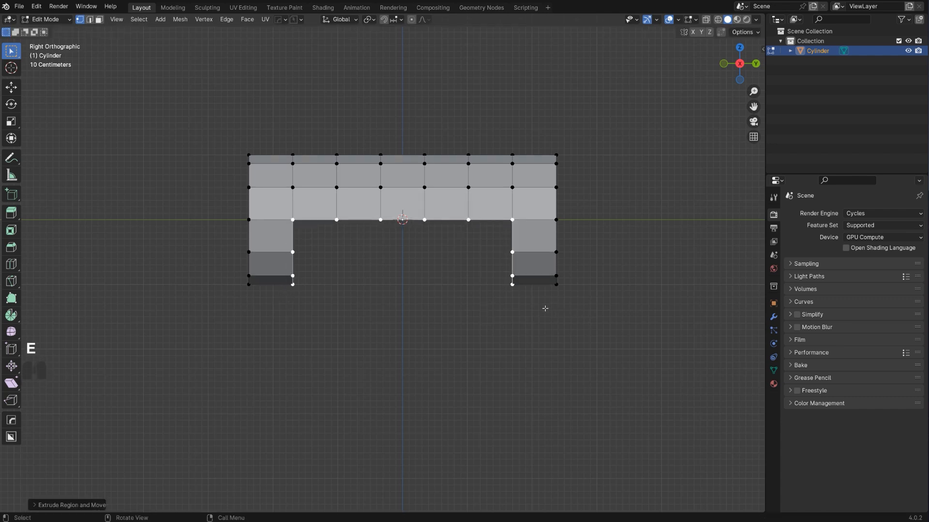
key(g)
key(z)
click(655, 364)
Step: Scale the extruded boundary loop down and shape it into a flat circle with LoopTools Circle
key(s)
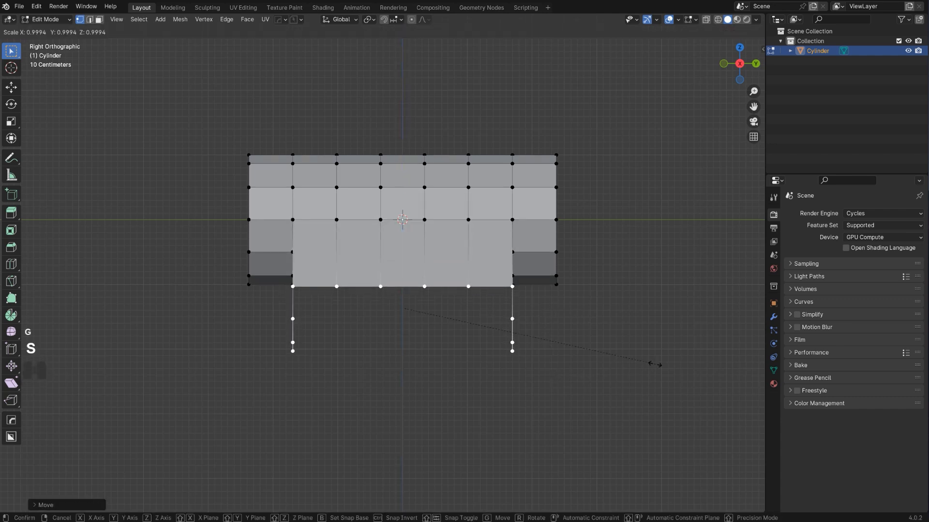
click(554, 323)
right_click(462, 322)
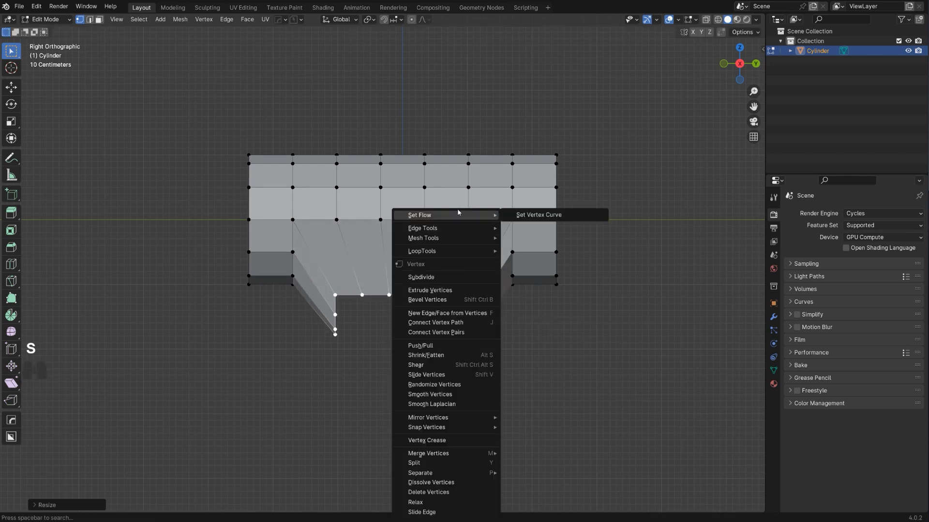
mouse_move(453, 253)
click(531, 265)
middle_drag(510, 319, 577, 265)
Step: Rotate the circular boundary loop slightly about Z to straighten the neck, and extrude it down along the Z axis
key(r)
key(z)
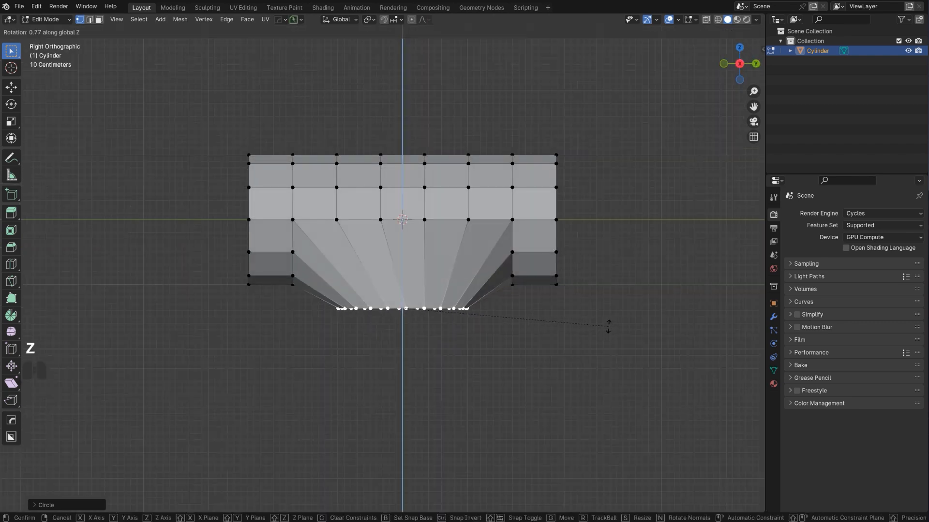
ctrl+click(609, 365)
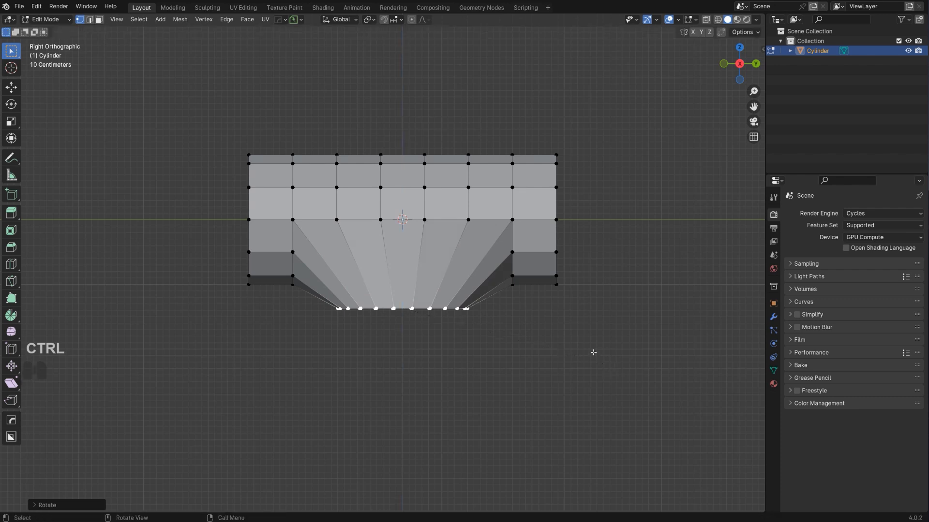
key(z)
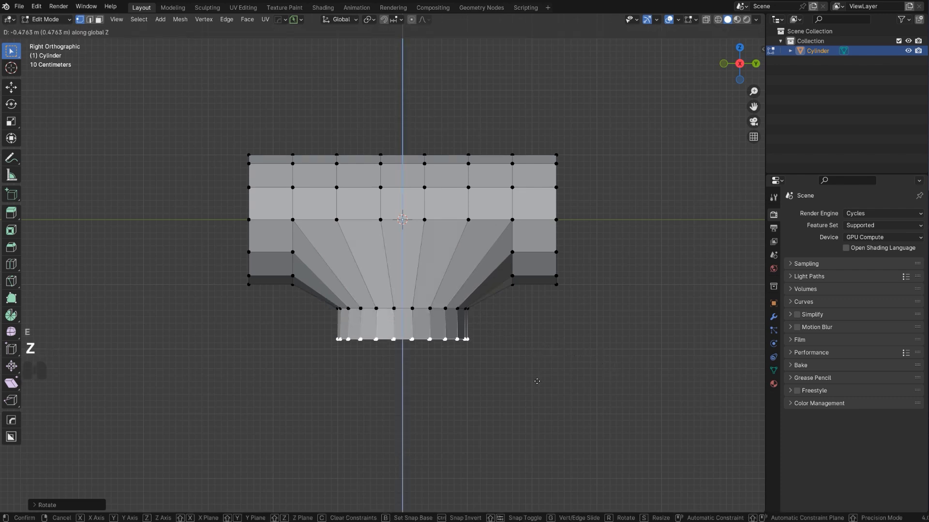
click(452, 303)
Step: Add a loop cut around the flared transition between the cylinder and the branch, and scale it in slightly
scroll(430, 279, up, 2)
key(ctrl+r)
click(442, 291)
click(441, 292)
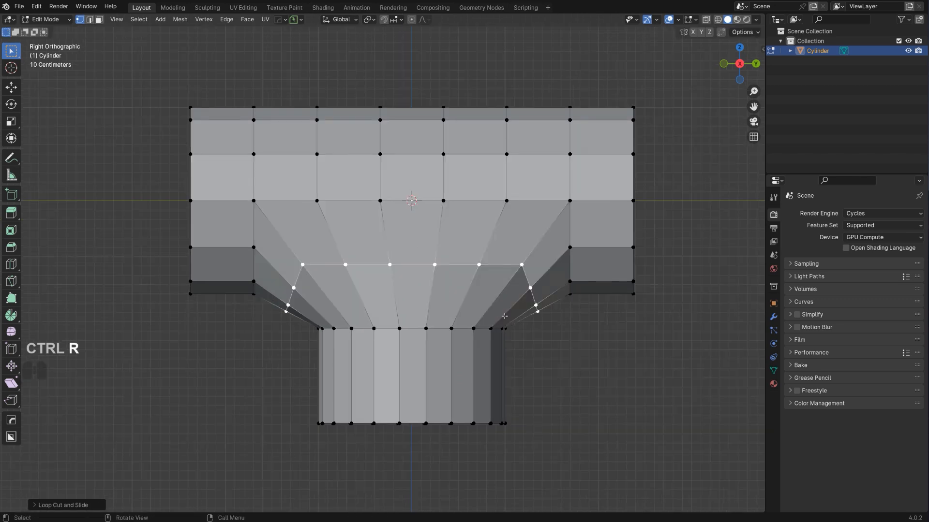
scroll(509, 316, down, 1)
key(s)
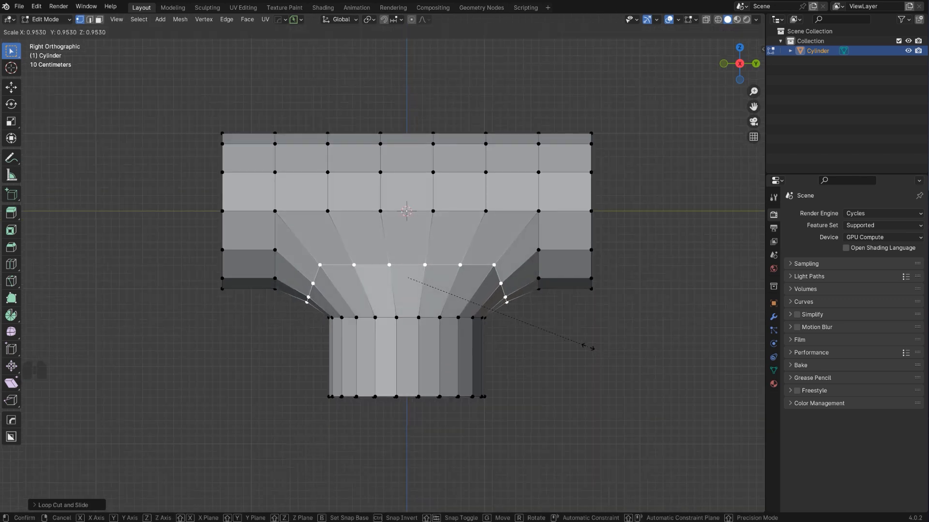
click(586, 343)
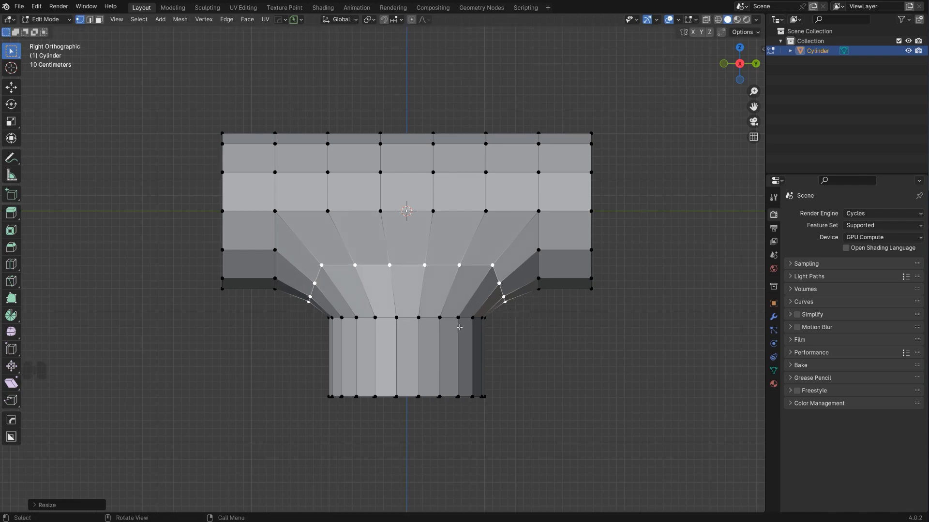
Step: Scale the circular loop at the top of the branch up slightly and lower it along Z toward the open end
alt+click(429, 316)
key(g)
key(x)
right_click(454, 332)
key(g)
key(z)
click(551, 344)
key(s)
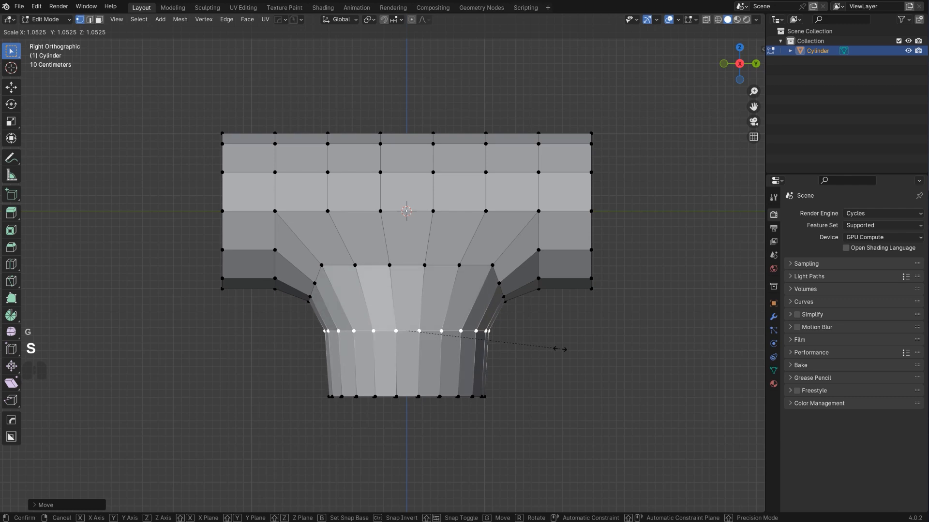
click(563, 350)
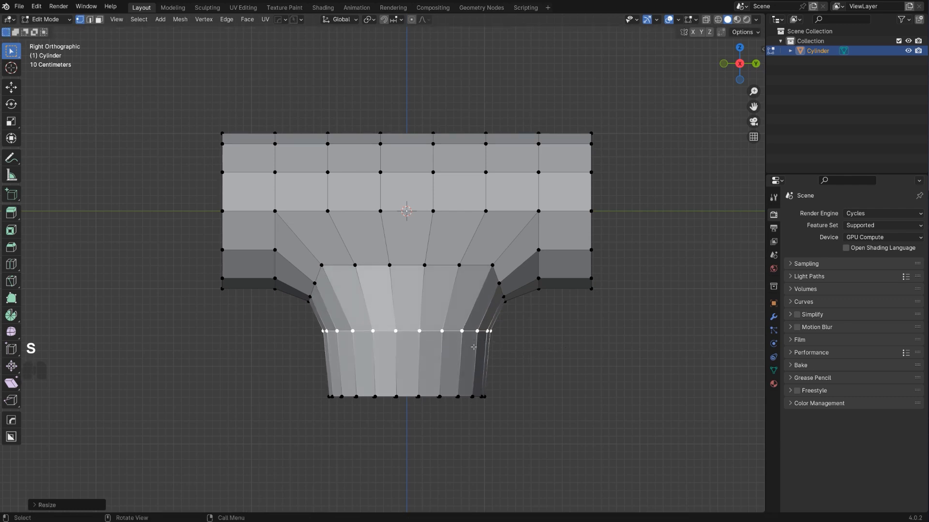
key(g)
key(z)
click(454, 348)
Step: Add a loop cut between the flared loop and the lowered circular loop, and flatten it slightly along Z
key(ctrl+r)
right_click(445, 333)
click(444, 332)
right_click(444, 332)
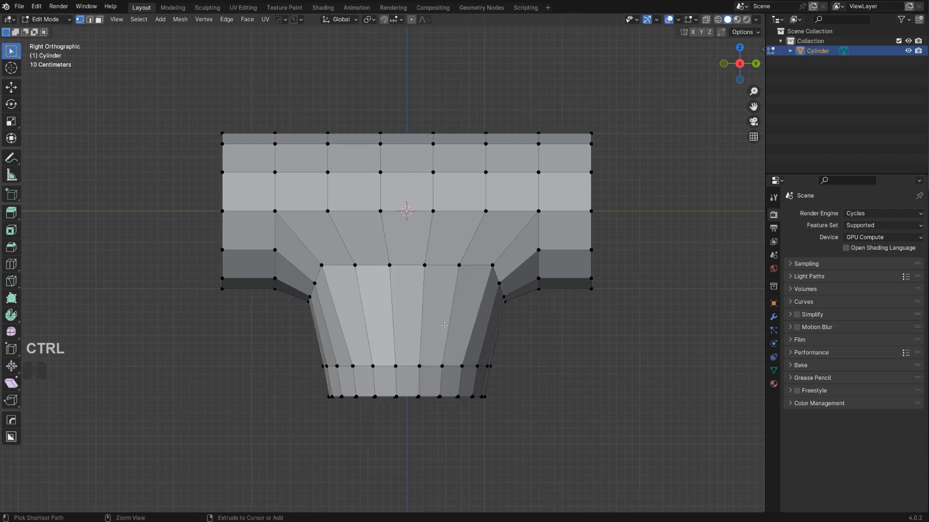
key(ctrl+r)
click(443, 325)
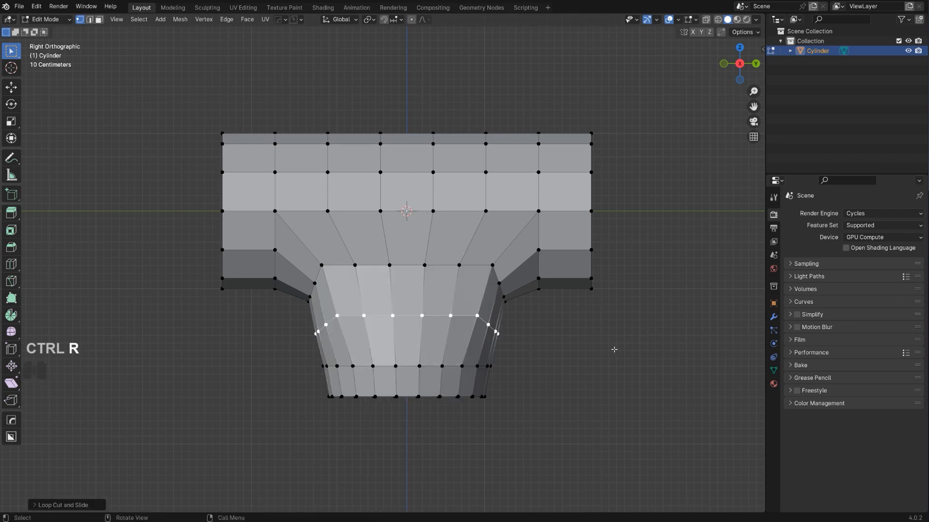
key(s)
key(z)
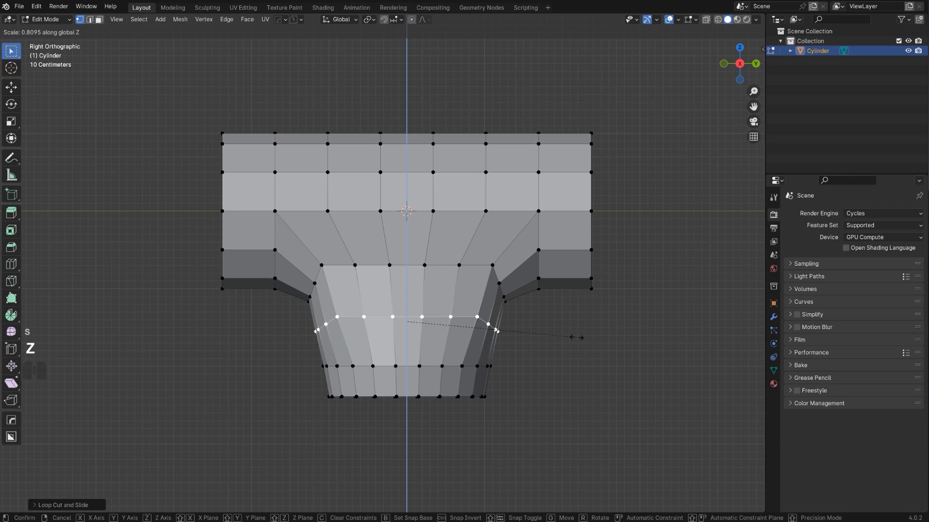
click(519, 322)
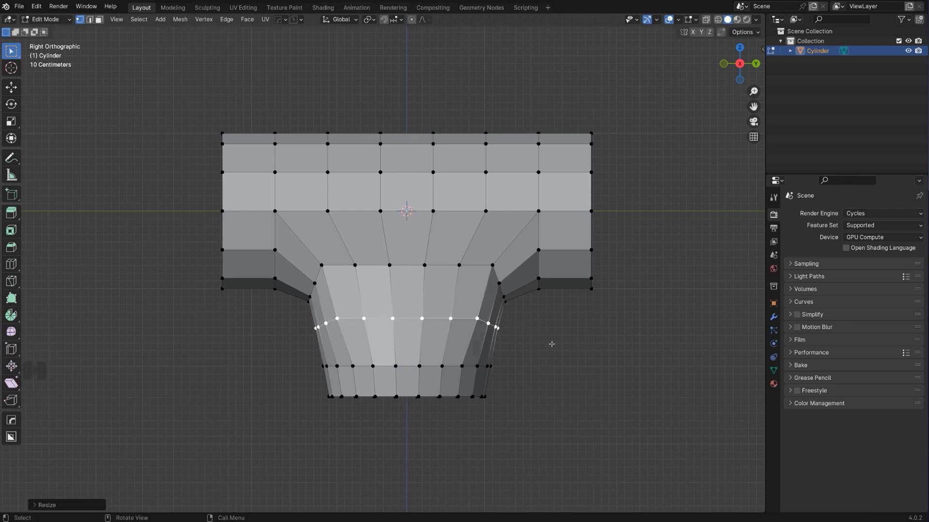
Step: Scale the new neck loop inward to give the transition a smooth concave curve
key(s)
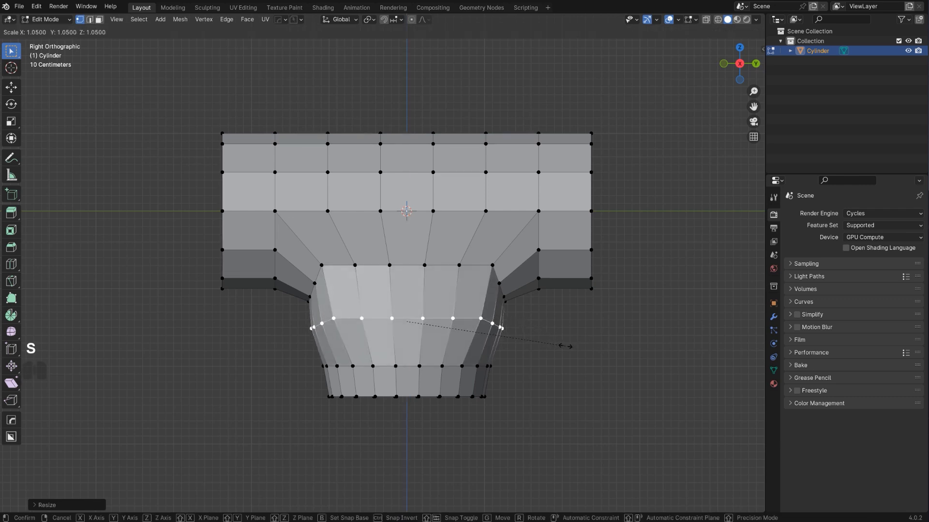
click(565, 346)
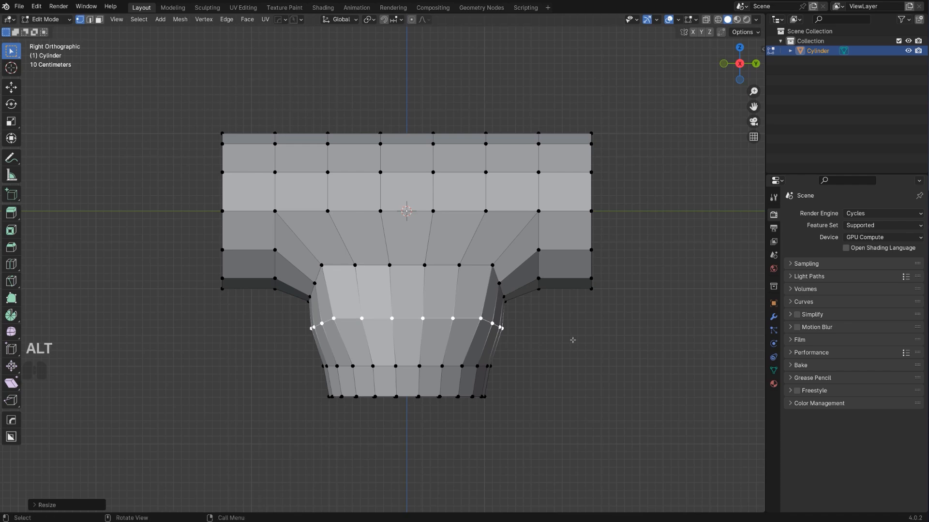
key(s)
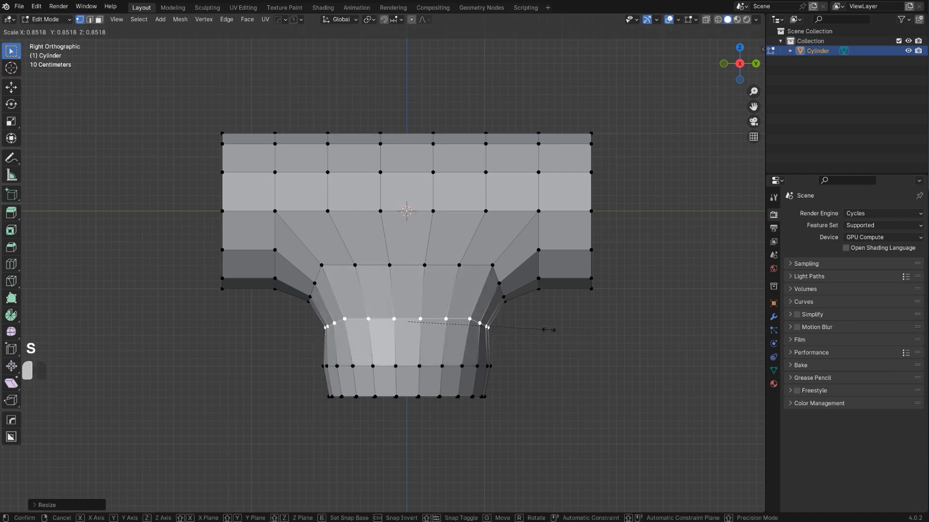
click(549, 330)
Step: Dissolve the edge loop just above the branch's open end
alt+click(465, 364)
key(x)
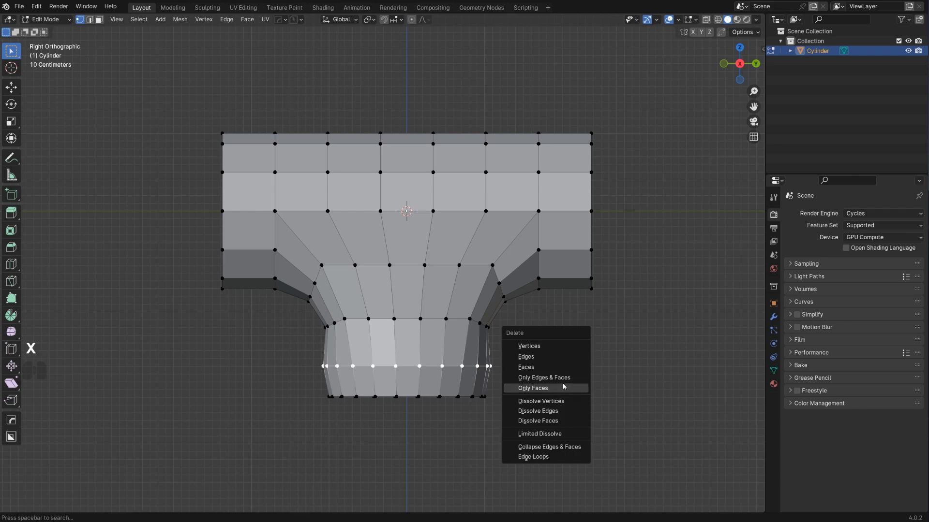
click(561, 411)
Step: Scale the branch's open rim down slightly, and add a slightly scaled-in loop cut midway up the straight section
shift+middle_drag(519, 375, 508, 336)
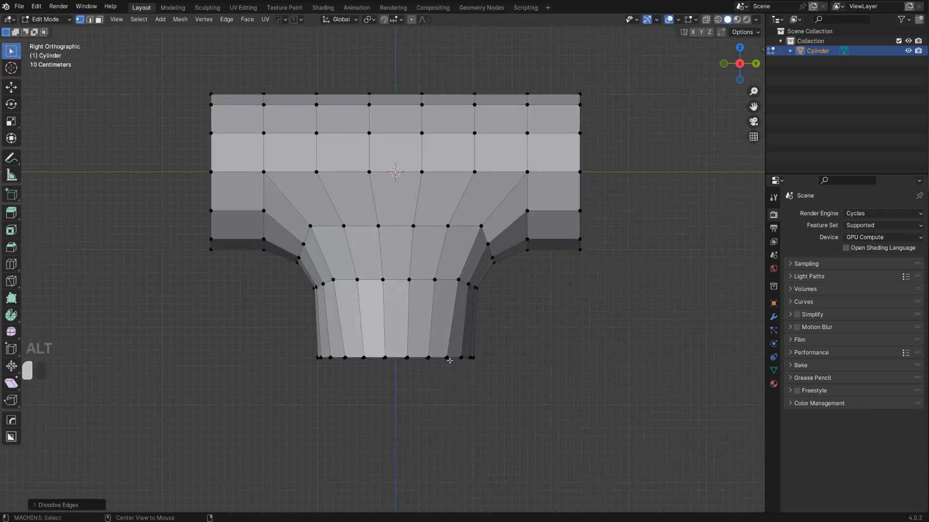
alt+click(450, 360)
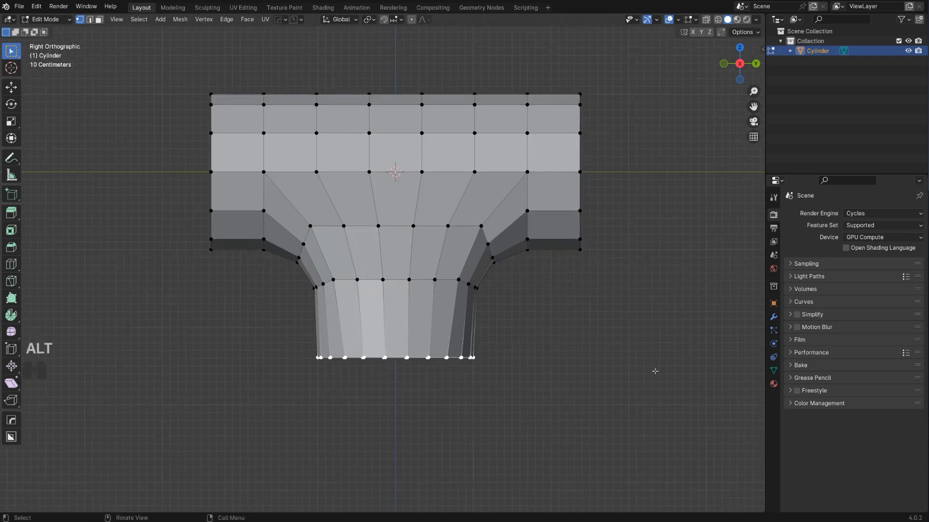
key(s)
click(631, 358)
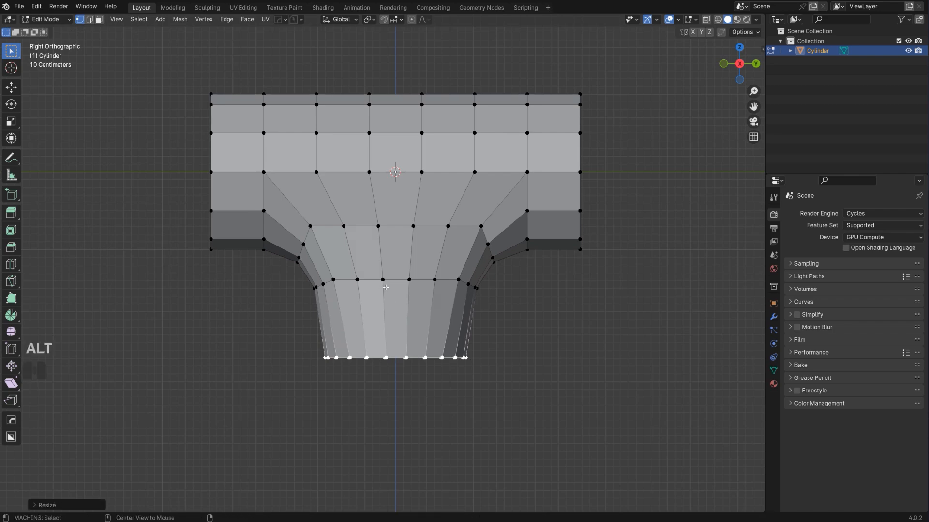
key(ctrl+r)
click(403, 324)
key(s)
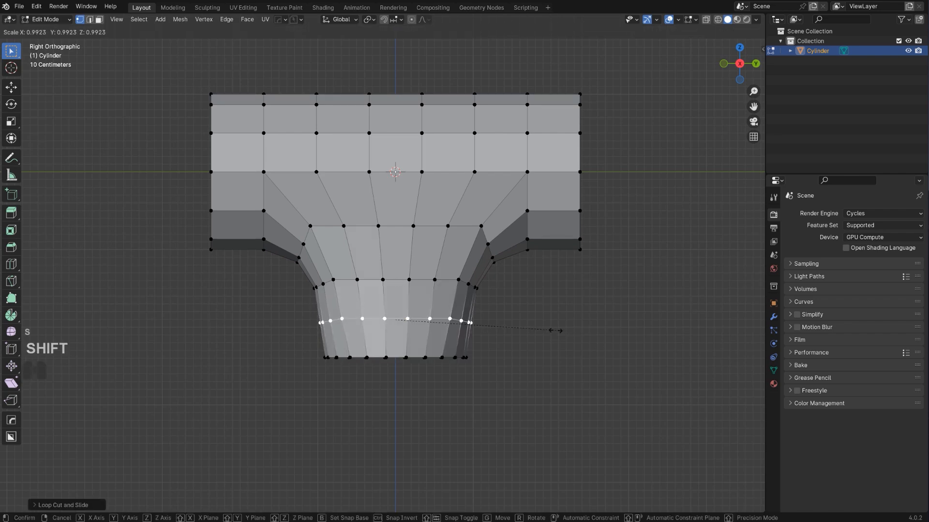
click(505, 318)
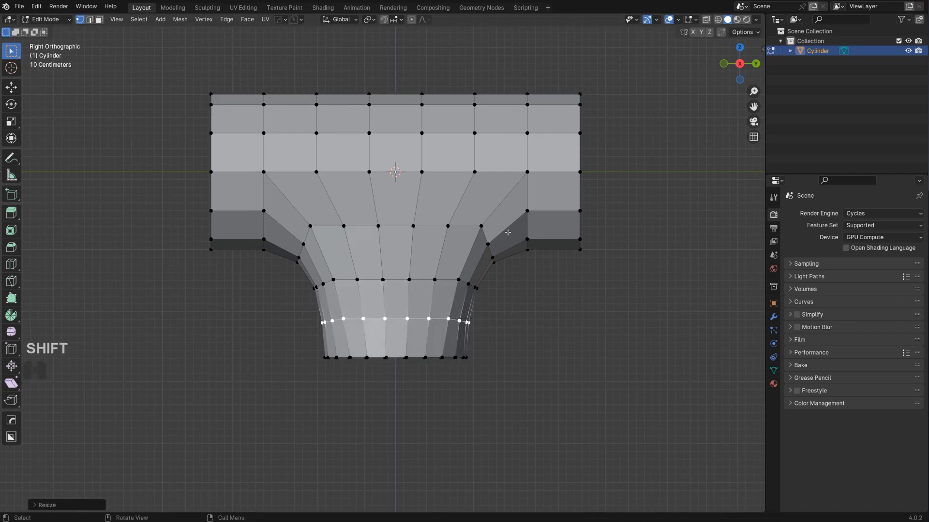
Step: Switch to Object Mode and add a level 2 Subdivision modifier to the pipe
key(Tab)
middle_drag(489, 139, 418, 236)
key(ctrl+2)
Step: Bevel the rims at both ends of the main cylinder with 2 segments, profile 1.0 and a width of about 0.042 m
key(Tab)
middle_drag(346, 285, 455, 270)
key(ctrl+b)
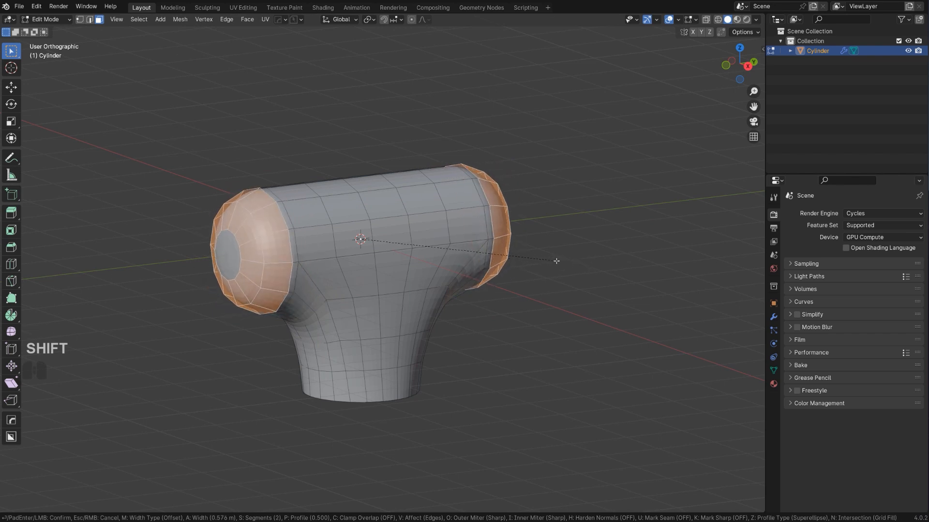
key(p)
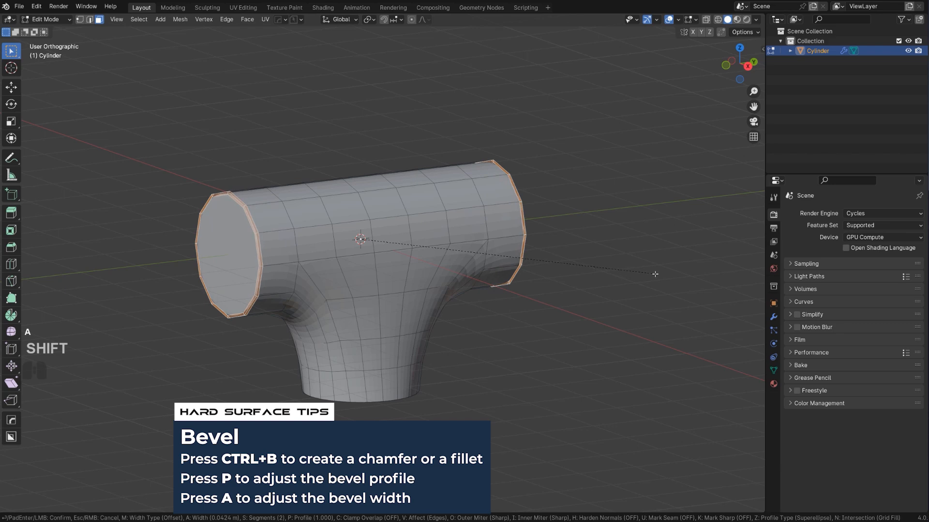
shift+click(655, 275)
Step: Cap the branch's open end with a face and bevel its rim with 2 segments, profile 1.0 and about 0.041 m width
middle_drag(532, 329, 530, 261)
key(Tab)
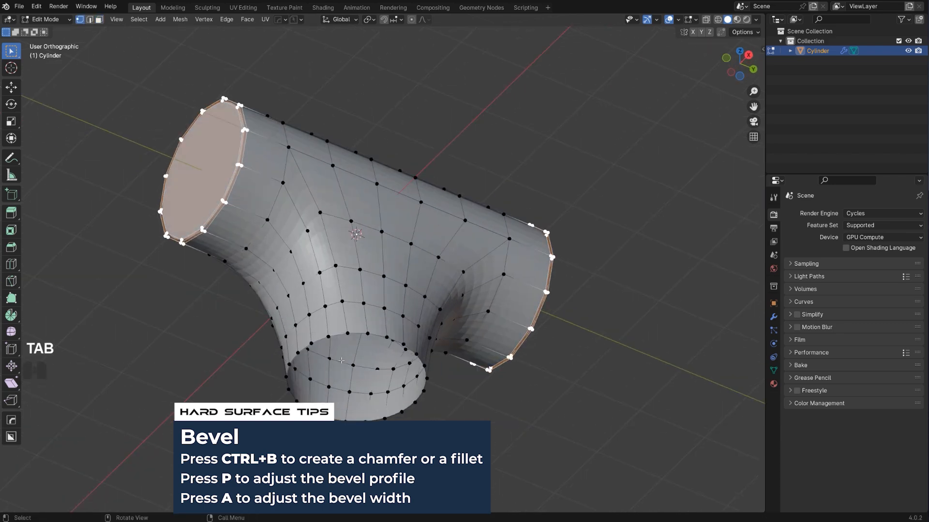
alt+click(373, 335)
key(3)
key(ctrl+b)
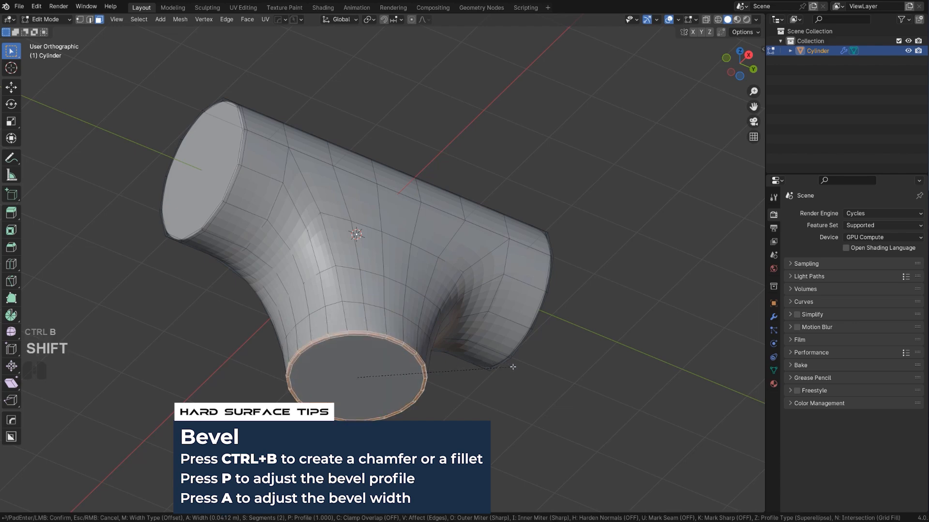
click(513, 367)
Step: Return to Object Mode and shade the pipe smooth
key(Tab)
mouse_move(474, 234)
middle_down()
mouse_move(458, 262)
mouse_move(419, 259)
mouse_move(475, 269)
mouse_move(425, 325)
mouse_move(433, 277)
mouse_move(353, 244)
mouse_move(472, 272)
mouse_move(404, 184)
mouse_move(350, 256)
middle_up()
right_click(419, 260)
click(413, 265)
Step: Select the row of four vertices along one side of the junction in Edit Mode and switch to the bottom view
scroll(472, 271, up, 2)
middle_drag(354, 225, 452, 332)
key(Tab)
middle_drag(485, 292, 484, 311)
ctrl+click(474, 298)
key(grave)
click(498, 281)
scroll(456, 336, down, 5)
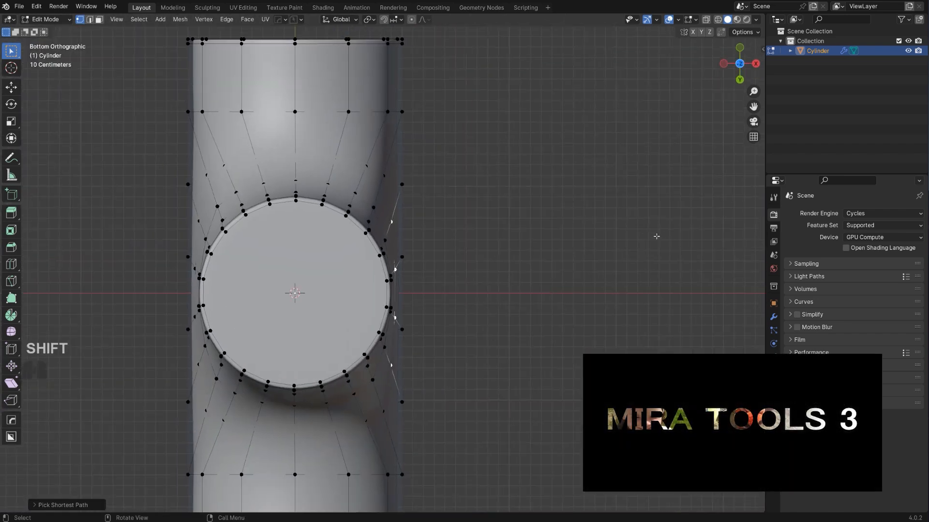
Step: Bring up the Mira Tools add-on and expand its CStretch options while framing the junction from below
key(n)
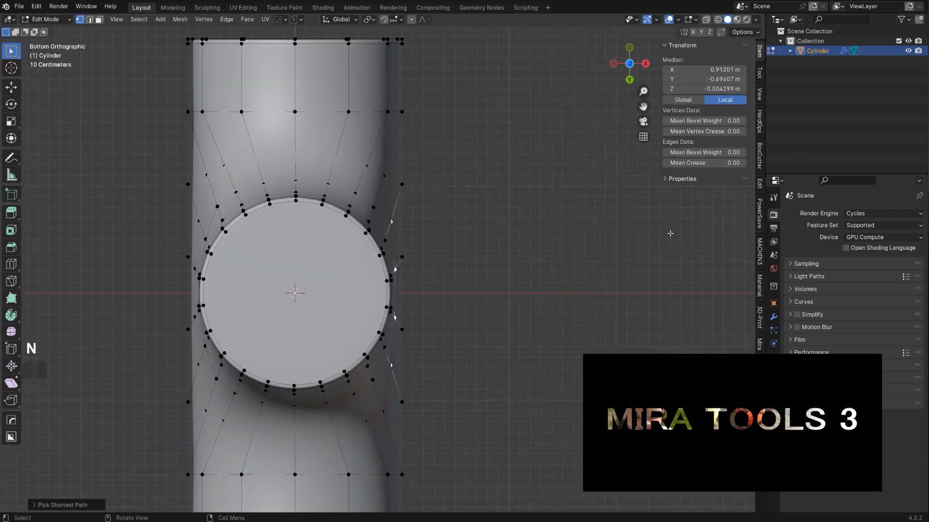
click(760, 345)
middle_drag(547, 256, 441, 306)
key(grave)
alt+middle_drag(519, 452, 488, 392)
scroll(487, 391, down, 2)
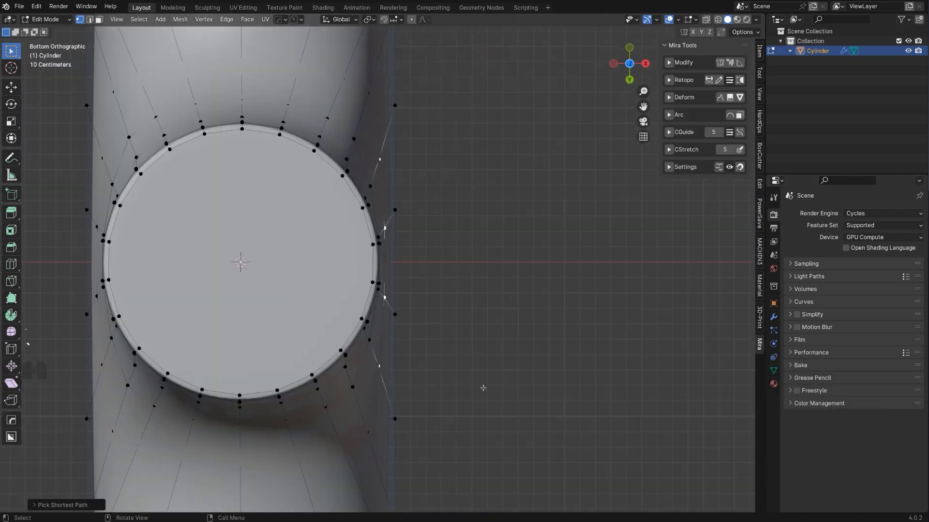
shift+middle_drag(500, 291, 501, 311)
scroll(501, 311, down, 2)
click(668, 151)
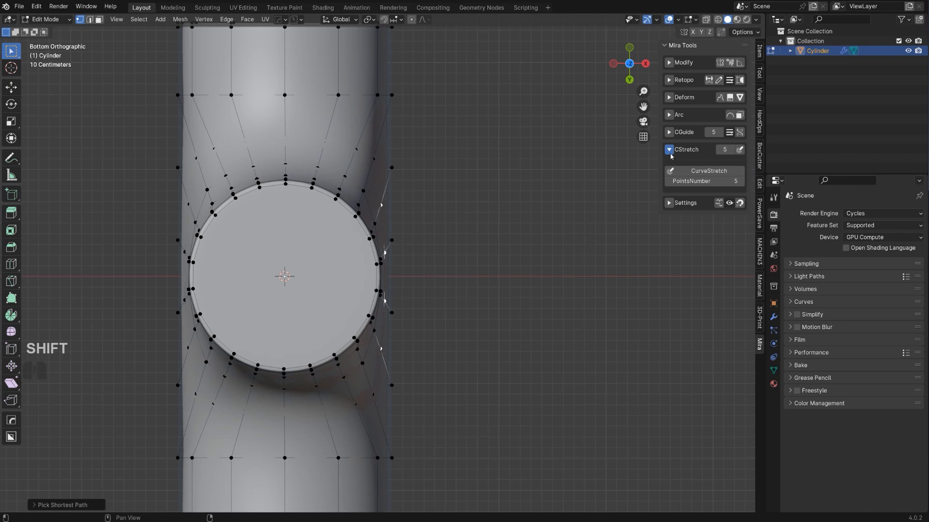
Step: Try CurveStretch with 3 points on the selected vertices and undo the result
click(703, 172)
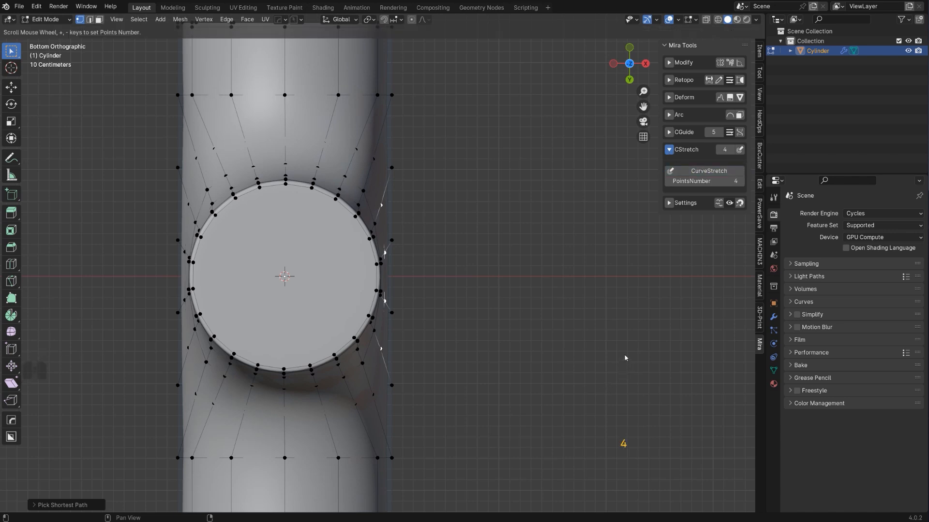
click(621, 342)
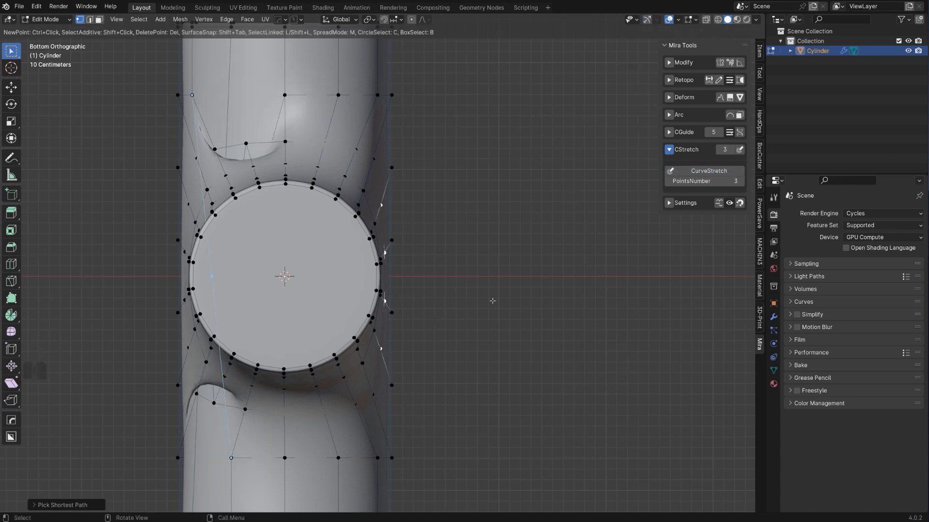
key(ctrl+z)
Step: Remove the Subdivision modifier from the pipe in Object Mode using the HOps Helper
scroll(521, 284, down, 3)
middle_drag(521, 283, 358, 357)
key(Tab)
scroll(462, 276, down, 1)
mouse_move(462, 276)
middle_down()
mouse_move(475, 189)
mouse_move(475, 286)
middle_up()
scroll(475, 285, up, 3)
key(ctrl+grave)
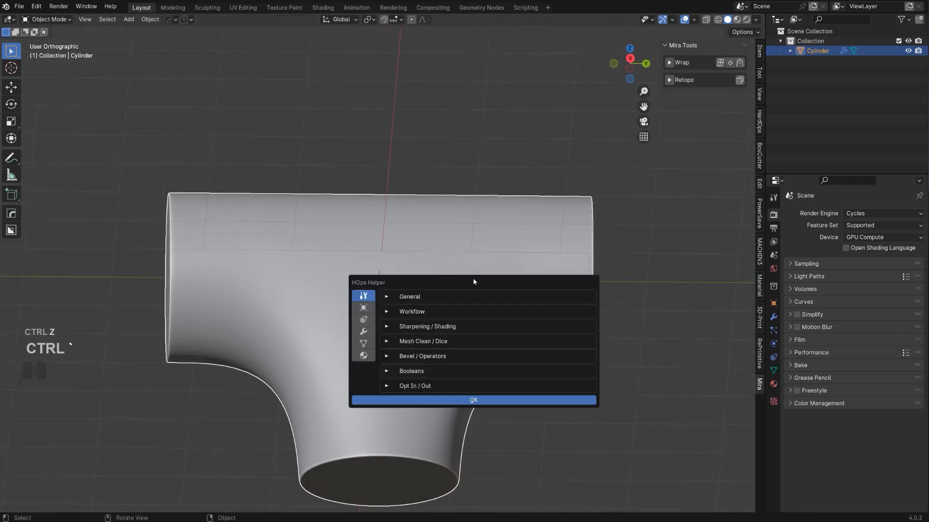
click(363, 331)
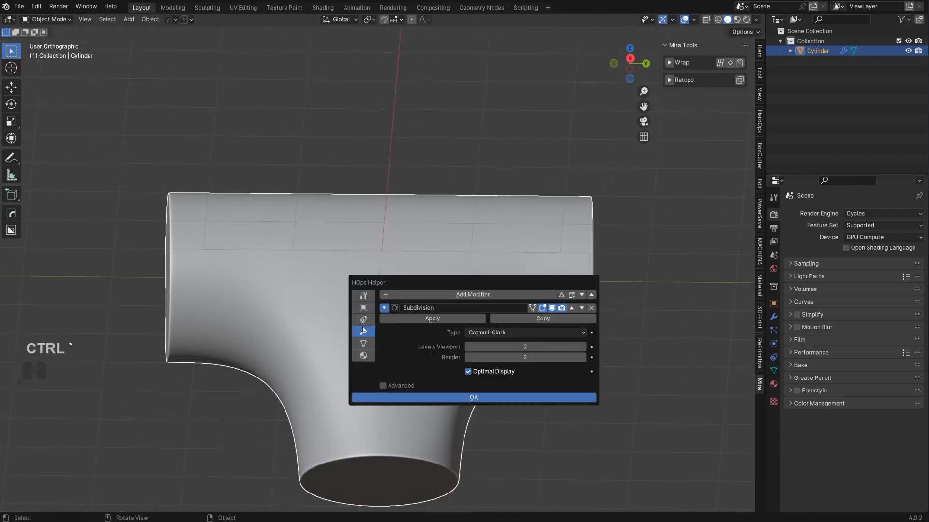
click(593, 308)
Step: Return to Edit Mode and bow the selected row of four junction vertices outward with a 3-point CurveStretch in bottom view
scroll(535, 274, down, 1)
key(grave)
middle_drag(199, 296, 253, 308)
key(grave)
key(Tab)
middle_drag(423, 307, 326, 331)
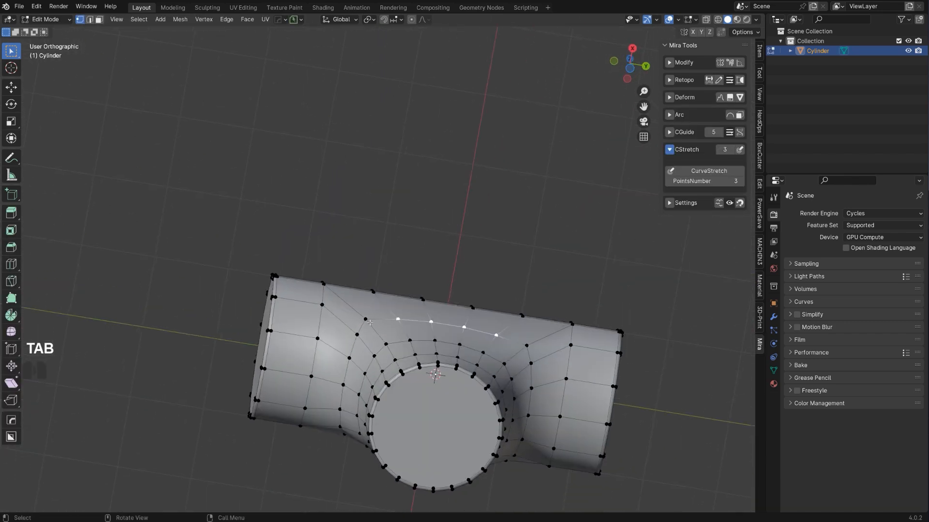
click(697, 175)
click(564, 291)
scroll(456, 297, up, 3)
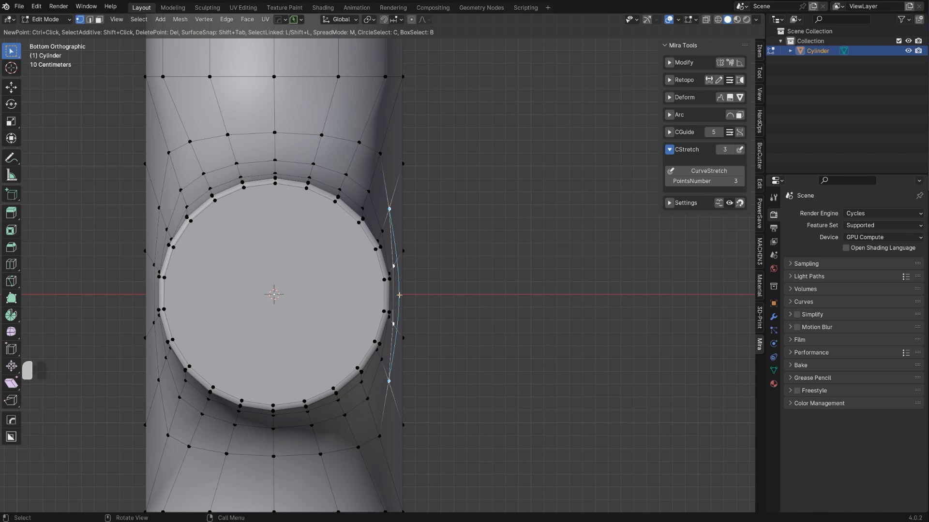
shift+middle_drag(400, 213, 389, 245)
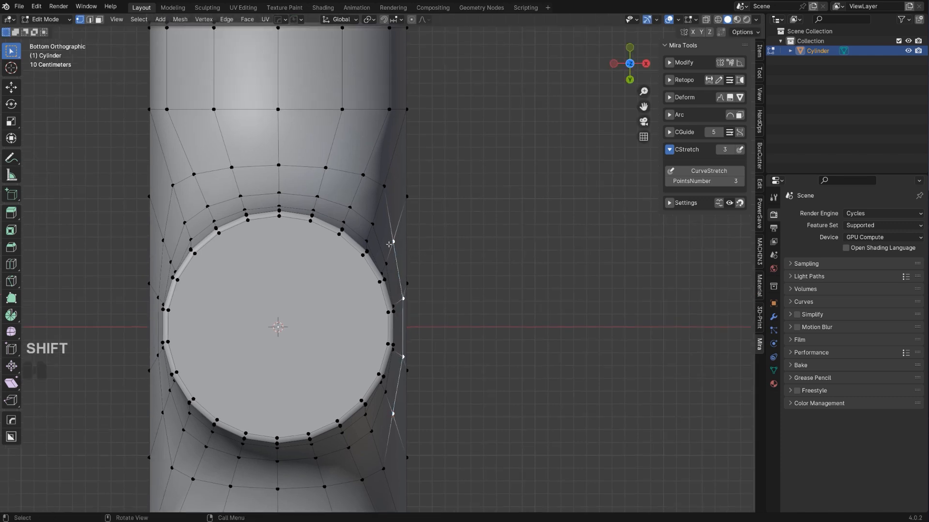
Step: Extend the selection to the row of six vertices along the junction's side and curve it with CurveStretch
ctrl+click(410, 465)
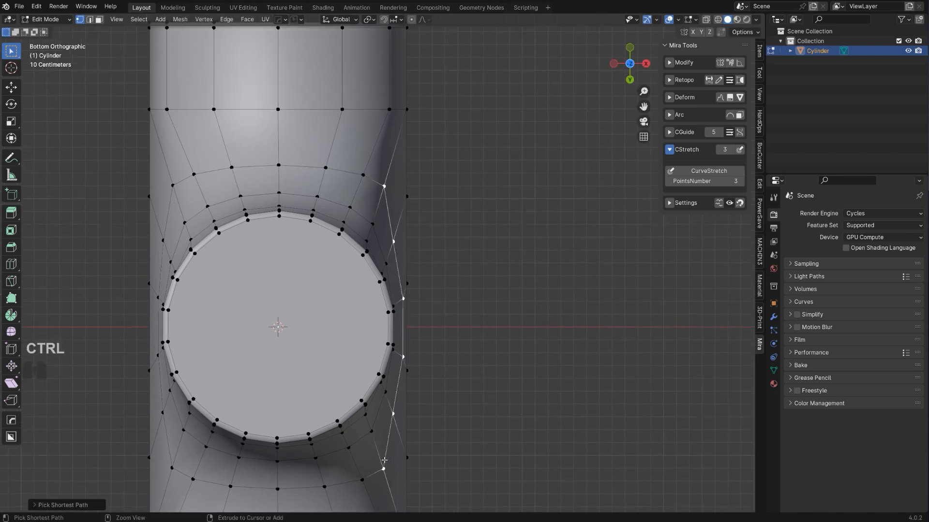
ctrl+click(406, 326)
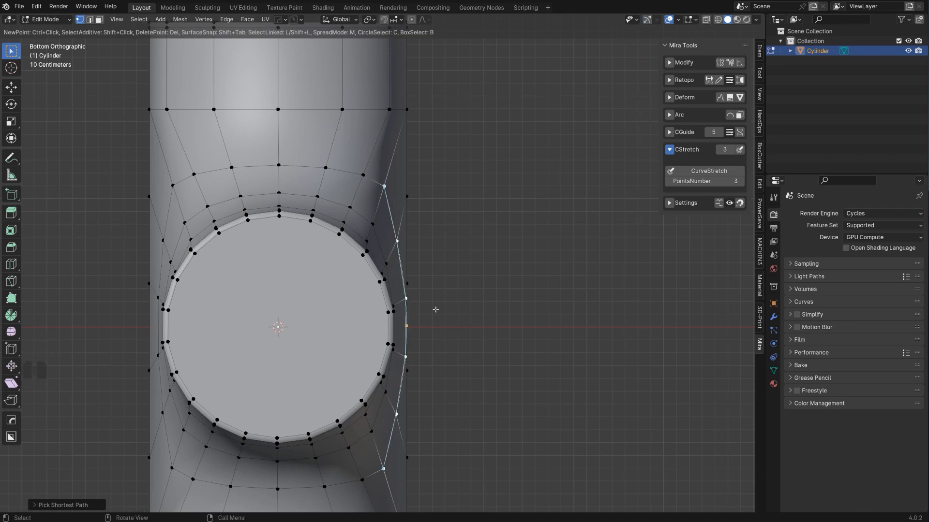
right_click(525, 276)
Step: Select the neighbouring row of four vertices nearer the branch and curve it with CurveStretch in bottom view
middle_drag(449, 314, 367, 380)
click(375, 399)
ctrl+click(452, 419)
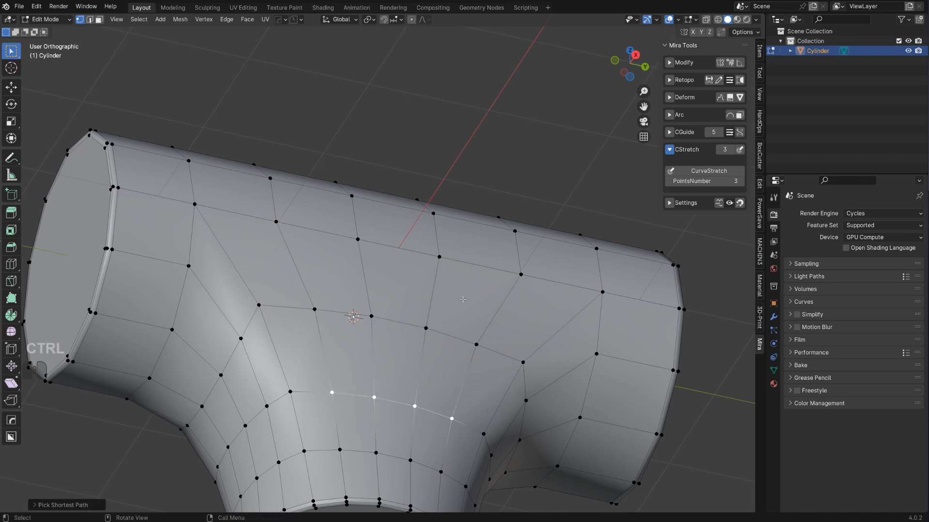
key(ctrl+KP_7)
click(707, 172)
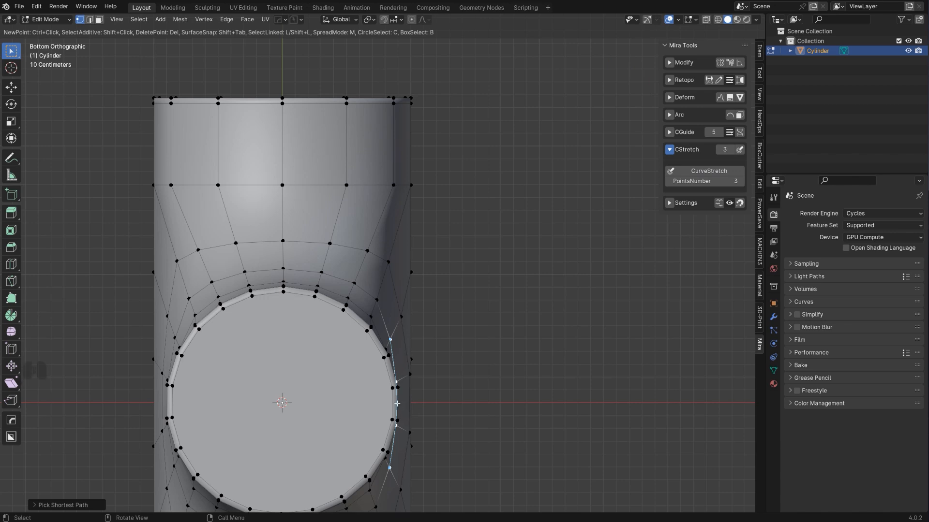
right_click(395, 340)
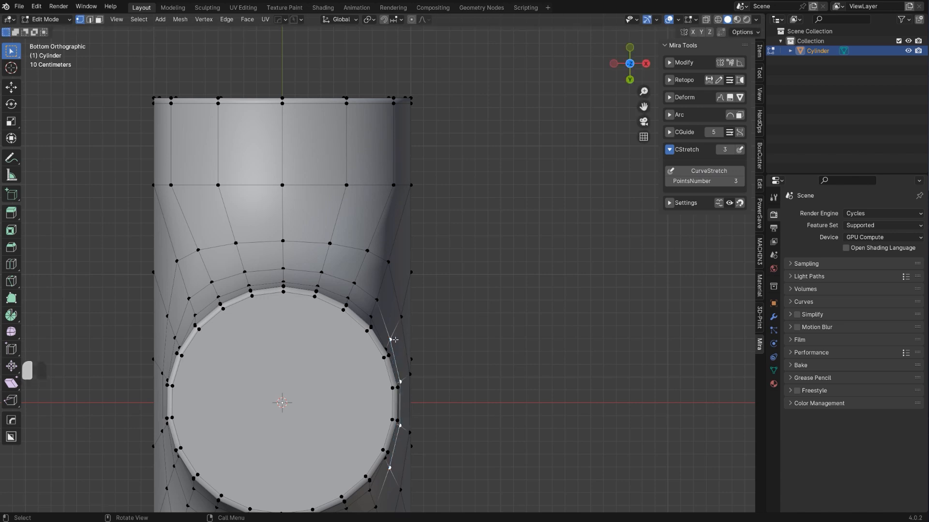
Step: Shift the curved vertex row along the X axis and mirror the mesh with MACHIN3 Symmetrize
key(g)
key(y)
key(x)
click(491, 346)
scroll(497, 346, down, 3)
key(alt+x)
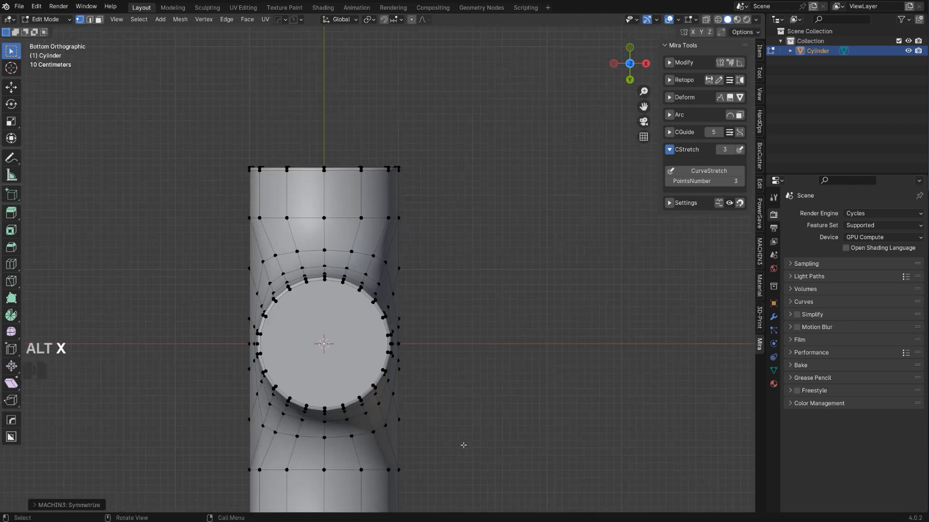
middle_drag(471, 332, 460, 393)
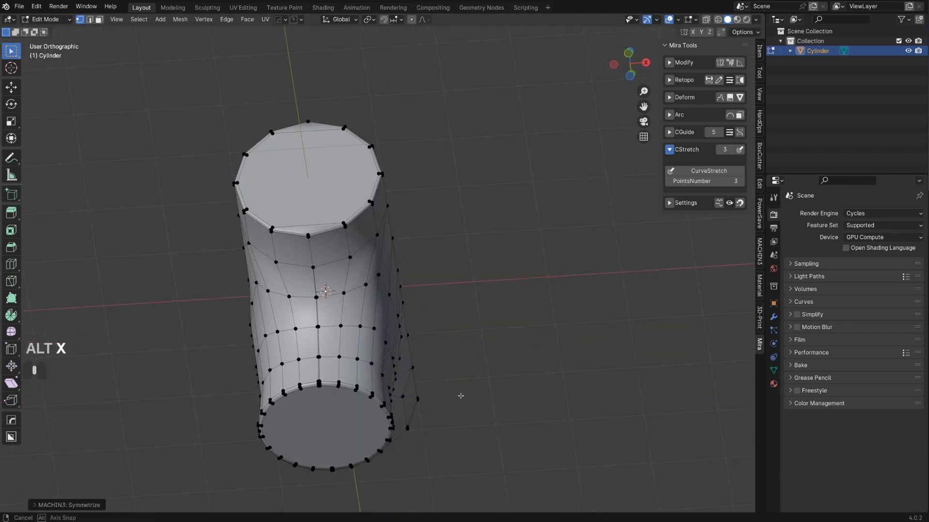
Step: Try dissolving the doubled centre-line edges running from the main pipe to the branch rim, and undo it
scroll(309, 301, up, 5)
key(Tab)
click(297, 465)
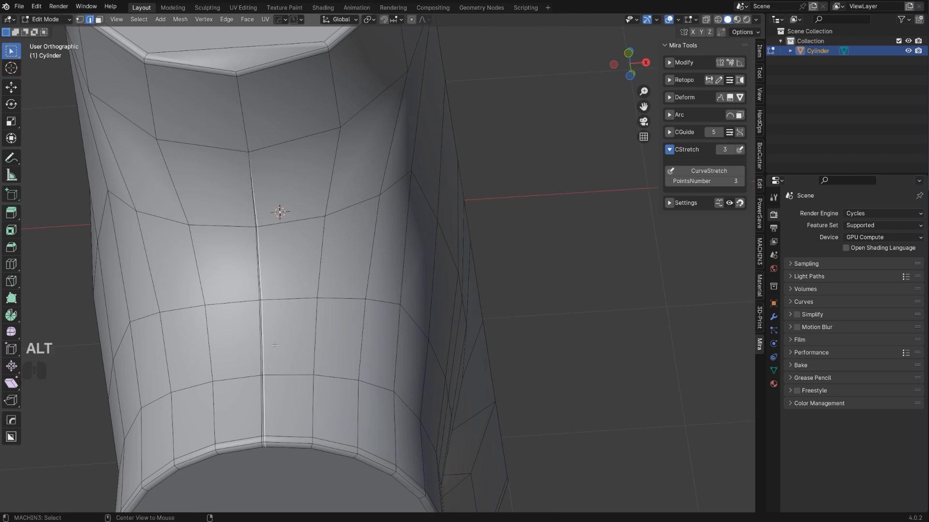
key(x)
click(289, 338)
scroll(288, 338, down, 3)
middle_drag(289, 338, 356, 313)
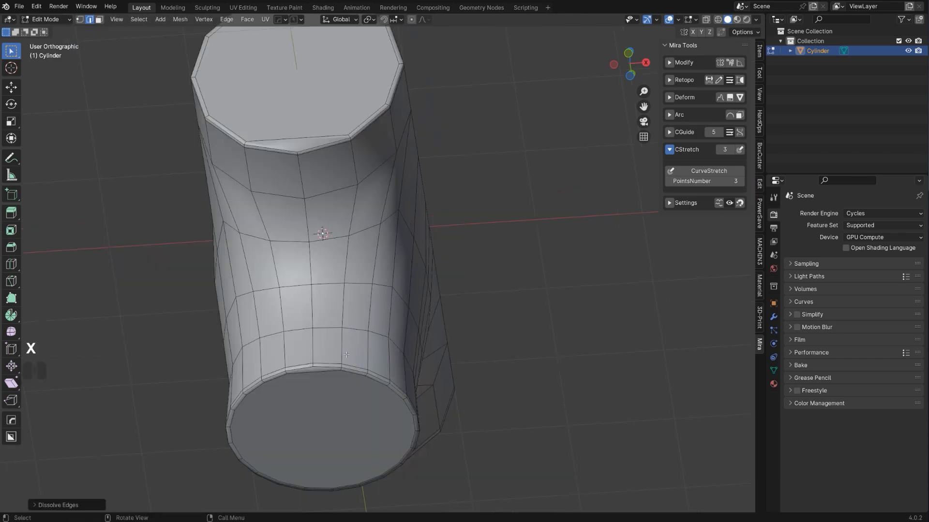
key(ctrl+z)
Step: Merge the doubled vertices along the branch's centre line with MACHIN3 Smart Vert
scroll(355, 313, up, 4)
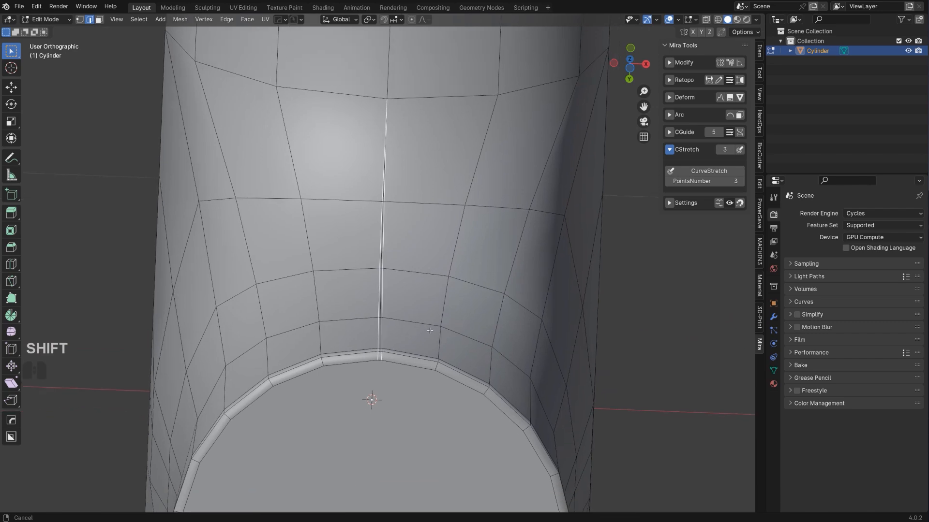
scroll(430, 331, up, 4)
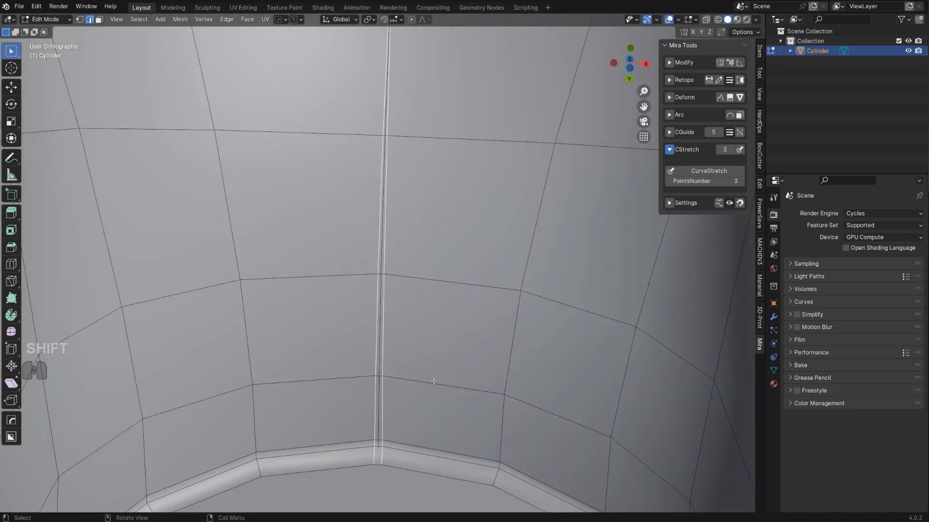
scroll(488, 382, down, 4)
key(Tab)
key(shift+1)
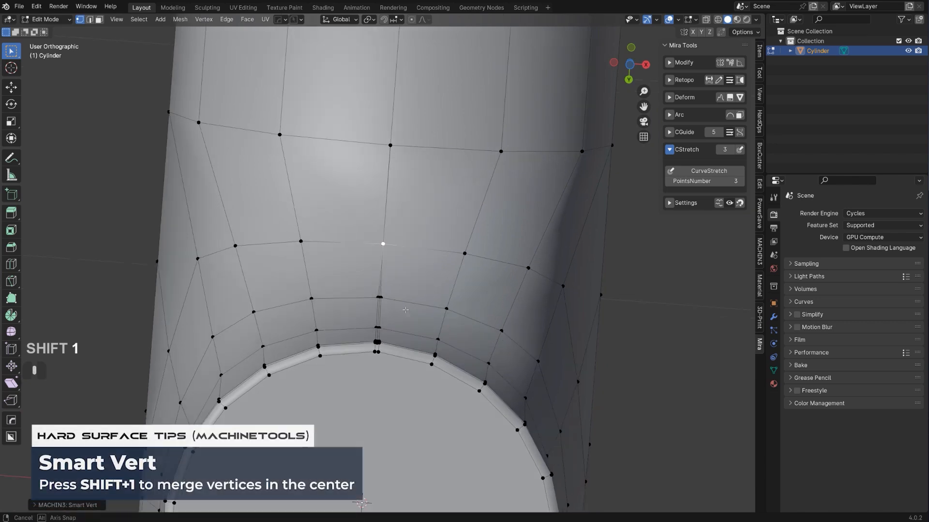
shift+click(365, 354)
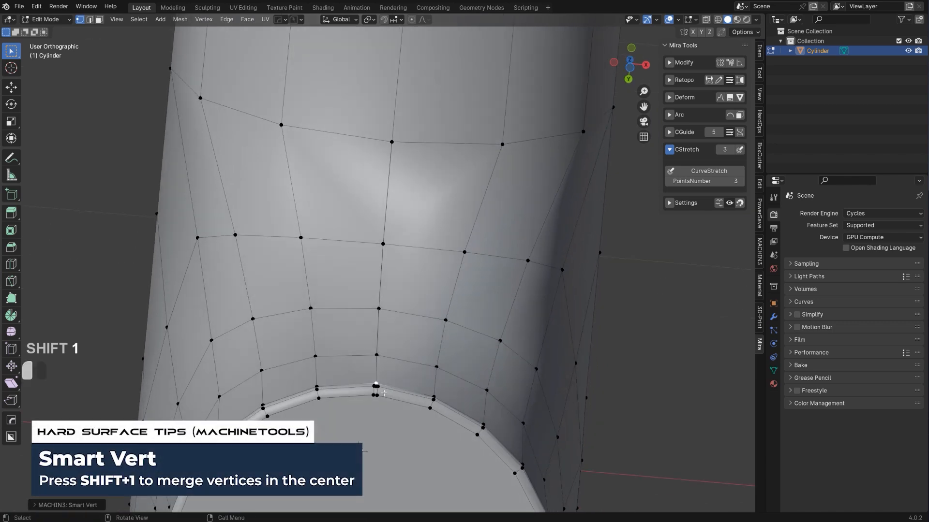
key(shift+1)
Step: Symmetrize the merged mesh onto the opposite side of the junction
scroll(373, 387, down, 5)
middle_drag(372, 387, 605, 338)
key(alt+x)
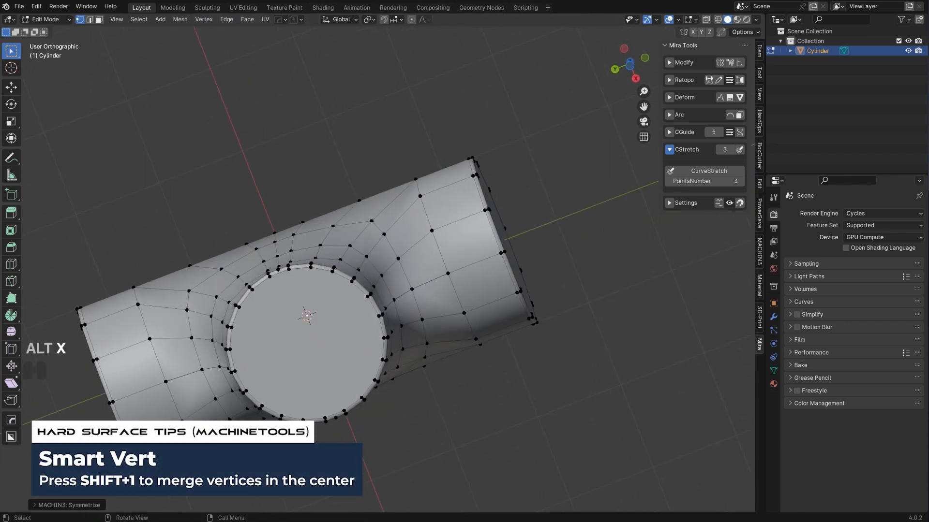
Step: Dissolve the leftover doubled edges along the junction's centre line in edge mode
middle_drag(433, 356, 435, 435)
key(Tab)
key(x)
click(320, 315)
middle_drag(319, 314, 546, 342)
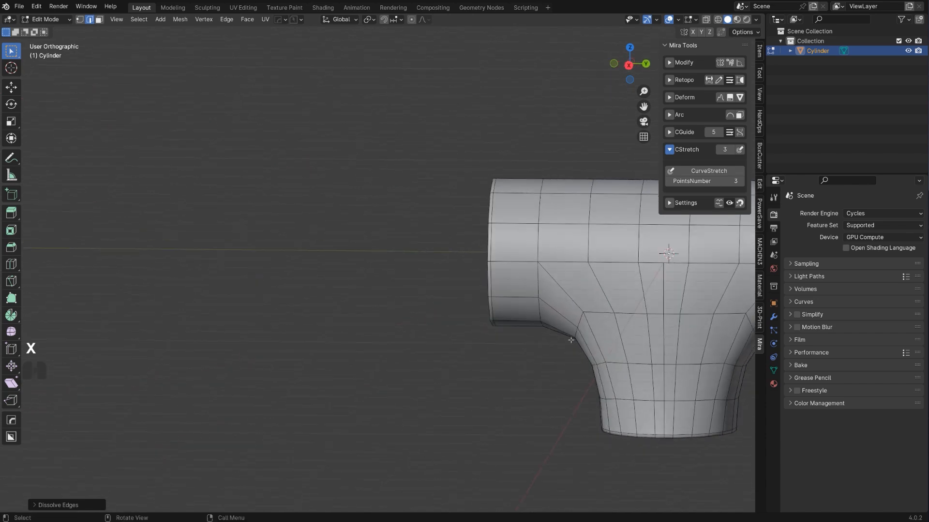
Step: Return to Object Mode and add a level 2 Subdivision modifier to the pipe
shift+middle_drag(688, 294, 605, 286)
alt+click(578, 281)
middle_drag(560, 344, 474, 243)
key(Tab)
key(ctrl+2)
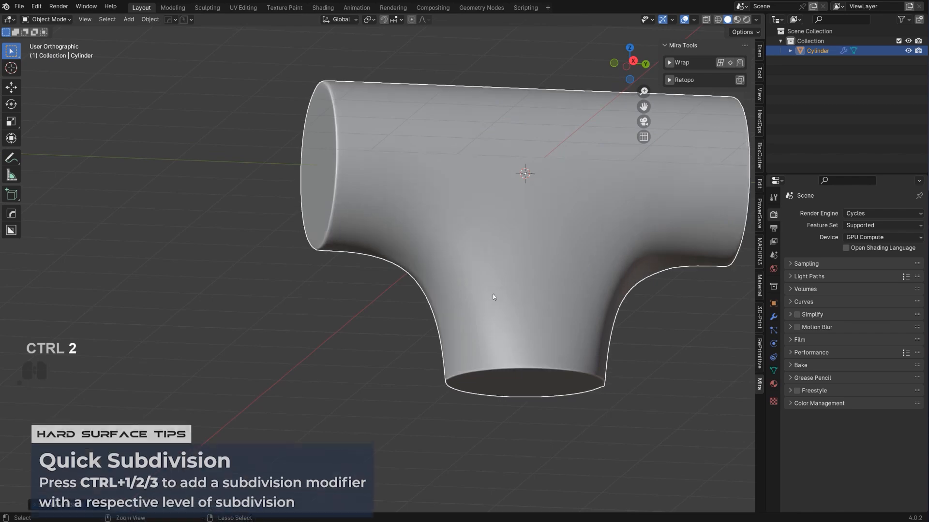
Step: Inspect the subdivided junction's centre seam and branch shading from several sides in Object and Edit Mode
middle_drag(497, 294, 597, 237)
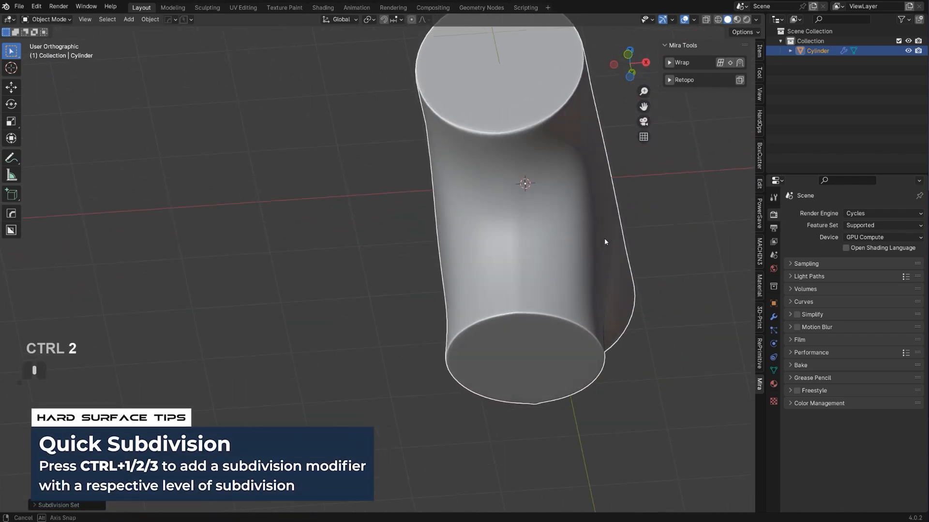
key(Tab)
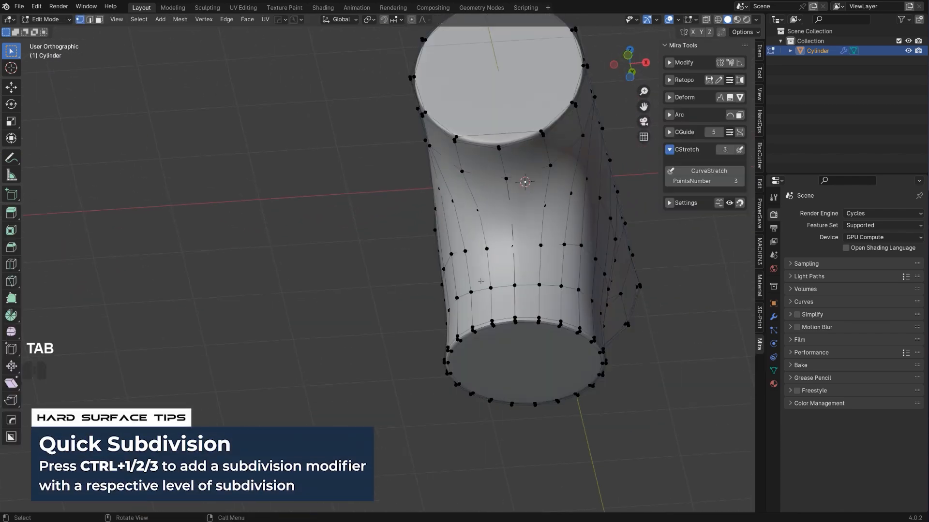
middle_drag(484, 271, 435, 274)
key(3)
key(Tab)
middle_drag(479, 242, 377, 256)
key(Tab)
middle_drag(468, 305, 421, 271)
shift+middle_drag(421, 271, 472, 217)
scroll(454, 220, up, 2)
shift+middle_drag(471, 217, 497, 199)
Step: Try dissolving the centre-line edge loop between the main pipe and the branch, and undo it
key(Tab)
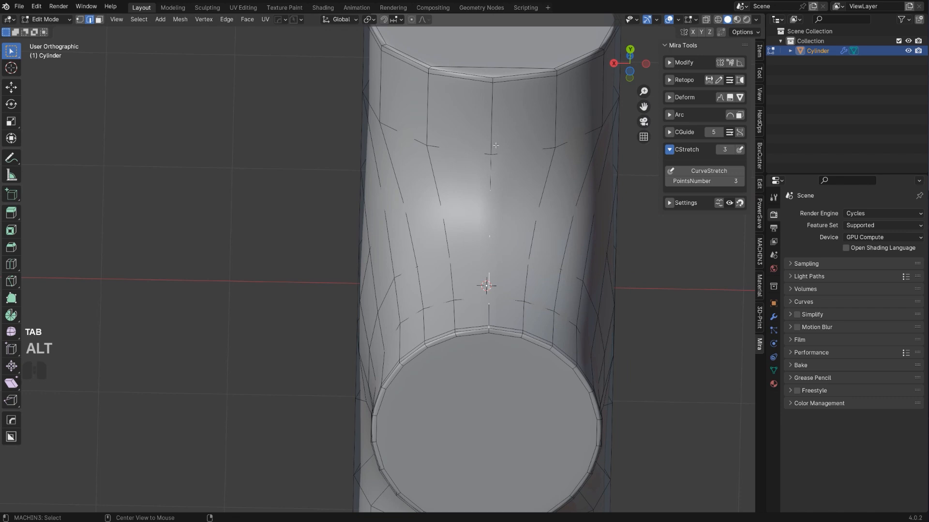
middle_drag(536, 230, 538, 244)
key(x)
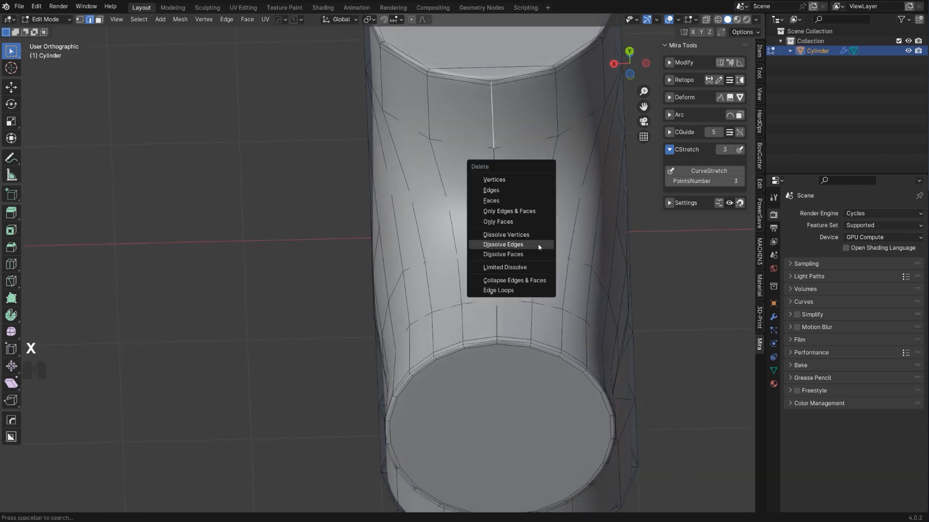
click(538, 244)
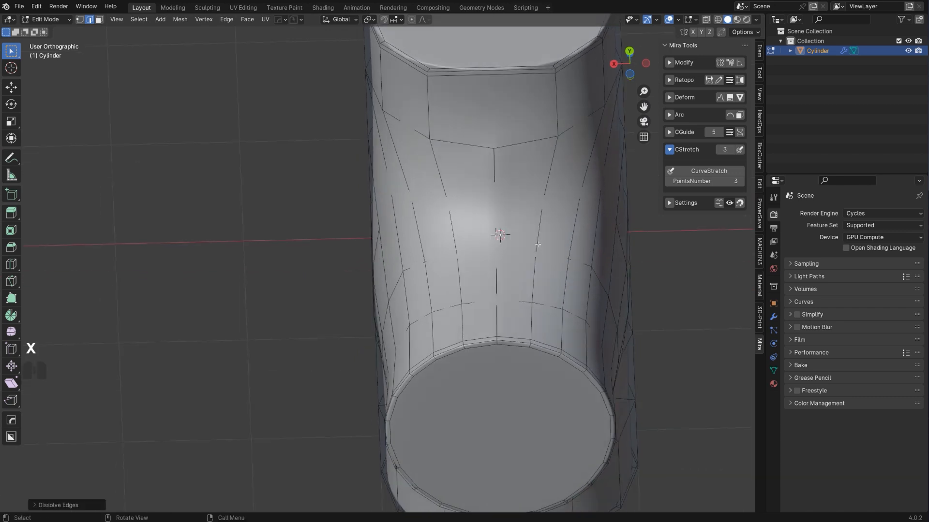
key(ctrl+z)
Step: Delete the faulty edges along the centre line between the main pipe and the branch rim
key(x)
click(505, 234)
key(x)
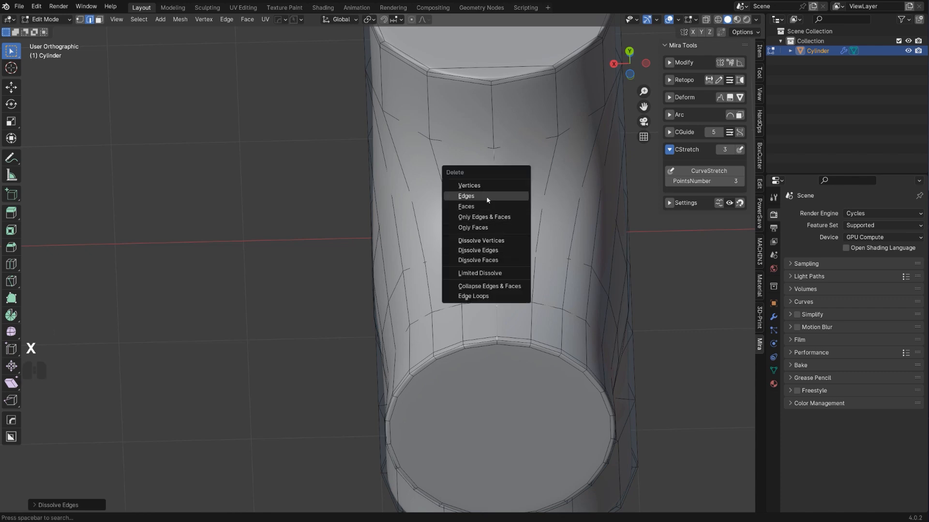
click(488, 196)
shift+middle_drag(488, 200, 476, 217)
Step: Fill the upper part of the hole on both sides of the centre line with MACHIN3 Smart Face
key(Tab)
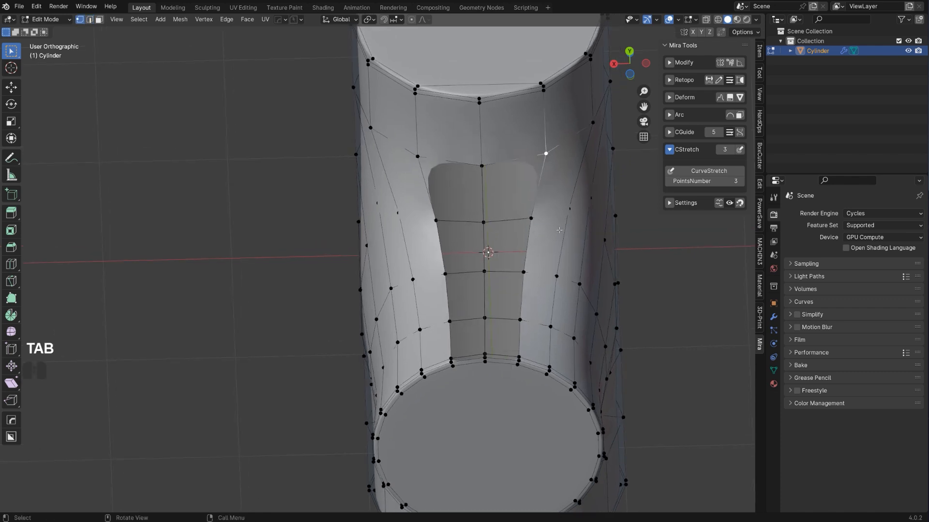
key(4)
key(4)
key(4)
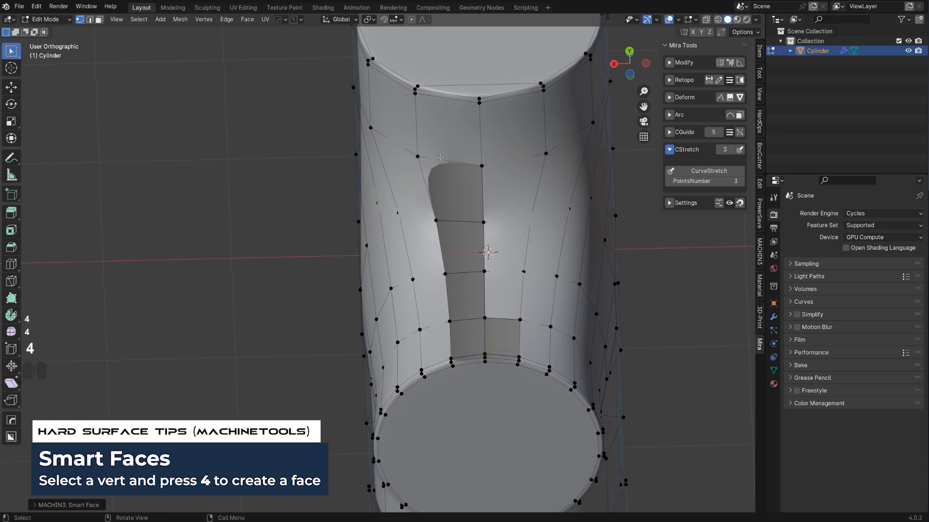
key(4)
key(4)
key(4)
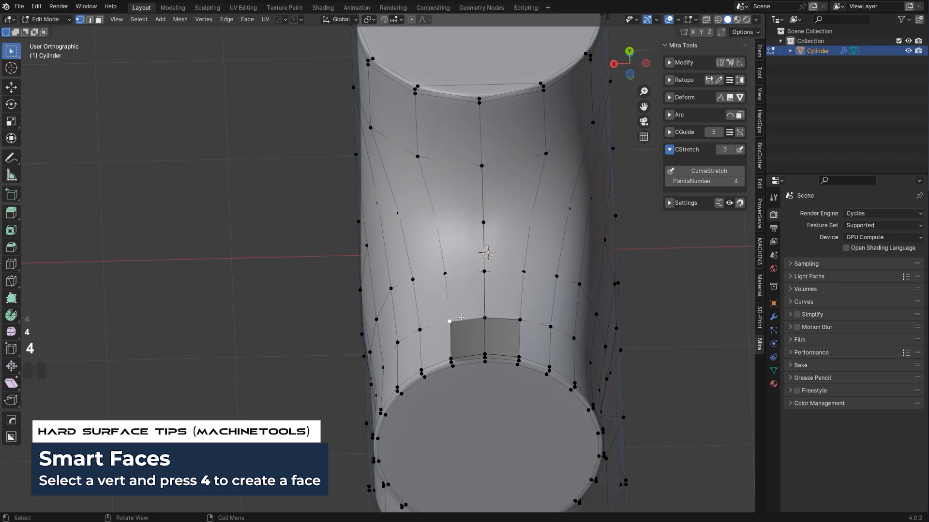
Step: Remove the unconnected topology around the remaining gap above the branch rim with MACHIN3 Clean Up
scroll(495, 313, up, 4)
middle_drag(495, 314, 537, 331)
shift+middle_drag(537, 331, 453, 232)
key(Tab)
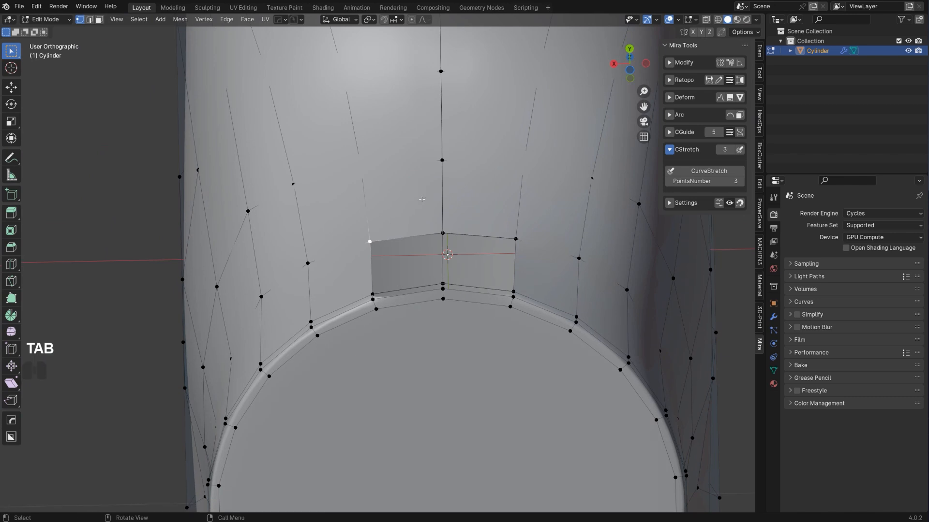
key(3)
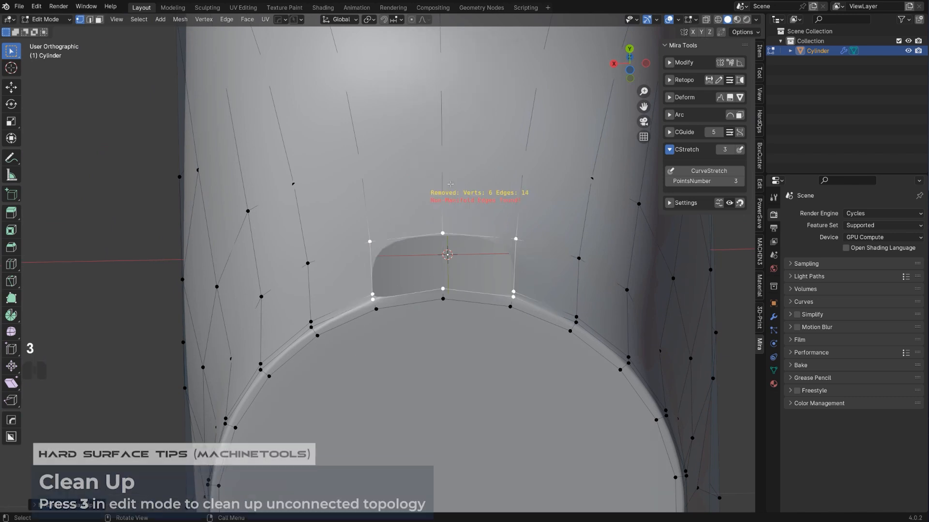
middle_drag(508, 251, 519, 256)
click(405, 247)
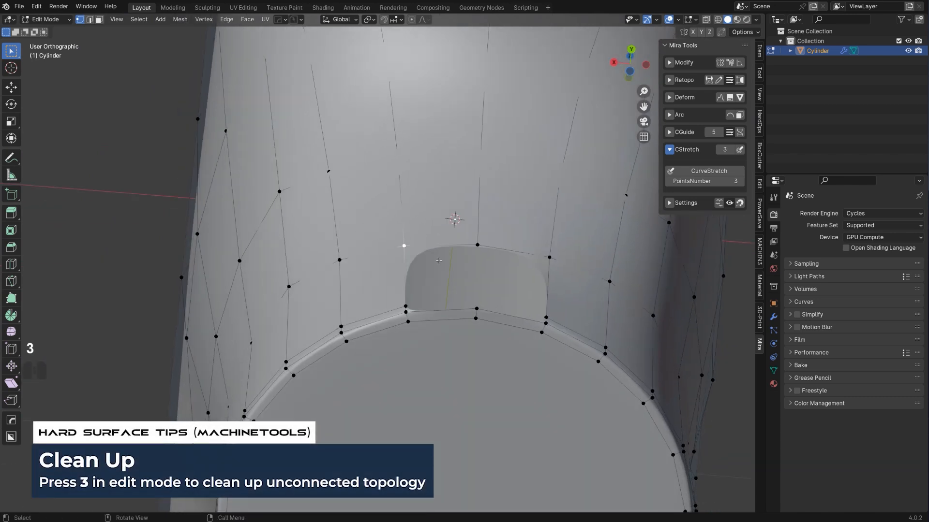
key(3)
right_click(520, 328)
Step: Fill the remaining gap above the branch rim with Smart Face from its corner and middle vertices
click(409, 246)
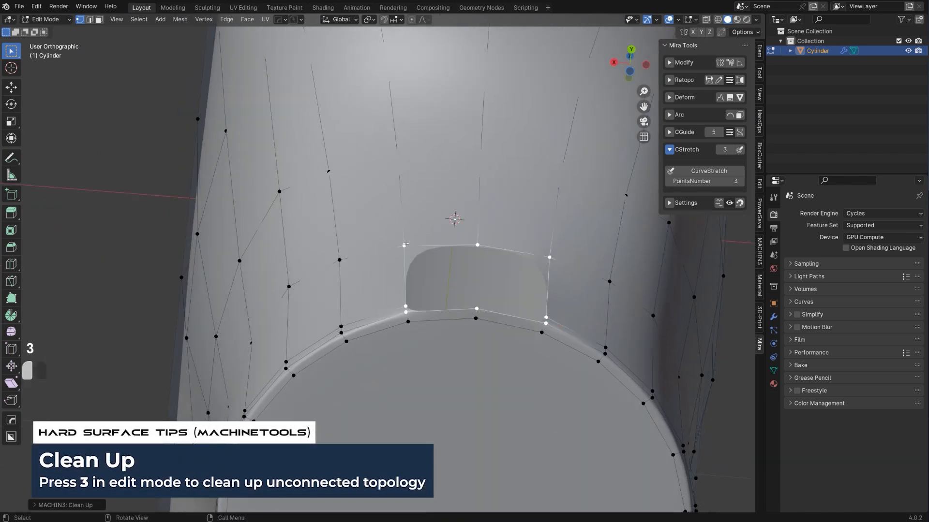
key(4)
click(477, 246)
key(4)
Step: Knife a straight edge across the new faces just above the branch rim in back view
scroll(536, 312, up, 2)
key(Tab)
middle_drag(480, 304, 570, 361)
alt+middle_drag(623, 345, 491, 320)
key(k)
click(418, 340)
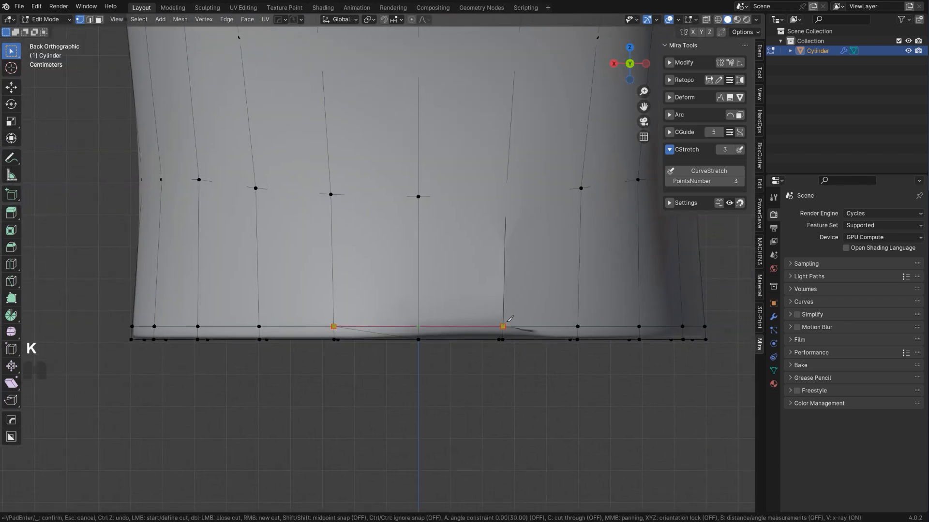
key(space)
Step: Dissolve the surplus diagonal edge beside the centre line just above the branch rim
scroll(420, 331, up, 2)
key(Tab)
key(Tab)
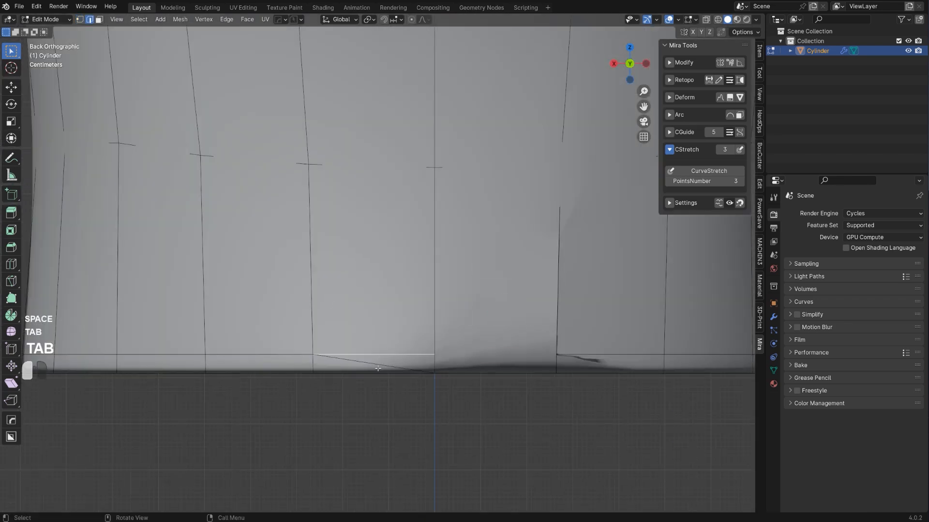
key(x)
click(371, 423)
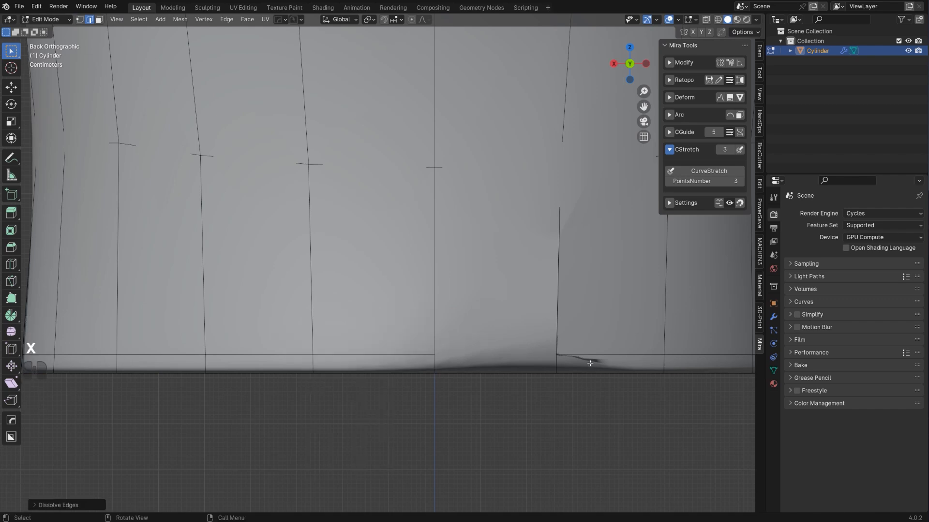
Step: Knife the missing edge just above the branch rim from the centre line to the neighbouring vertical edge and run MACHIN3 Clean Up
key(Tab)
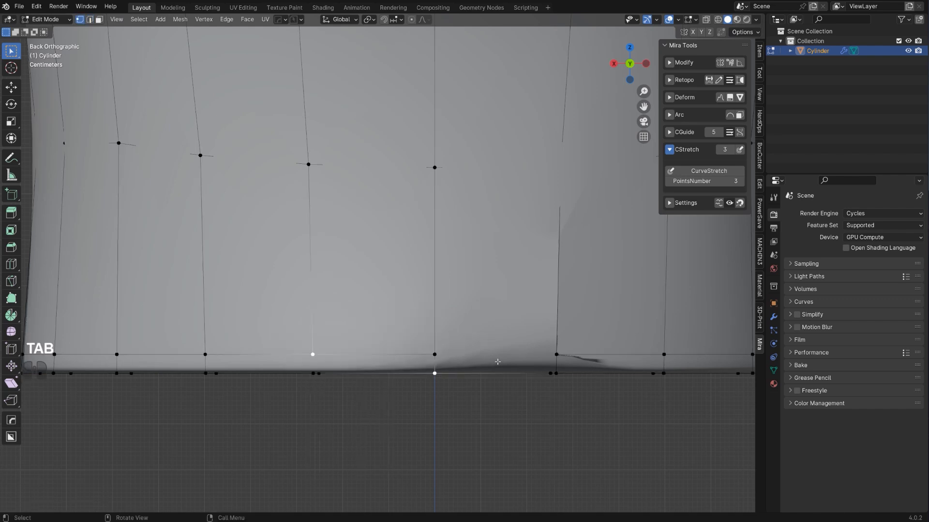
key(k)
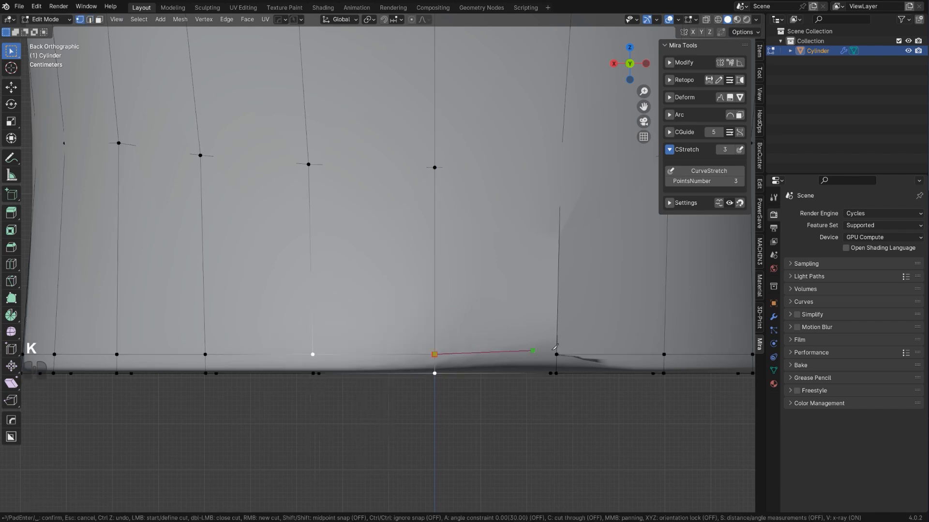
key(space)
key(3)
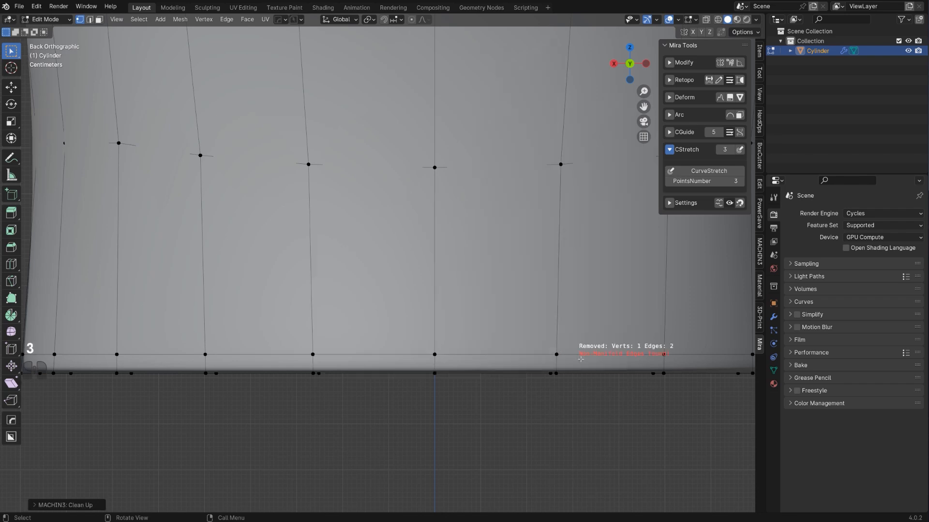
Step: Symmetrize the repaired T-junction mesh with MACHIN3 Symmetrize and check the mirrored topology
scroll(568, 353, down, 8)
middle_drag(309, 295, 417, 282)
key(alt+x)
middle_drag(443, 428, 483, 396)
key(Tab)
key(Tab)
scroll(495, 190, down, 2)
Step: Round the four-vertex row just outside the branch rim with a three-point CurveStretch, pulling its middle point outward
key(grave)
middle_drag(510, 238, 468, 126)
shift+middle_drag(468, 126, 453, 268)
key(Tab)
click(442, 411)
key(Tab)
middle_drag(450, 346, 457, 200)
middle_drag(386, 277, 397, 293)
ctrl+click(503, 301)
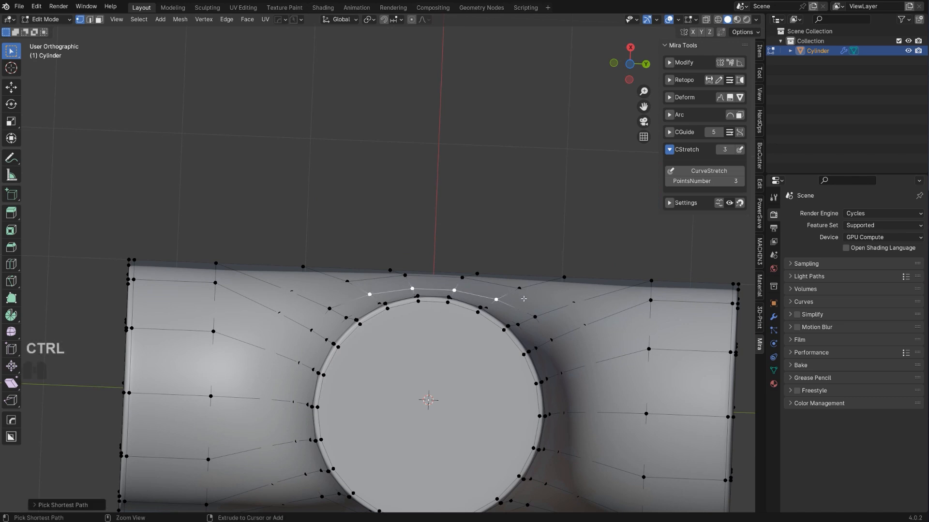
click(711, 171)
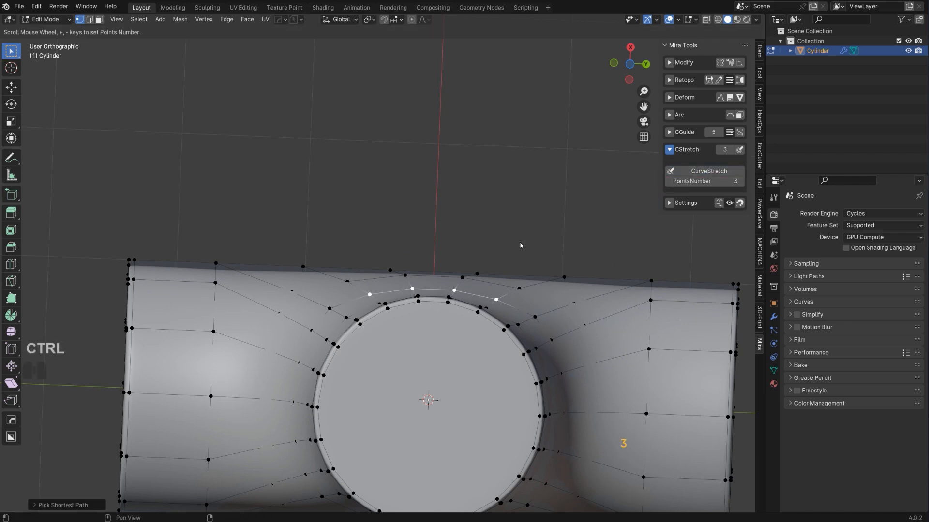
click(467, 276)
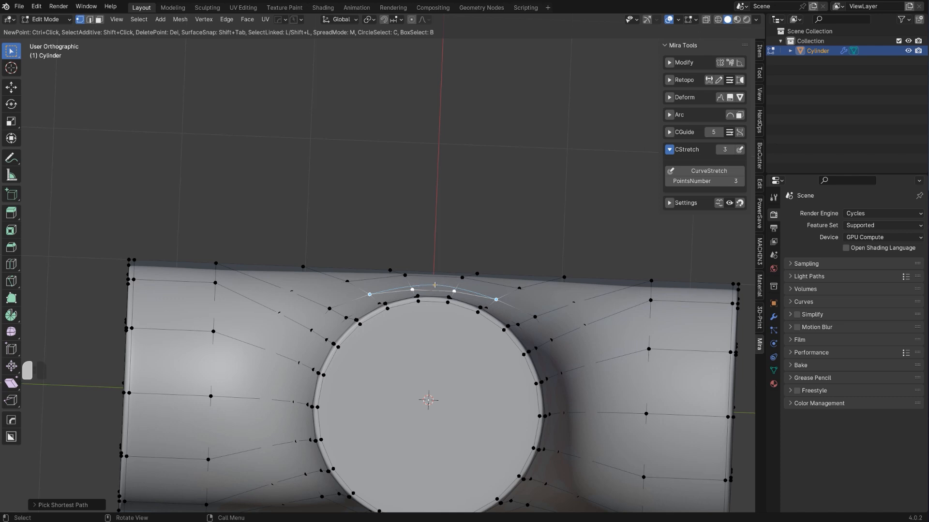
key(Escape)
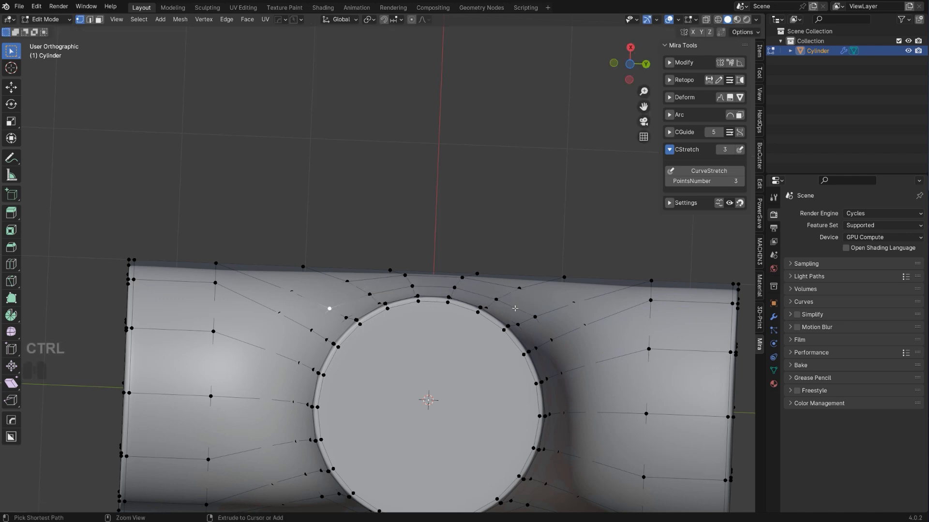
Step: Extend that row's selection to six vertices and even out its arc with a three-point CurveStretch
ctrl+click(532, 315)
click(698, 171)
click(465, 269)
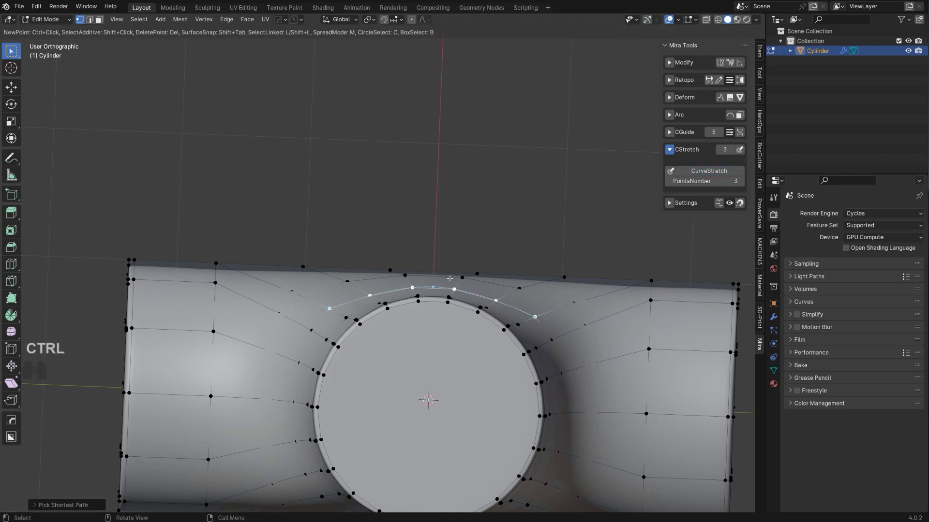
right_click(471, 248)
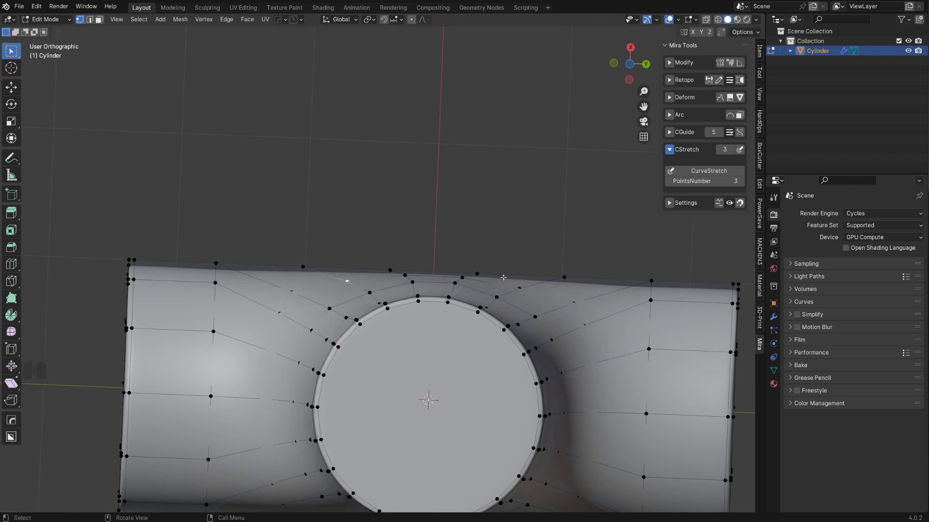
Step: Apply a three-point CurveStretch to the next vertex row outward, between the branch arc and the main pipe's side
ctrl+click(521, 290)
middle_drag(548, 260, 547, 255)
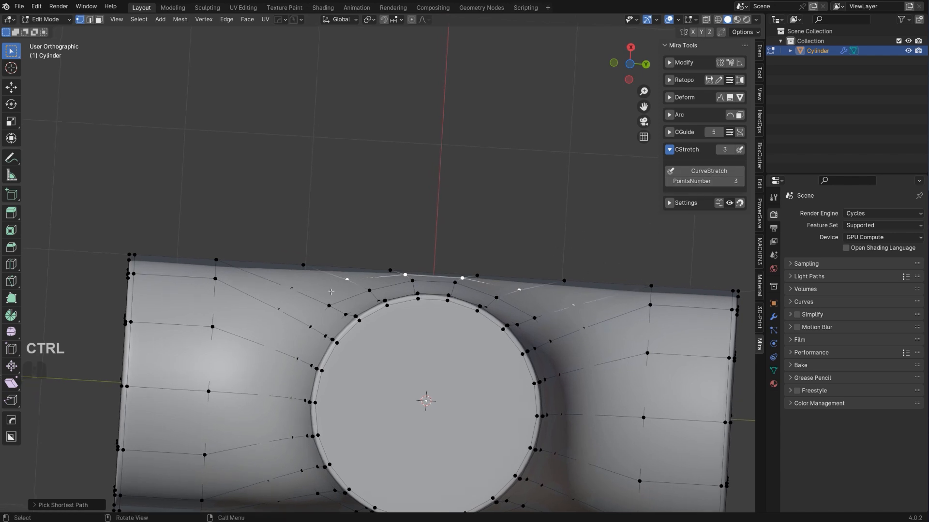
click(718, 172)
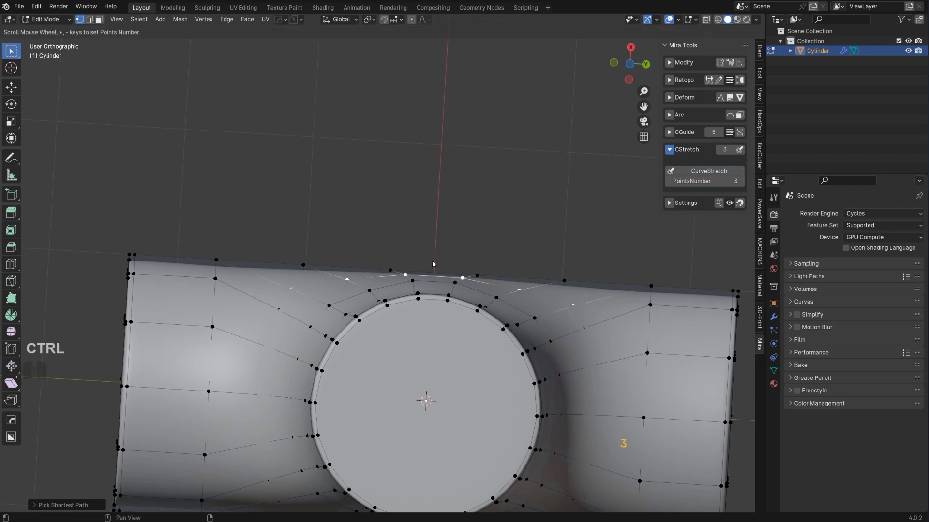
right_click(473, 241)
Step: Reshape the vertex row nearest the branch rim into a smooth arc with a three-point CurveStretch
middle_drag(504, 216, 571, 317)
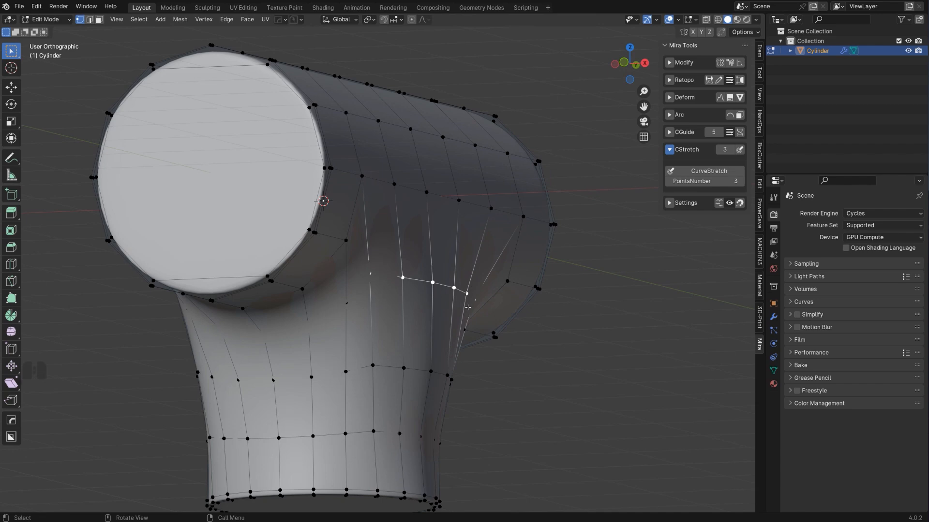
middle_drag(479, 372, 484, 473)
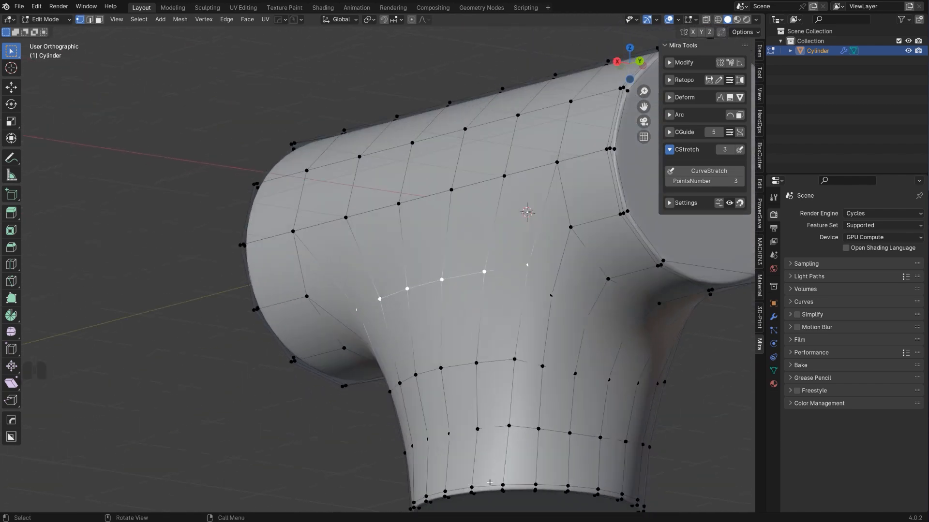
middle_drag(476, 418, 539, 301)
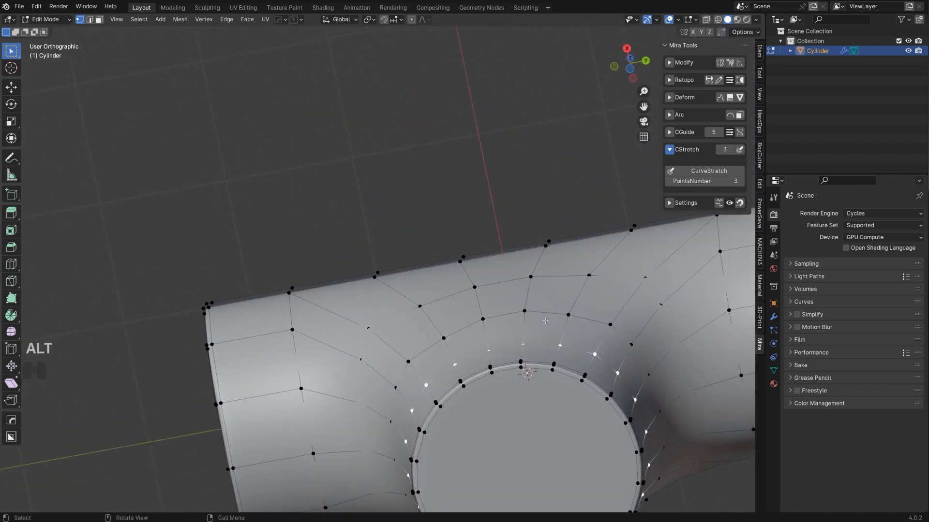
mouse_move(441, 369)
middle_down()
mouse_move(433, 360)
mouse_move(422, 366)
middle_up()
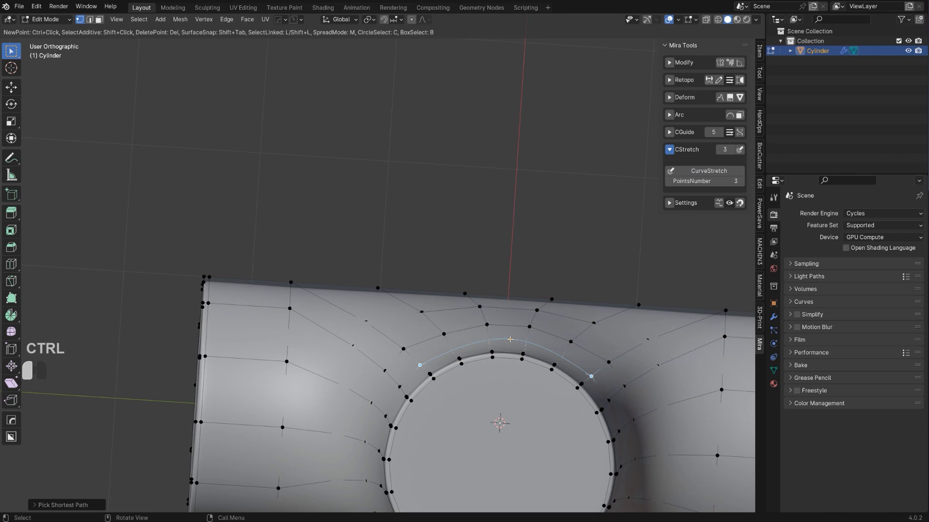
right_click(535, 291)
Step: Symmetrize the mesh again to mirror the CurveStretch adjustments around the branch
scroll(535, 290, down, 3)
key(alt+x)
middle_drag(519, 293, 464, 267)
key(Tab)
key(Tab)
Step: Move the uneven vertex beside the branch rim about 0.018 m along global X
scroll(524, 355, up, 2)
shift+middle_drag(508, 338, 486, 267)
mouse_move(466, 305)
shift+middle_down()
mouse_move(463, 296)
mouse_move(476, 301)
shift+middle_up()
key(g)
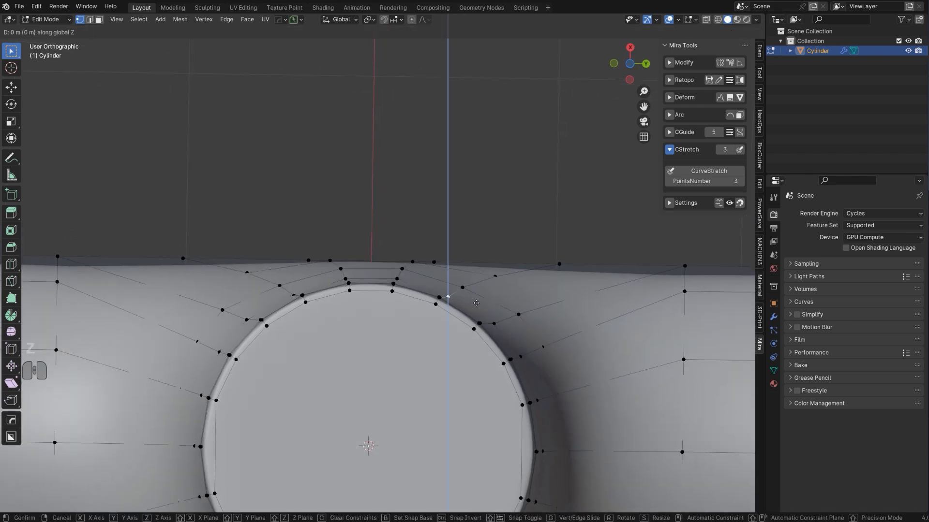
key(Escape)
key(g)
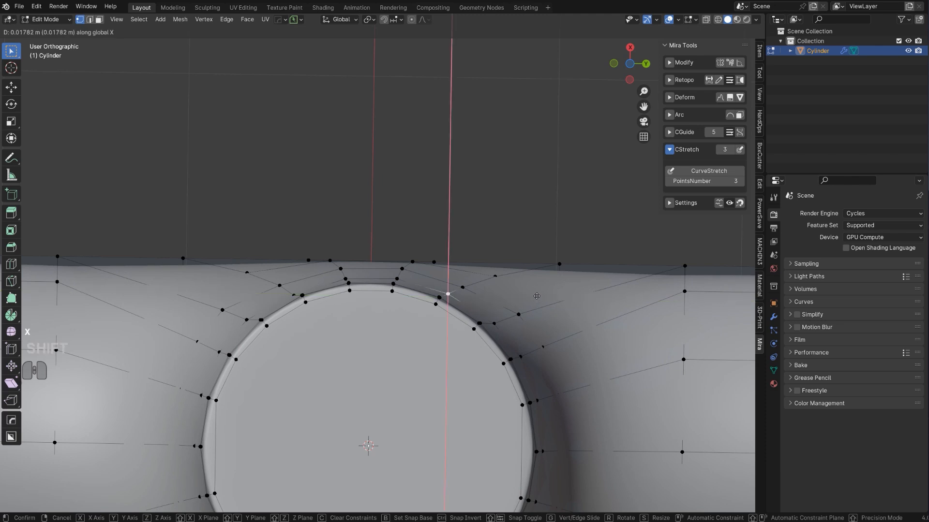
click(537, 296)
Step: Mirror the vertex correction across the T-junction with MACHIN3 Symmetrize
shift+middle_drag(492, 301, 531, 231)
key(alt+x)
middle_drag(530, 279, 543, 355)
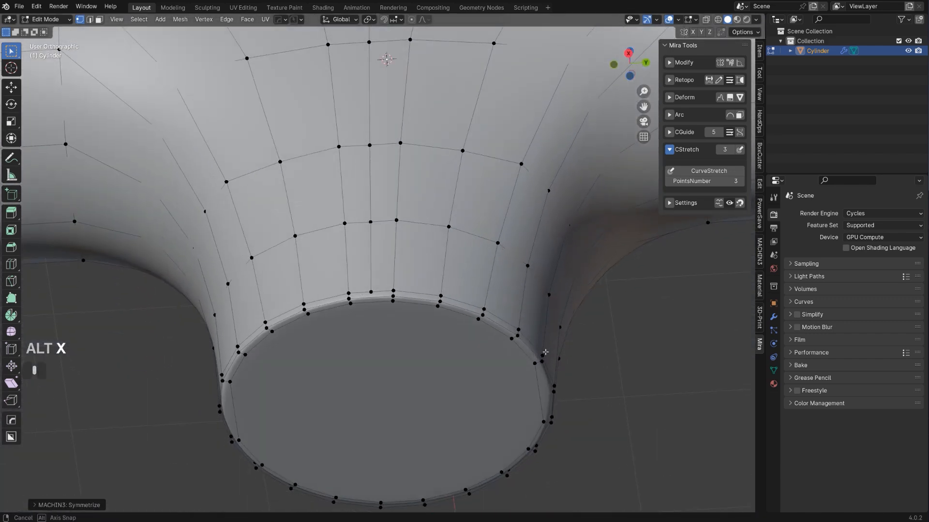
key(Tab)
scroll(502, 208, down, 1)
key(Tab)
Step: Dissolve the surplus vertical centre edges on the branch
scroll(374, 193, down, 5)
middle_drag(414, 305, 511, 184)
key(x)
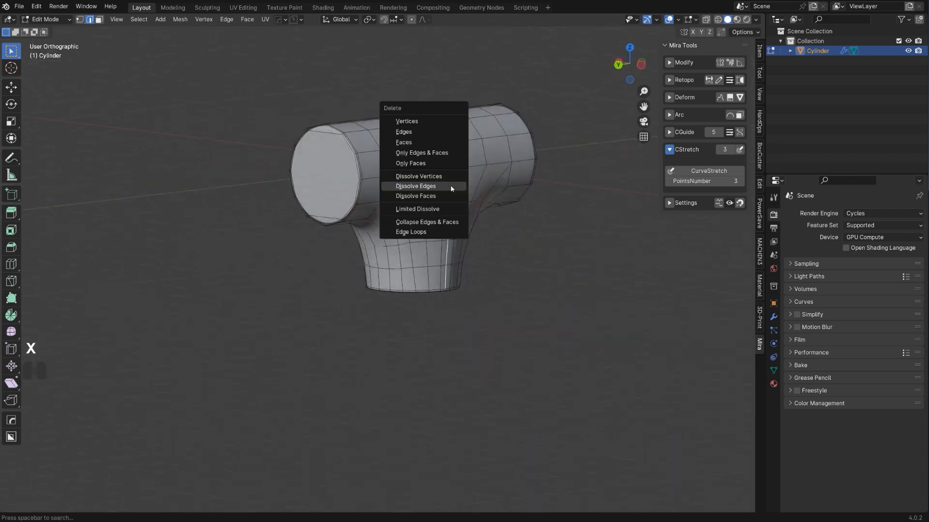
click(451, 184)
middle_drag(451, 185, 611, 193)
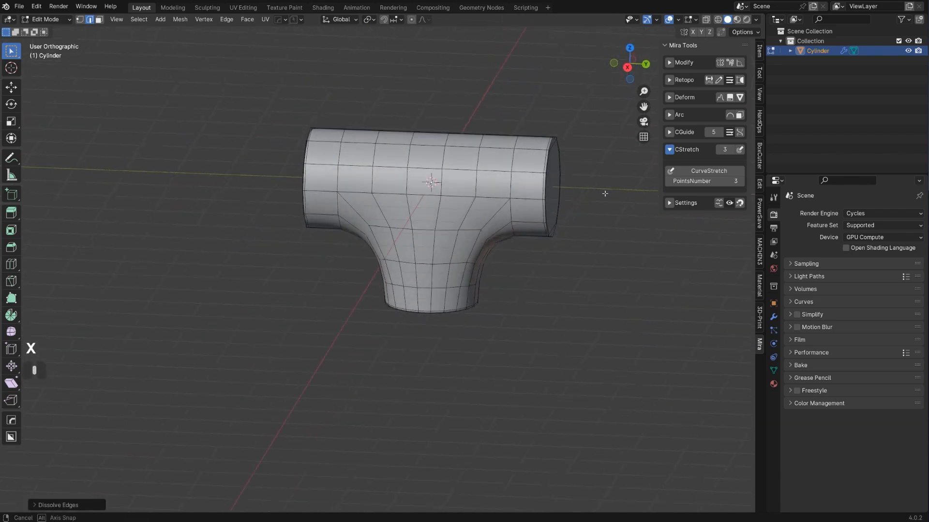
Step: Examine the T-junction's surface flow in object mode with a glossy red matcap
scroll(600, 199, up, 3)
shift+middle_drag(530, 234, 397, 303)
middle_drag(397, 303, 467, 283)
key(Tab)
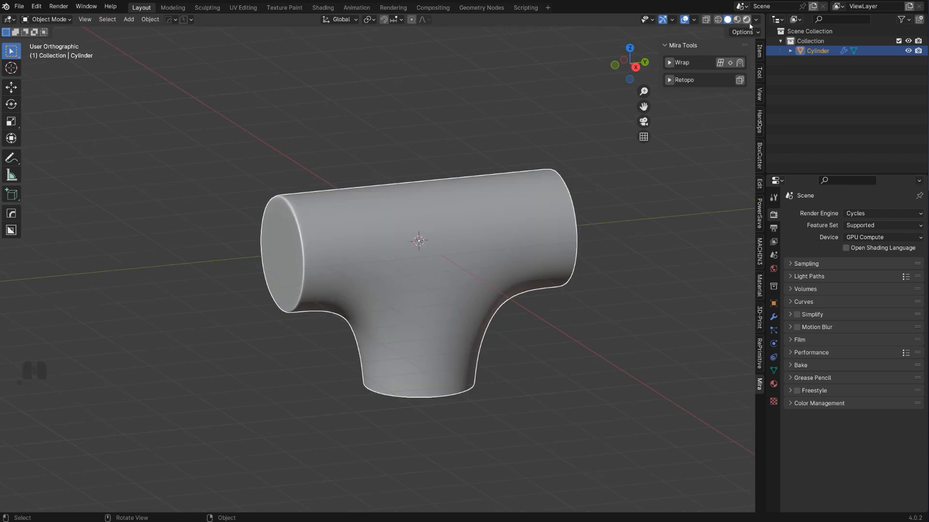
click(748, 19)
click(728, 19)
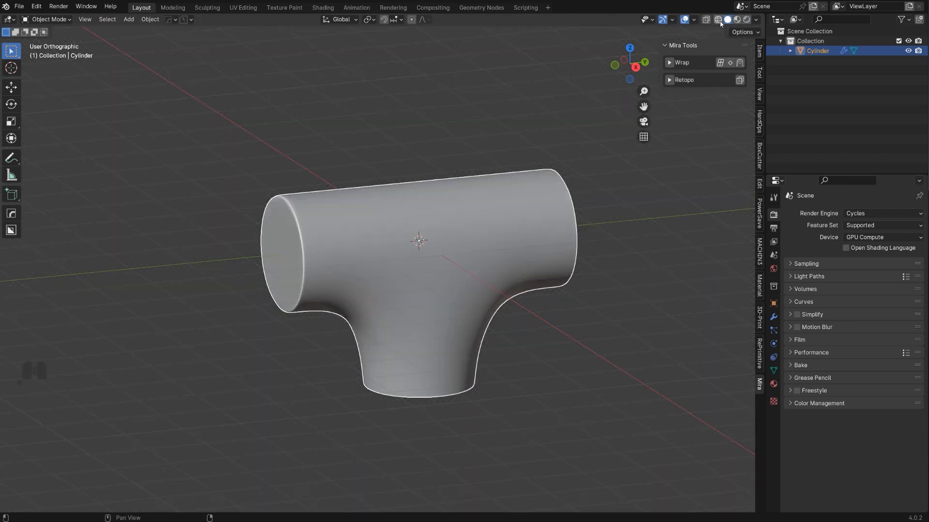
click(755, 20)
click(747, 65)
click(748, 86)
click(690, 189)
middle_drag(542, 206, 506, 253)
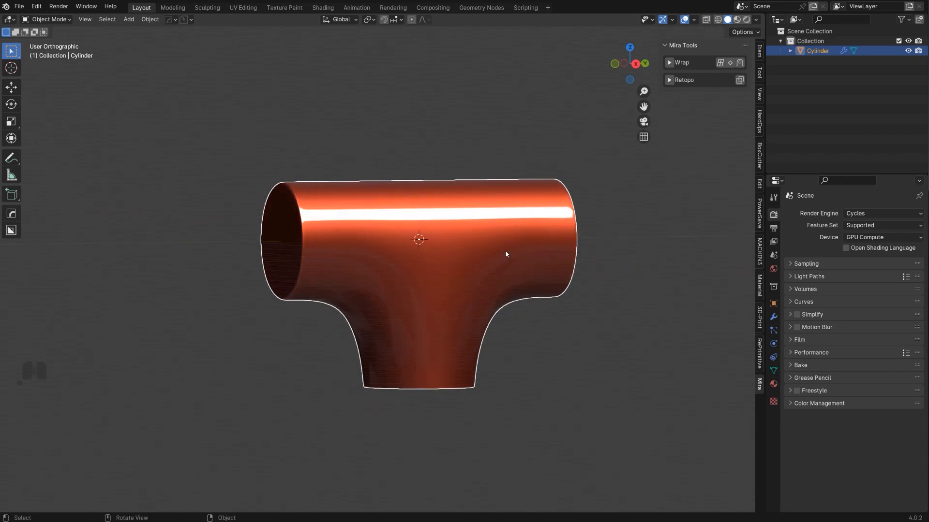
Step: Switch the viewport to a light grey matcap and perspective view
click(758, 19)
click(747, 90)
click(599, 121)
shift+middle_drag(398, 160, 461, 193)
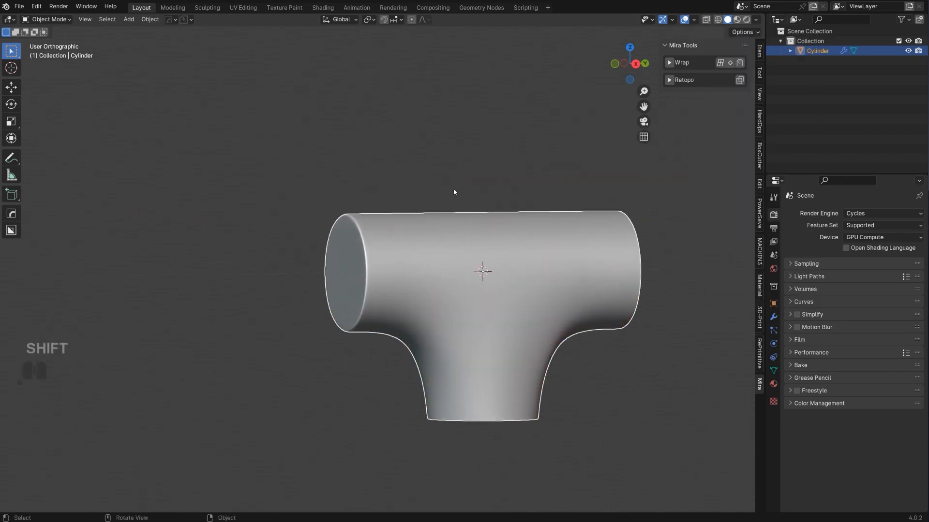
key(KP_5)
Step: Save an incremental version of the file as untitled_03 with PowerSave
scroll(455, 243, up, 3)
shift+middle_drag(395, 240, 368, 104)
click(184, 19)
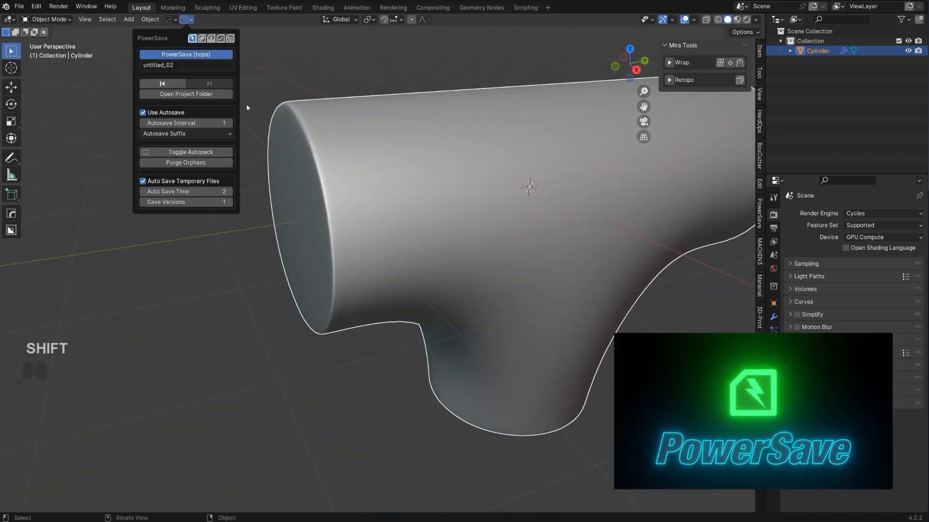
shift+middle_drag(394, 211, 405, 264)
Step: Select the main pipe's end cap, grow the selection by one ring and merge it into a single face
click(773, 371)
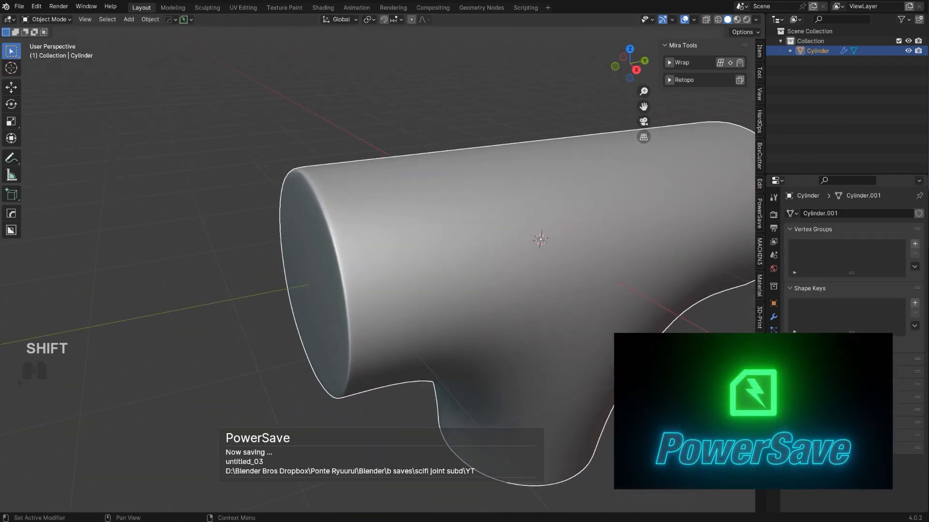
middle_drag(432, 241, 469, 304)
scroll(451, 233, up, 1)
key(Tab)
key(Tab)
key(Tab)
scroll(469, 304, down, 3)
click(368, 339)
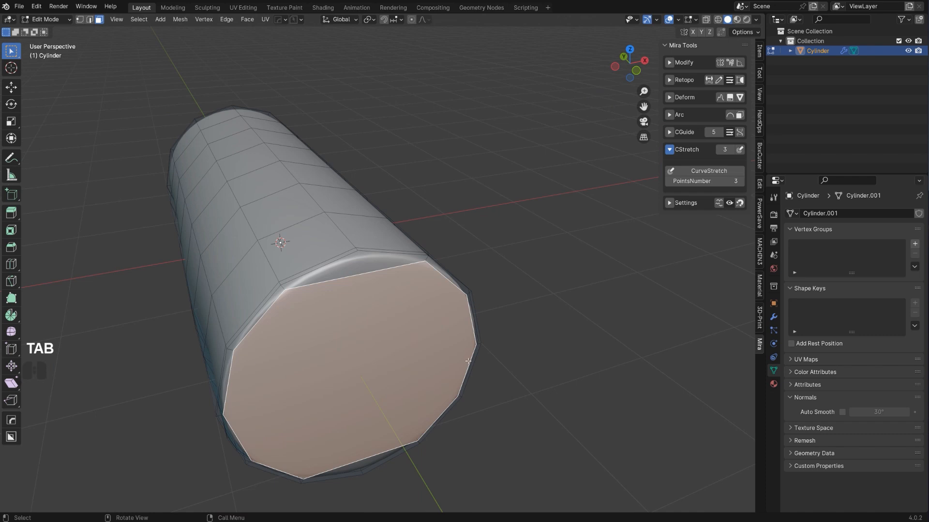
key(ctrl+KP_Add)
key(f)
Step: Dissolve the supporting edge loop beside the main pipe's end cap
middle_drag(581, 275, 467, 249)
scroll(465, 249, up, 2)
shift+middle_drag(462, 248, 515, 275)
key(Tab)
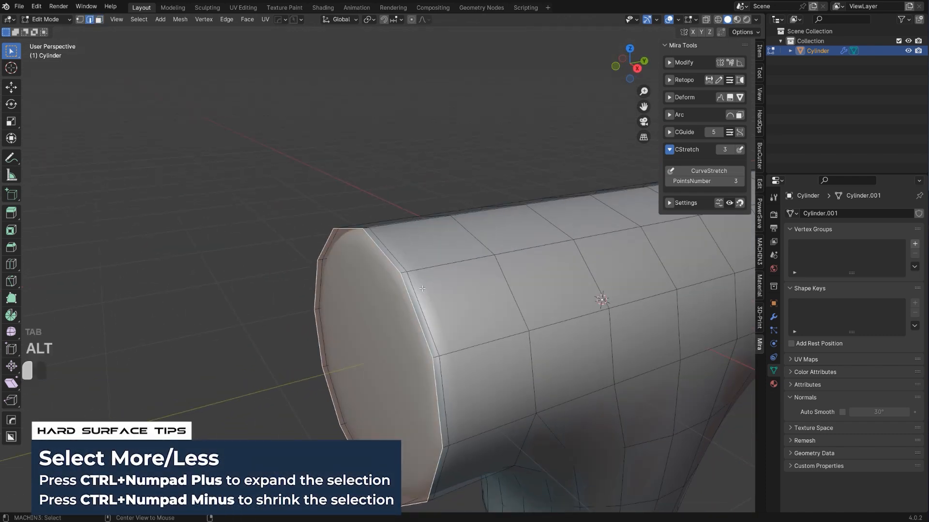
alt+click(422, 292)
key(x)
click(424, 292)
Step: Bevel the end-cap face's border about 0.038 m wide with 2 segments and a profile of 1
key(3)
key(ctrl+b)
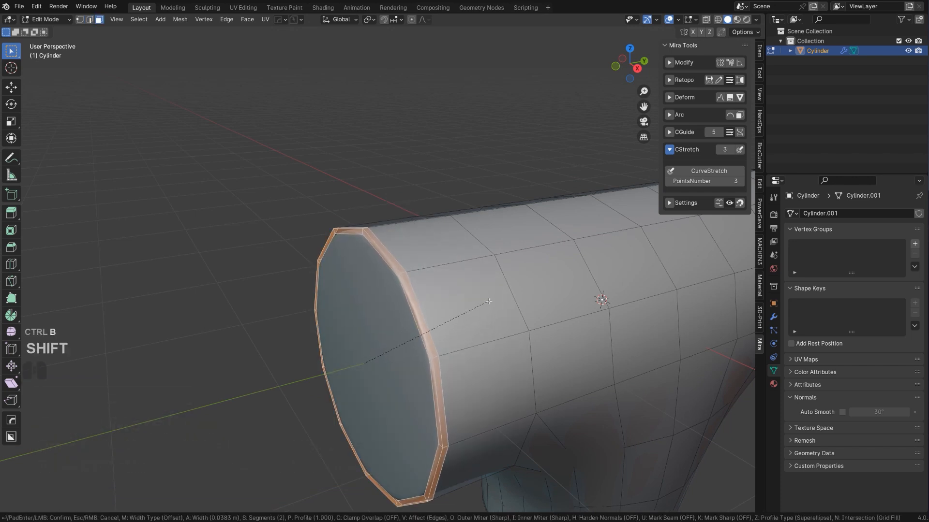
click(488, 301)
Step: Examine the bevelled pipe end and the subdivided surface from several sides in edit and object mode
scroll(489, 301, down, 4)
middle_drag(489, 301, 545, 261)
middle_drag(473, 309, 586, 143)
key(Tab)
middle_drag(568, 197, 371, 235)
key(Tab)
scroll(467, 409, up, 5)
scroll(442, 425, down, 5)
middle_drag(441, 424, 469, 160)
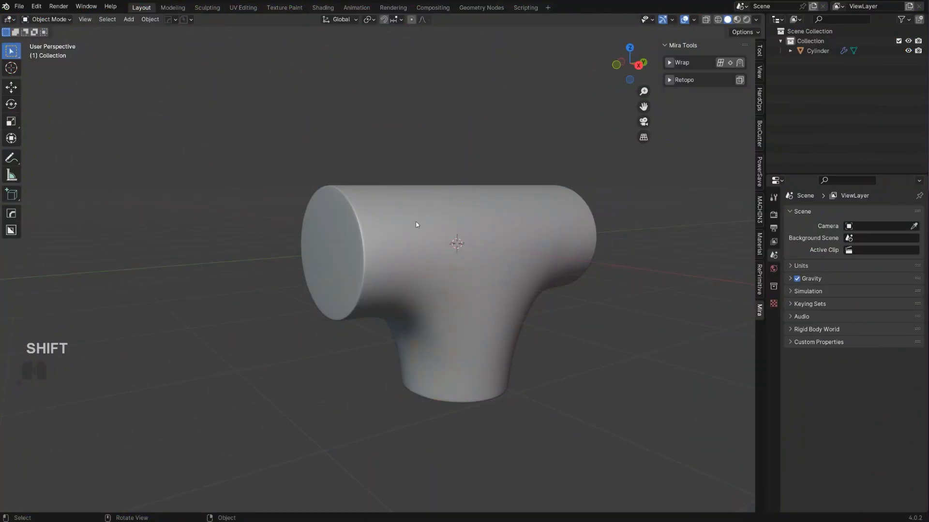
Step: Extract the main pipe's end-cap face with its surrounding ring as a separate object using HardOps Curve/Extract
middle_drag(416, 225, 411, 268)
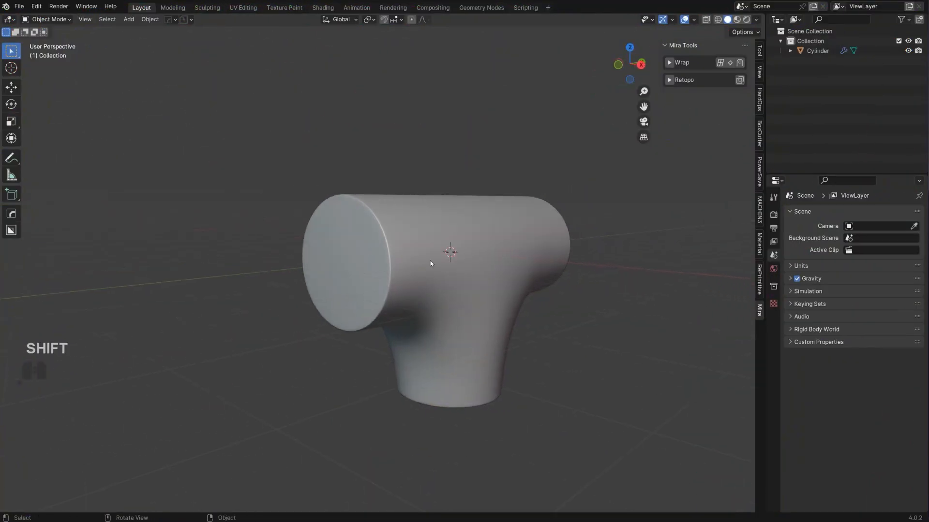
click(431, 261)
scroll(408, 257, up, 3)
key(Tab)
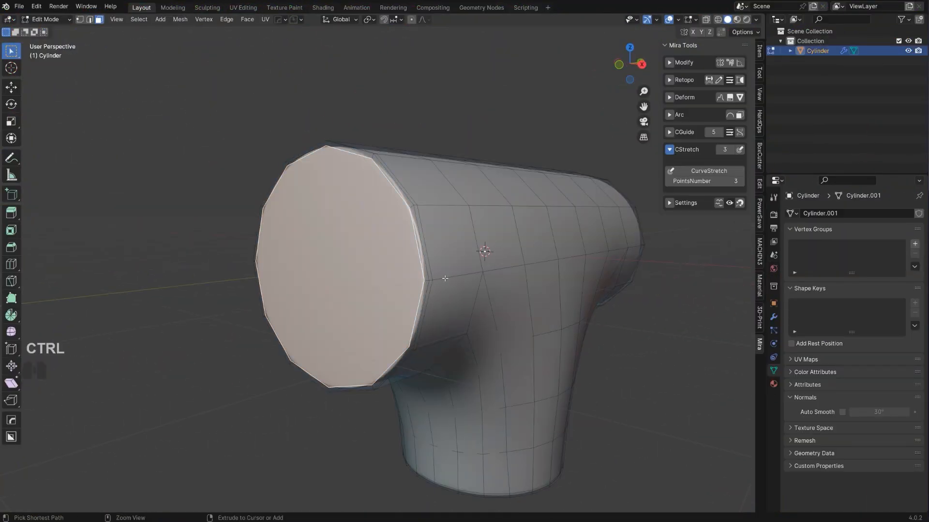
key(q)
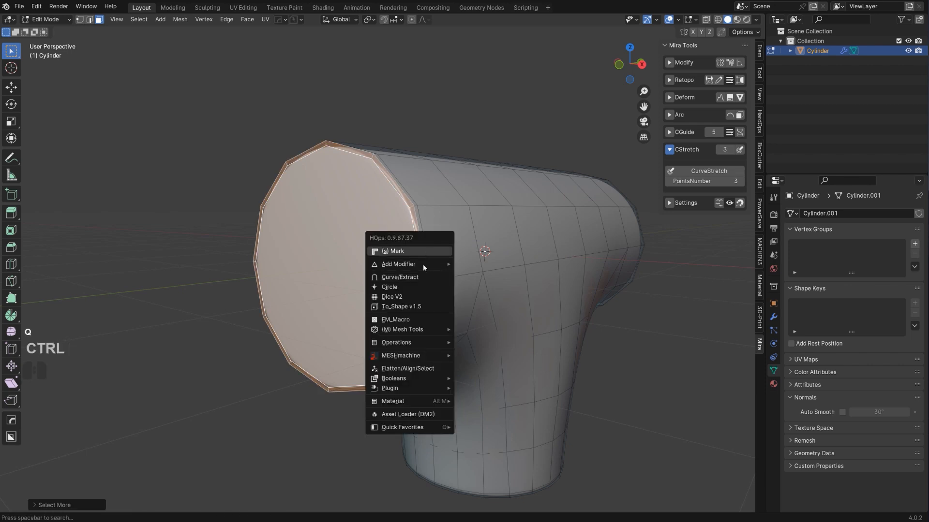
ctrl+click(425, 277)
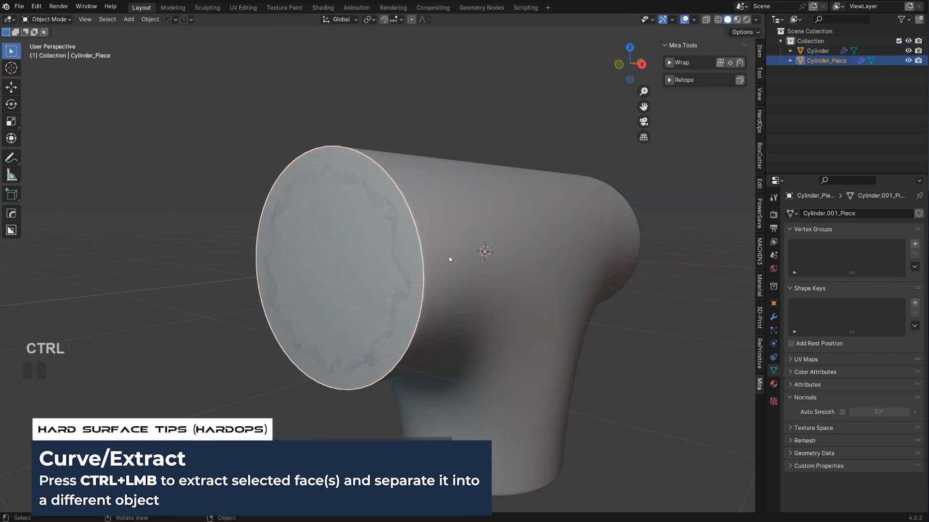
Step: Remove the modifier from the extracted end-cap piece with the HardOps helper
key(ctrl+grave)
click(569, 286)
key(Tab)
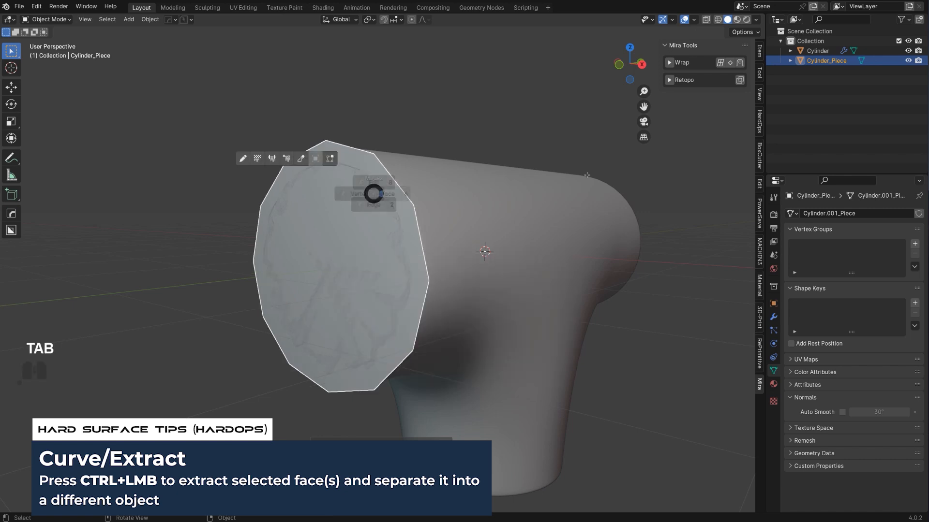
Step: Try to dissolve the inner border edge loop of the extracted end-cap piece
key(ctrl)
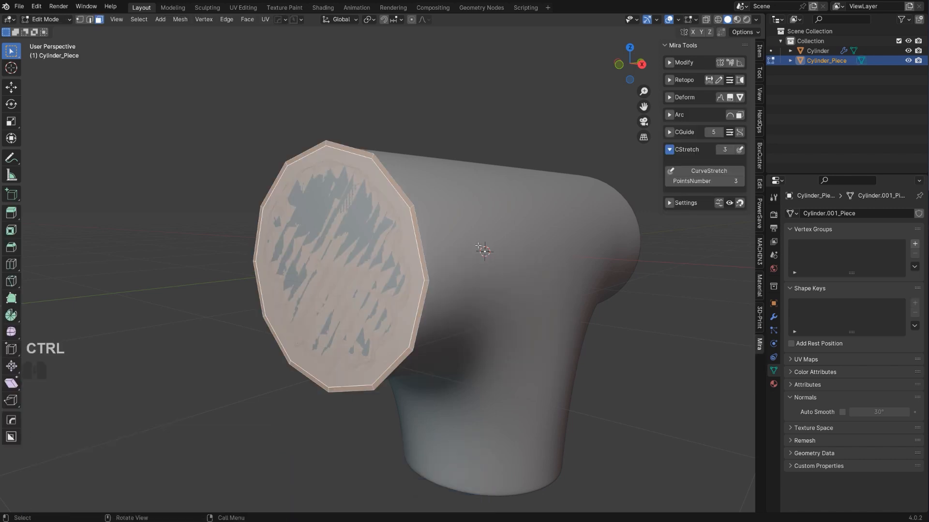
ctrl+click(299, 265)
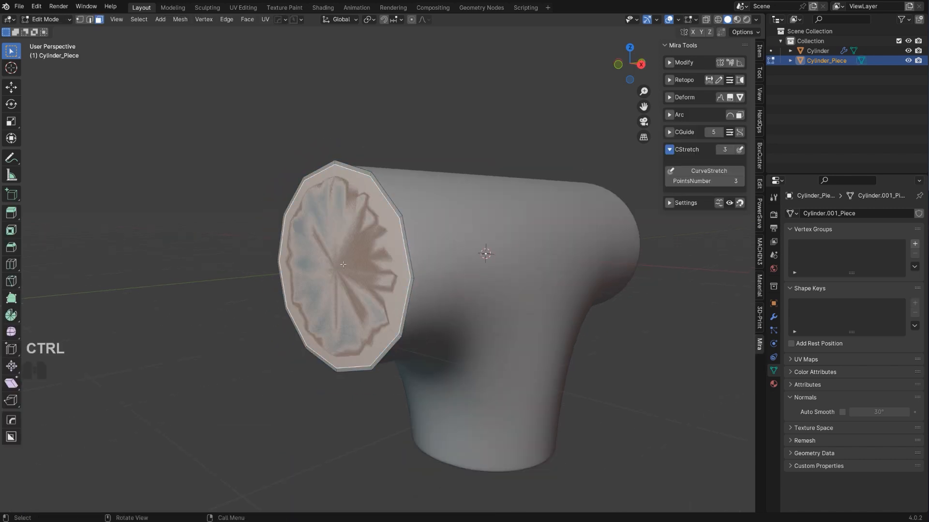
scroll(398, 267, up, 2)
key(x)
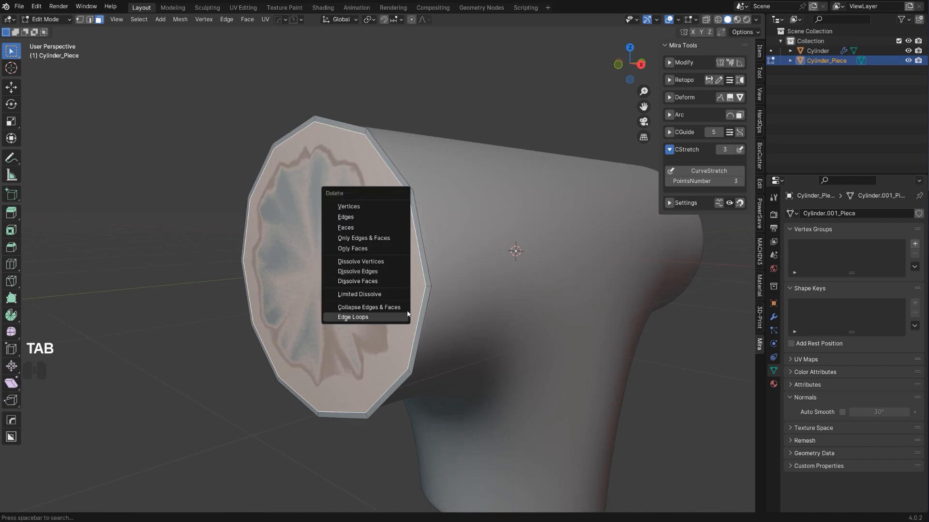
key(2)
right_click(420, 263)
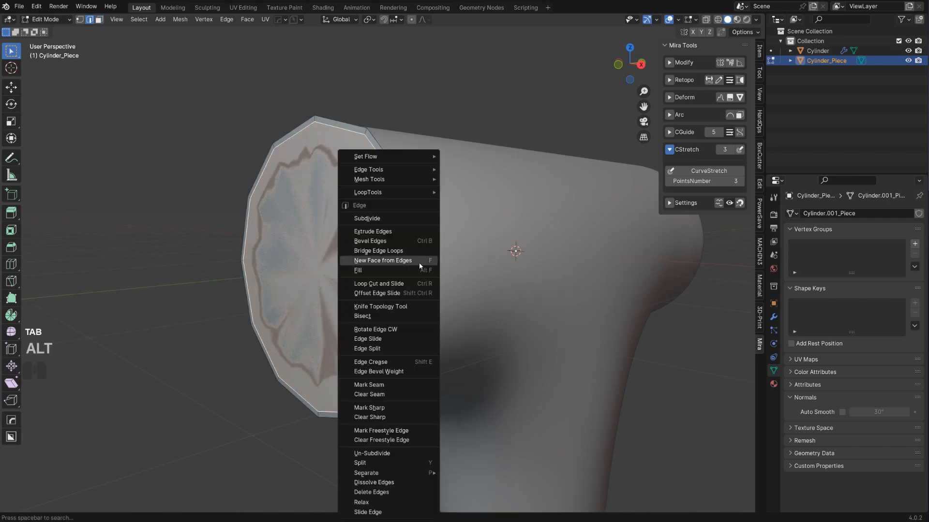
key(x)
click(459, 261)
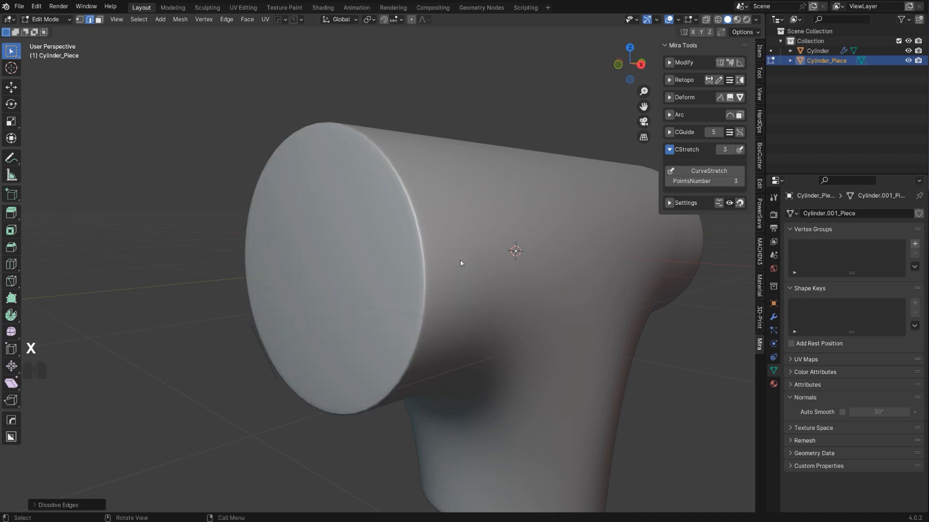
key(Tab)
key(ctrl+z)
key(ctrl+z)
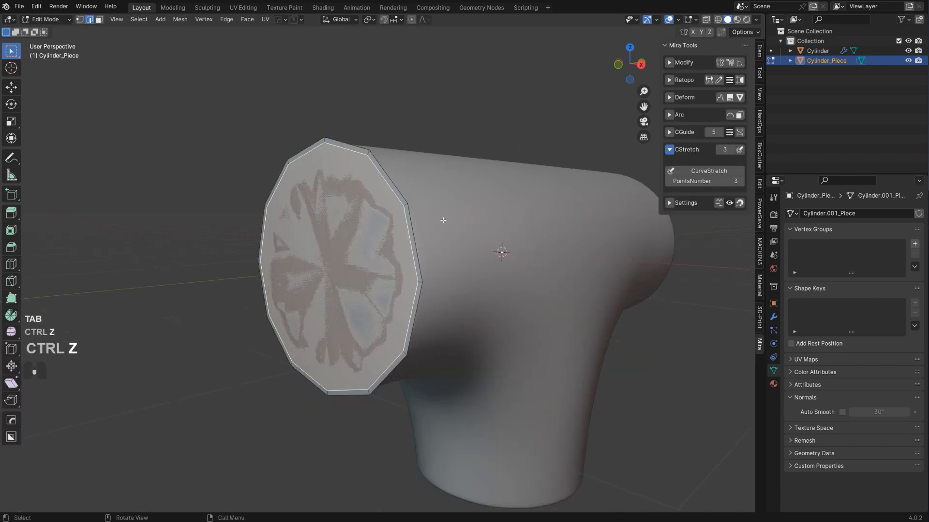
Step: Extrude the extracted cap's outer border along Y, fill its open back with a face and isolate the piece
key(KP_Add)
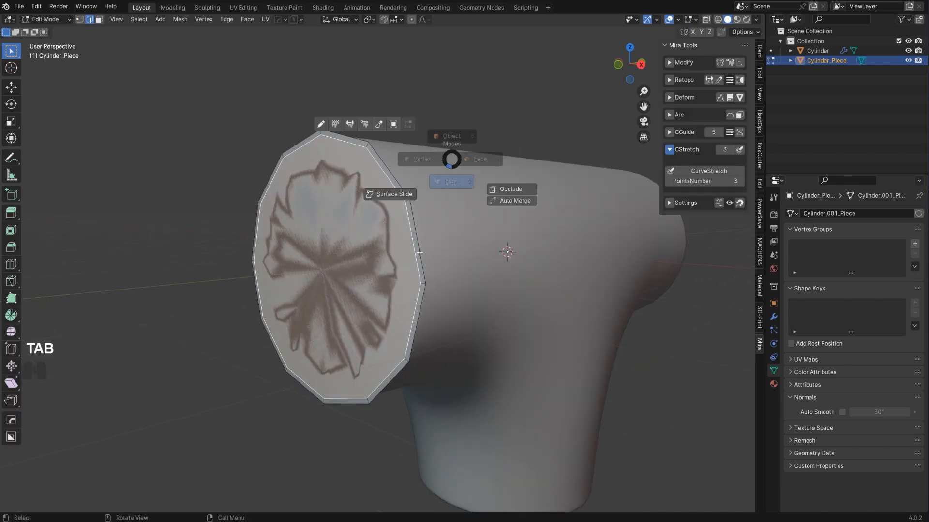
alt+click(414, 229)
key(e)
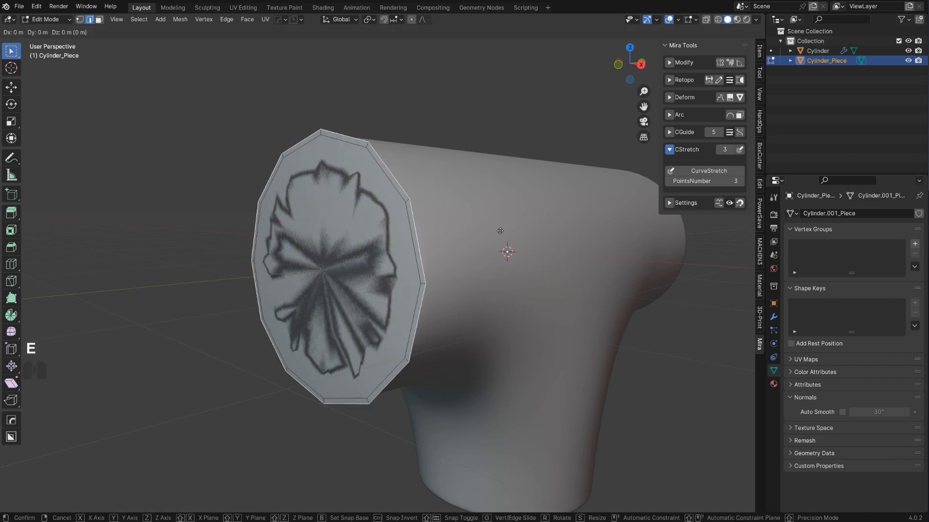
key(y)
click(438, 230)
key(f)
middle_drag(442, 232, 343, 251)
key(KP_Divide)
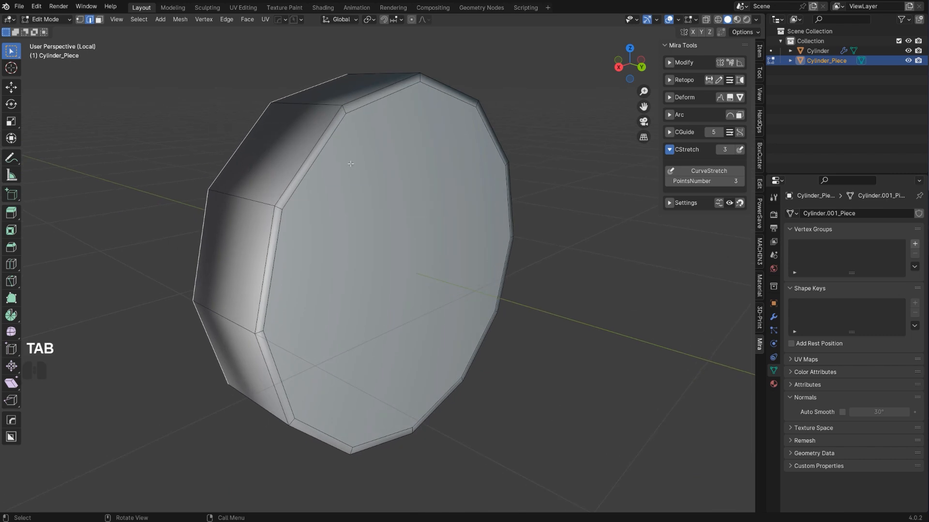
Step: Dissolve the border edge loop around the isolated piece's front face and return to object mode
alt+click(350, 135)
key(x)
click(351, 137)
middle_drag(350, 137, 489, 246)
key(Tab)
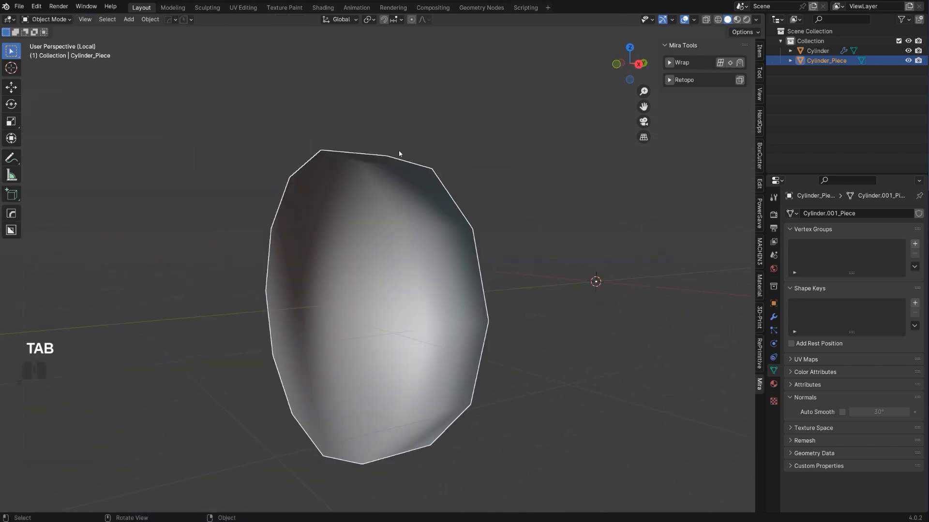
Step: Regenerate the end-cap piece as a 32-vertex cylinder with Tweak Cylinder and leave the isolated view
key(ctrl+grave)
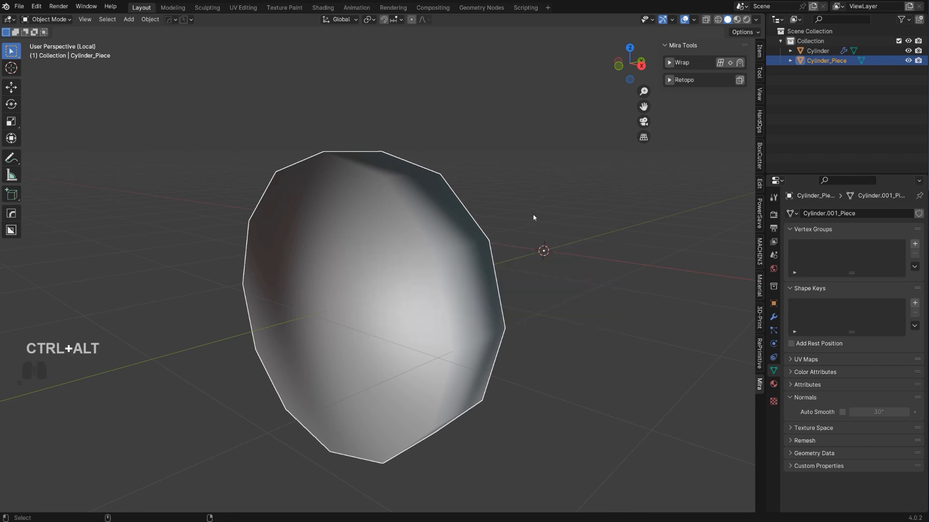
key(ctrl+alt+a)
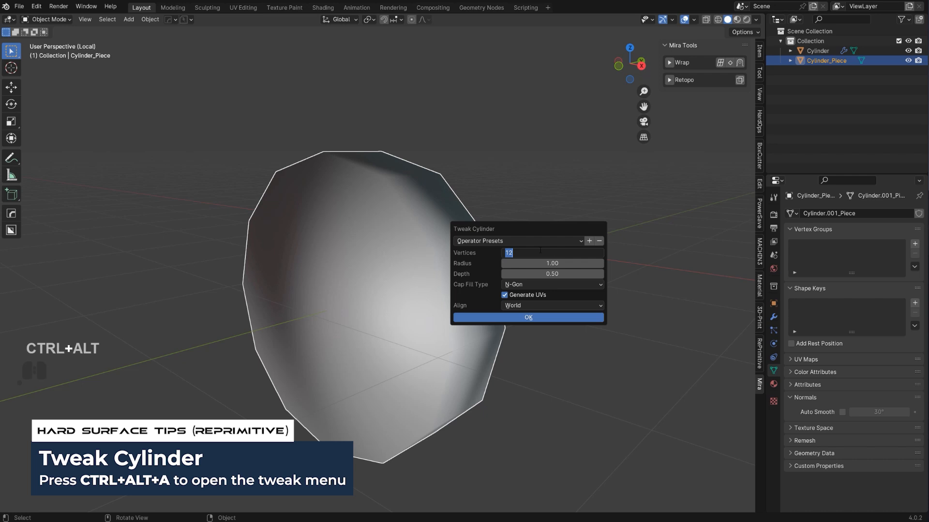
click(540, 251)
text(32)
key(Return)
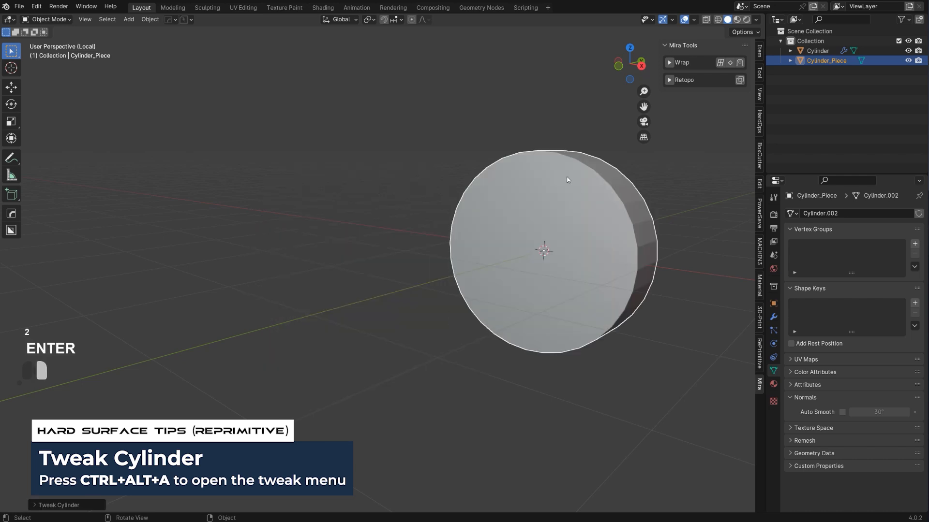
key(slash)
Step: Move the new cylinder along Y to just beyond the main pipe's capped end
middle_drag(544, 215, 574, 262)
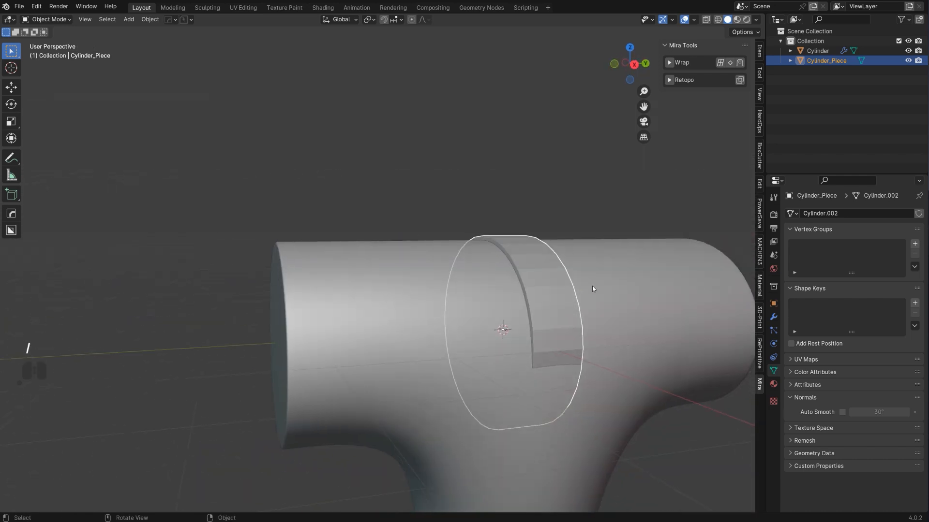
key(g)
key(y)
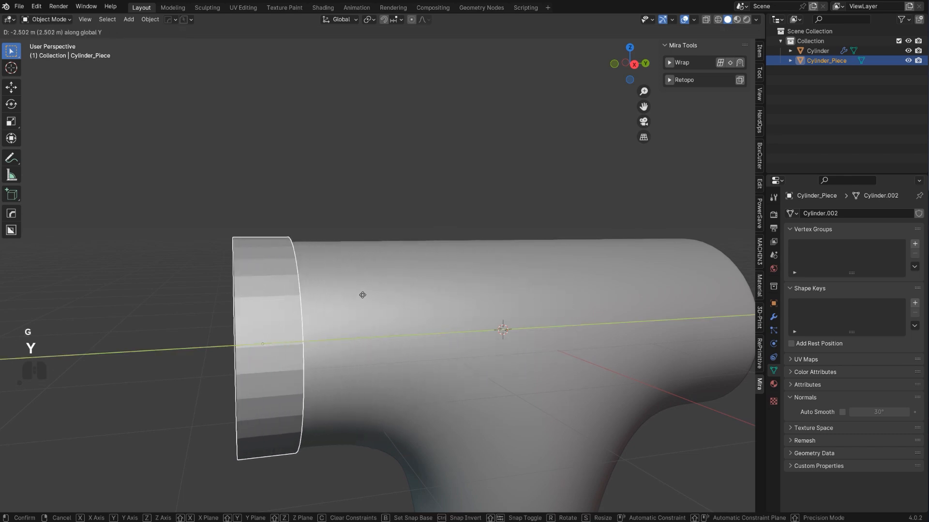
click(345, 295)
Step: Scale the cylinder in front view so its outline matches the main pipe's diameter
alt+middle_drag(339, 291, 255, 189)
key(KP_5)
shift+middle_drag(323, 211, 424, 176)
scroll(571, 217, up, 3)
key(s)
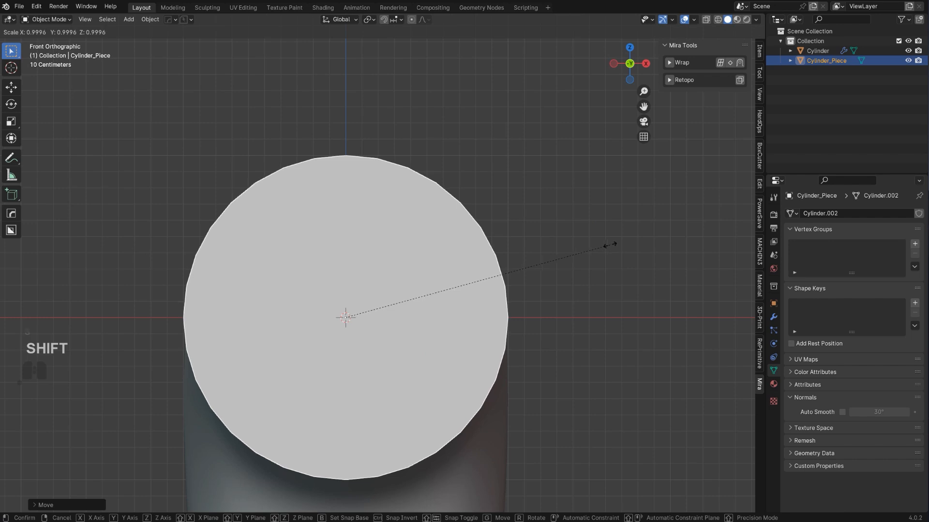
click(494, 285)
Step: Add a level 2 subdivision to the cylinder and bevel the rim edges at both of its ends
key(ctrl+2)
middle_drag(552, 266, 386, 263)
key(Tab)
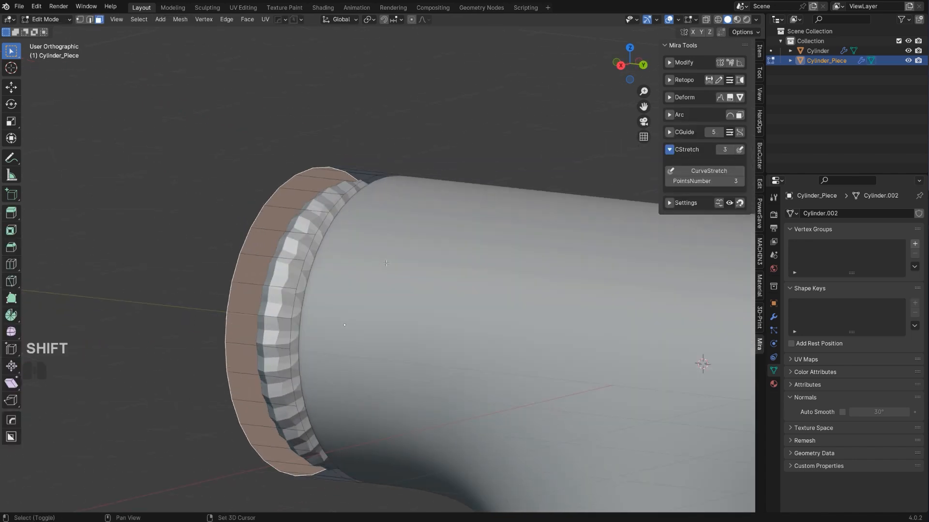
key(ctrl+b)
click(455, 244)
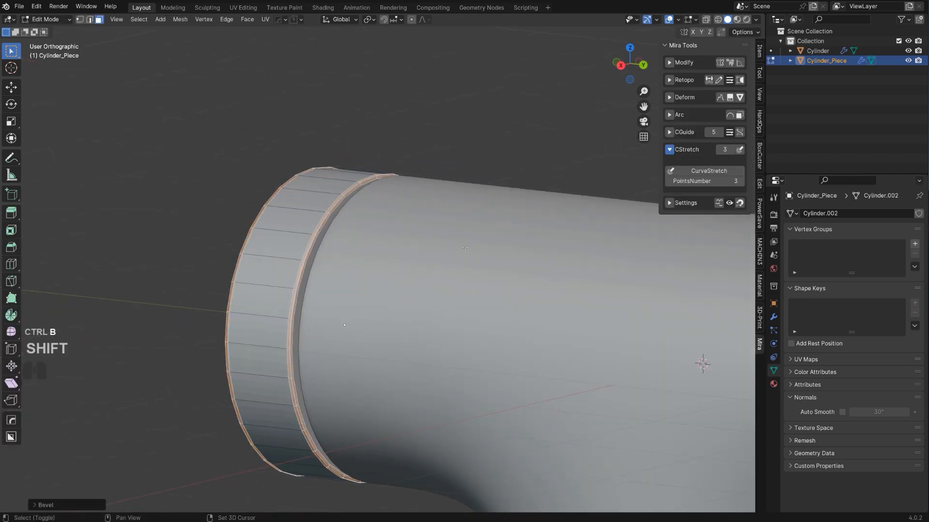
Step: Apply Shade Smooth to the cylinder piece in object mode
key(Tab)
key(KP_3)
right_click(314, 223)
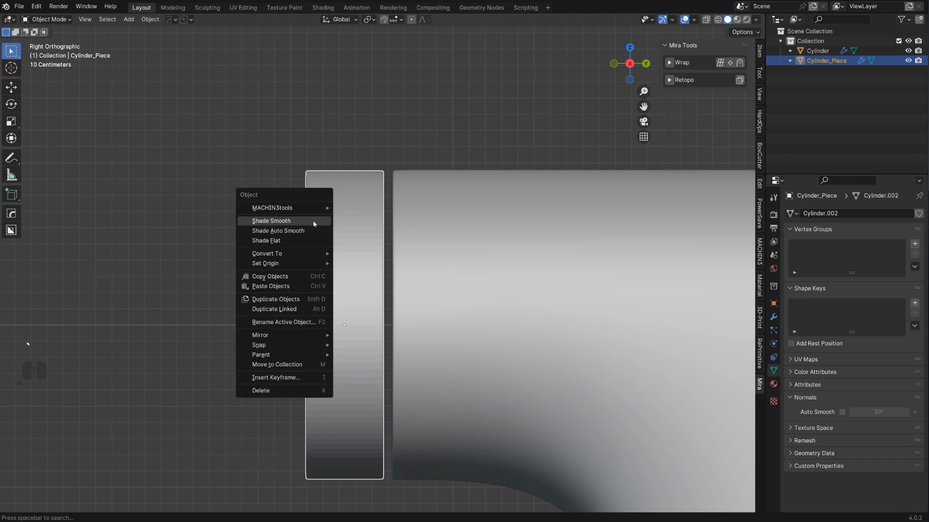
click(312, 230)
Step: Move the cylinder piece about 0.05 m along Y up against the main pipe's end
scroll(323, 230, up, 2)
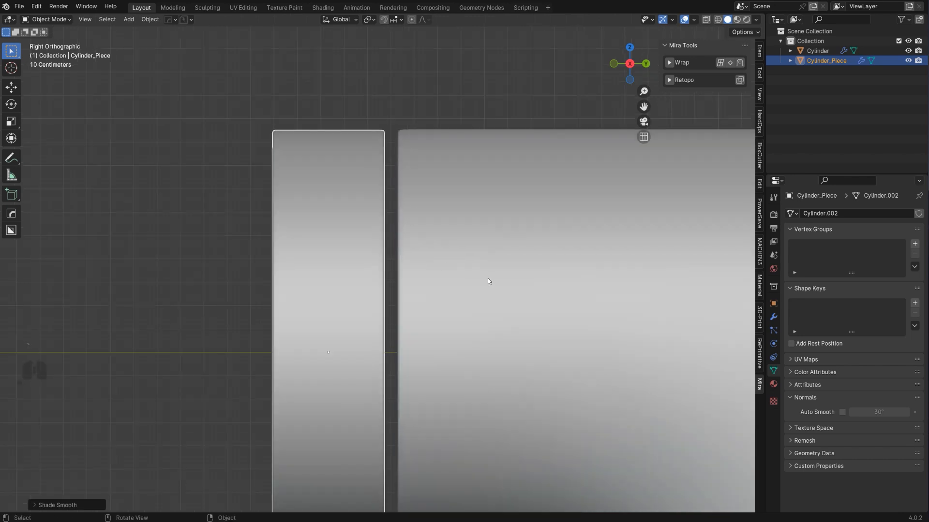
key(g)
key(y)
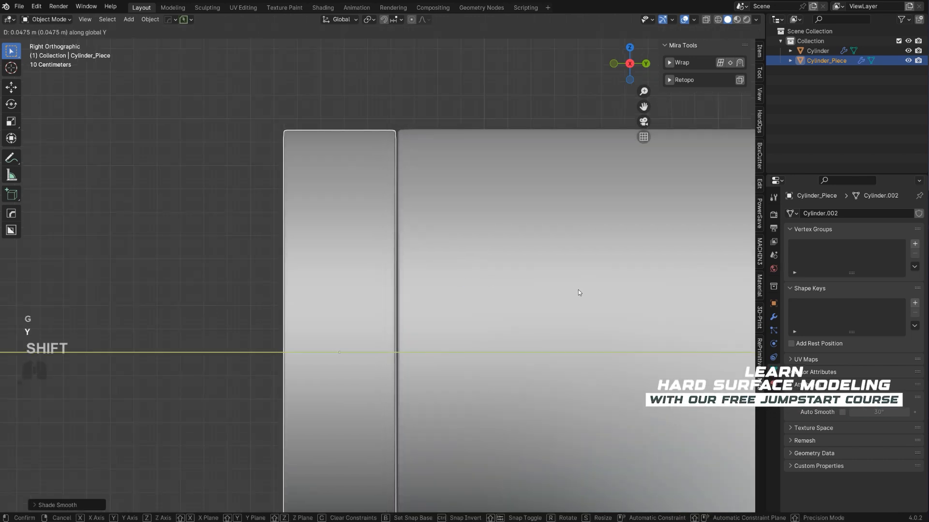
click(594, 294)
click(447, 122)
Step: Thin the cylinder piece by moving its outer end face and bevelled rim about 0.14 m along Y toward the pipe
scroll(440, 159, down, 3)
middle_drag(439, 162, 481, 252)
key(KP_5)
scroll(481, 223, up, 2)
key(Tab)
click(418, 244)
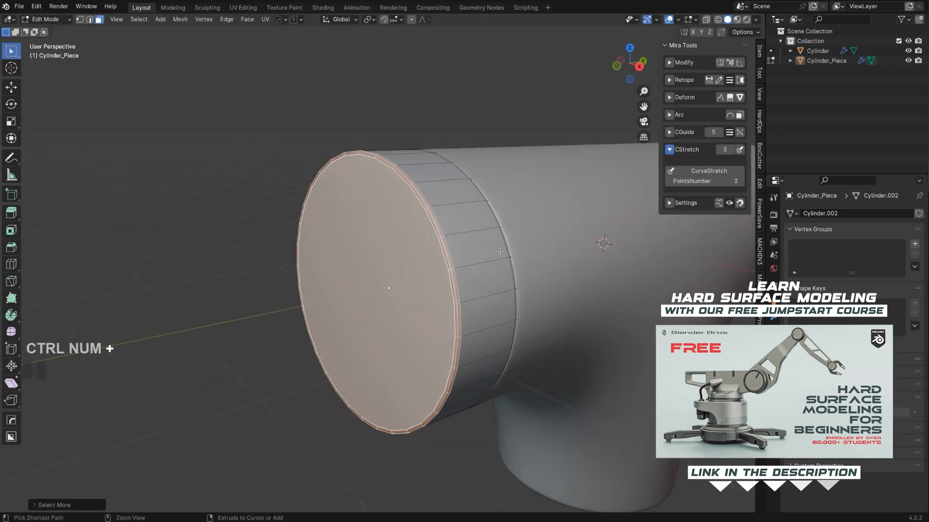
key(g)
key(y)
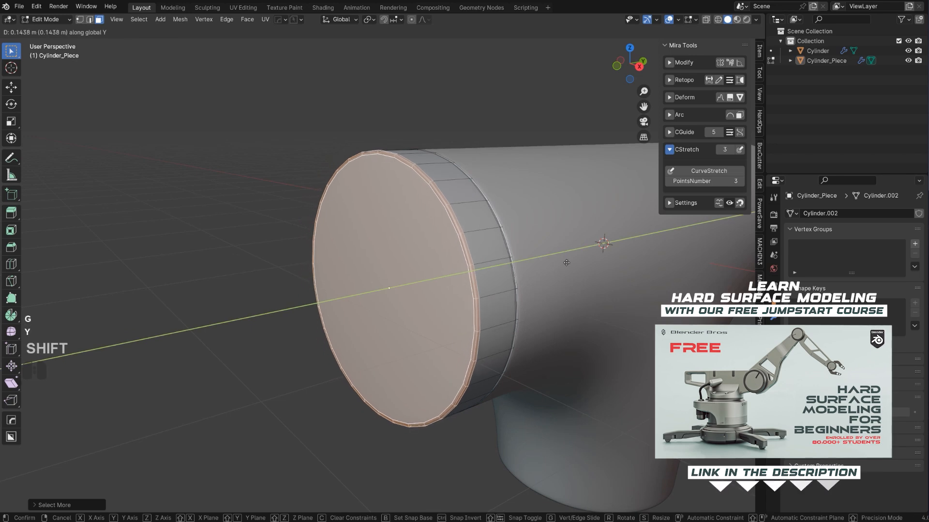
click(499, 286)
Step: Inset the cylinder piece's outer end face twice to form two concentric rings
middle_drag(499, 286, 443, 262)
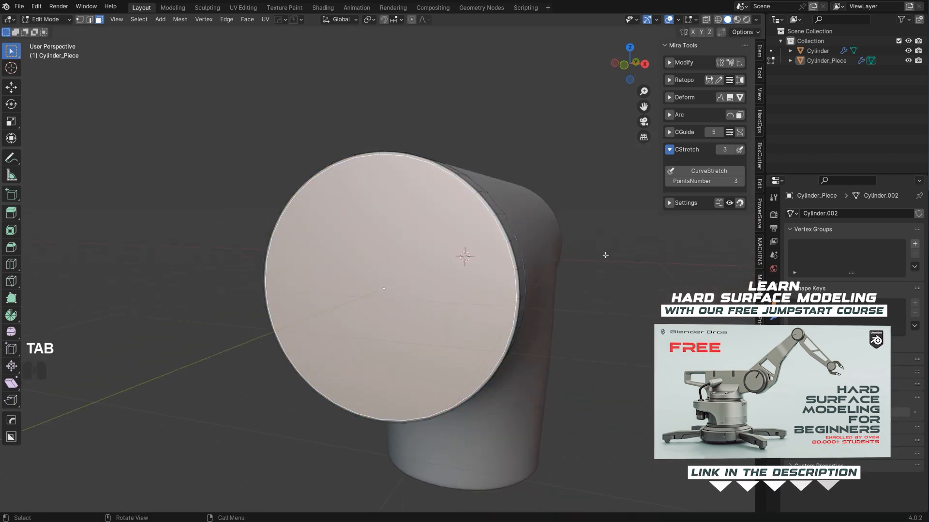
key(i)
click(636, 259)
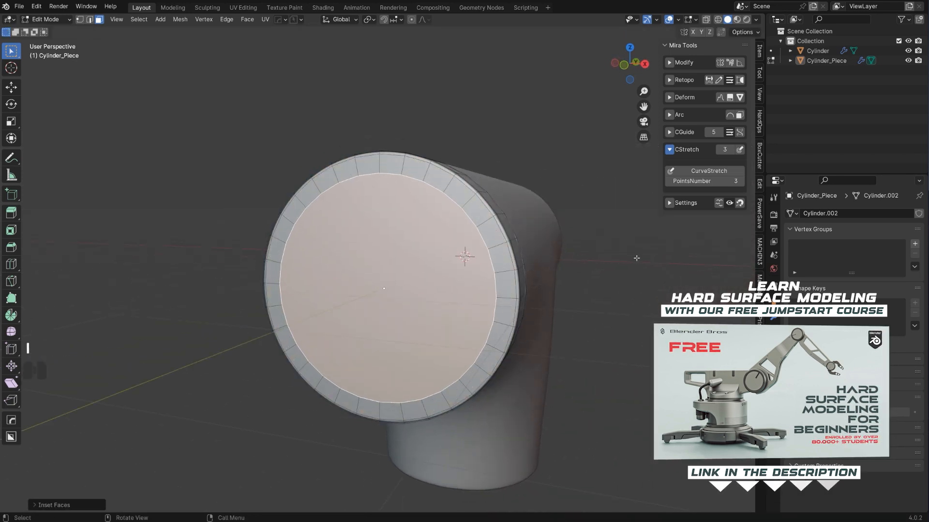
key(i)
Step: Select the top vertex of the outer inset ring and remove the piece's Subdivision modifier with the HardOps helper
key(KP_1)
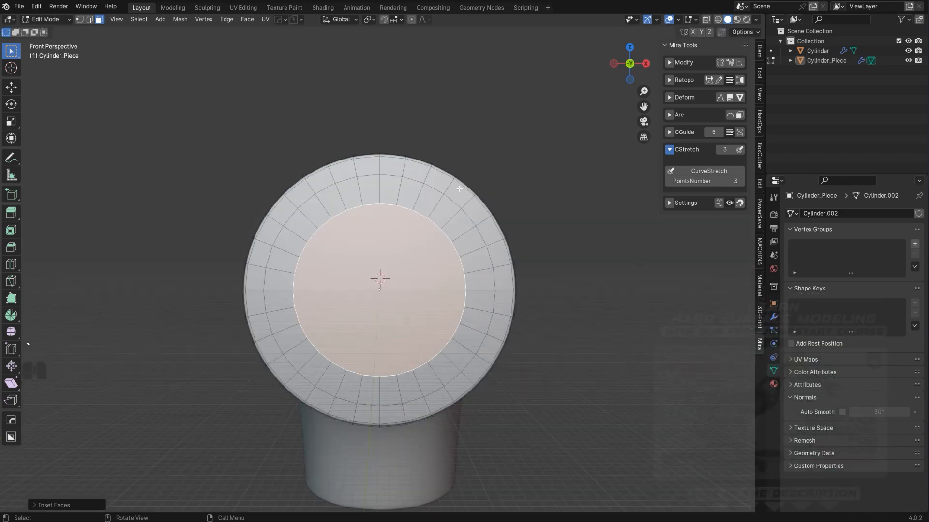
key(KP_5)
scroll(421, 191, up, 3)
scroll(449, 165, down, 1)
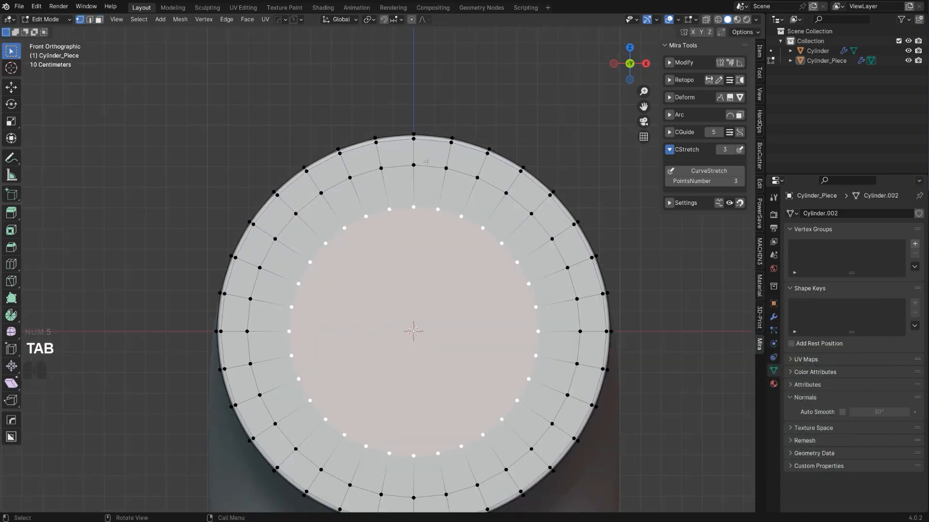
shift+middle_drag(413, 169, 388, 158)
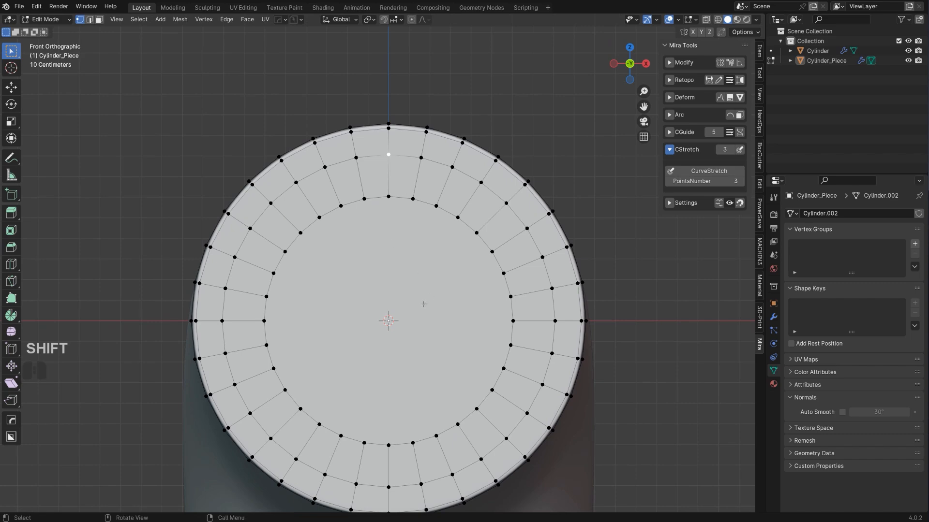
key(Tab)
key(ctrl+grave)
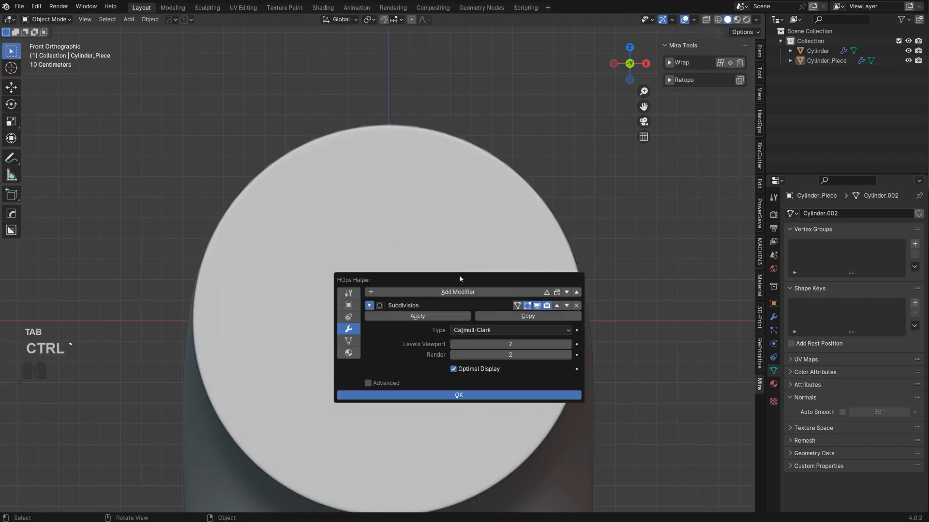
click(575, 305)
Step: Dissolve the inner inset loop and inset the centre face again by about 0.127 m
key(Tab)
scroll(414, 220, up, 3)
key(q)
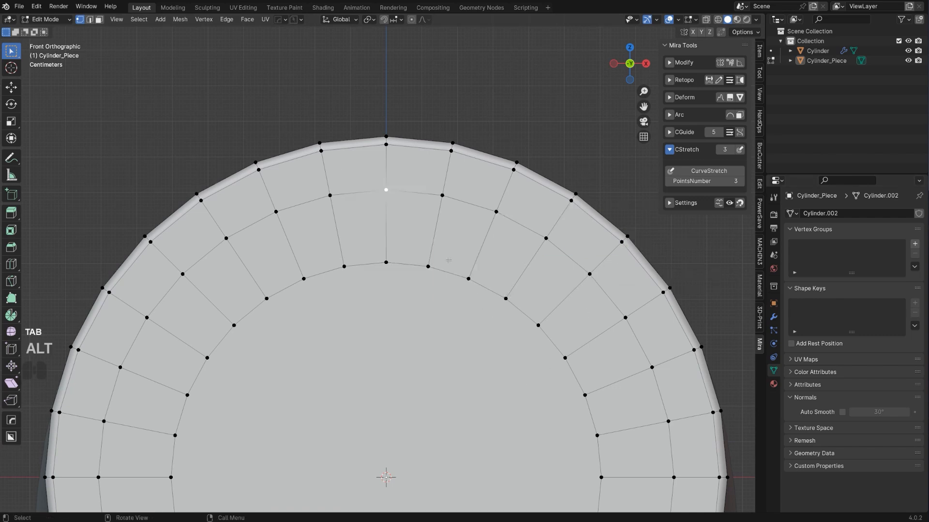
alt+click(457, 276)
key(x)
click(456, 277)
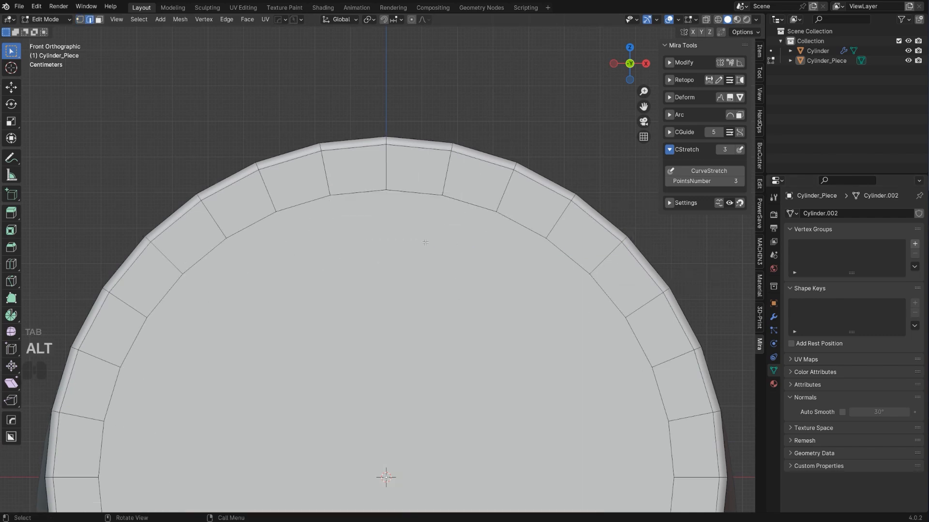
key(i)
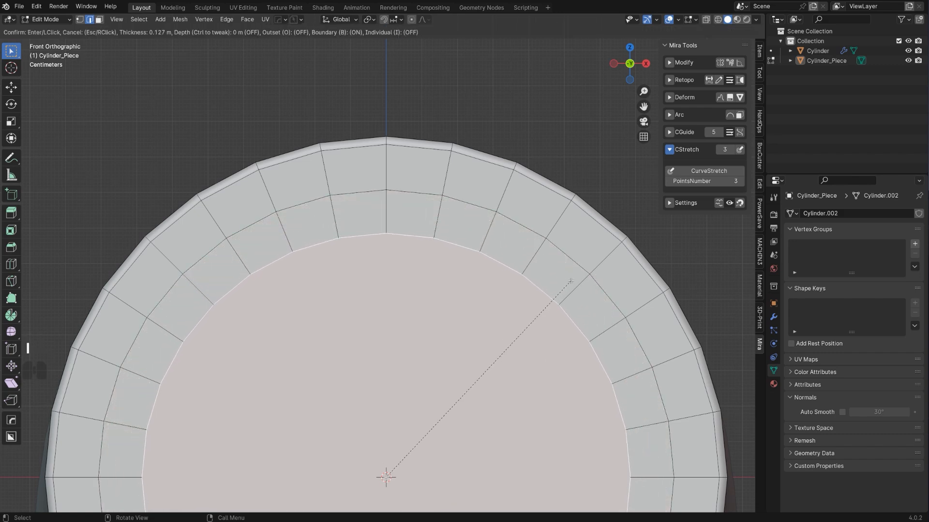
click(571, 281)
Step: Convert the top vertex of the outer inset ring into a small circle with the HardOps Circle tool
key(Tab)
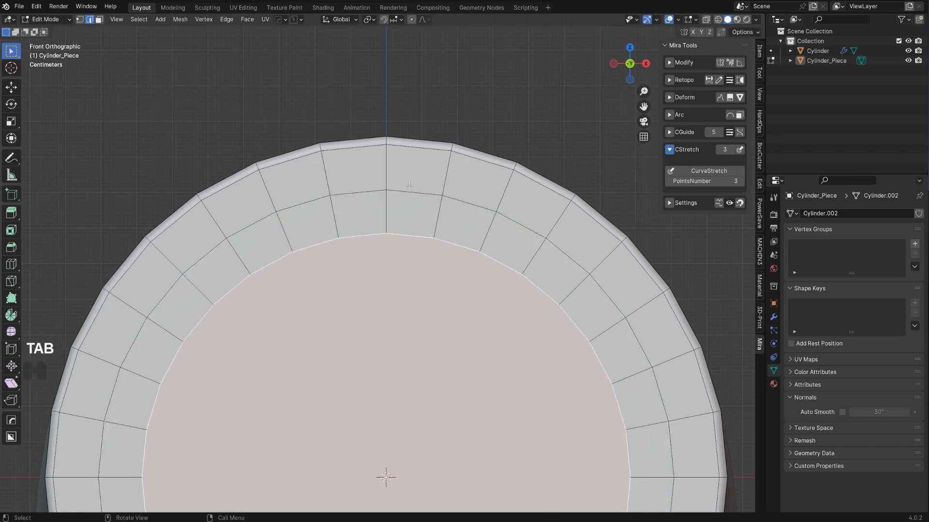
scroll(422, 192, up, 1)
key(q)
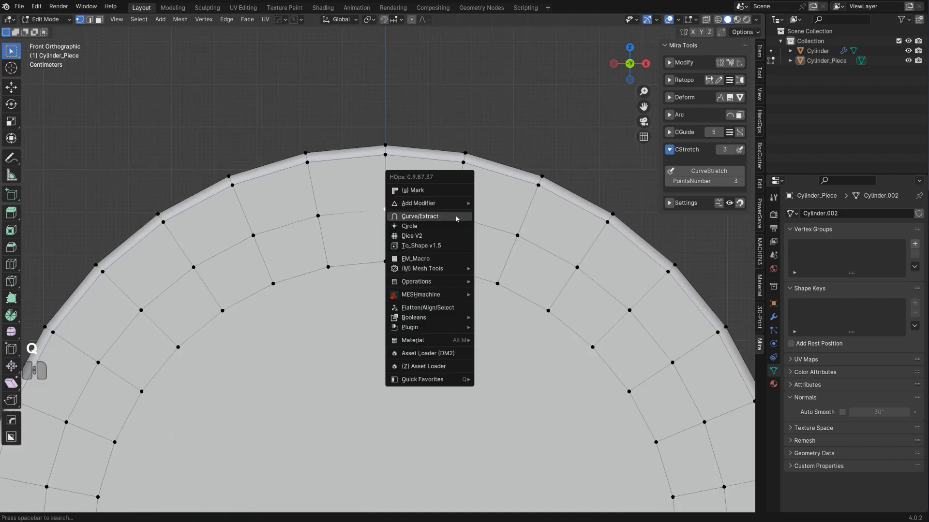
click(452, 226)
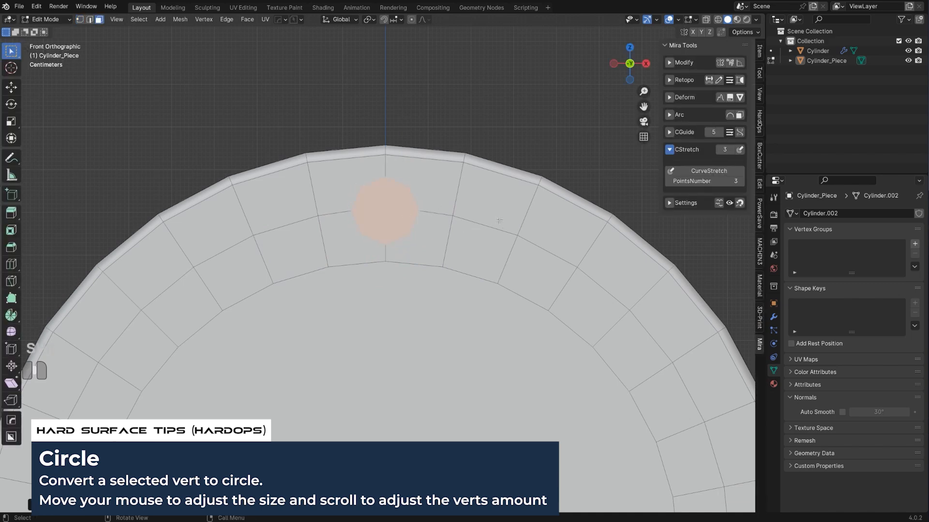
Step: Scale the small circle face at the top of the flange ring down to a little under half its size
middle_drag(497, 220, 522, 228)
key(KP_5)
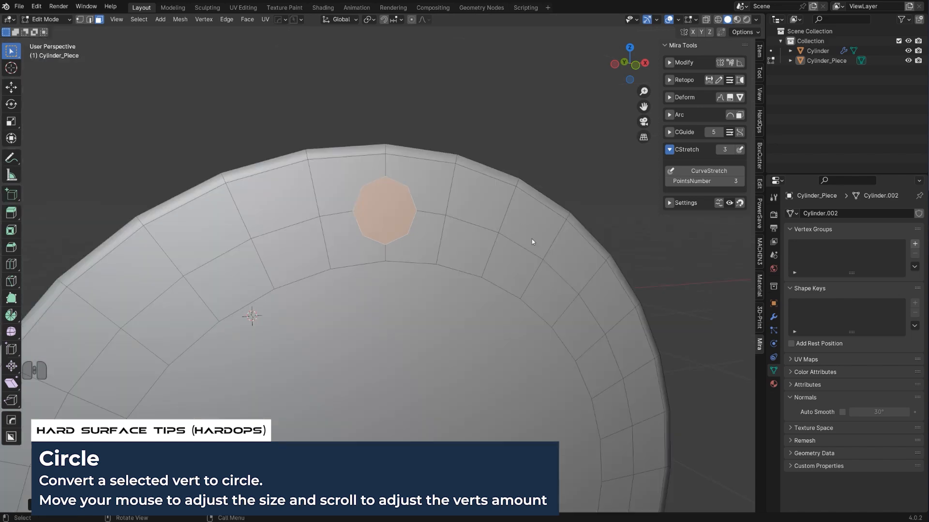
key(KP_3)
key(KP_1)
key(KP_5)
key(s)
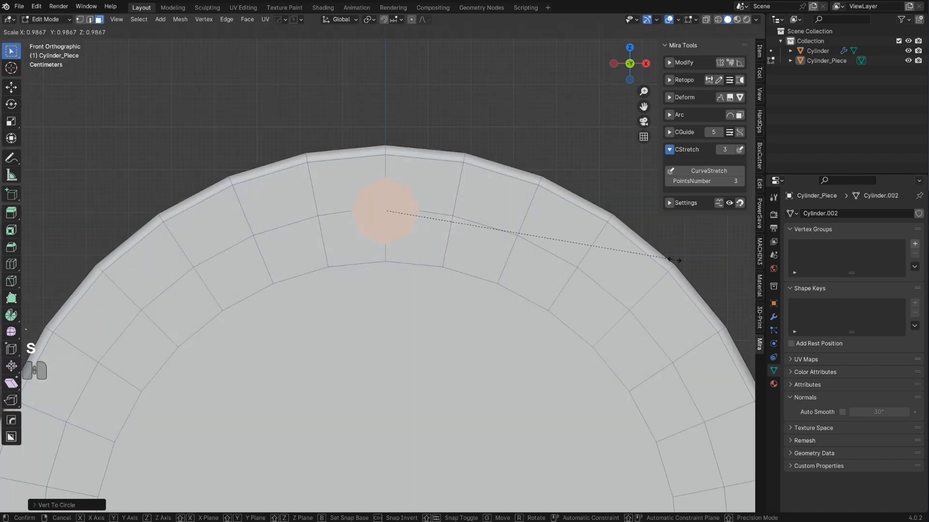
click(512, 235)
scroll(450, 215, up, 2)
shift+middle_drag(433, 181, 407, 232)
scroll(406, 220, up, 2)
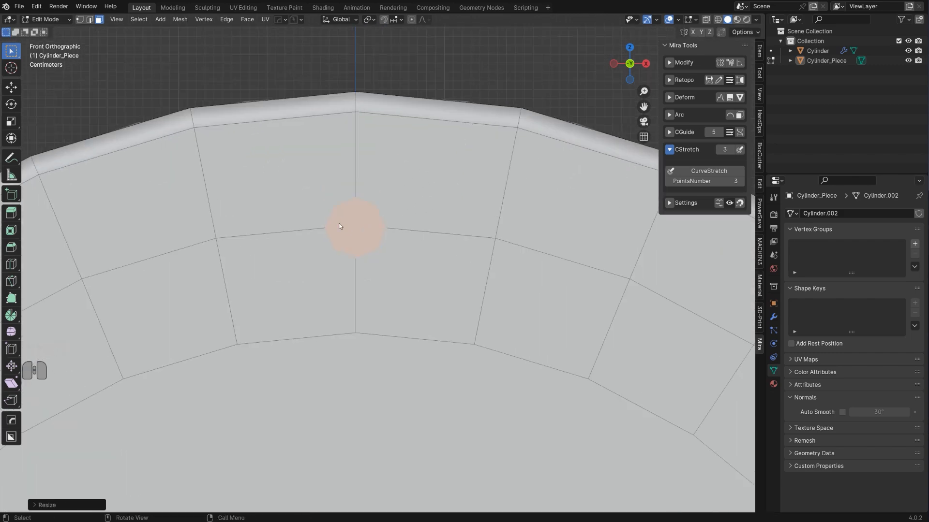
Step: Join the circle's four diagonal vertices to the outer corner vertices of the surrounding ring faces with edges
key(Tab)
click(380, 205)
shift+click(515, 127)
key(j)
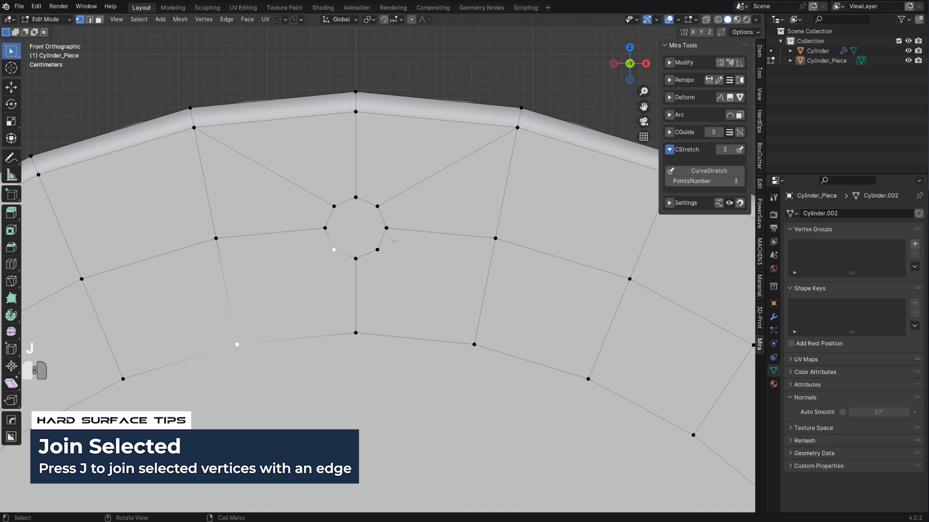
click(378, 251)
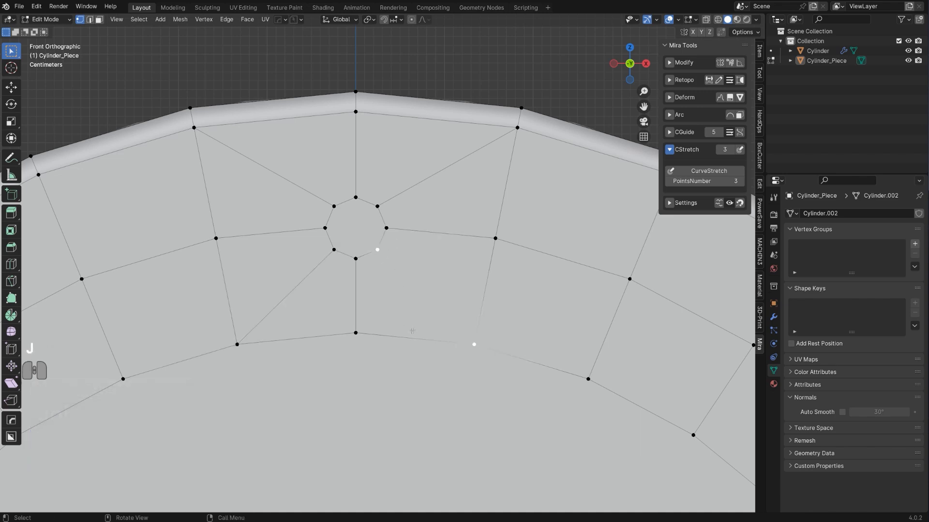
key(j)
Step: Inset the circle face by about 0.007 m and extrude it outward from the flange into a short bolt stud
scroll(412, 331, down, 3)
middle_drag(397, 309, 448, 313)
scroll(399, 252, up, 1)
key(Tab)
click(376, 239)
scroll(464, 267, up, 1)
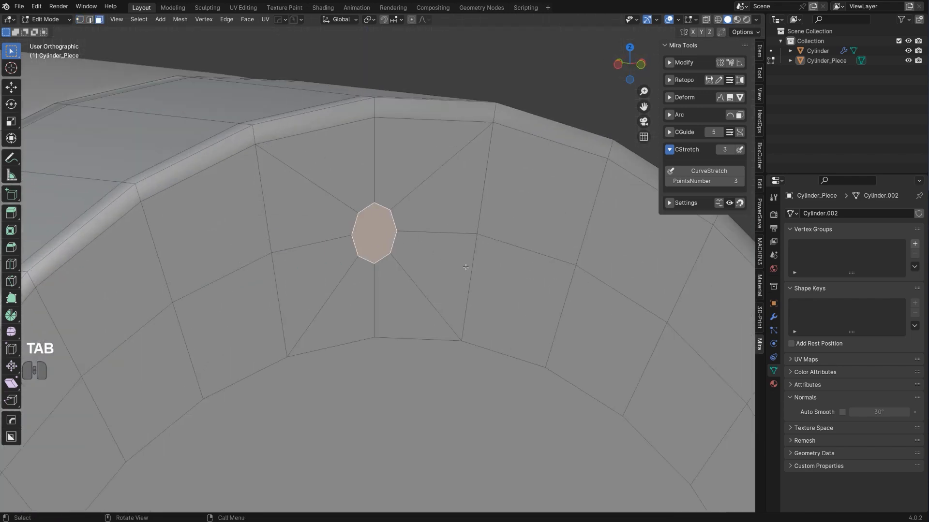
key(KP_5)
key(i)
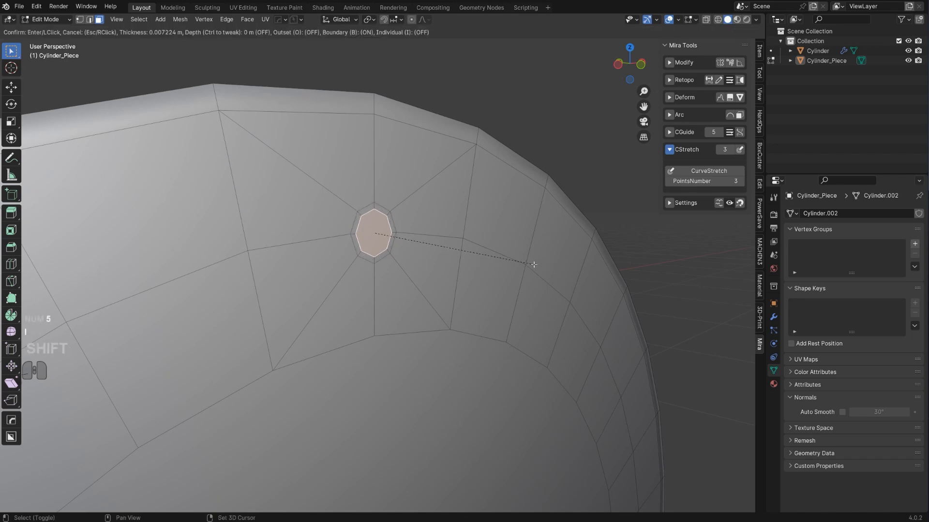
click(533, 263)
key(e)
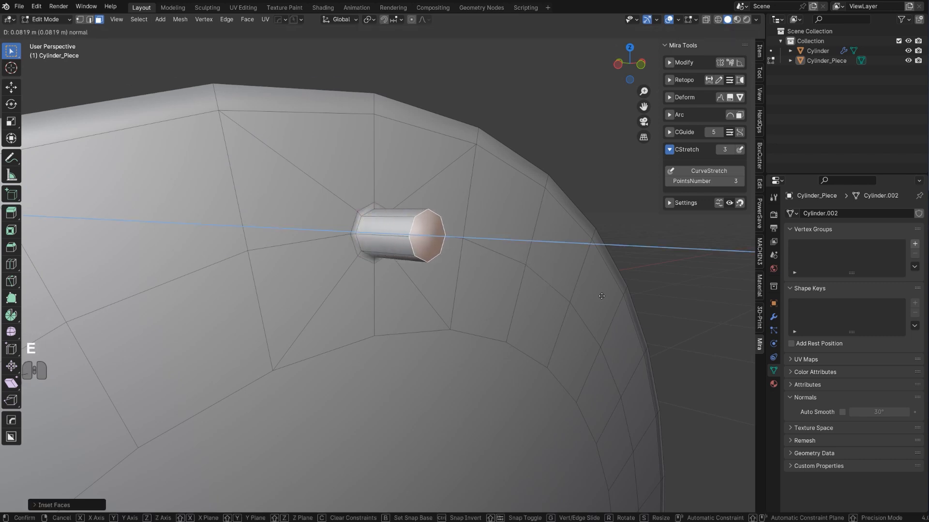
click(613, 301)
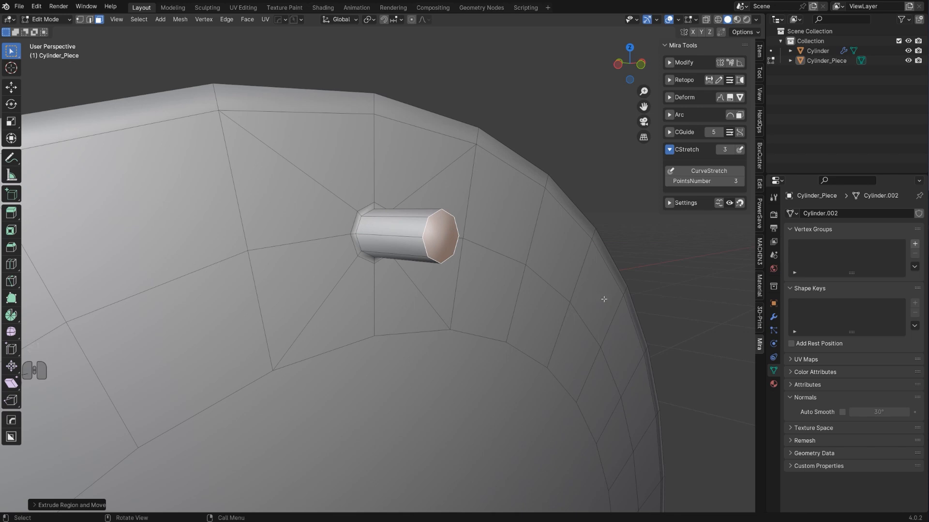
Step: Inset the stud's end face, extrude it back inward to hollow the stud, and inset the face at the hole's bottom
key(i)
click(606, 300)
key(e)
click(586, 303)
middle_drag(569, 298, 504, 282)
key(i)
click(543, 282)
scroll(434, 243, up, 3)
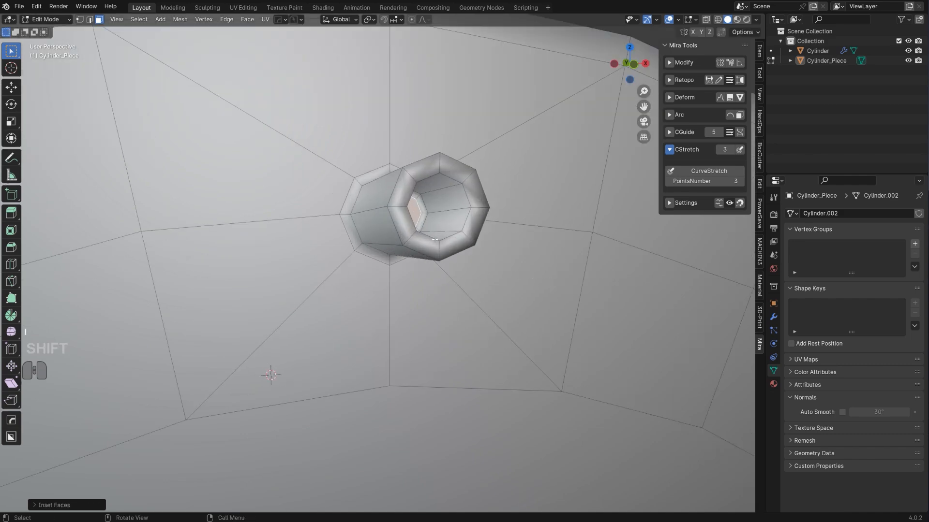
Step: Add a loop cut around the stud's end rim and bevel it into supporting loops near the rim's inner and outer edges
middle_drag(434, 243, 437, 211)
click(426, 179)
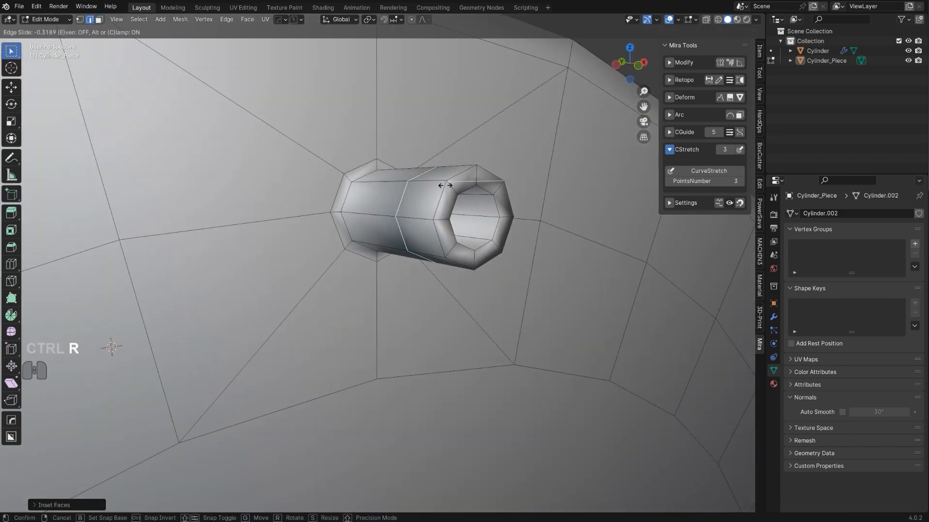
click(462, 192)
click(455, 189)
key(ctrl+b)
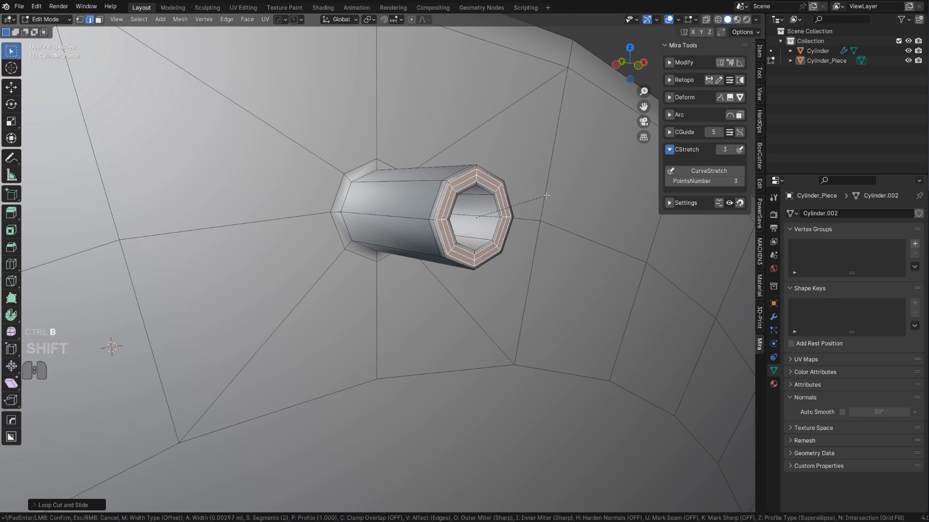
click(480, 219)
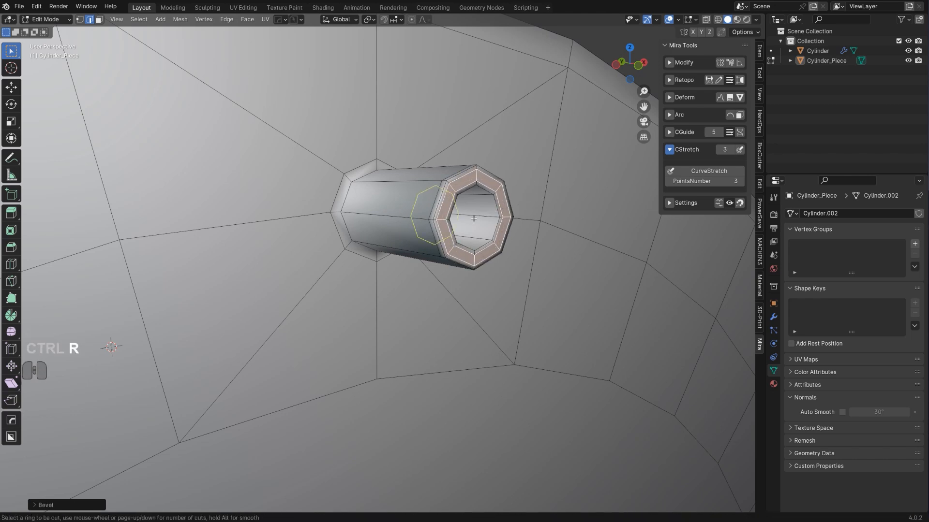
Step: Add several evenly spaced loop cuts along the inner and outer walls of the hollow stud
click(489, 219)
click(503, 223)
scroll(481, 217, up, 5)
click(482, 218)
right_click(393, 212)
scroll(397, 204, up, 5)
right_click(398, 205)
key(ctrl+r)
scroll(396, 195, up, 5)
click(396, 196)
right_click(397, 196)
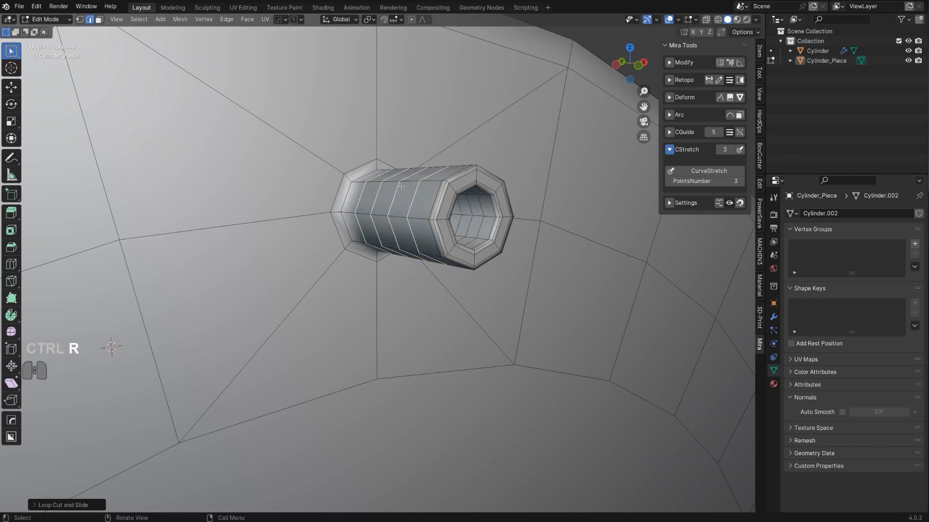
Step: Add a level 2 Subdivision modifier to the cylinder piece in Object Mode to preview its smoothing
key(Tab)
scroll(448, 145, down, 7)
middle_drag(454, 298, 419, 266)
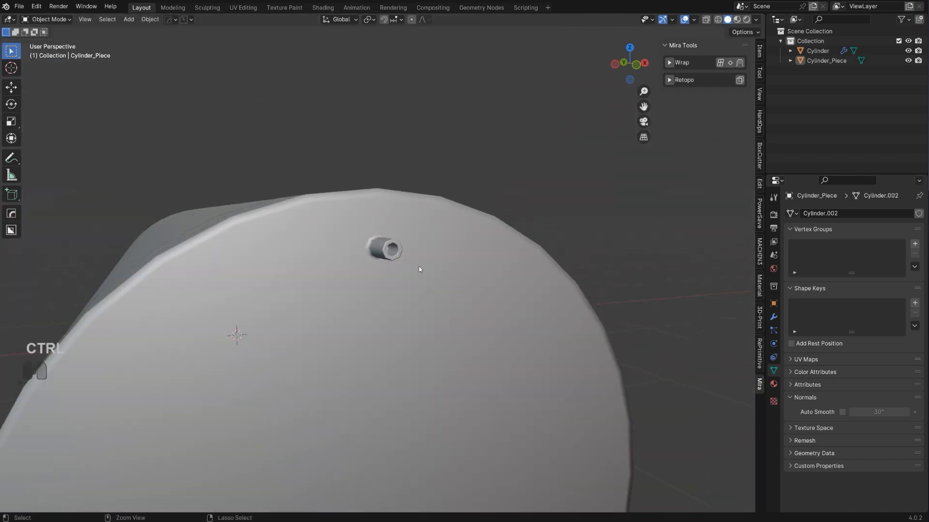
click(429, 273)
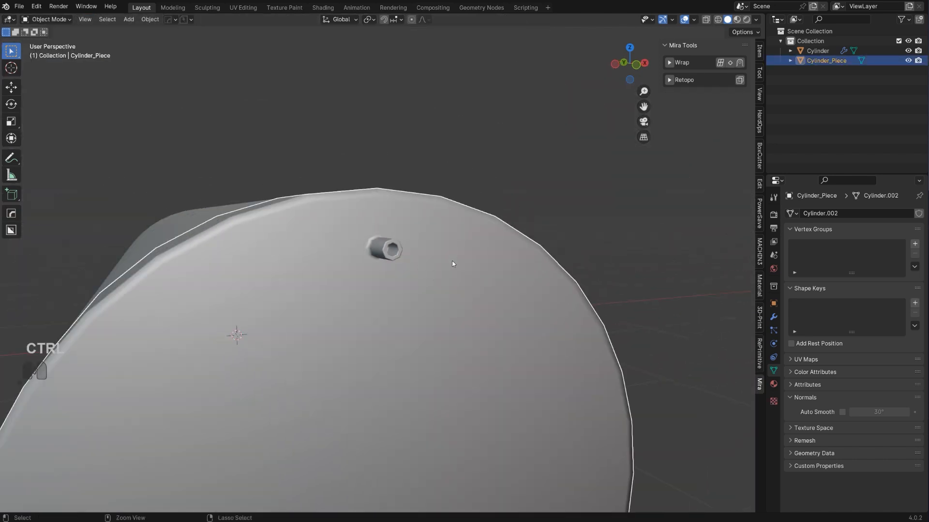
key(ctrl+2)
middle_drag(459, 278, 564, 285)
Step: Remove the Subdivision modifier from the cylinder piece with the HardOps helper
key(grave)
key(grave)
key(KP_5)
key(ctrl+grave)
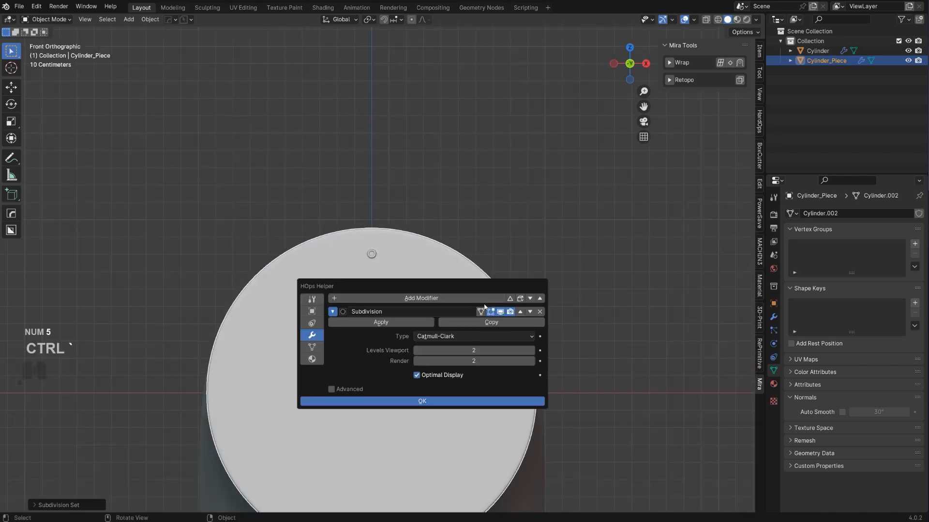
click(539, 311)
Step: Open the cylinder piece for face editing and isolate it in local view
key(Tab)
scroll(386, 285, up, 2)
shift+middle_drag(382, 292, 424, 229)
scroll(424, 229, down, 2)
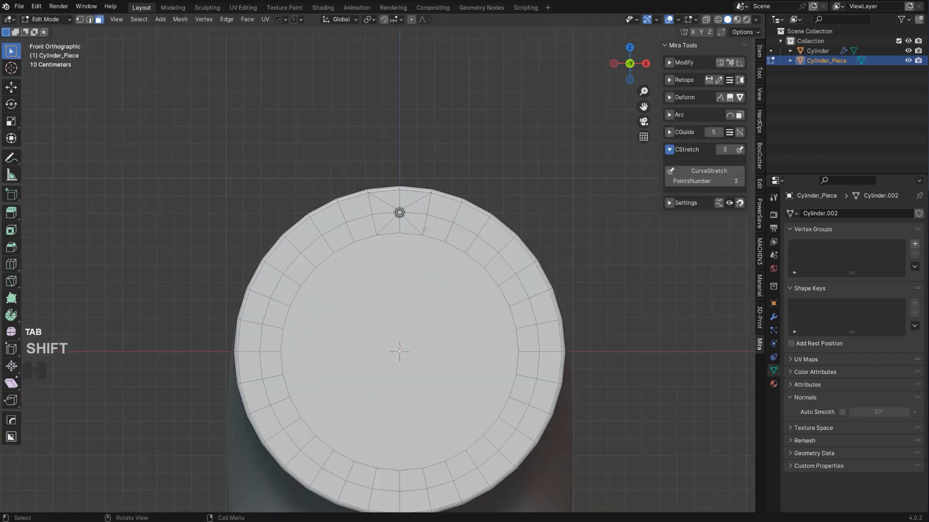
key(Tab)
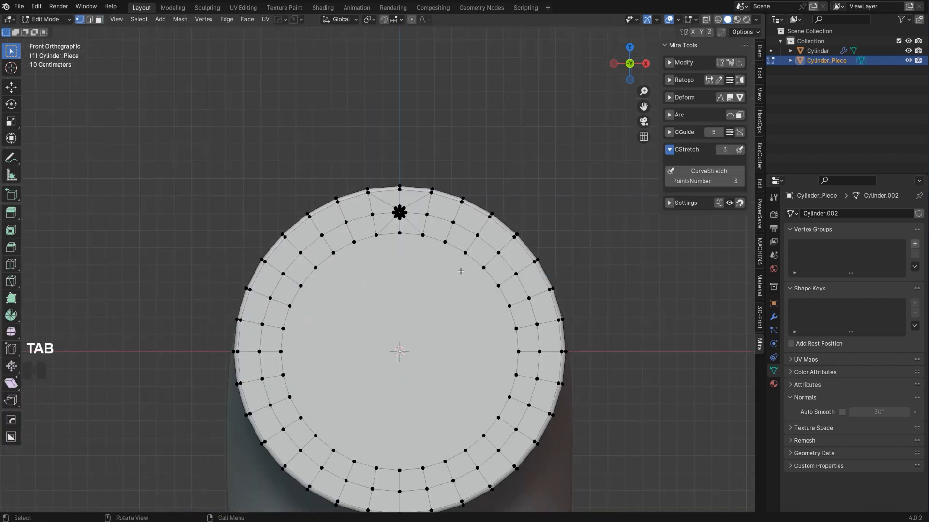
shift+middle_drag(464, 274, 460, 244)
key(Tab)
middle_drag(421, 213, 382, 194)
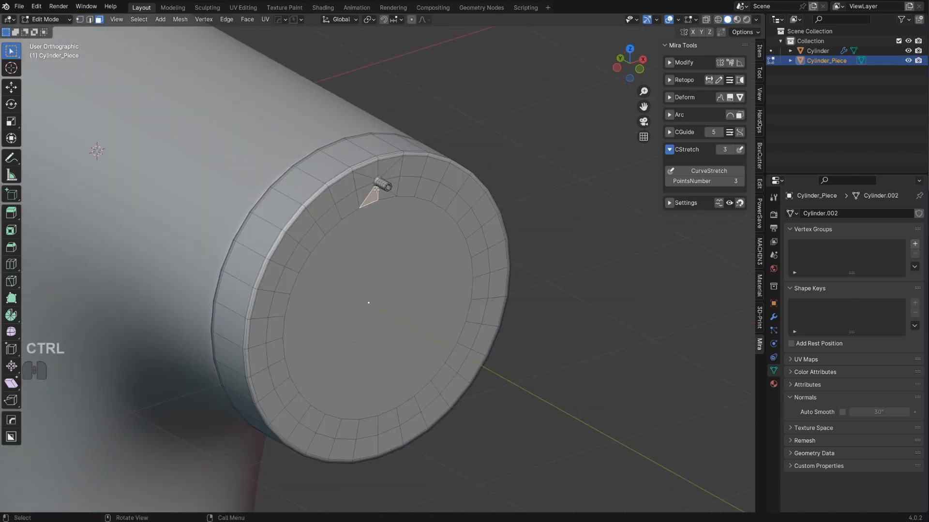
key(KP_Divide)
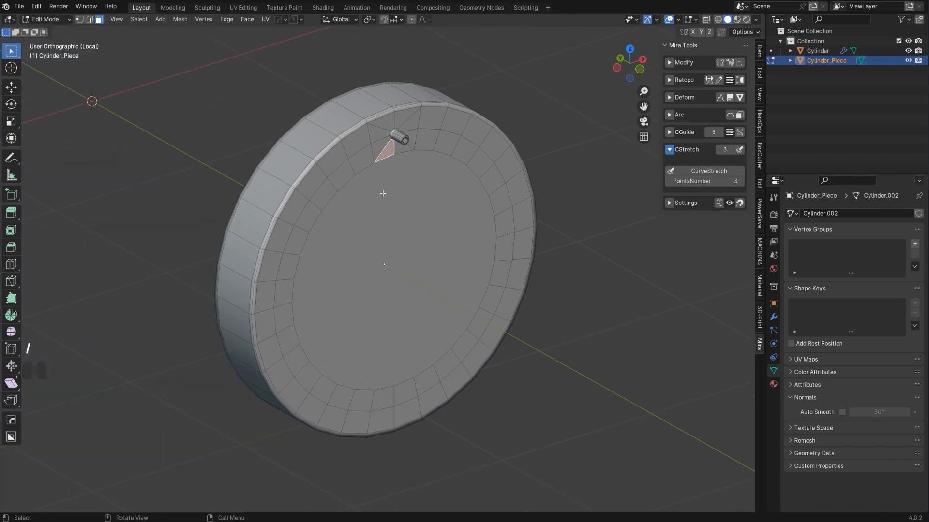
Step: Delete the flange's front centre face and the faces closing its back, leaving an open ring
click(409, 239)
key(x)
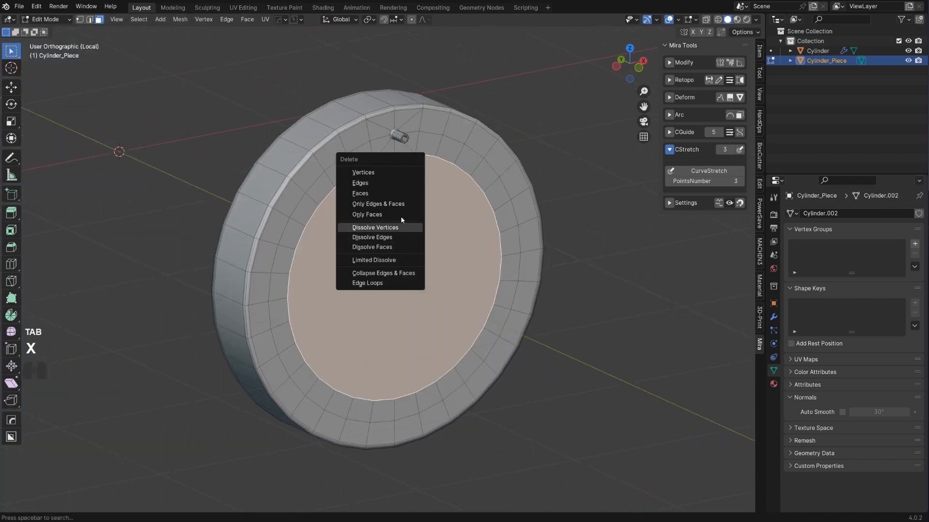
click(390, 193)
middle_drag(390, 192, 231, 300)
key(ctrl+KP_Add)
key(x)
click(506, 196)
scroll(361, 211, up, 1)
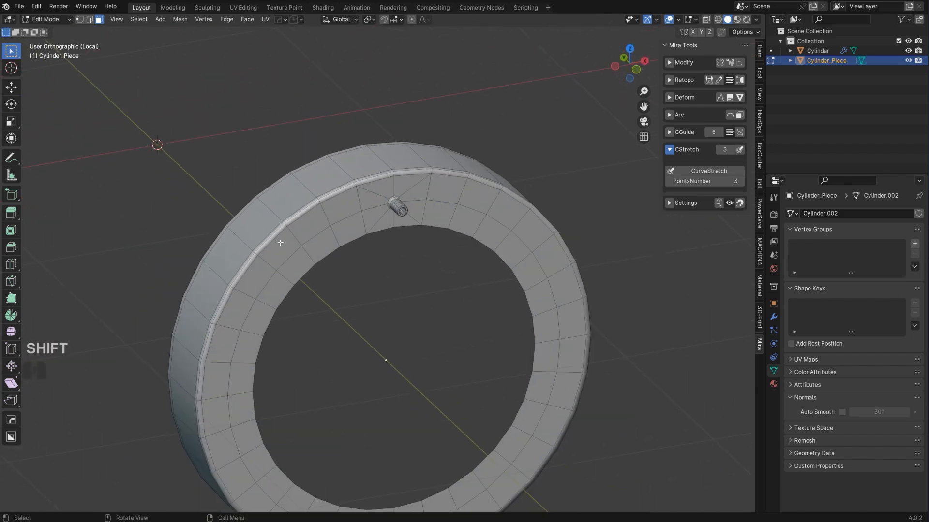
Step: Delete the strips of faces across the ring on both sides of the segment that carries the stud
key(KP_5)
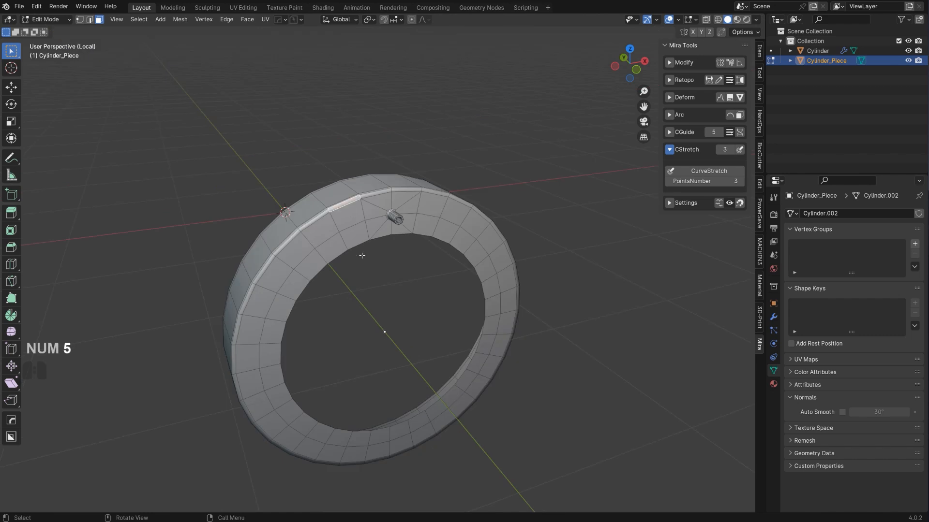
ctrl+click(331, 192)
middle_drag(330, 184, 285, 194)
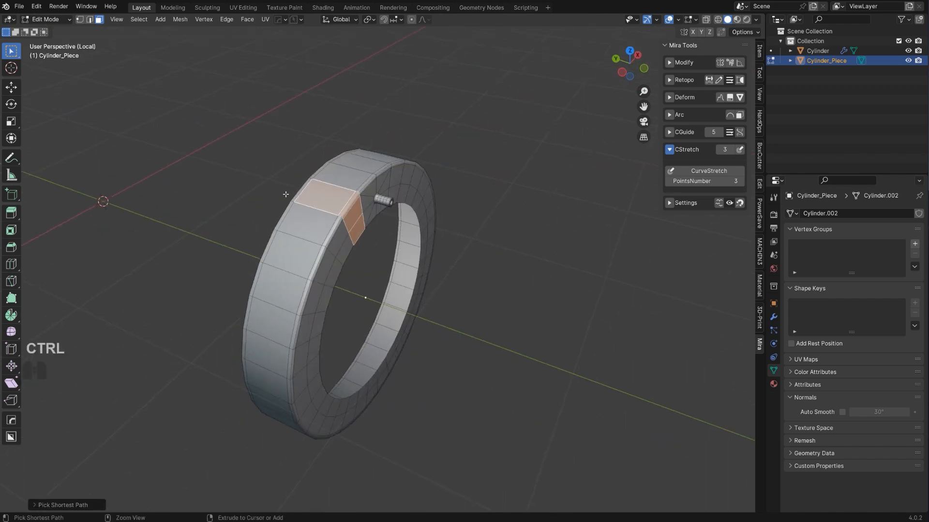
middle_drag(359, 192, 522, 237)
key(x)
click(379, 193)
ctrl+click(492, 213)
key(x)
click(492, 212)
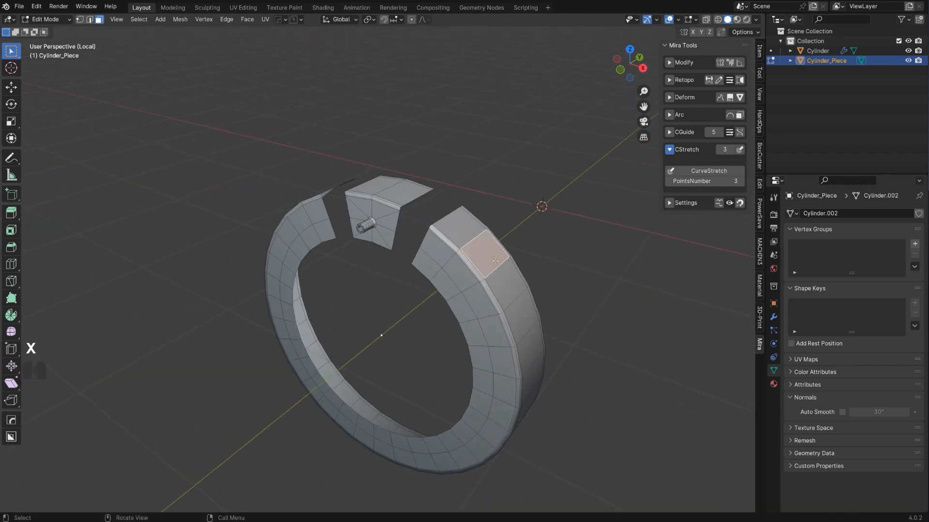
Step: Select the rest of the ring as linked geometry and delete its faces, keeping only the stud segment
key(l)
key(x)
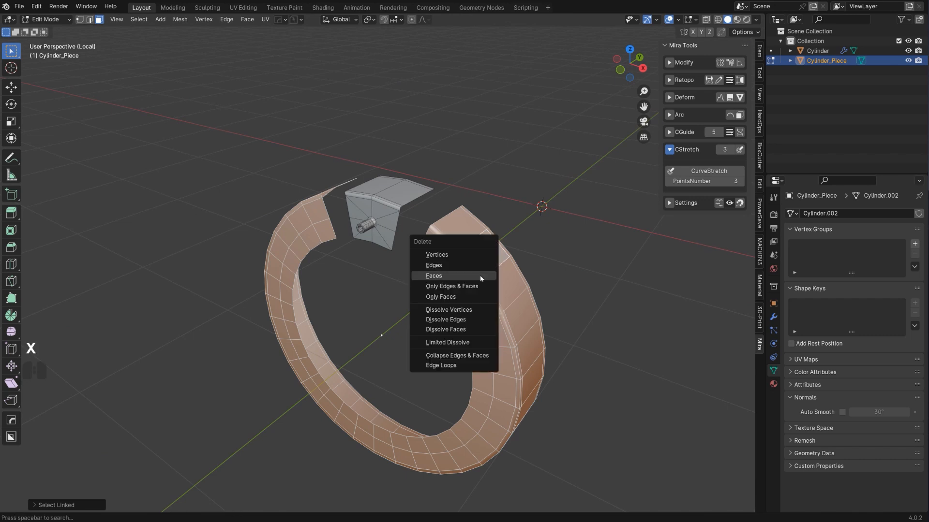
click(480, 275)
key(KP_1)
key(KP_5)
key(Tab)
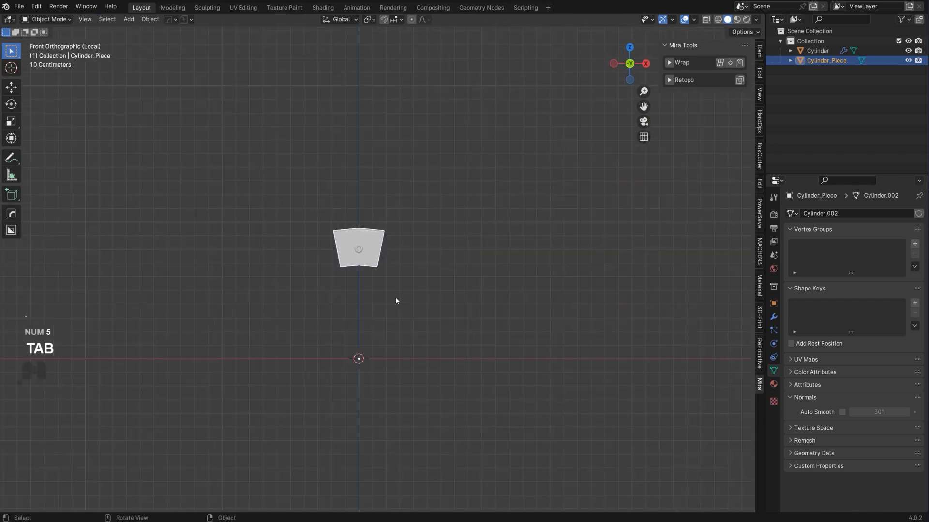
Step: Exit local view and create a HardOps Radial Array of the stud segment around the Y axis, raising the segments to 15
key(KP_Divide)
key(KP_1)
shift+middle_drag(518, 278, 491, 228)
scroll(493, 247, up, 1)
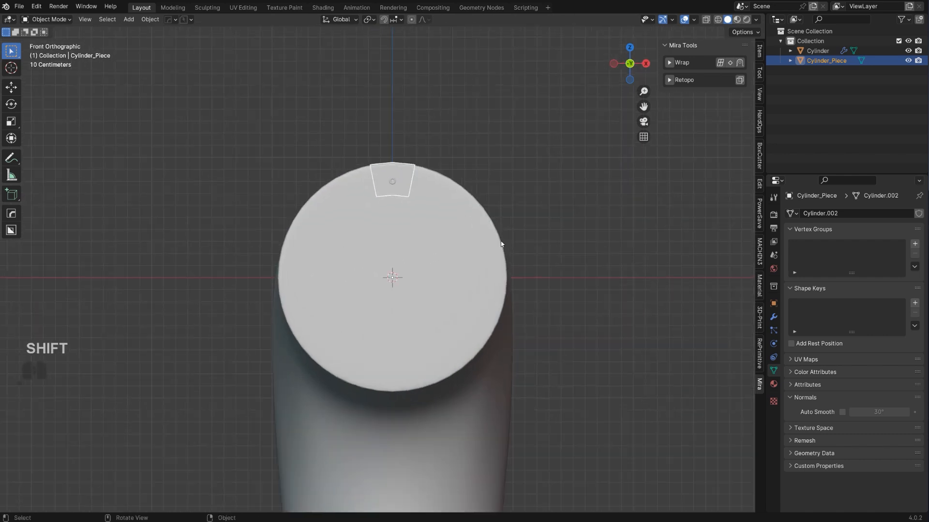
key(q)
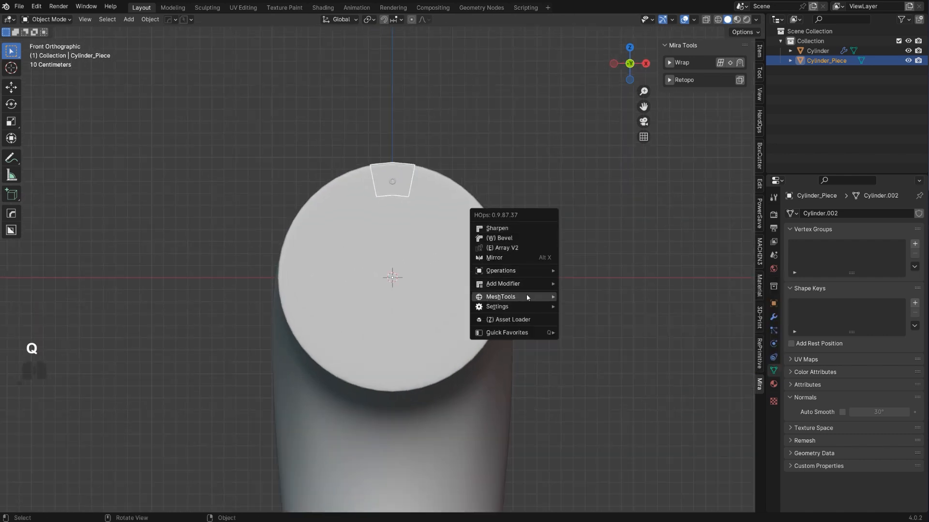
mouse_move(527, 297)
click(600, 354)
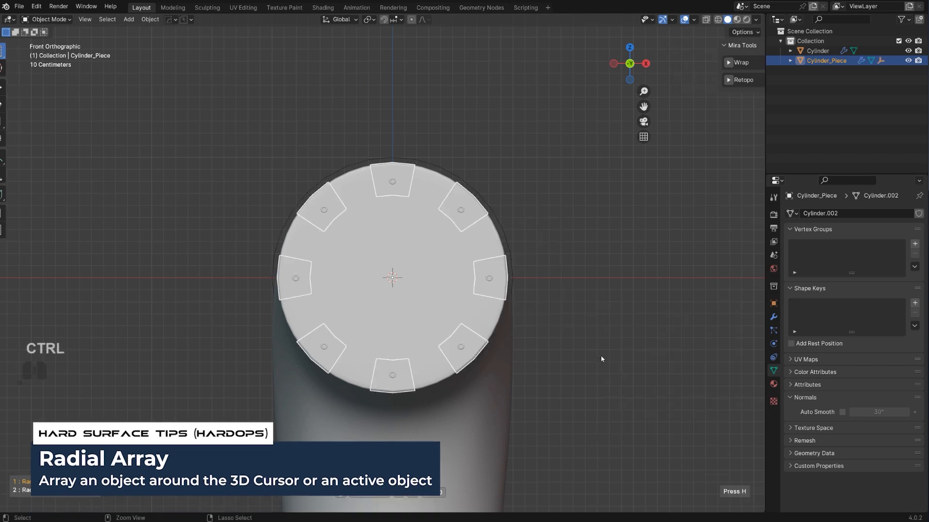
scroll(601, 359, up, 6)
key(x)
key(x)
key(x)
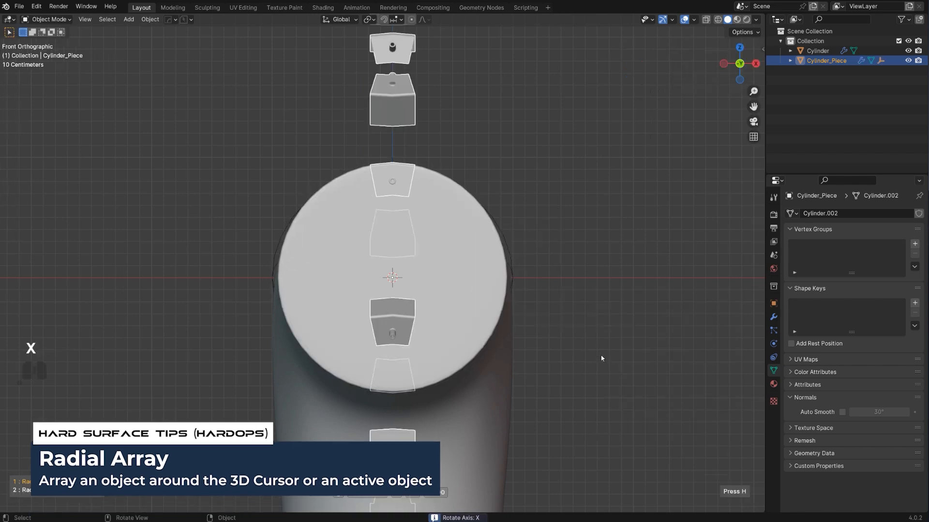
click(601, 359)
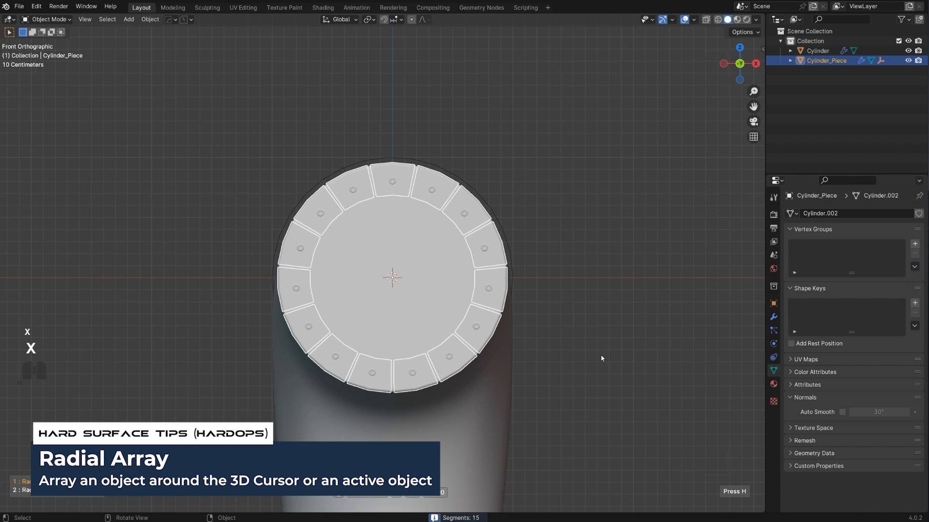
Step: Enable Merge in the Radial Array modifier of the bolted ring at the pipe's end
middle_drag(602, 356, 513, 276)
scroll(502, 256, up, 2)
middle_drag(483, 224, 509, 224)
scroll(493, 222, up, 1)
key(ctrl+grave)
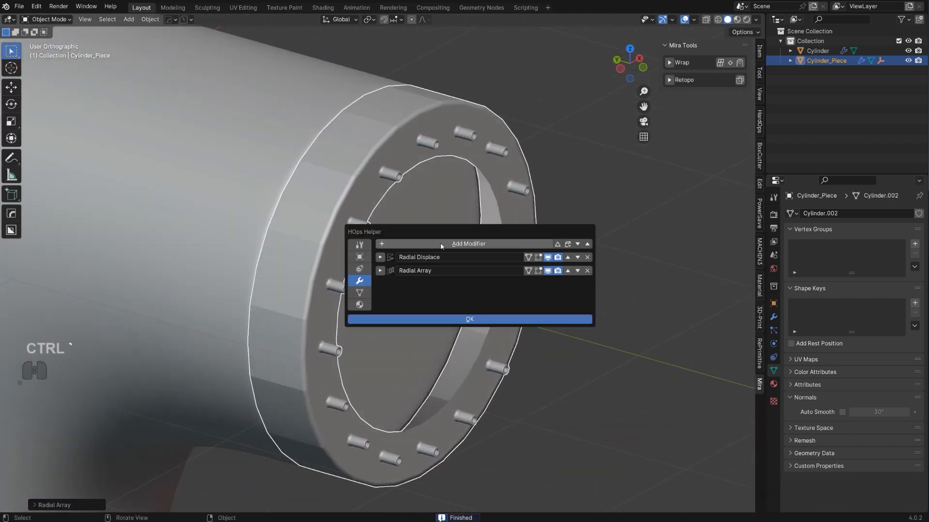
drag(475, 228, 594, 204)
click(499, 246)
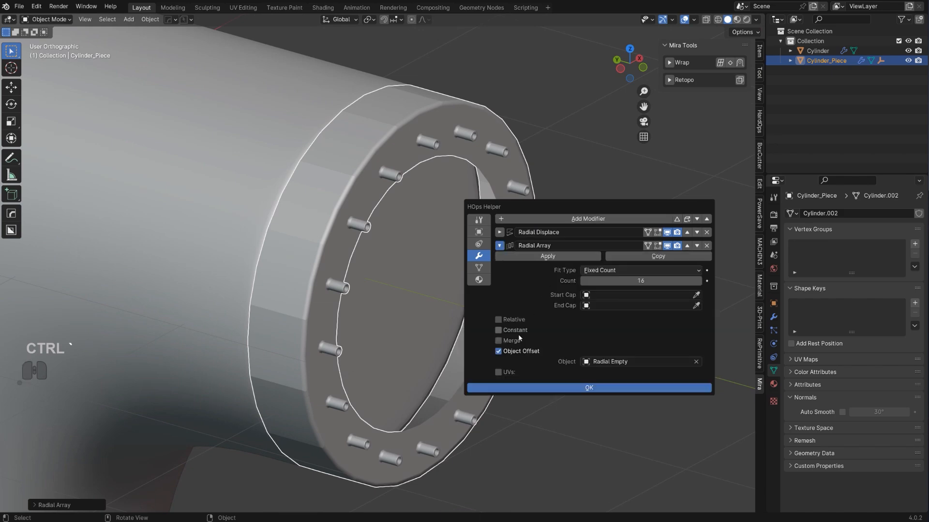
click(503, 341)
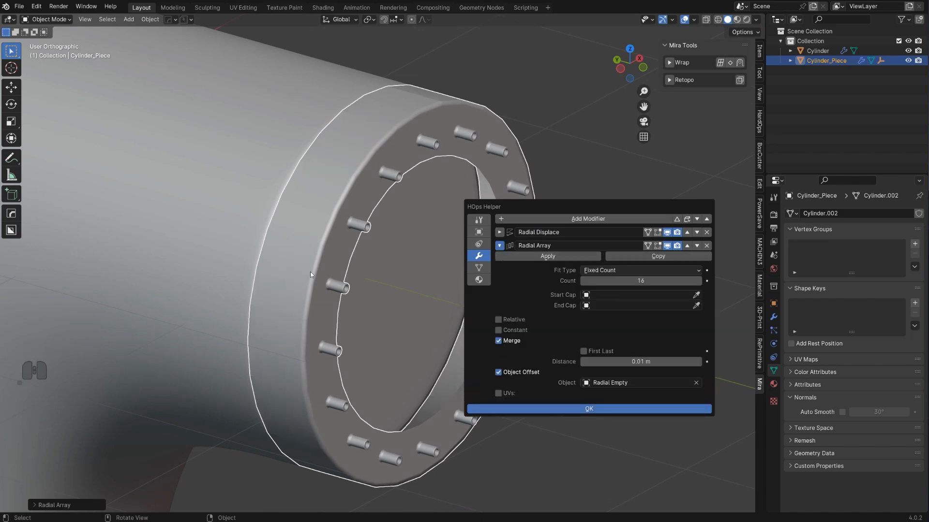
middle_drag(303, 279, 359, 186)
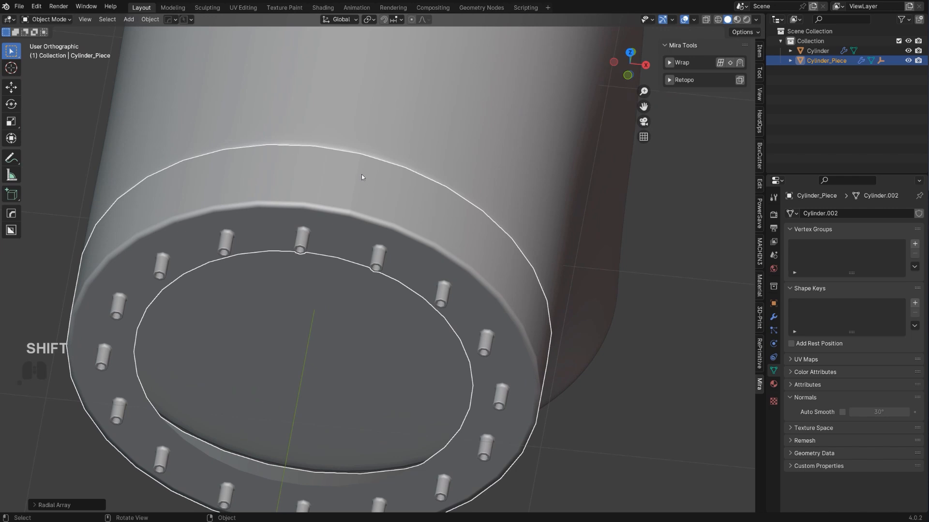
Step: Apply the bolted ring's radial modifiers with Smart Apply and check the resulting mesh in Edit Mode
key(ctrl+grave)
key(q)
mouse_move(483, 174)
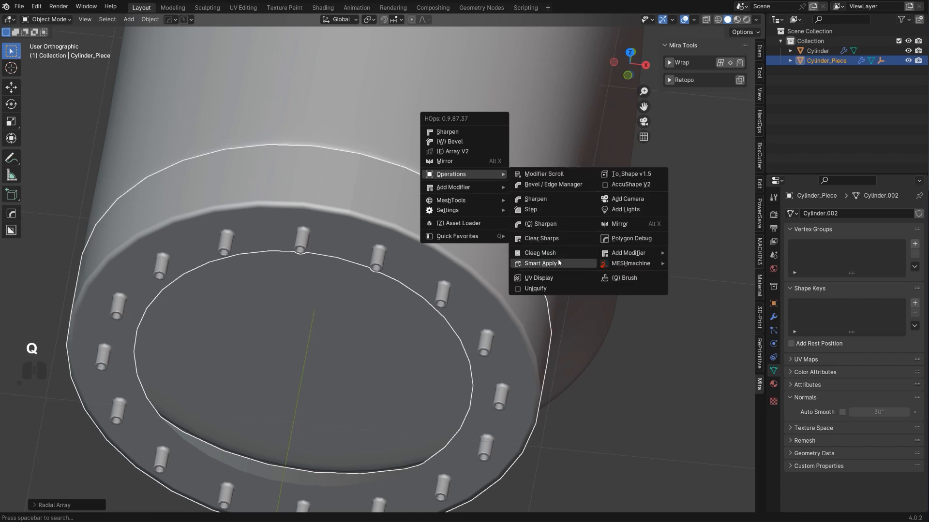
click(540, 264)
key(Tab)
key(Tab)
key(Tab)
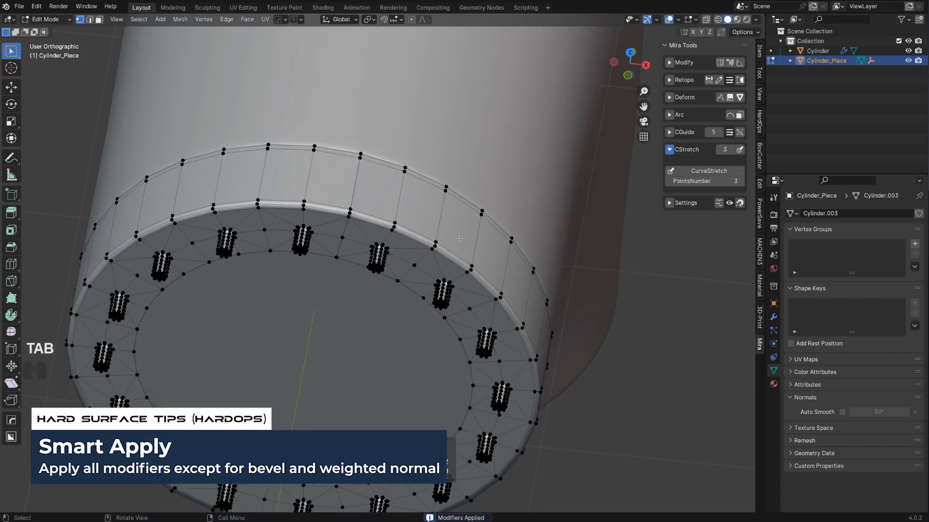
key(3)
key(Tab)
scroll(439, 221, down, 3)
middle_drag(418, 221, 444, 209)
scroll(443, 210, up, 2)
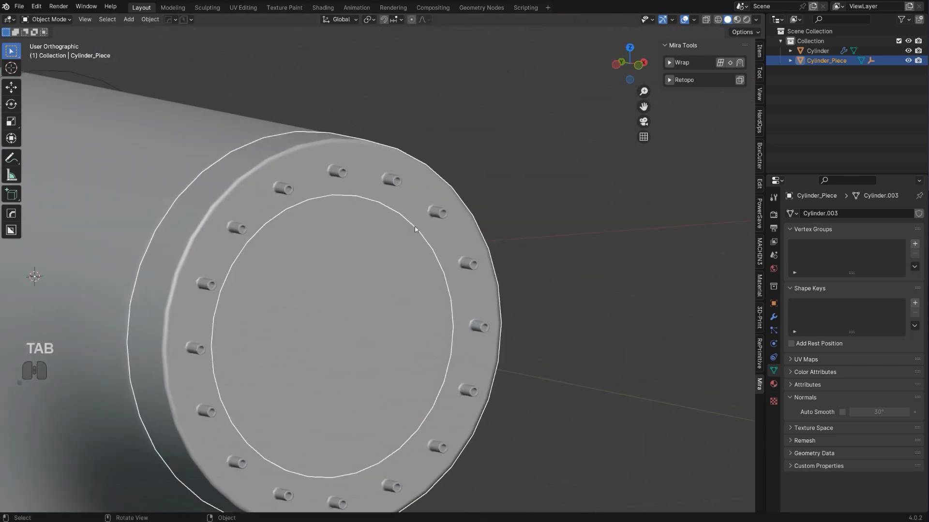
Step: Isolate the bolted ring and fill the open boundary on its back side with a face
key(KP_Divide)
middle_drag(392, 227, 383, 186)
key(Tab)
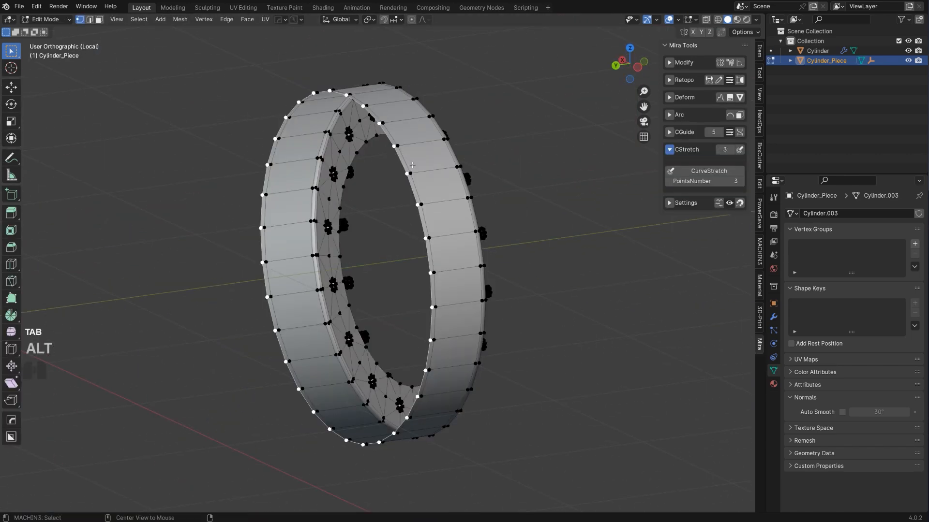
key(f)
Step: Inset the new back face of the ring three times to create supporting loops
scroll(557, 224, up, 3)
key(i)
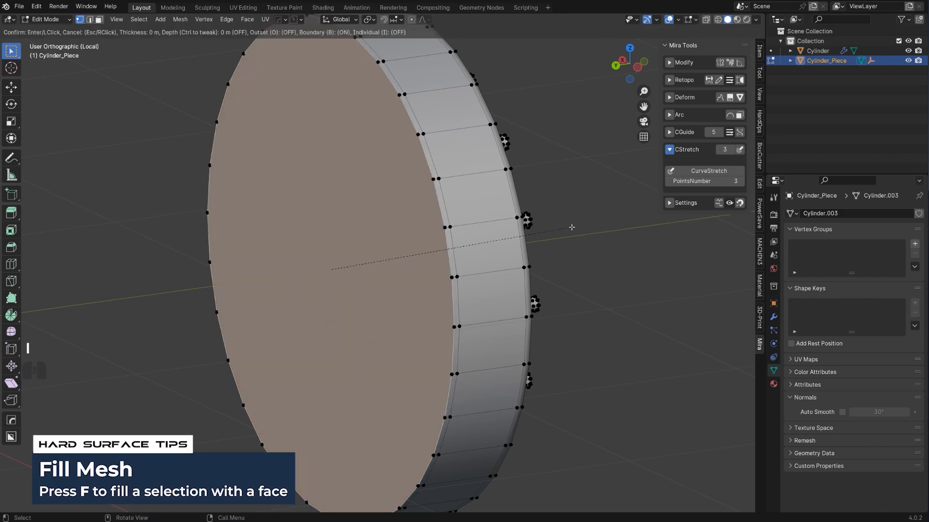
click(558, 224)
mouse_move(558, 224)
middle_down()
mouse_move(518, 219)
mouse_move(557, 210)
middle_up()
key(i)
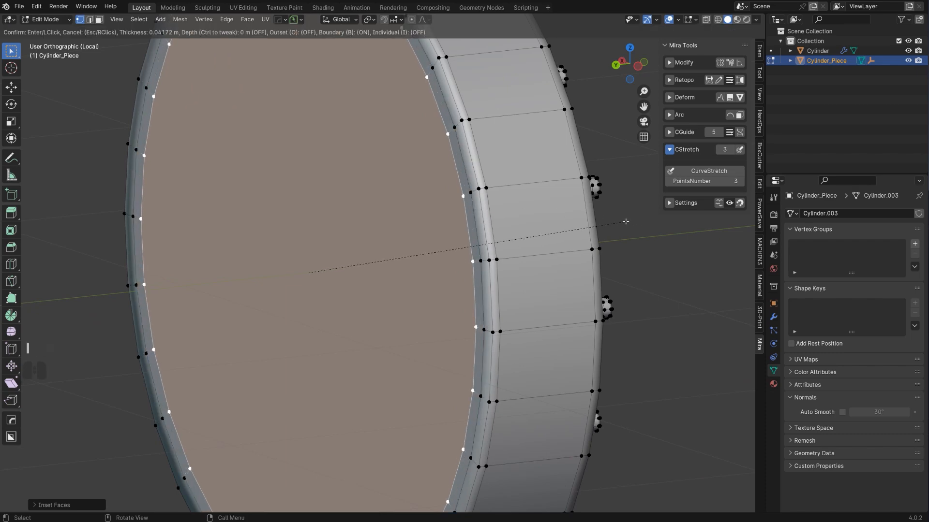
click(598, 223)
middle_drag(597, 224, 403, 214)
key(i)
click(561, 246)
Step: Fill the ring's front inner opening with a face and add a level 2 Subdivision to the piece
scroll(560, 249, down, 2)
middle_drag(406, 163, 528, 207)
key(f)
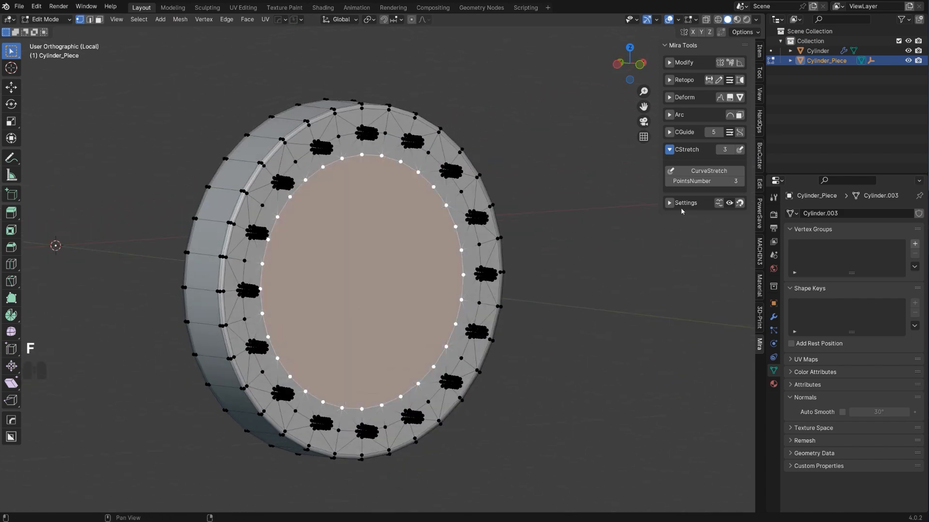
key(Tab)
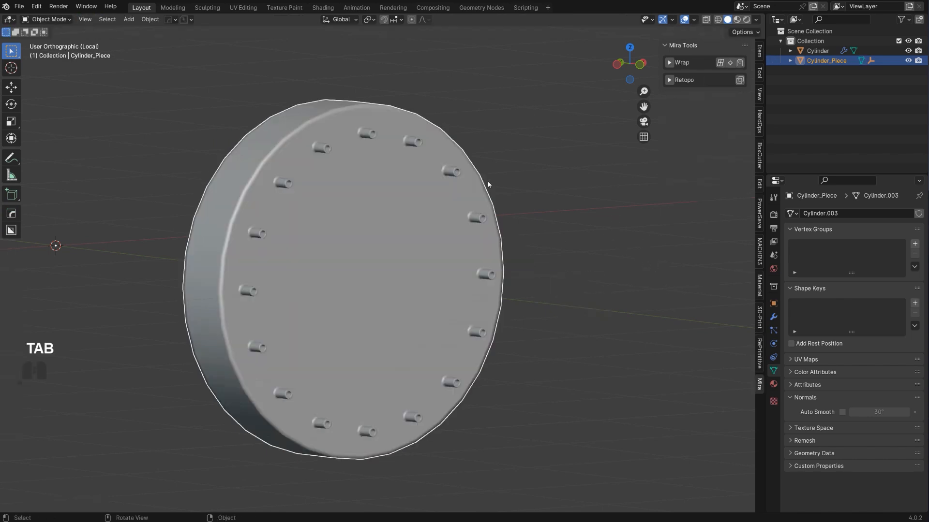
key(ctrl+2)
middle_drag(488, 203, 622, 183)
Step: Show the whole model again and mirror the bolted end cap to the opposite end of the pipe, using the pipe as reference
key(slash)
click(535, 262)
key(alt+x)
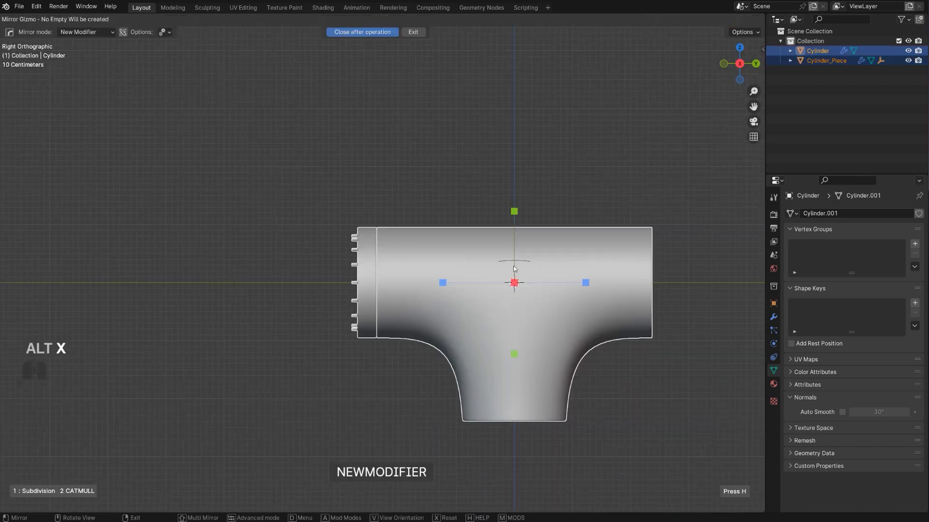
click(443, 283)
key(KP_5)
middle_drag(470, 175, 469, 201)
scroll(469, 201, up, 5)
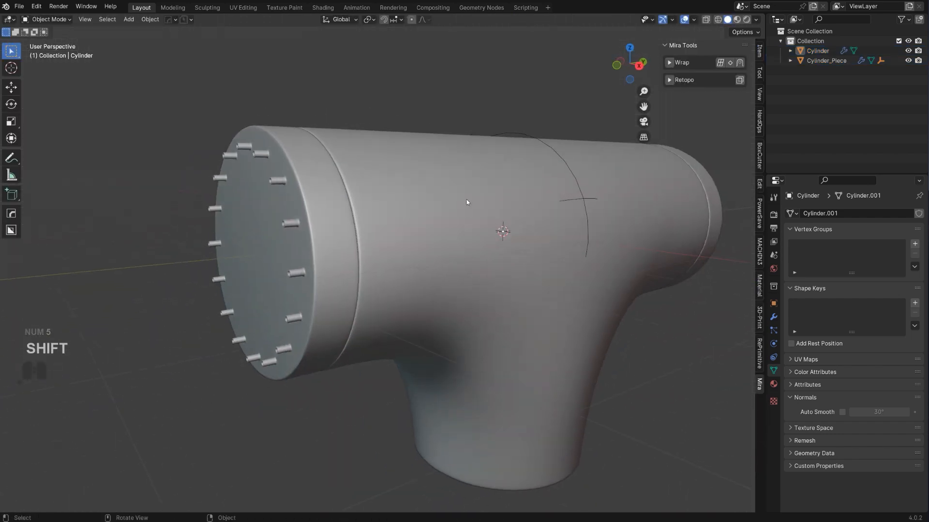
Step: Edit the pipe's mesh and select the end face of its lower branch
click(192, 19)
click(198, 58)
middle_drag(527, 332, 488, 311)
click(480, 364)
key(Tab)
click(486, 312)
scroll(549, 318, up, 3)
shift+middle_drag(549, 317, 478, 286)
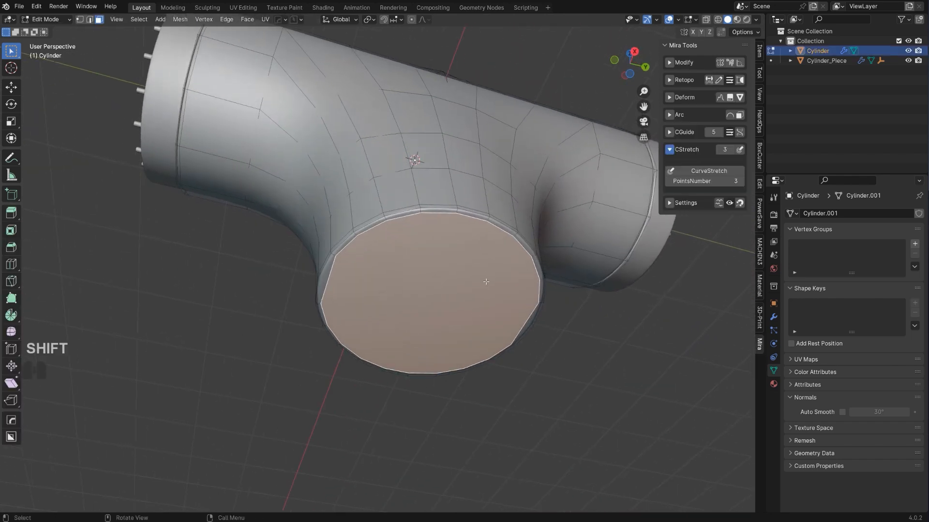
Step: Expand the selection at the branch's end, fill it as a single face and inset it twice
scroll(474, 289, up, 1)
key(Tab)
scroll(354, 304, up, 3)
middle_drag(329, 272, 569, 293)
key(ctrl+KP_Add)
key(f)
key(i)
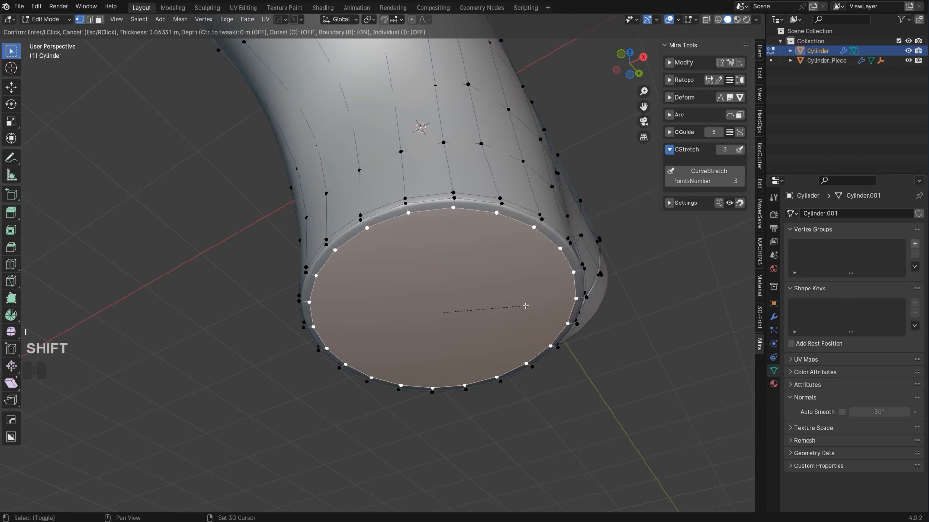
click(684, 314)
key(i)
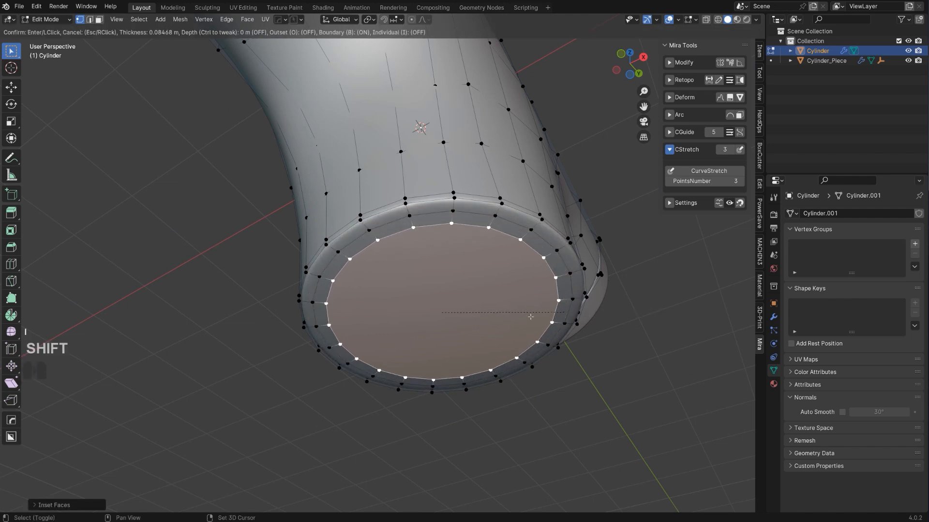
click(507, 318)
Step: Extrude the inner end face up into the branch to form a recess and inset the recess floor
scroll(507, 325, up, 1)
key(e)
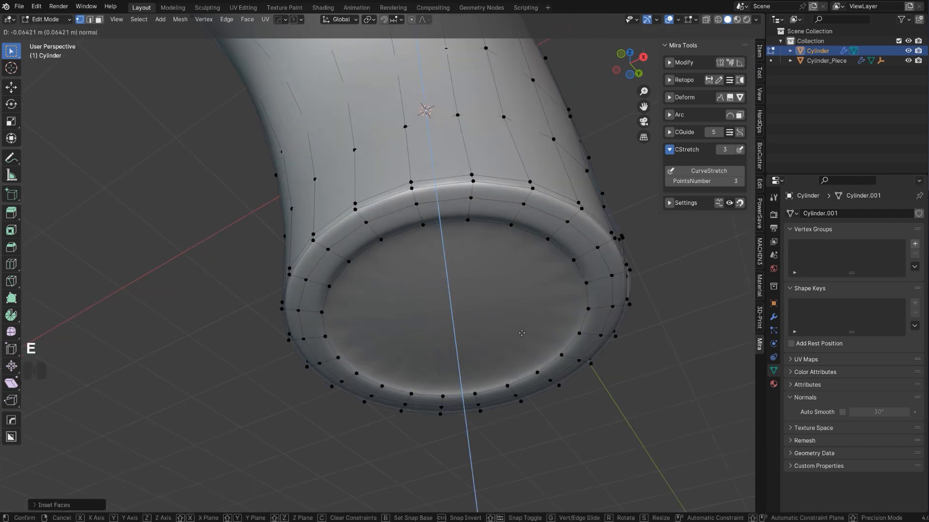
click(521, 274)
key(i)
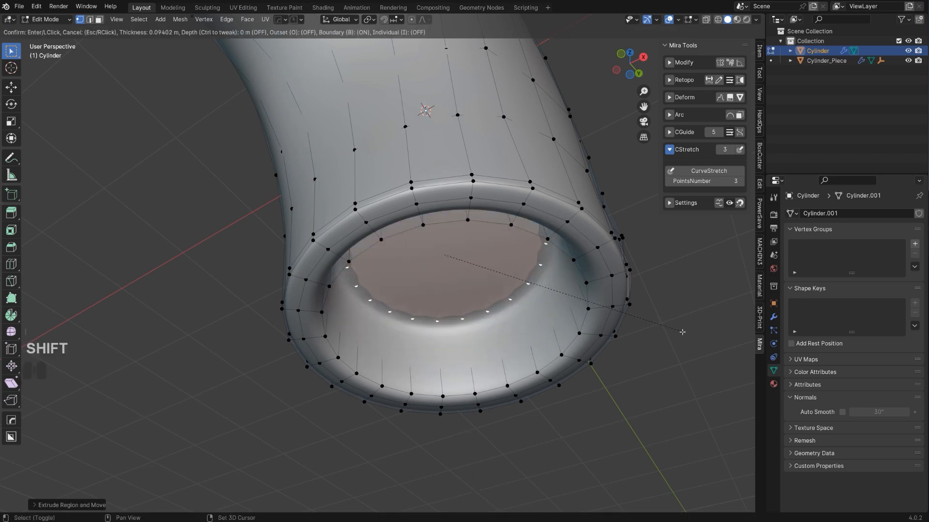
click(653, 324)
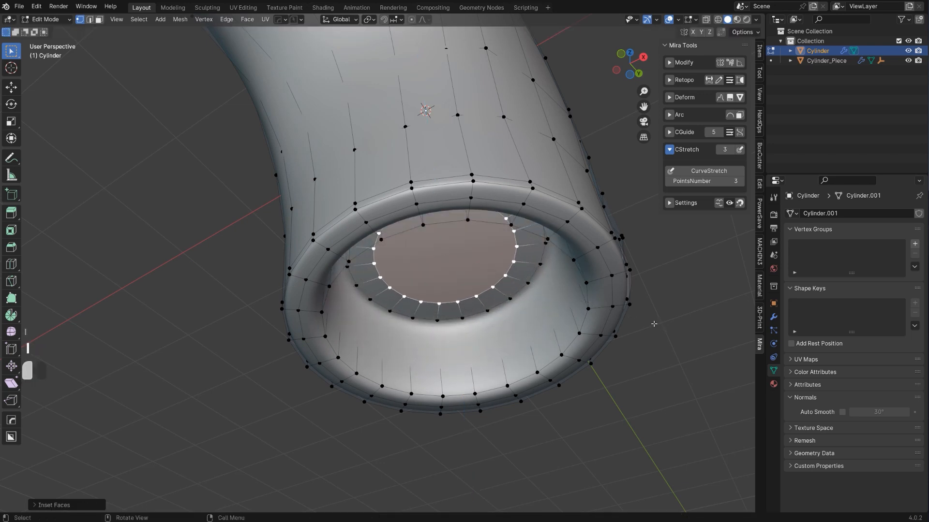
Step: Add two supporting loop cuts on the recess wall, one near the rim and one near the floor
key(ctrl+r)
click(508, 350)
click(501, 356)
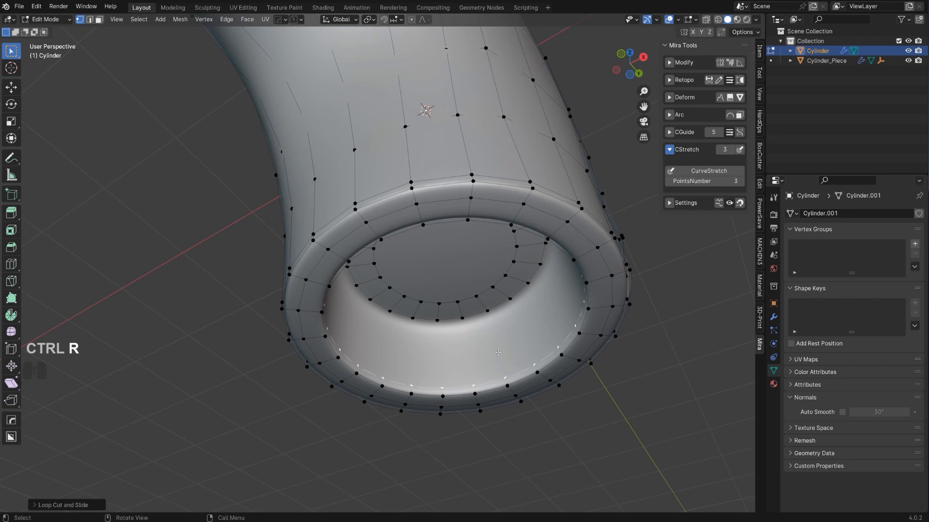
key(ctrl+r)
click(497, 349)
click(502, 329)
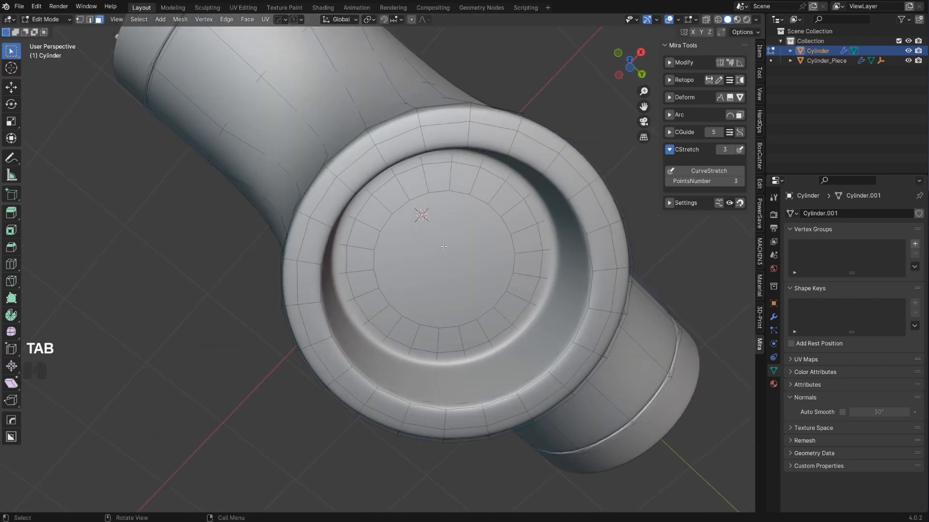
Step: Select a face loop around the branch's recess and extract it as a separate object
key(Tab)
middle_drag(443, 238, 456, 271)
middle_drag(532, 278, 527, 245)
key(Tab)
click(496, 185)
alt+click(509, 175)
key(q)
ctrl+click(505, 181)
middle_drag(504, 179, 527, 288)
Step: Fill the extracted piece with a face and scale it up to match the branch's outer rim
key(Tab)
key(f)
key(Tab)
key(s)
key(shift)
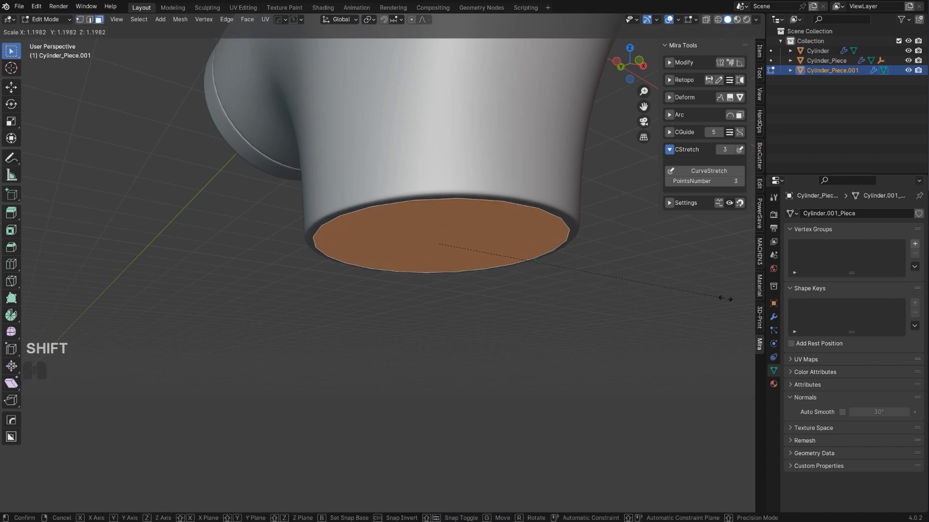
click(867, 283)
Step: Extrude the disc downward into a cylinder below the branch and remove its Subdivision modifier
key(e)
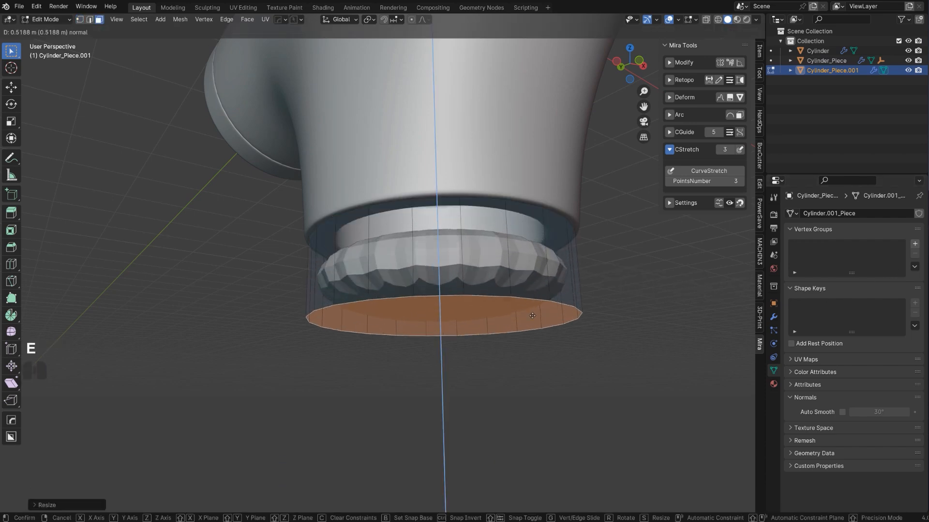
click(549, 345)
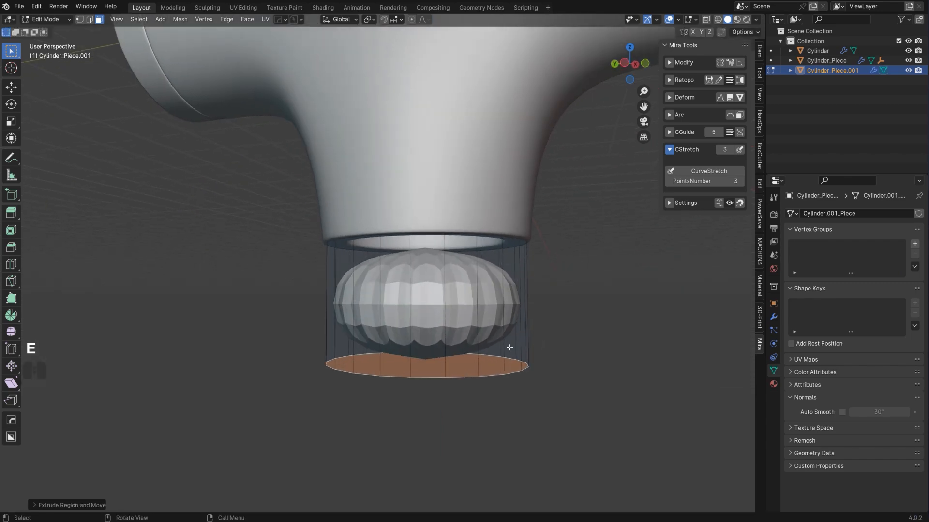
key(Tab)
key(ctrl+grave)
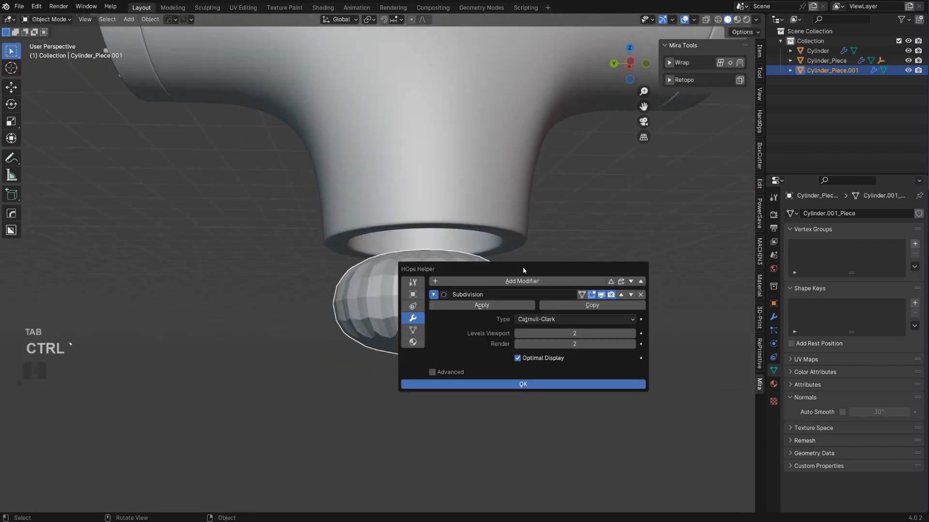
click(633, 296)
middle_drag(472, 276, 529, 289)
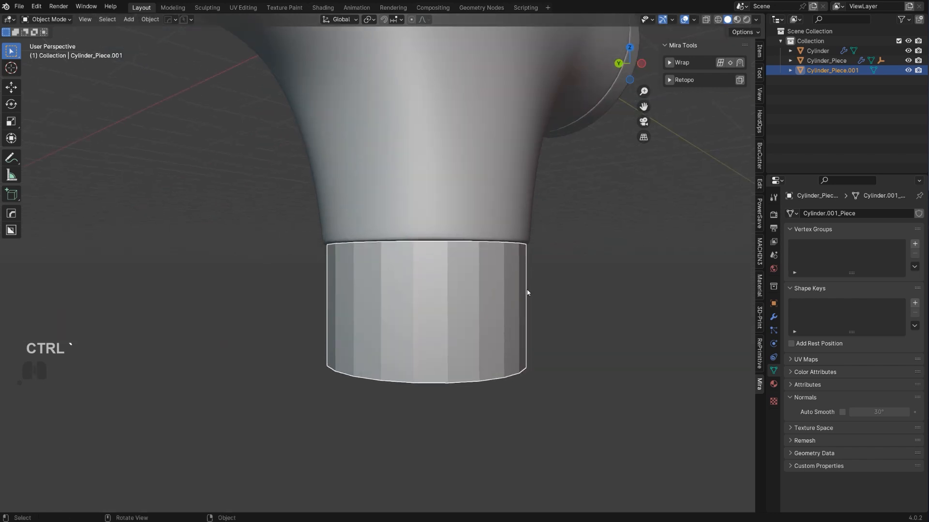
Step: Try to rebuild the lower cylinder with 32 vertices using Tweak Cylinder
ctrl+alt+click(506, 305)
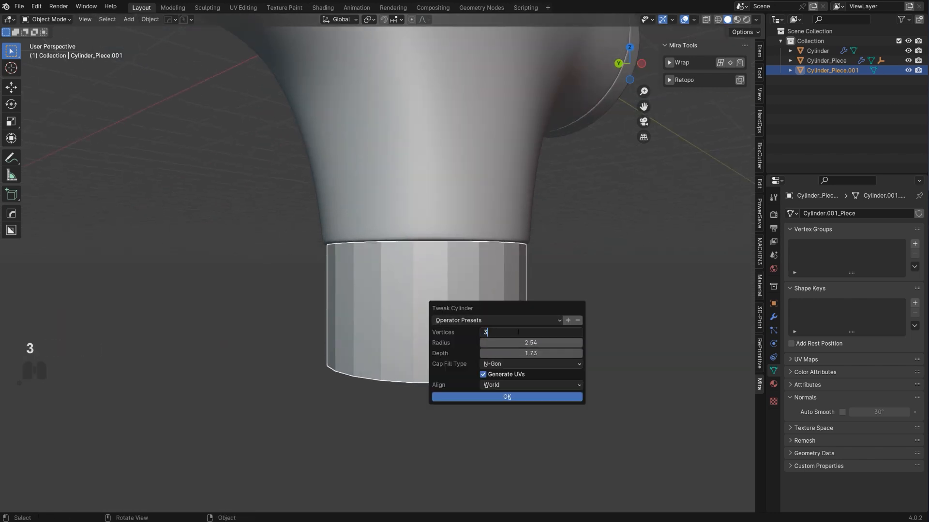
key(Return)
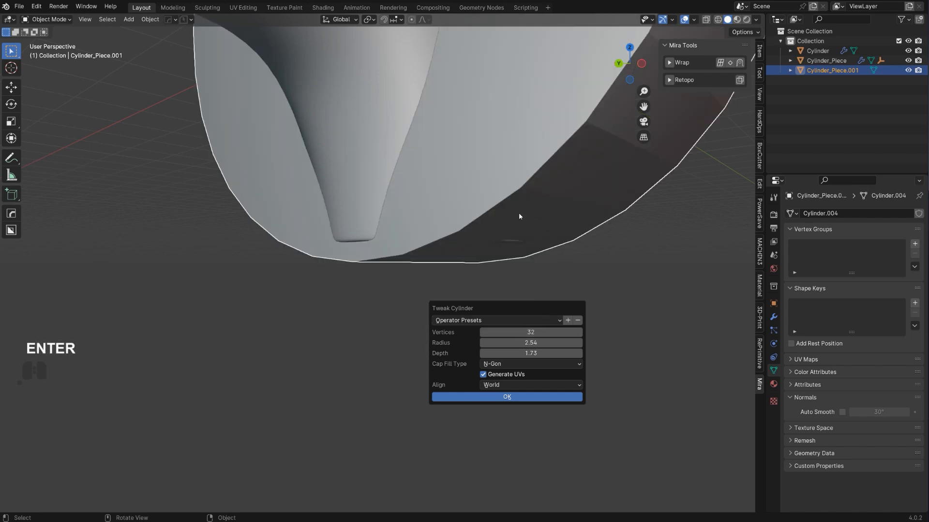
key(Return)
scroll(519, 217, down, 6)
key(grave)
key(KP_5)
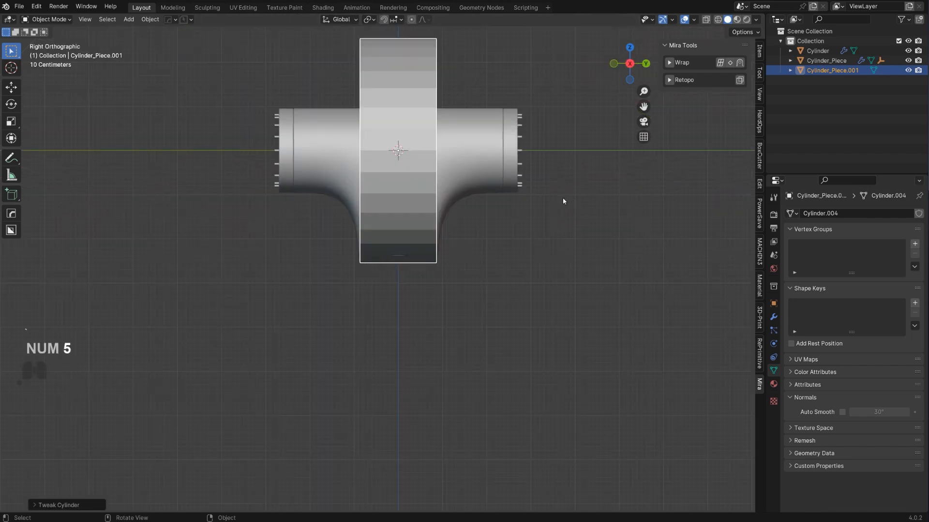
key(r)
key(ctrl+z)
scroll(477, 257, up, 5)
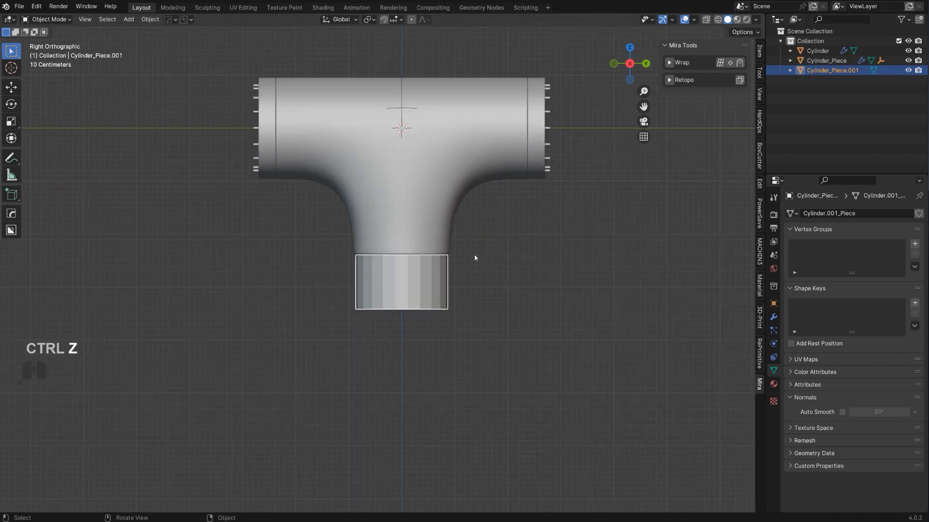
Step: Apply all transforms to the lower cylinder and set its origin to its geometry
key(ctrl+a)
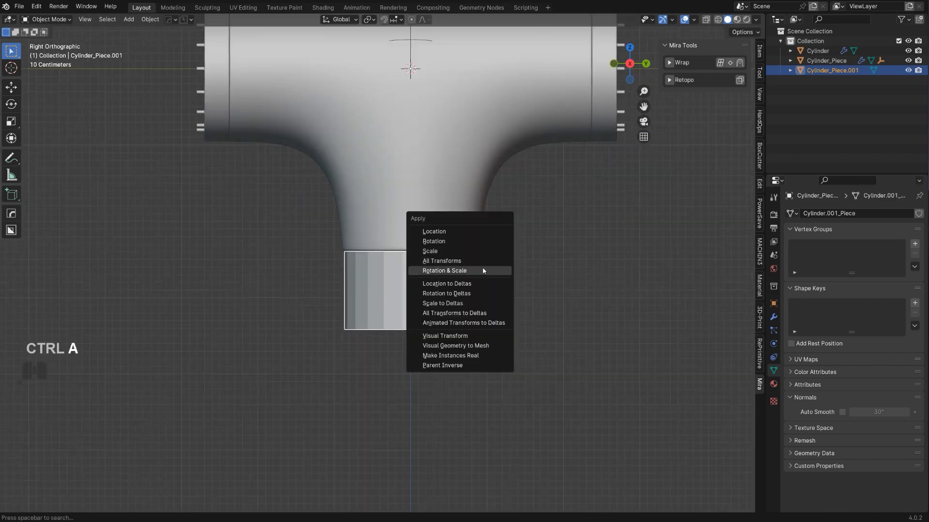
click(483, 262)
key(shift+s)
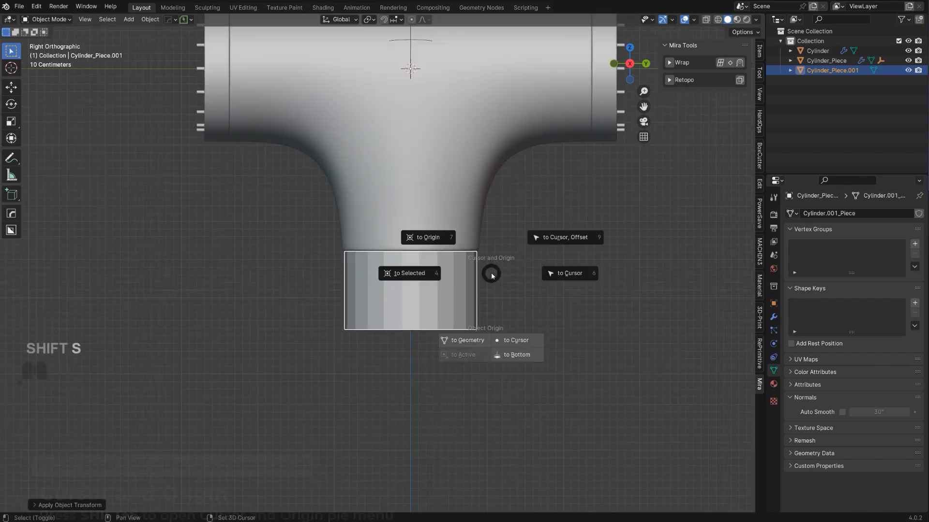
click(468, 340)
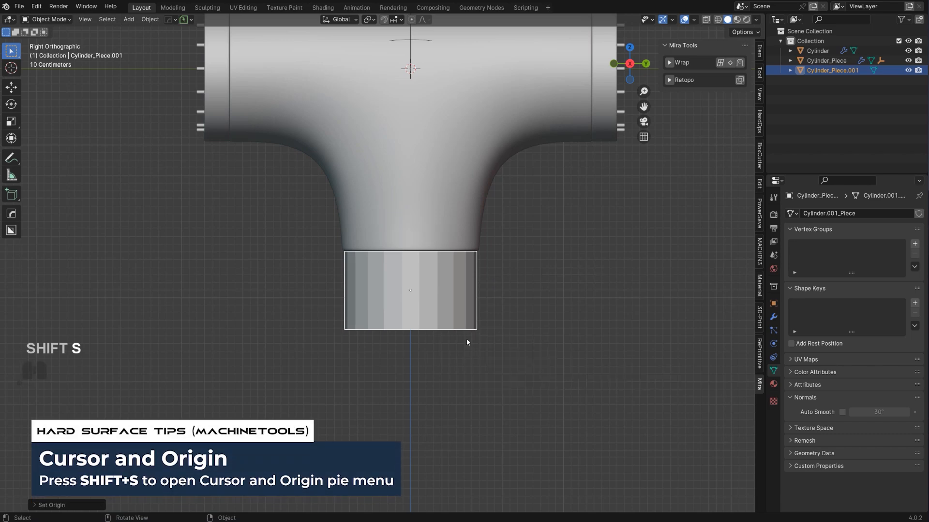
scroll(532, 292, up, 2)
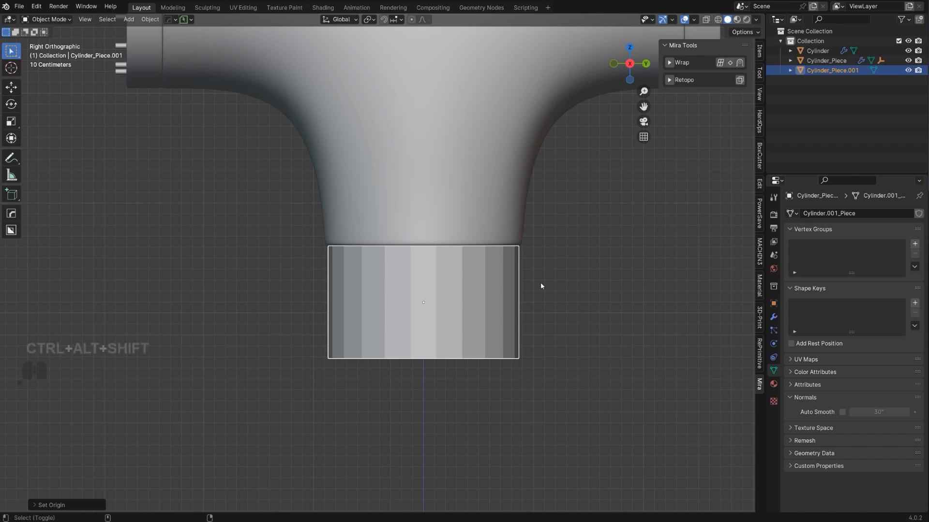
Step: Rebuild the lower cylinder with 32 vertices using Tweak Cylinder and scale it up slightly to match the branch's width
key(ctrl+alt+t)
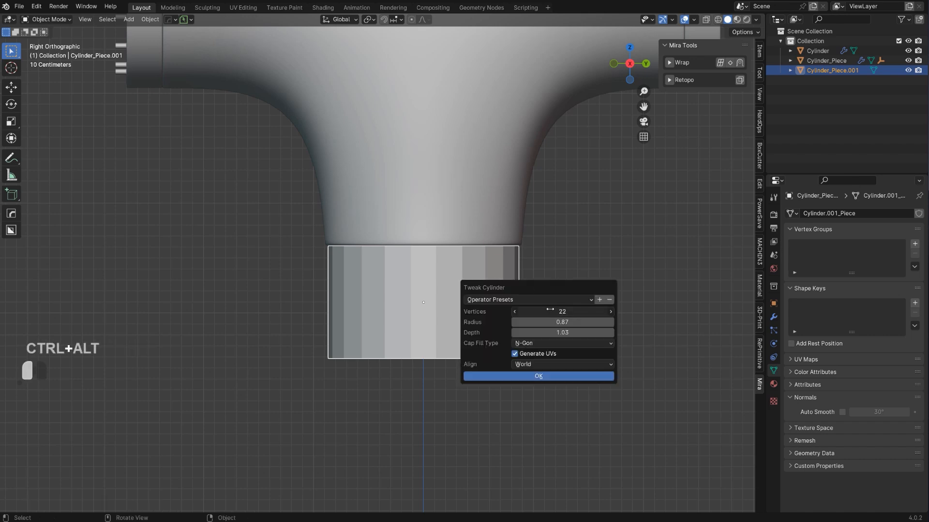
key(Return)
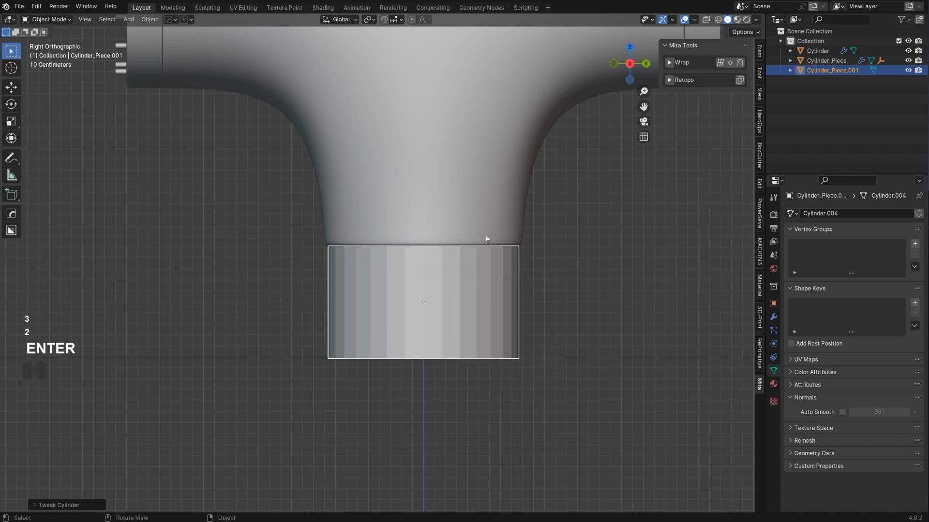
scroll(489, 237, up, 3)
shift+middle_drag(458, 278, 425, 247)
scroll(516, 271, down, 2)
scroll(549, 271, up, 3)
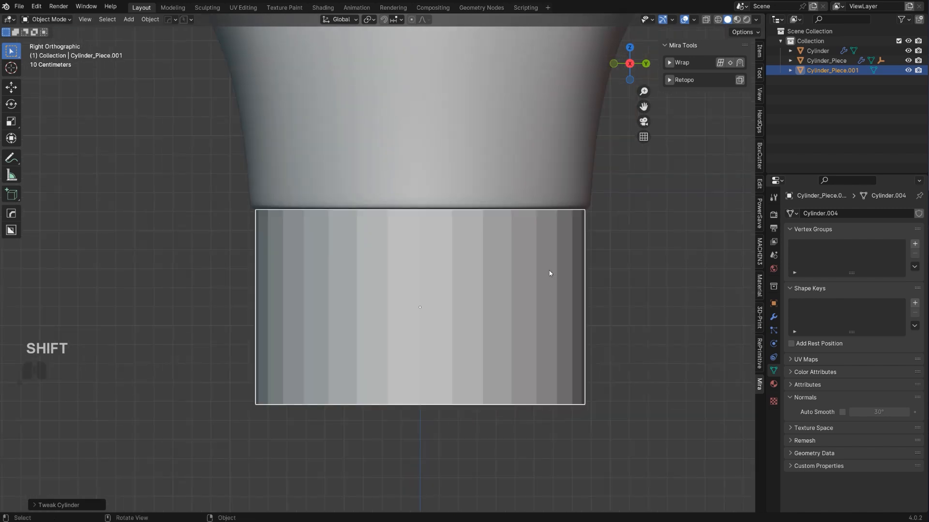
key(s)
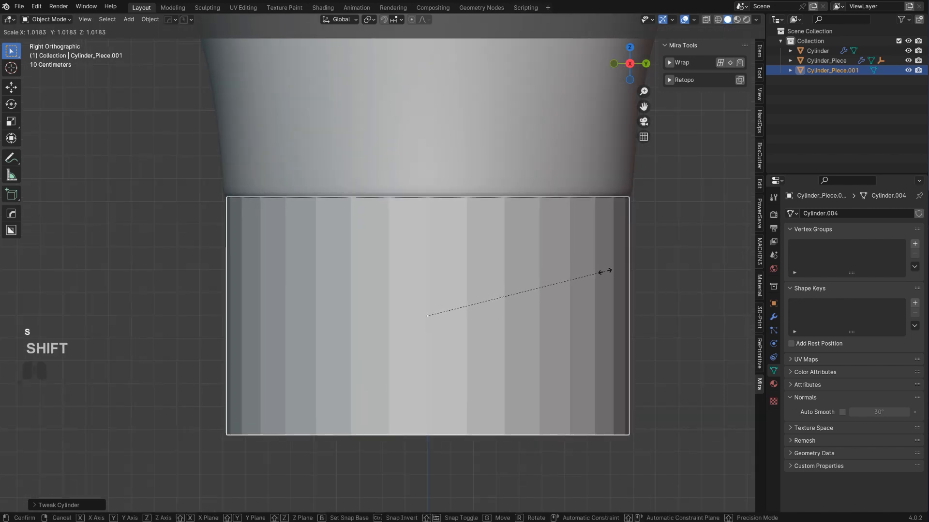
shift+click(601, 276)
Step: Lower the cylinder slightly along Z and readjust its scale to fit under the branch's end
middle_drag(494, 257, 497, 275)
key(g)
key(z)
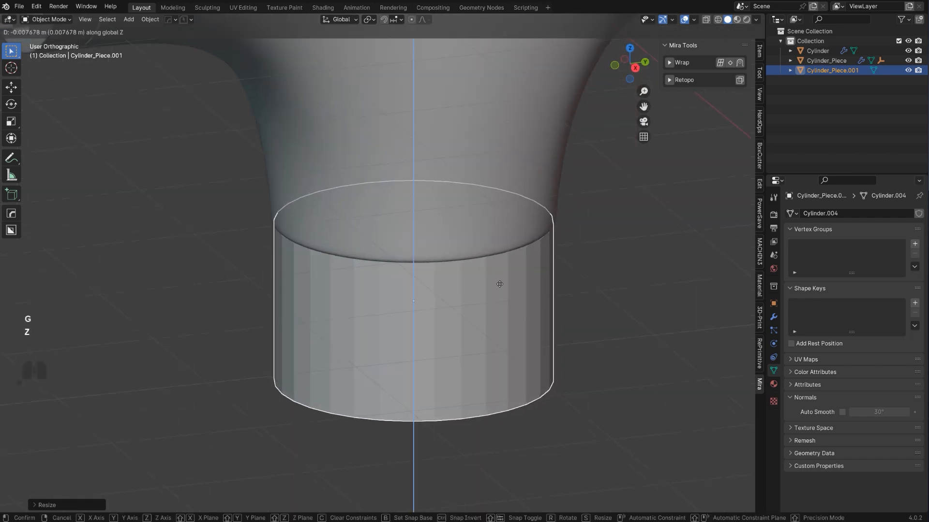
shift+click(518, 313)
key(s)
shift+click(539, 314)
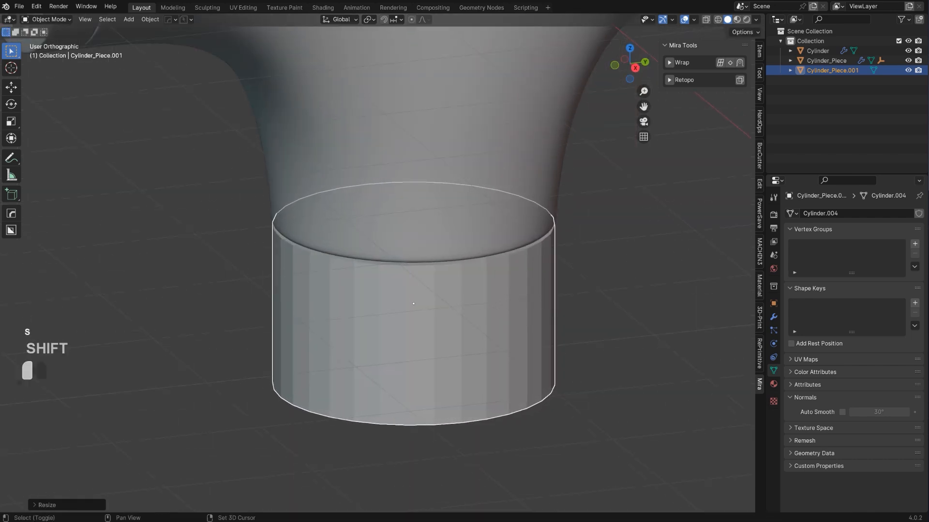
key(s)
shift+click(530, 297)
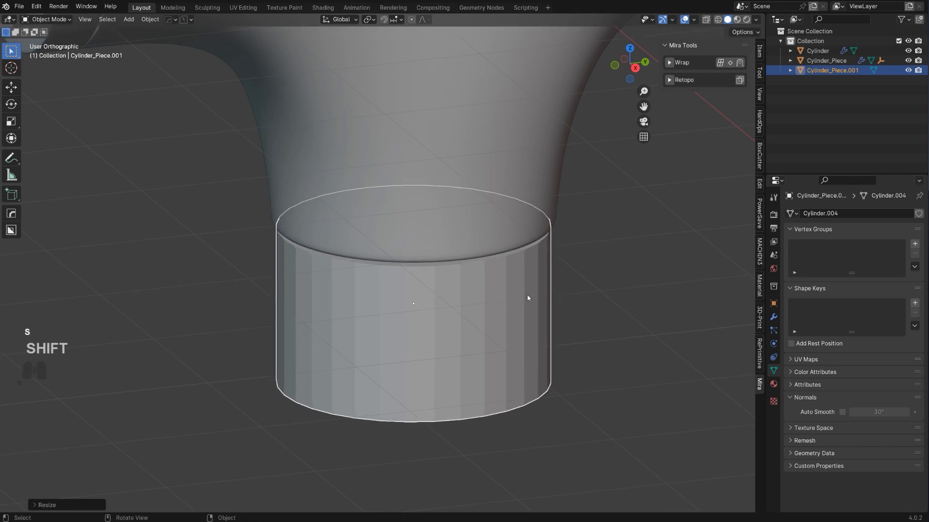
Step: Isolate the lower cylinder in local view and bevel its top and bottom rims narrowly
key(slash)
key(KP_5)
middle_drag(459, 295, 396, 127)
key(Tab)
click(412, 335)
scroll(425, 319, up, 1)
key(ctrl+b)
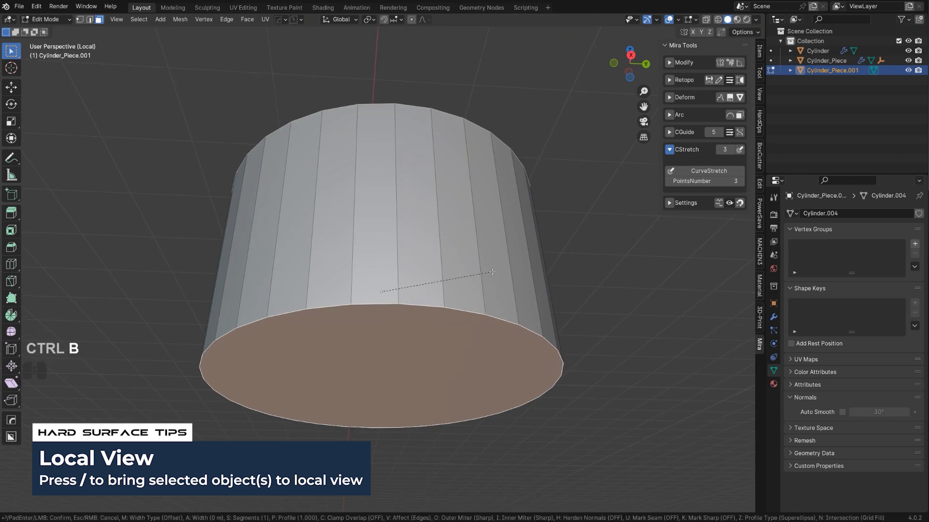
scroll(548, 280, up, 1)
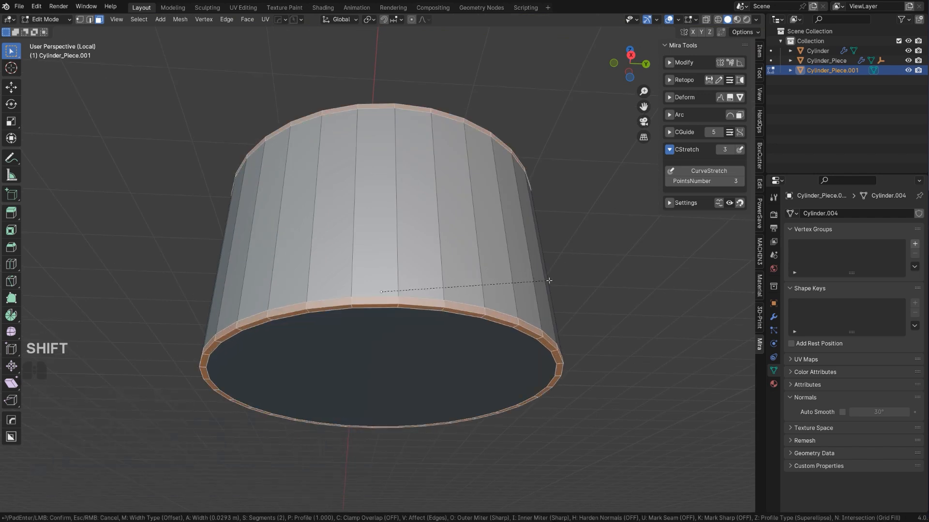
click(488, 278)
Step: Add a horizontal loop cut below the cylinder's middle and bevel it into a wide band
middle_drag(488, 279, 422, 275)
key(ctrl+r)
click(420, 295)
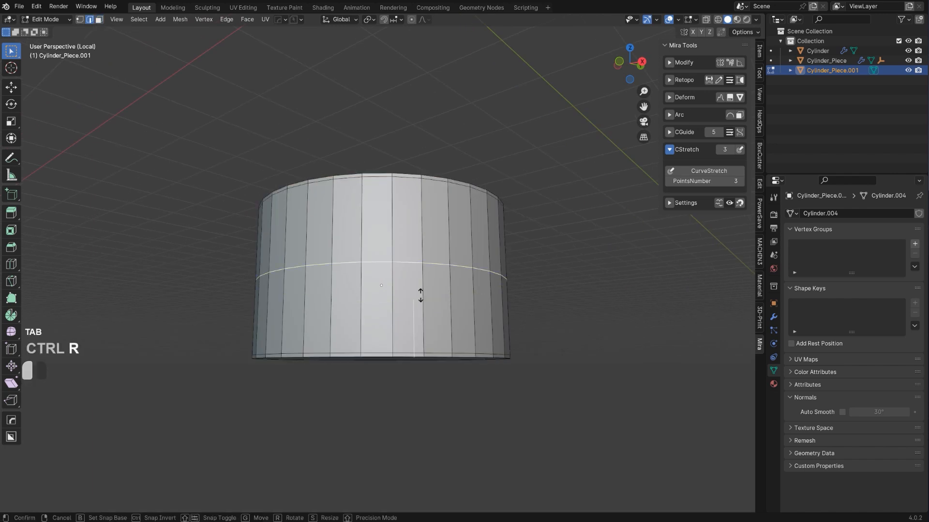
click(420, 310)
key(ctrl+b)
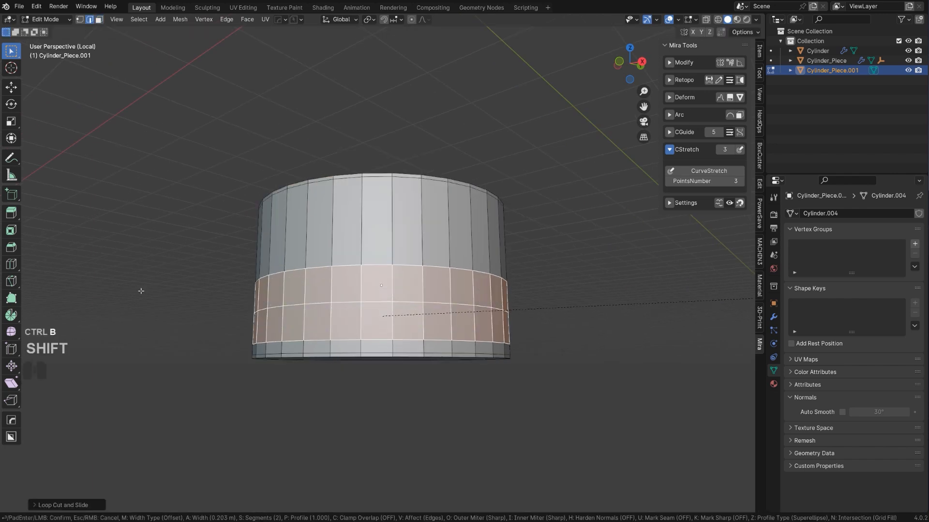
click(147, 291)
Step: Move the selected band up about 0.05 m along Z on the cylinder
key(g)
key(z)
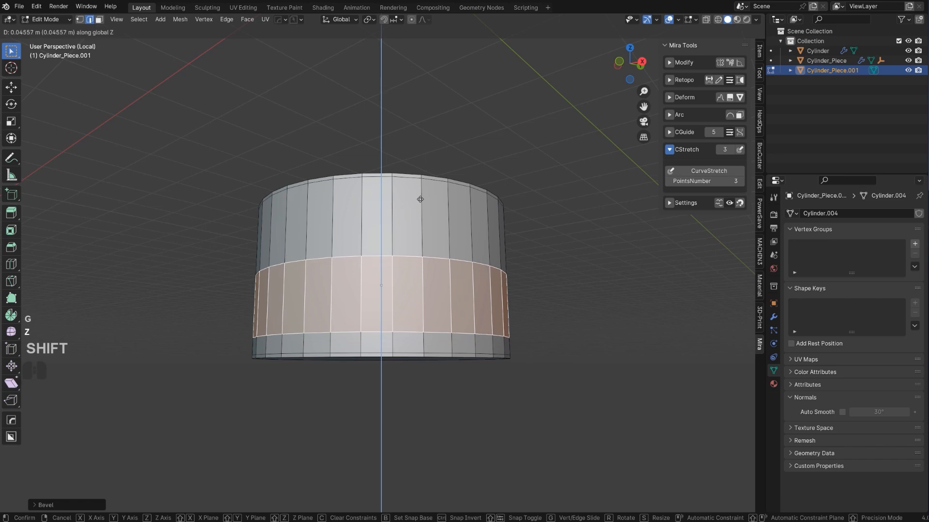
click(445, 204)
Step: Recess the selected band inward into a groove with the HOps Panel Face operation
key(q)
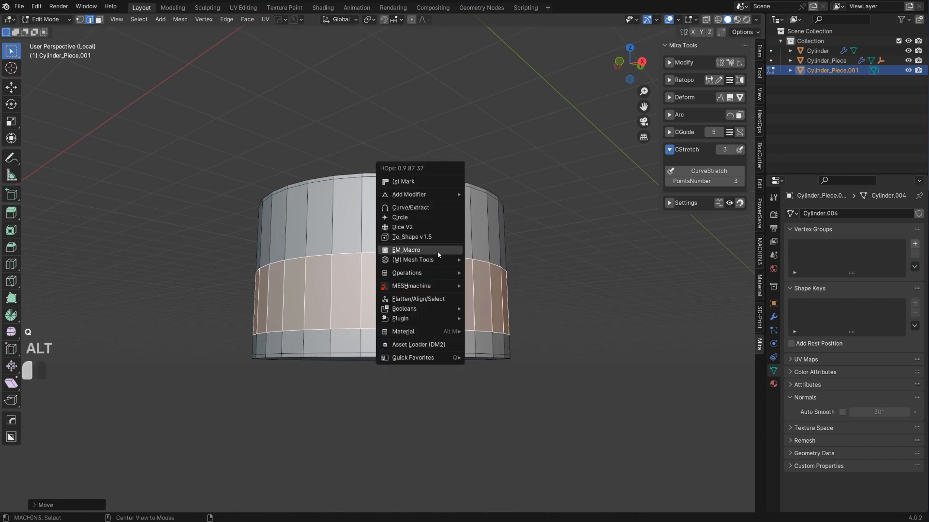
alt+click(437, 252)
click(380, 277)
key(Tab)
click(427, 277)
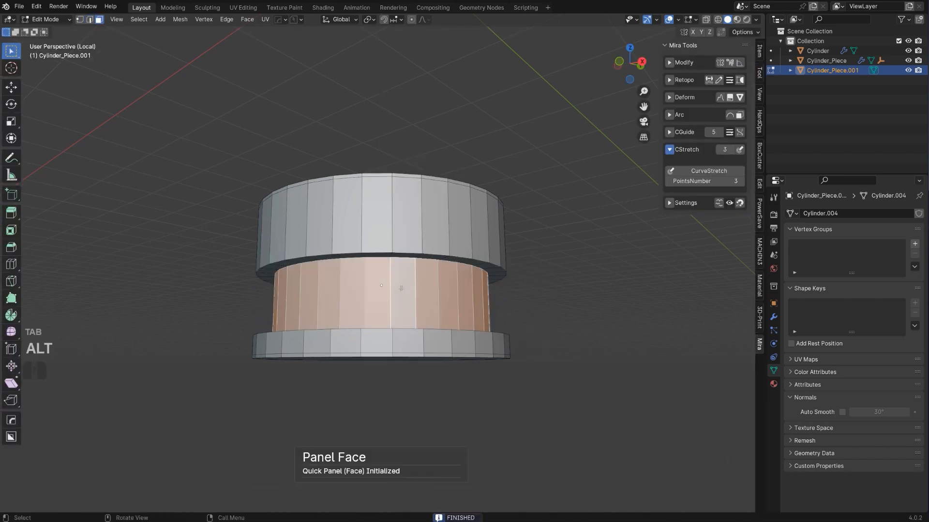
Step: Select the edge loops bordering the groove above and below and bevel them by about 0.01 m
scroll(432, 250, up, 2)
key(Tab)
click(411, 271)
alt+click(421, 246)
alt+shift+click(417, 254)
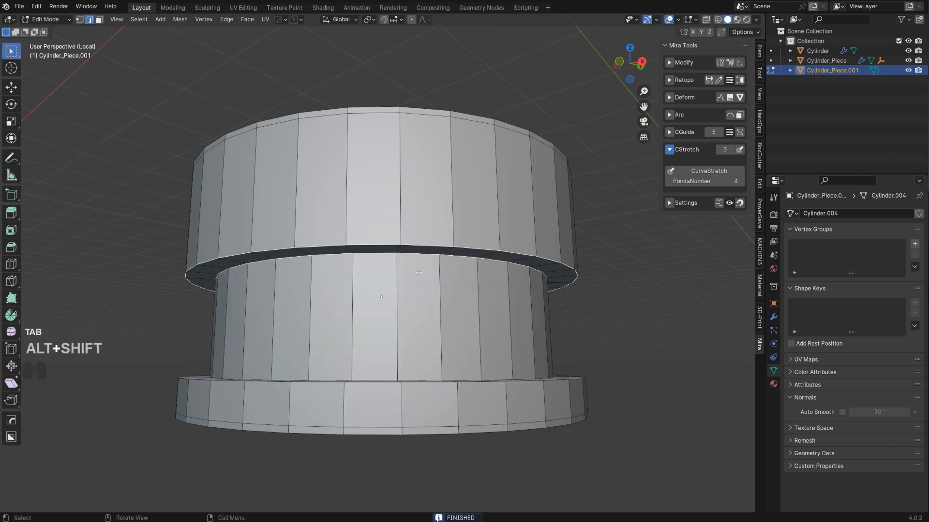
middle_drag(415, 263, 410, 289)
middle_drag(439, 450, 445, 420)
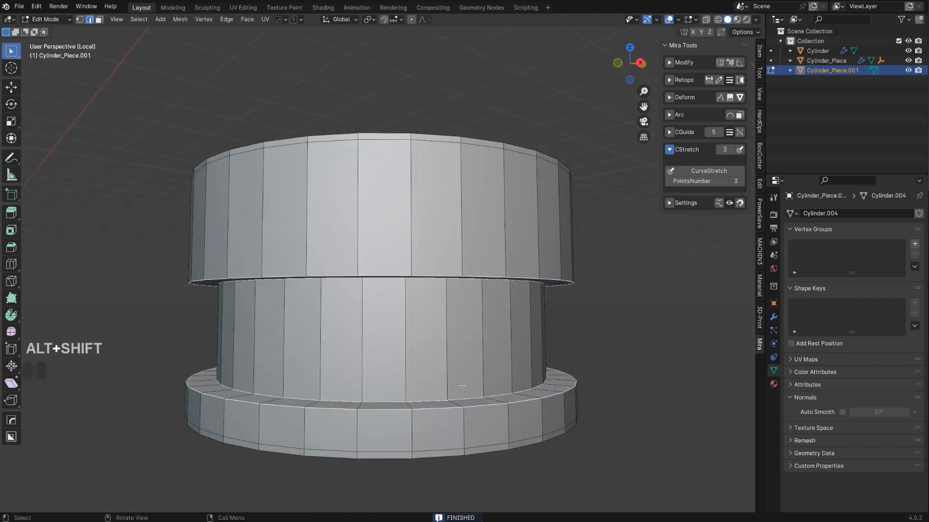
key(ctrl+b)
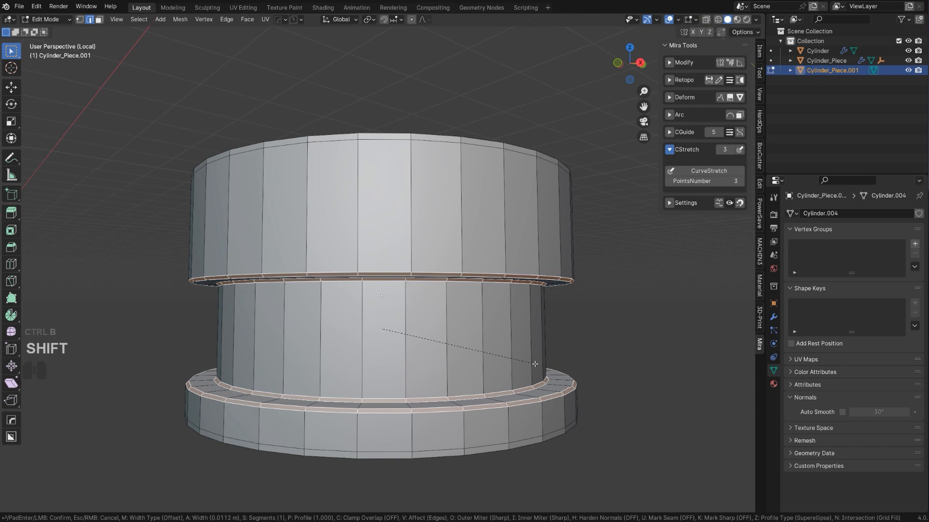
shift+scroll(534, 363, up, 1)
click(538, 366)
key(Tab)
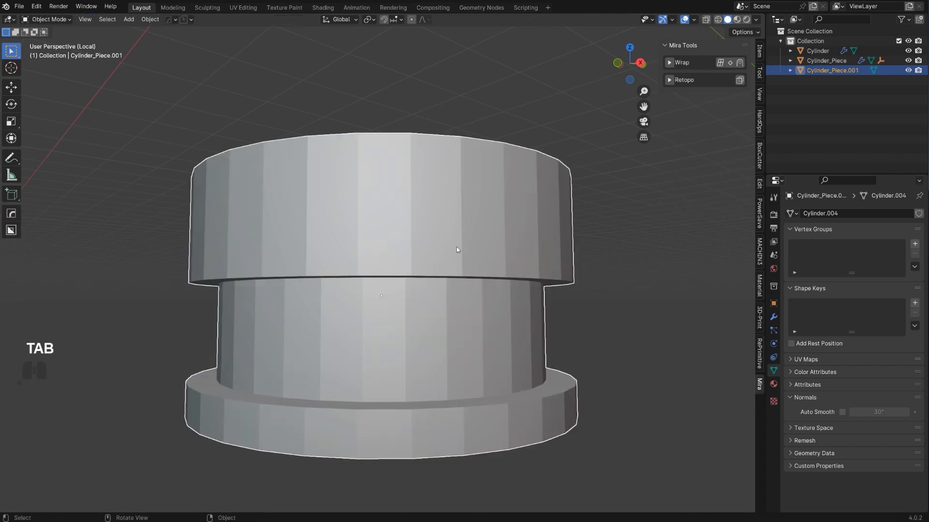
Step: Smooth the grooved cylinder with a level 2 Subdivision modifier and smooth shading, and return from local view to the full scene
key(ctrl+2)
scroll(459, 245, down, 3)
right_click(469, 238)
click(472, 236)
key(KP_Divide)
click(637, 258)
Step: Reposition the grooved cylinder along Z in the right view and scale it up slightly toward the branch's width
key(grave)
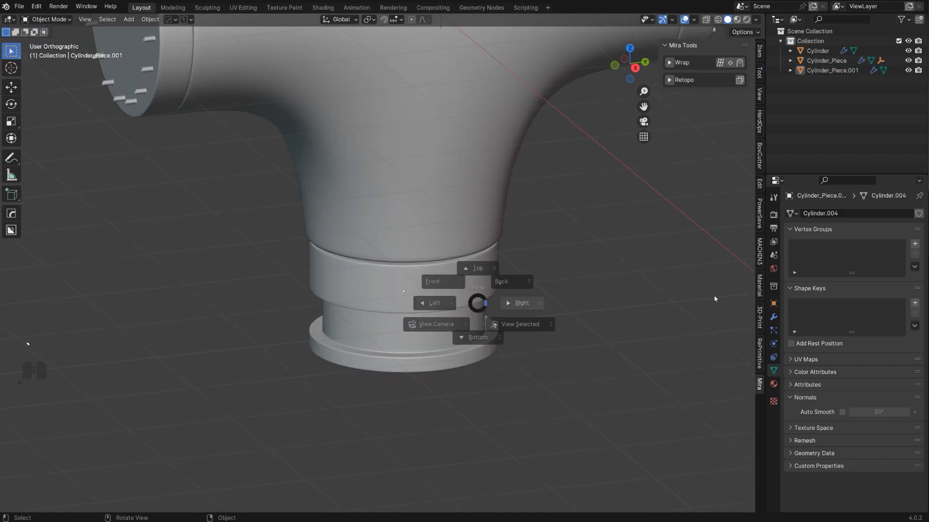
key(KP_5)
click(437, 278)
key(KP_5)
scroll(488, 340, up, 1)
key(g)
key(z)
key(s)
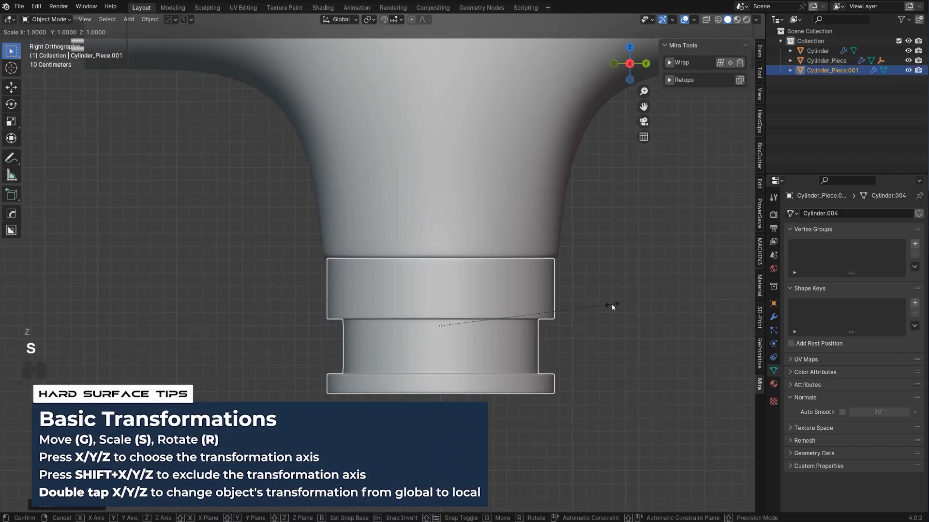
click(651, 330)
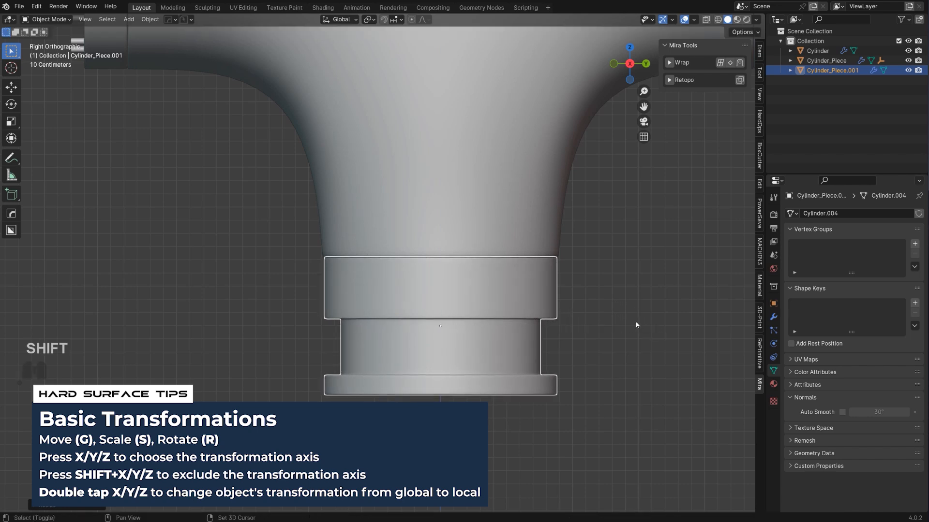
Step: Fine-tune the grooved cylinder's scale and Z position so it sits just below the branch's rim
key(g)
key(z)
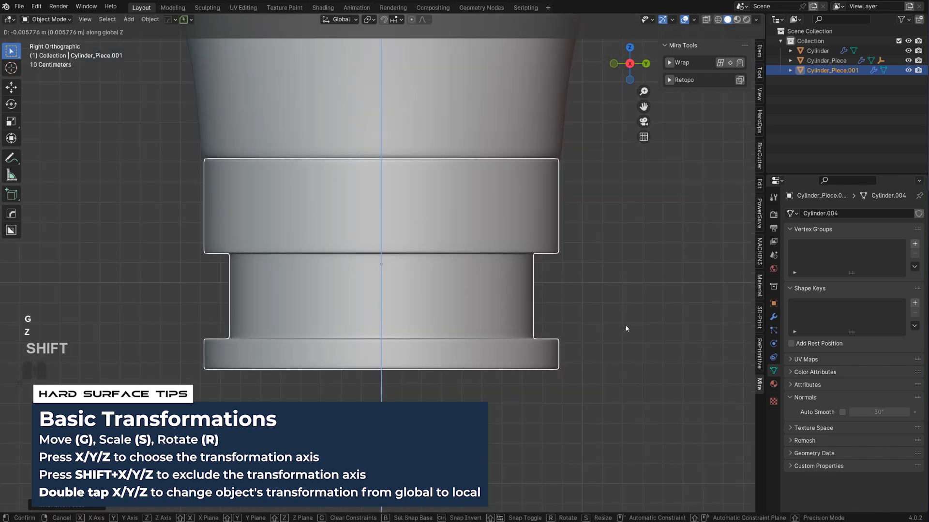
key(s)
click(630, 328)
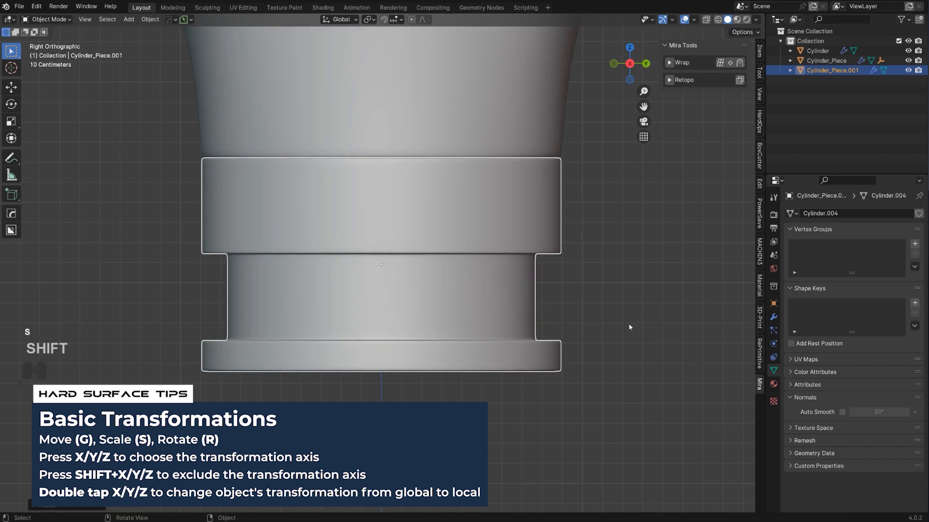
key(g)
key(s)
shift+click(617, 320)
key(g)
key(z)
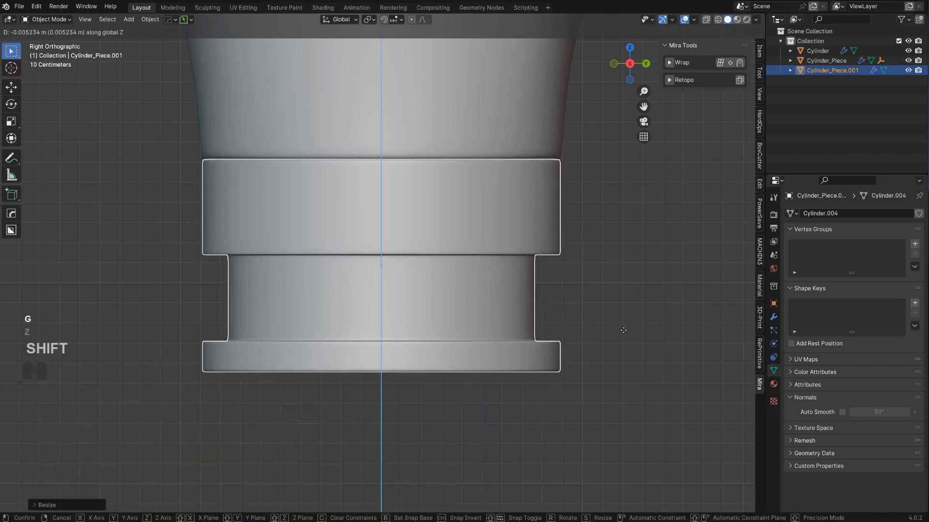
shift+click(625, 325)
Step: Extrude the central face of the bolted end cap inward to form a deep recess
scroll(624, 324, down, 6)
middle_drag(529, 296, 405, 259)
key(KP_5)
shift+click(376, 251)
key(Tab)
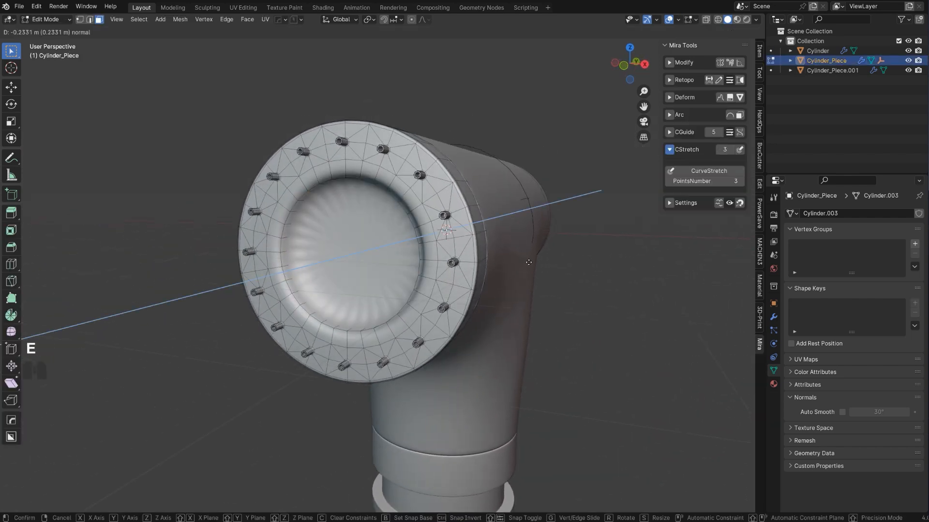
click(648, 295)
Step: Inset the recess's floor face twice to sharpen the inner corner
key(i)
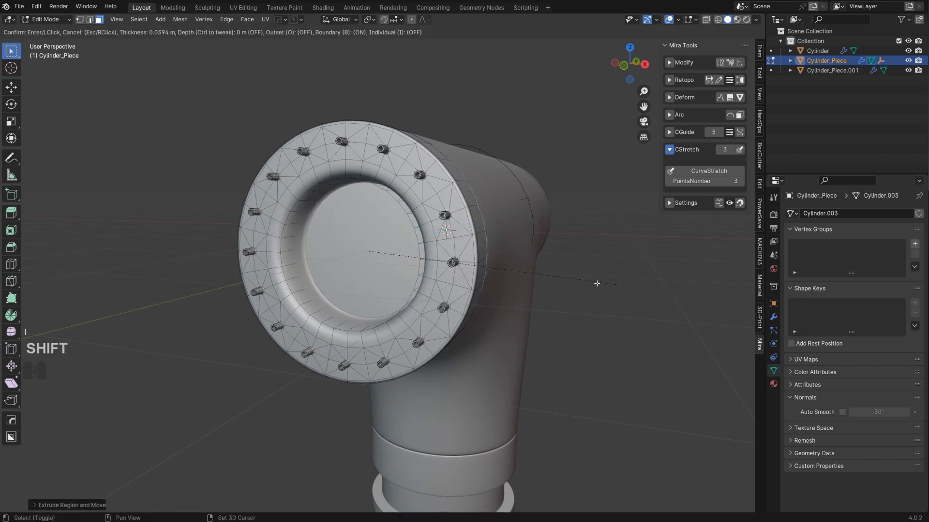
click(612, 289)
scroll(612, 288, up, 2)
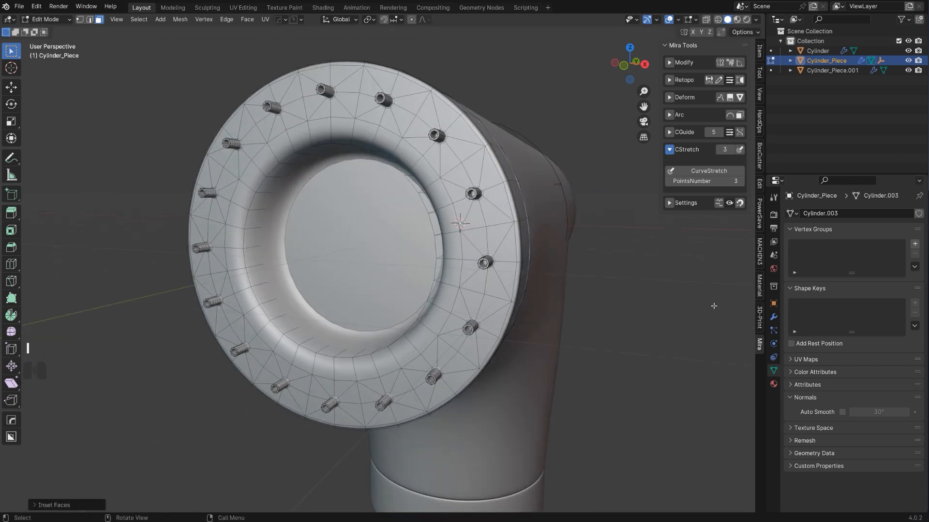
key(i)
click(268, 200)
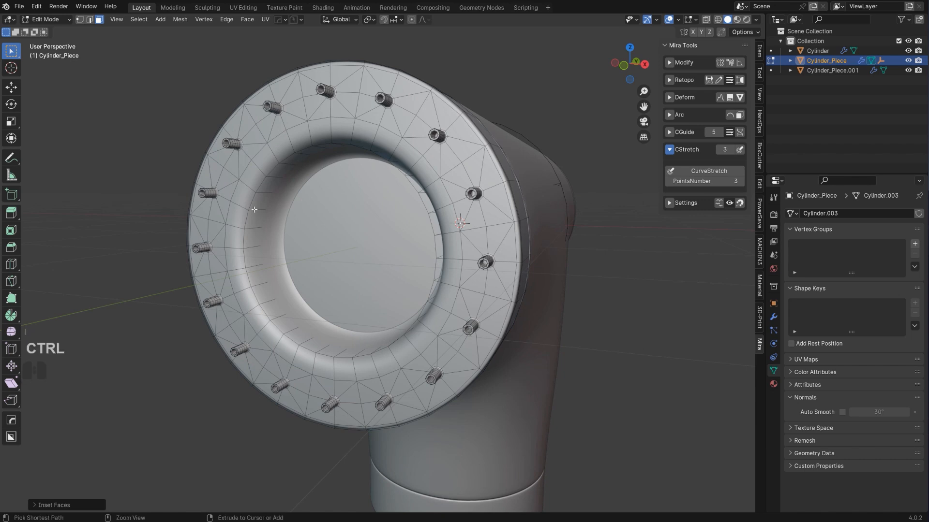
Step: Bevel the edge loop around the recess's opening with two segments to tighten its rim
key(ctrl+Tab)
alt+click(270, 180)
key(ctrl+b)
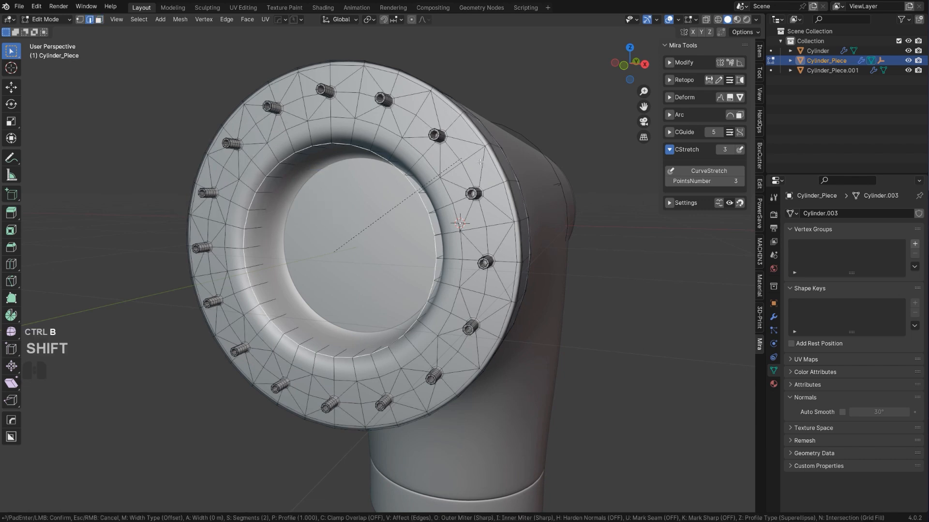
click(504, 170)
key(Tab)
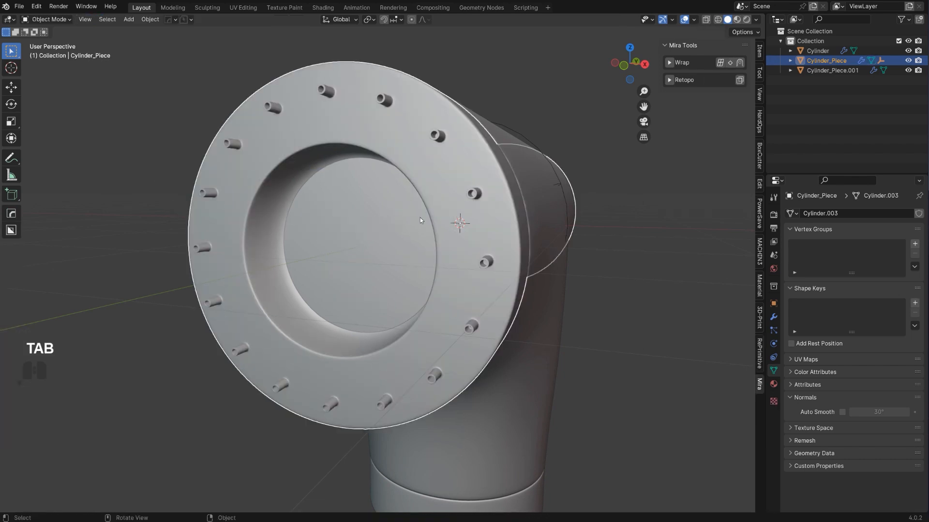
Step: Leave mesh editing of the end cap and add a new cylinder with 64 vertices at the pipe's centre
middle_drag(334, 265, 464, 237)
key(Tab)
scroll(465, 237, down, 4)
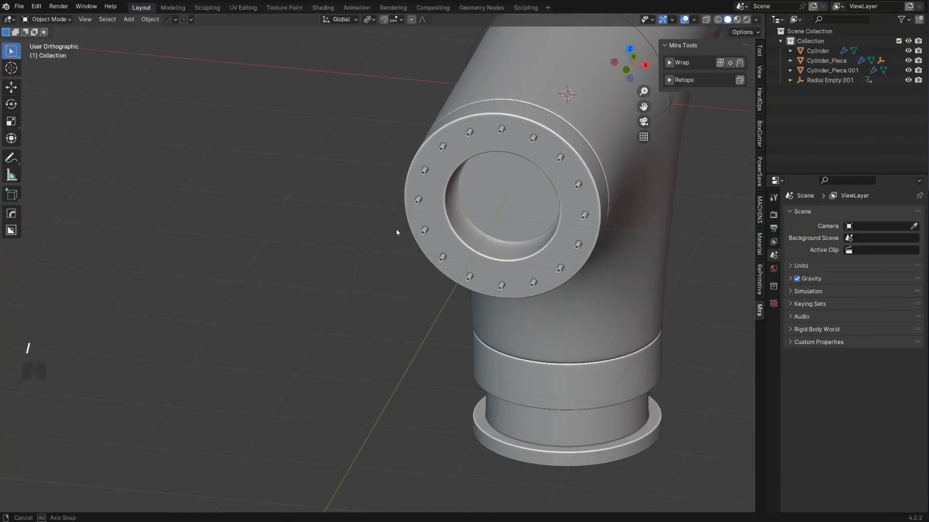
scroll(327, 231, up, 3)
key(KP_5)
middle_drag(401, 259, 458, 241)
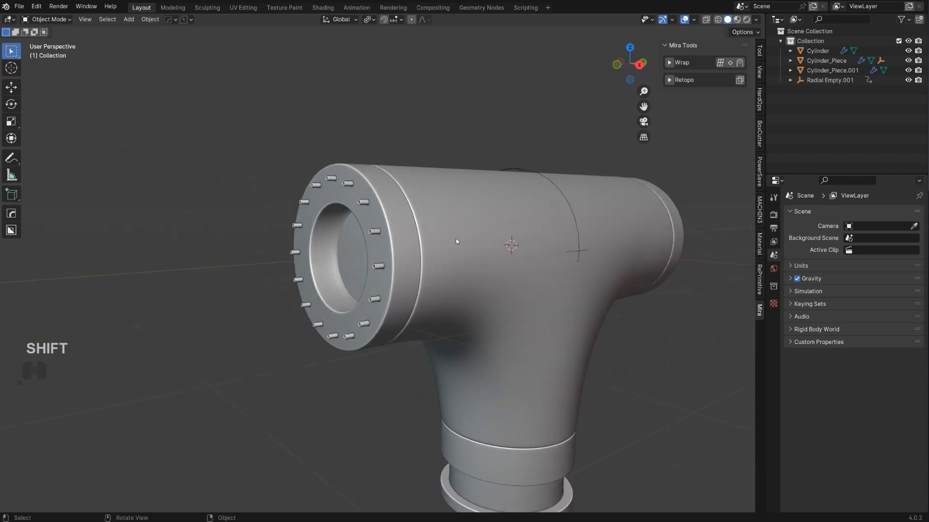
key(shift+a)
mouse_move(470, 240)
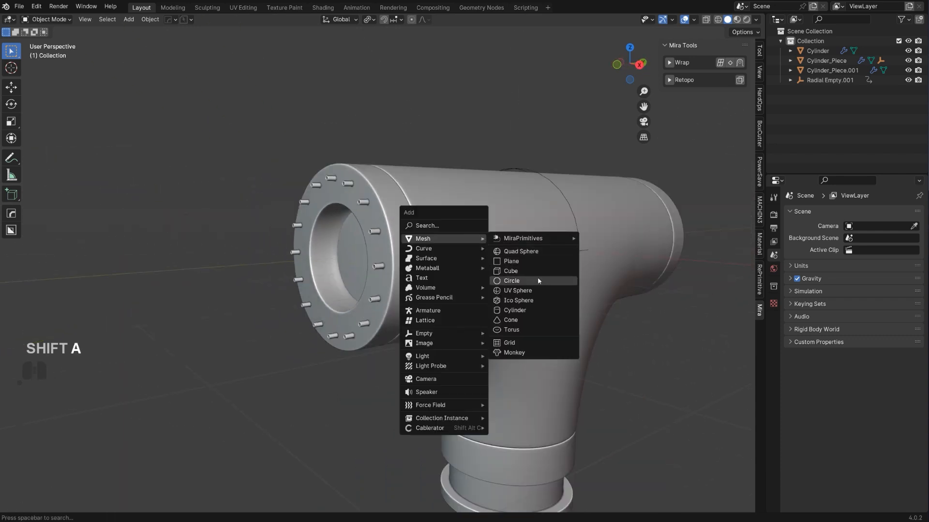
click(539, 310)
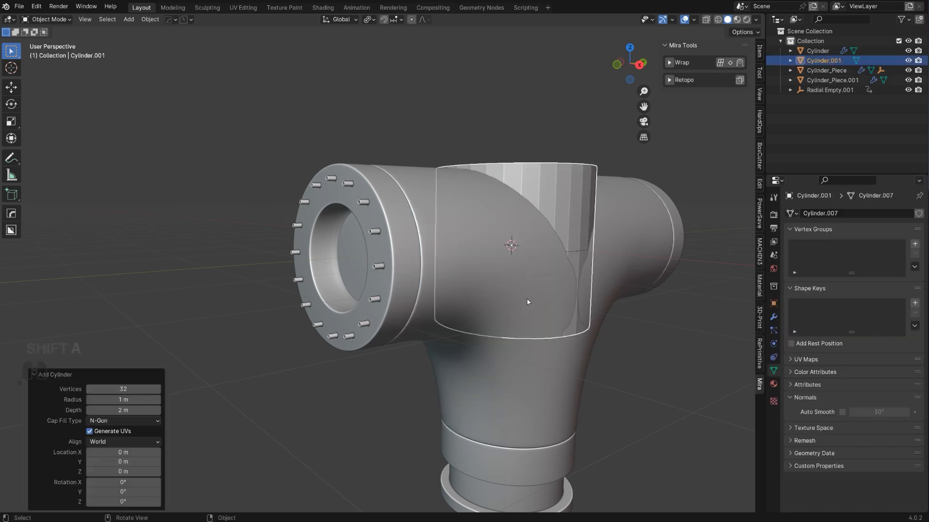
click(142, 391)
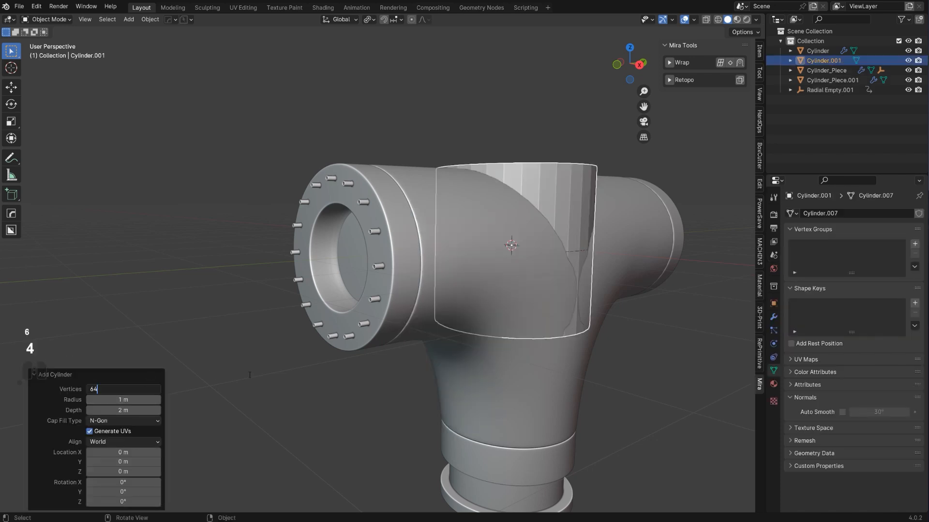
Step: Rotate the new cylinder 90° about the X axis so it lies along the horizontal pipe
middle_drag(608, 226, 539, 237)
text(rx90)
key(Return)
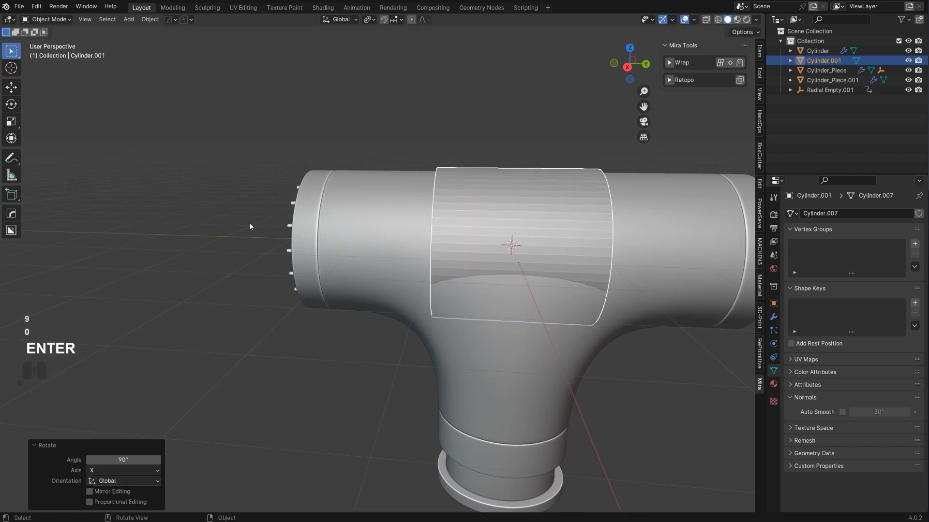
Step: Move the cylinder along Y to the bolted end cap and scale it to 0.584
key(KP_3)
key(KP_5)
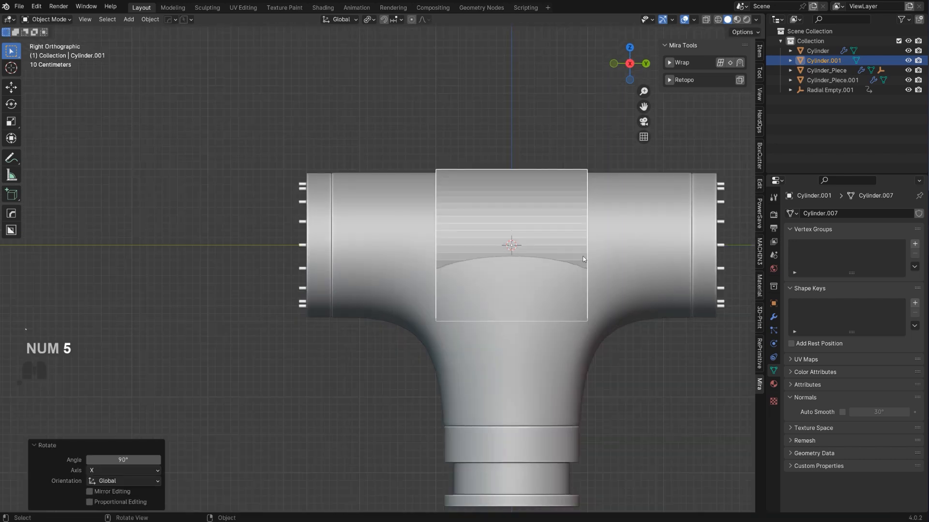
key(g)
key(y)
click(362, 241)
key(s)
click(411, 230)
Step: Scale the cylinder down further so it fits inside the end cap's recessed opening
key(grave)
scroll(333, 245, up, 2)
shift+middle_drag(334, 246, 660, 242)
scroll(663, 242, up, 2)
middle_drag(702, 241, 677, 239)
key(s)
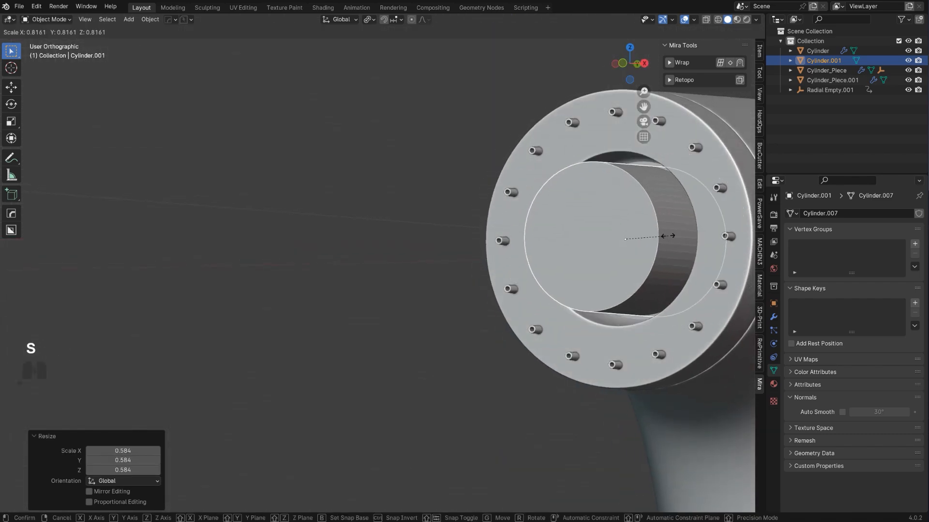
click(672, 237)
Step: Add a series of evenly spaced loop cuts along the length of the new cylinder
key(KP_3)
shift+middle_drag(665, 245, 475, 310)
scroll(449, 247, up, 2)
scroll(408, 274, up, 2)
key(Tab)
key(ctrl+r)
scroll(440, 275, up, 8)
scroll(443, 266, up, 8)
click(445, 256)
key(Tab)
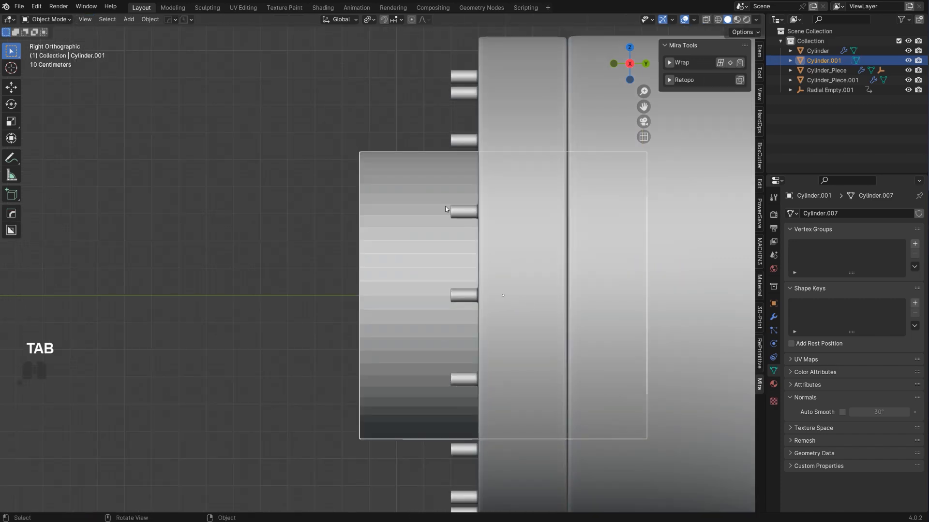
Step: Apply the scale transform of the new cylinder
scroll(441, 214, up, 2)
key(q)
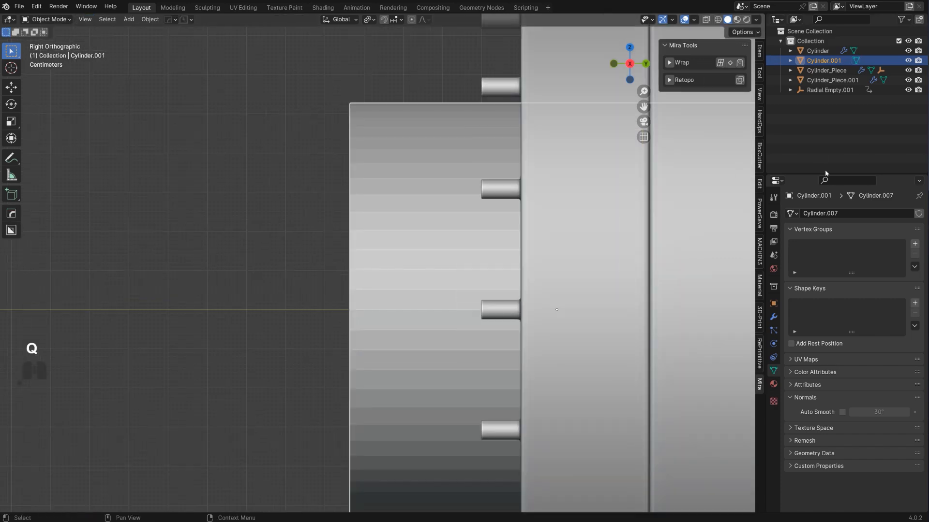
key(ctrl+a)
click(461, 243)
Step: Add a single loop cut close to the cylinder's outer end
scroll(461, 246, down, 2)
key(Tab)
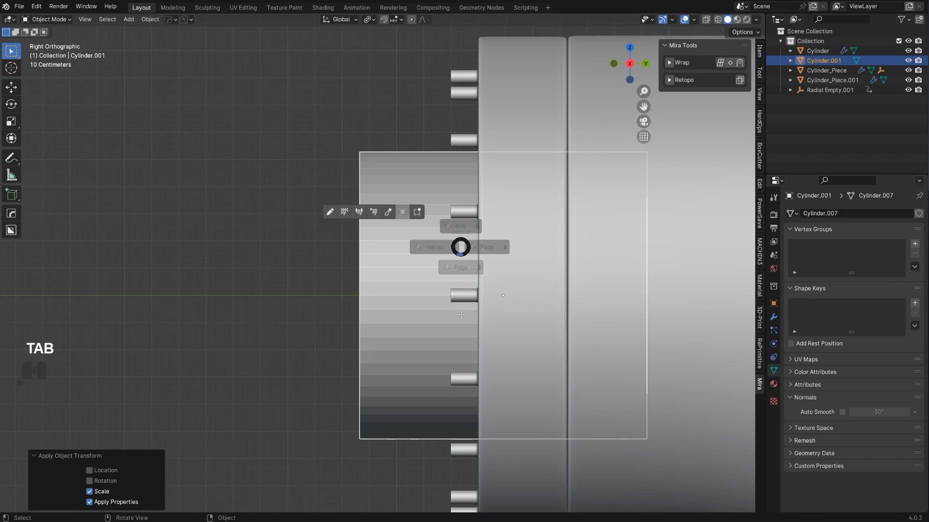
click(461, 286)
scroll(462, 284, up, 3)
scroll(528, 293, down, 2)
middle_drag(529, 292, 321, 230)
shift+middle_drag(573, 142, 308, 135)
scroll(308, 135, up, 3)
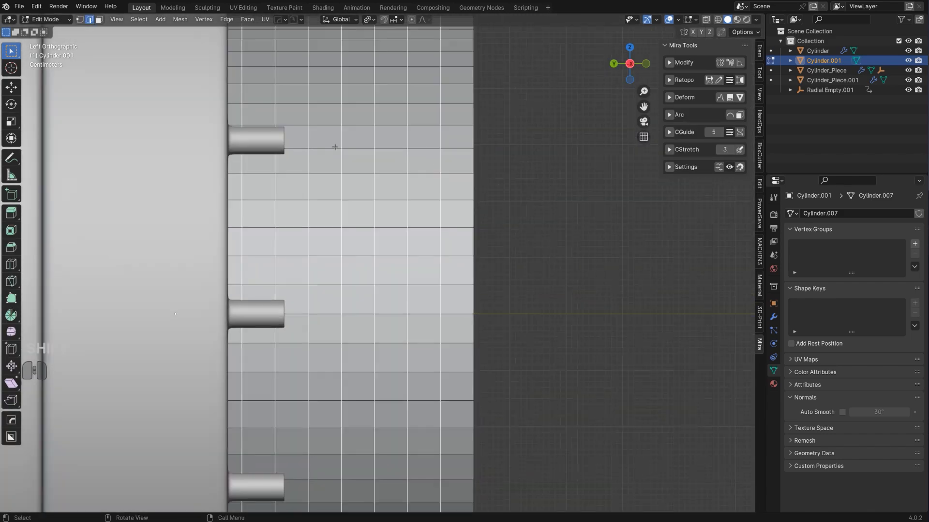
drag(468, 172, 437, 207)
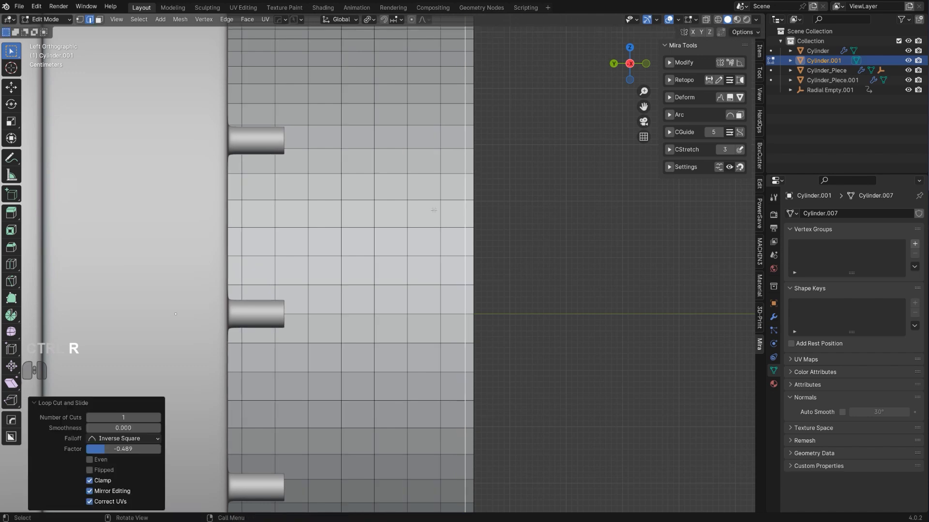
Step: Convert two diagonally offset vertices near the cylinder's outer end into eight-vertex circles with the HardOps Circle tool
key(Tab)
click(428, 169)
shift+middle_drag(415, 175, 345, 284)
scroll(427, 281, up, 2)
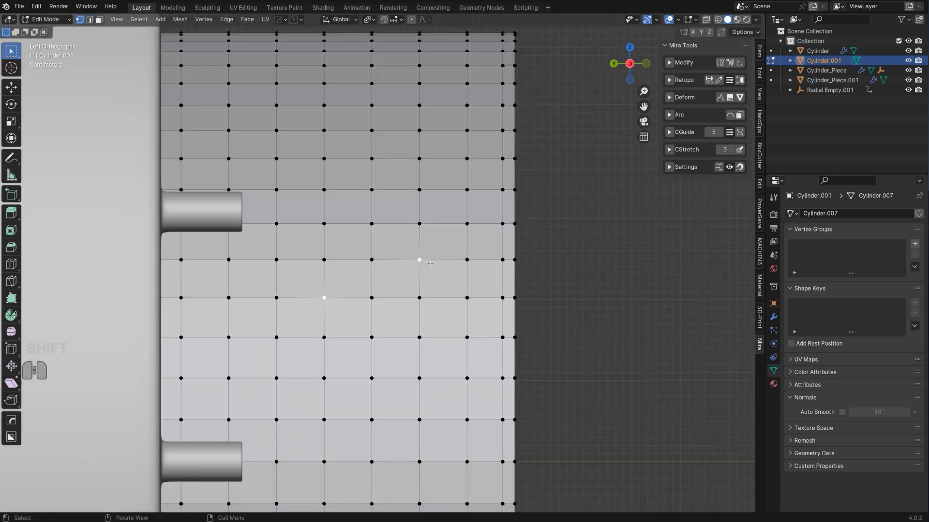
key(q)
click(421, 300)
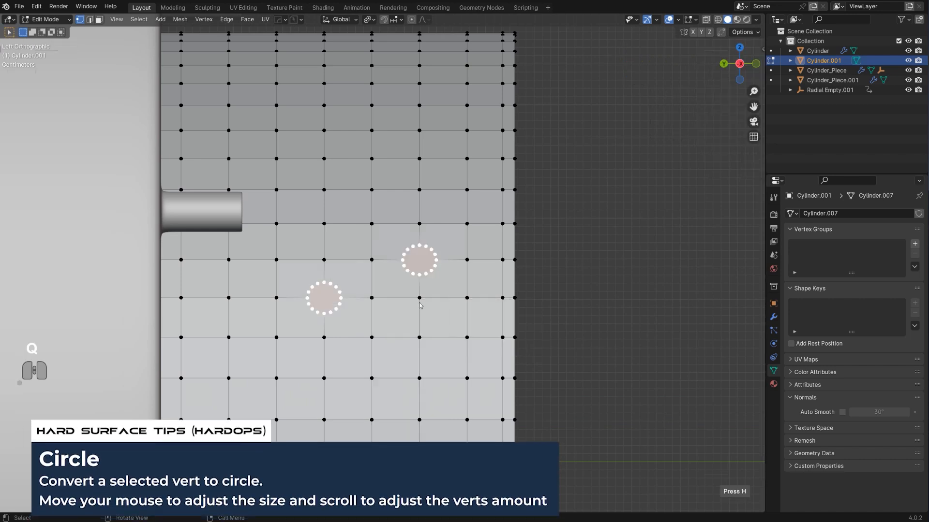
click(419, 305)
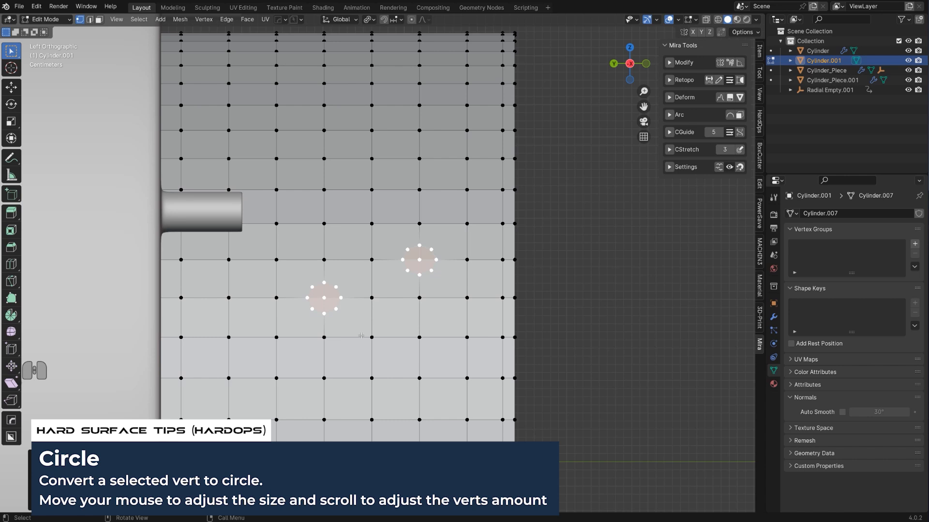
Step: Join the diagonal vertices of both circles to the corners of the surrounding grid faces with edges
scroll(417, 308, up, 1)
key(Tab)
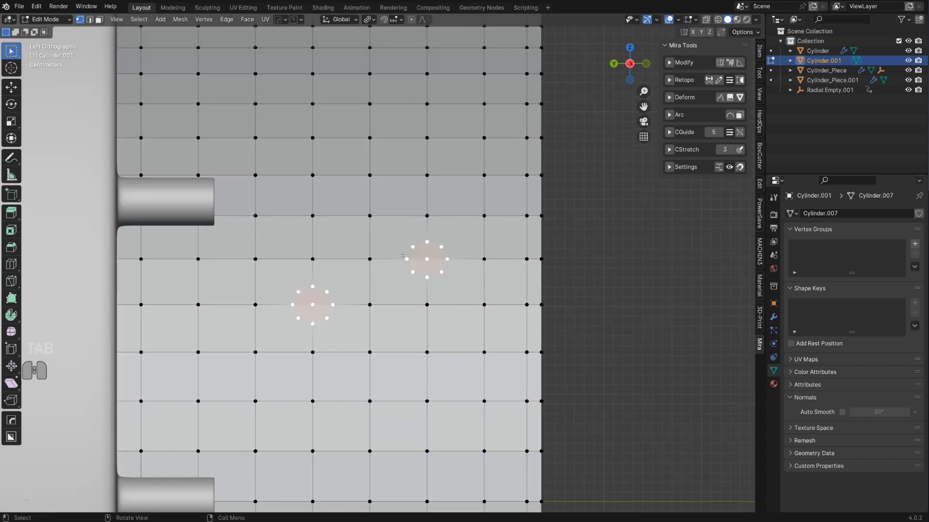
click(484, 216)
shift+click(441, 247)
key(j)
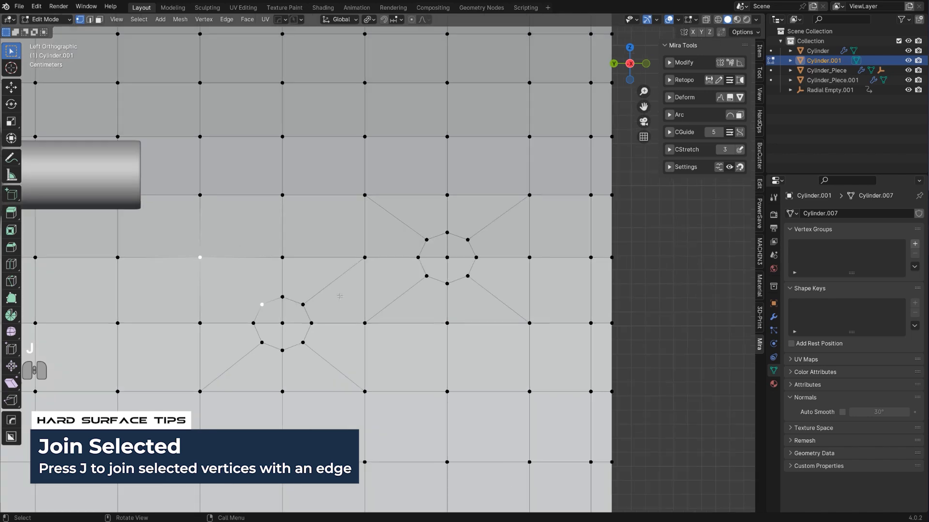
Step: Select all faces inside both circles and inset them by about 0.0039 m
key(3)
shift+click(461, 255)
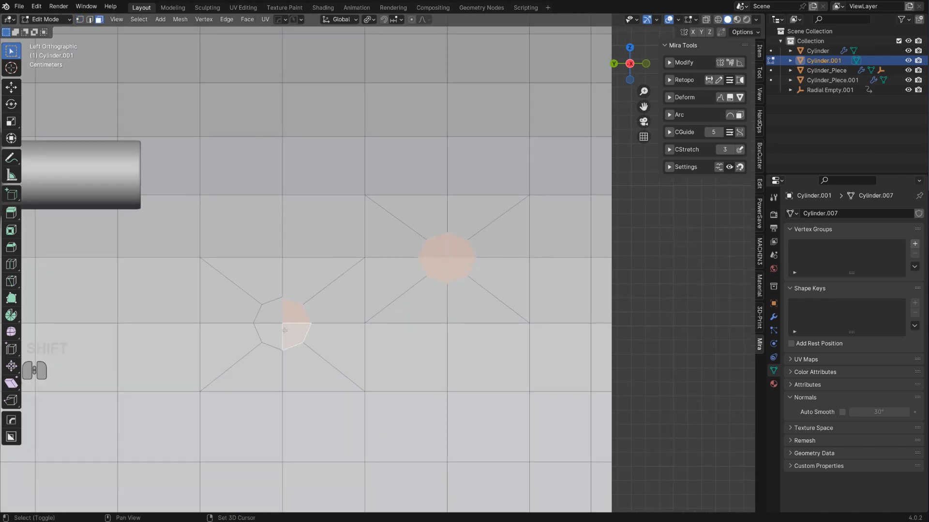
shift+click(308, 328)
middle_drag(307, 328, 520, 279)
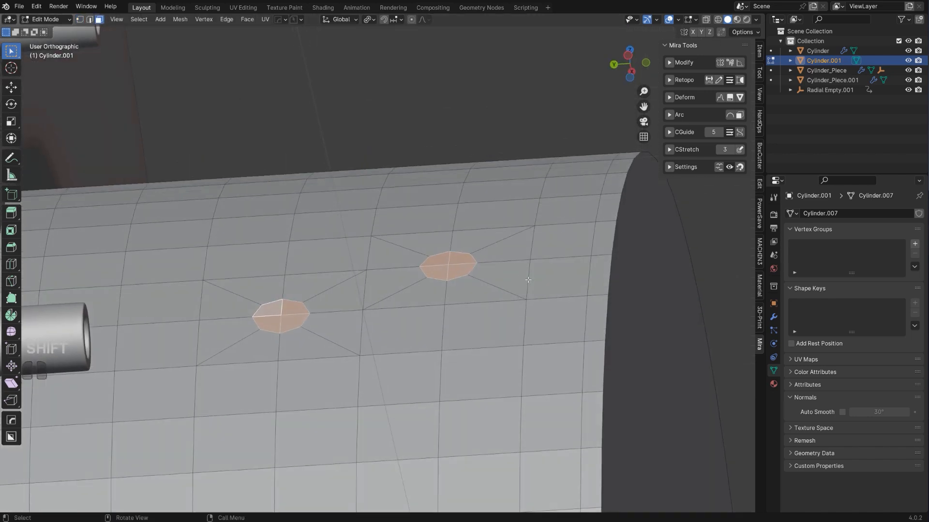
key(i)
click(622, 292)
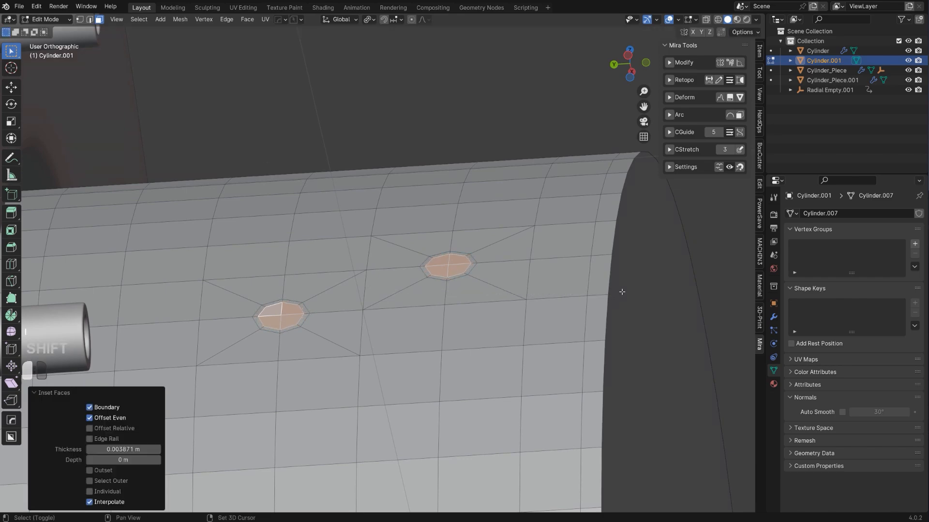
Step: Extrude both circular face groups about 0.055 m into the cylinder to form two holes
key(e)
click(524, 307)
middle_drag(525, 306, 575, 336)
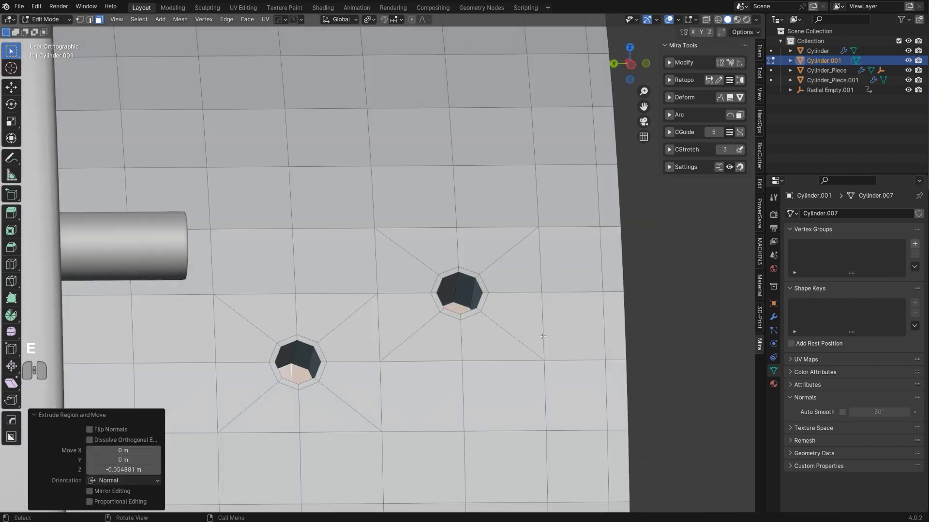
key(s)
click(490, 343)
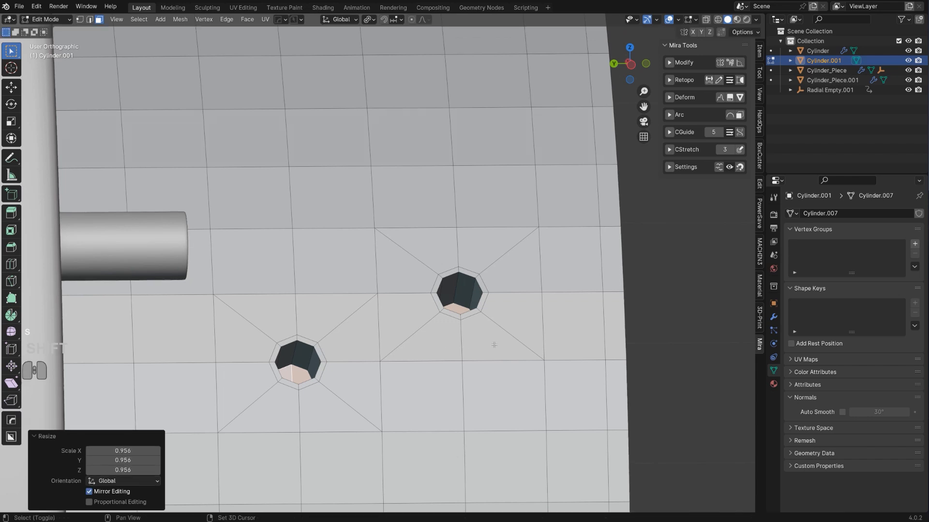
scroll(498, 343, up, 2)
middle_drag(525, 344, 513, 363)
key(ctrl+z)
key(s)
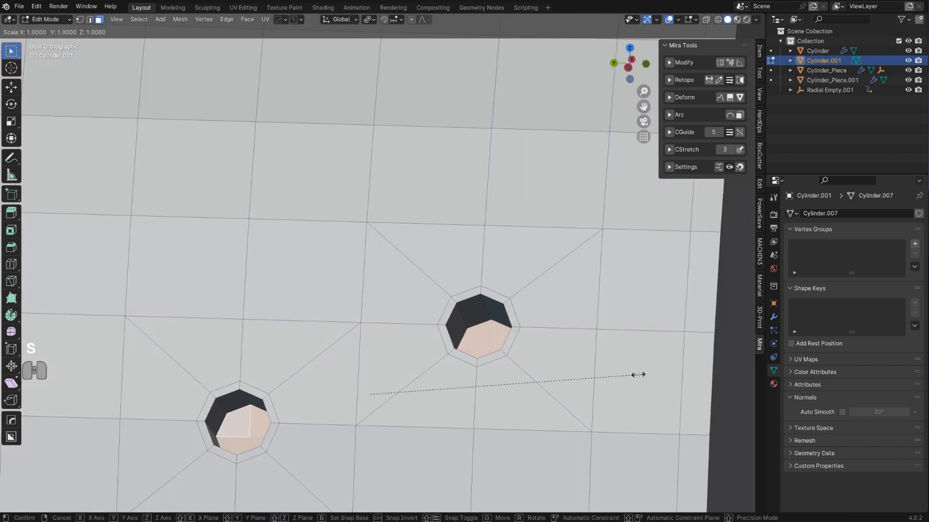
right_click(629, 373)
Step: Inset the floor faces of both holes by about 0.0028 m
key(i)
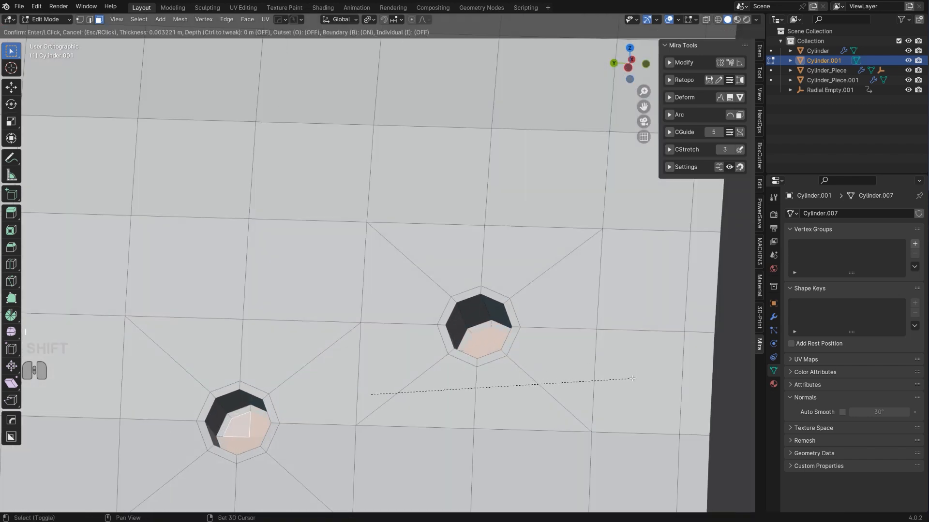
click(640, 380)
middle_drag(640, 380, 504, 279)
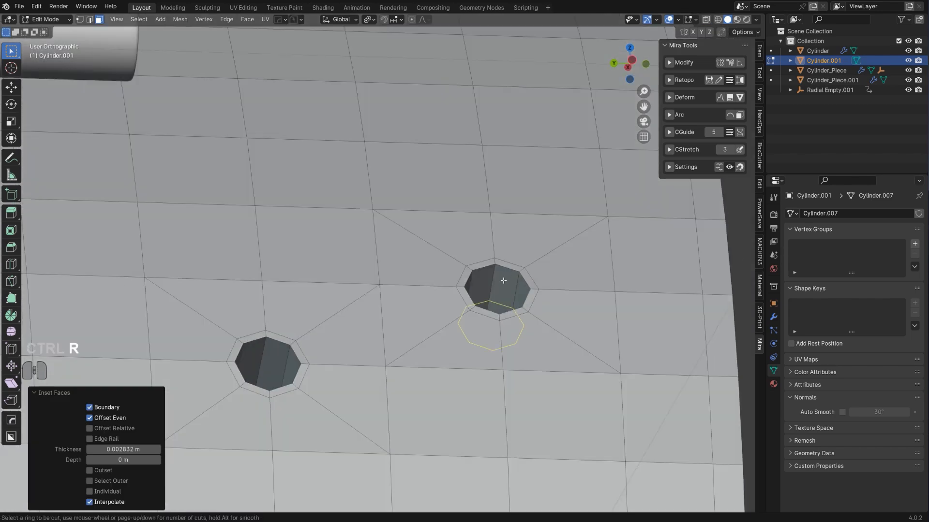
Step: Add a supporting loop cut just inside the rim of each of the two holes
click(503, 281)
click(506, 251)
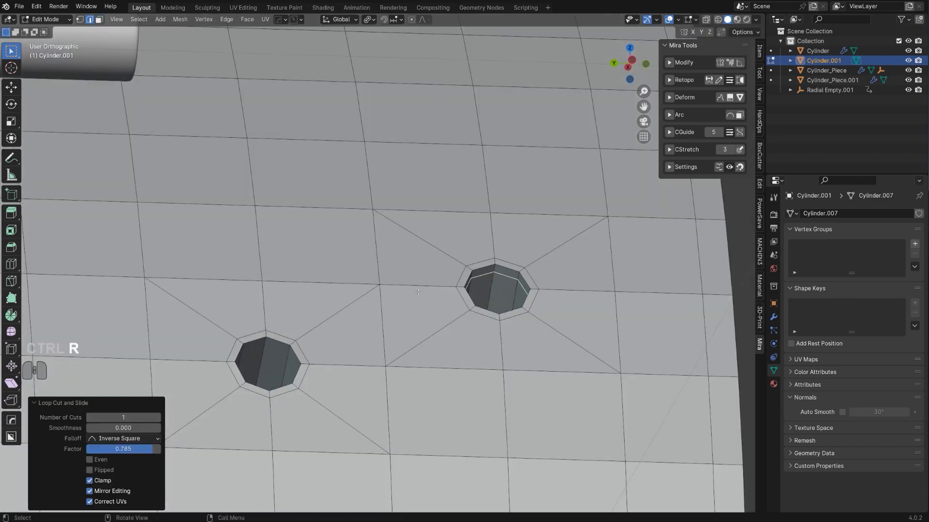
key(ctrl+r)
click(271, 346)
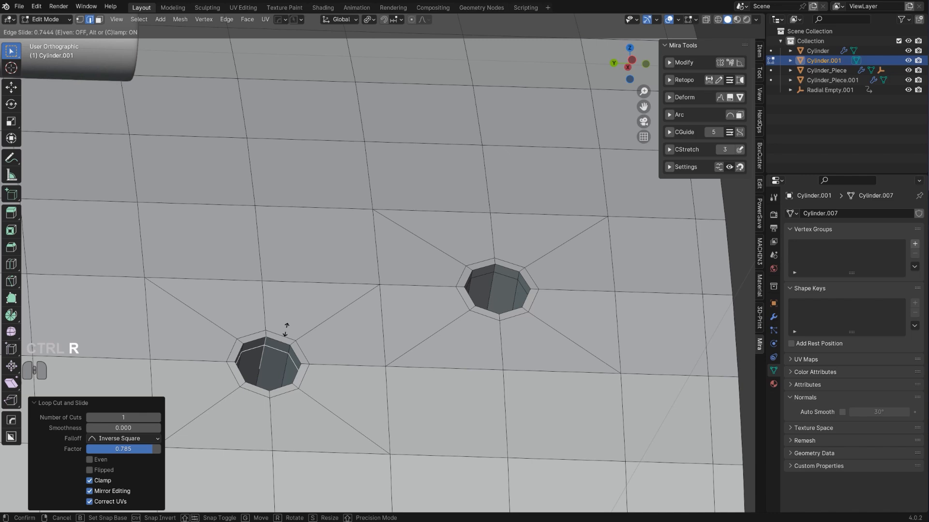
click(286, 330)
Step: Preview the cylinder and its holes with level 2 subdivision, and undo the preview changes
key(Tab)
scroll(431, 226, down, 12)
key(ctrl+2)
mouse_move(450, 251)
middle_down()
mouse_move(378, 299)
mouse_move(472, 256)
mouse_move(509, 288)
mouse_move(493, 263)
mouse_move(471, 257)
mouse_move(457, 277)
mouse_move(490, 302)
middle_up()
scroll(378, 297, up, 2)
right_click(472, 256)
click(472, 256)
scroll(472, 256, up, 4)
scroll(470, 258, down, 3)
key(ctrl+z)
key(ctrl+z)
Step: Return to editing the cylinder's mesh and isolate the cylinder in local view
key(Tab)
click(463, 279)
scroll(463, 278, down, 3)
scroll(489, 302, up, 3)
key(slash)
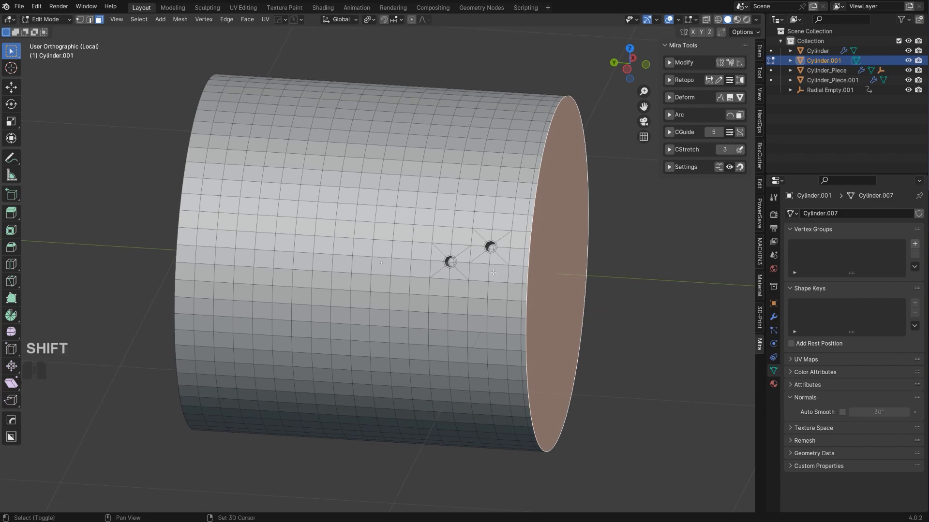
Step: Delete both end caps of the cylinder together with the lengthwise row of faces above the two holes
shift+middle_drag(510, 266, 462, 297)
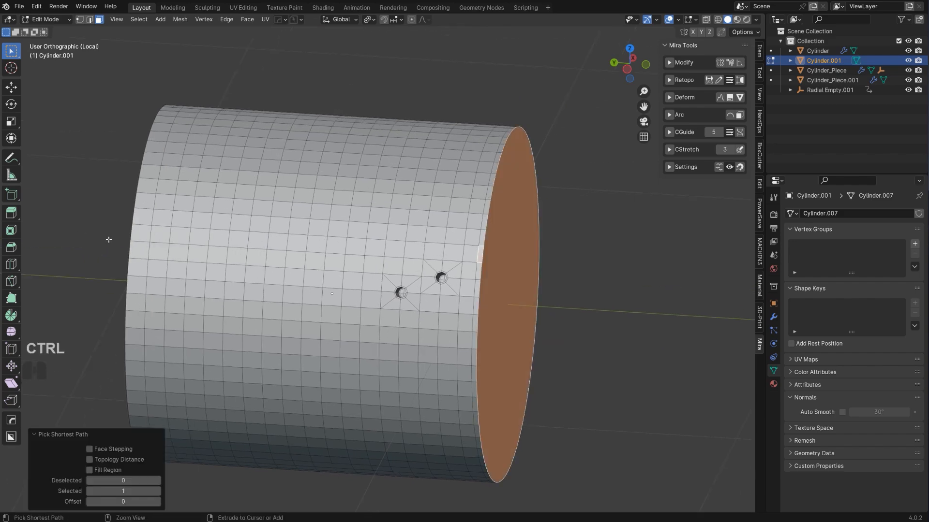
middle_drag(144, 232, 208, 244)
shift+click(252, 282)
key(z)
key(x)
click(252, 281)
click(252, 281)
Step: Delete the lengthwise row of faces below the two holes
middle_drag(261, 290, 562, 367)
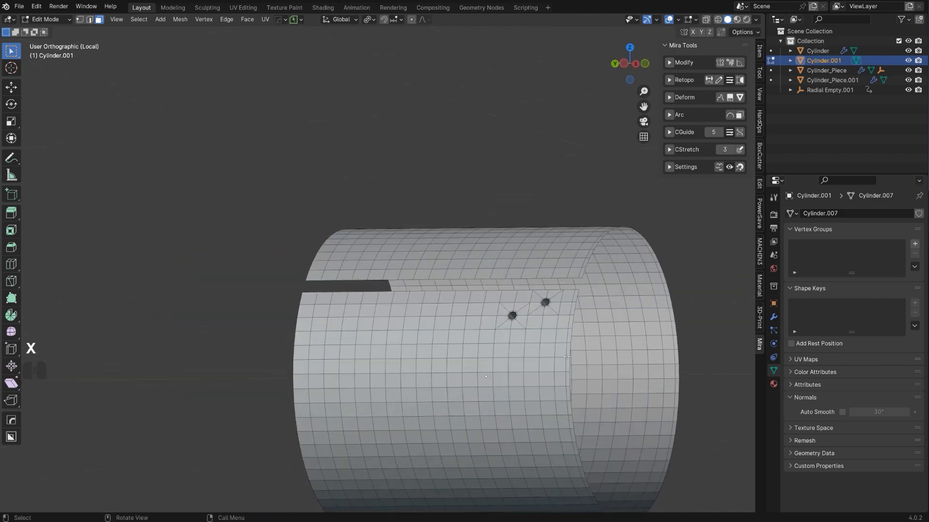
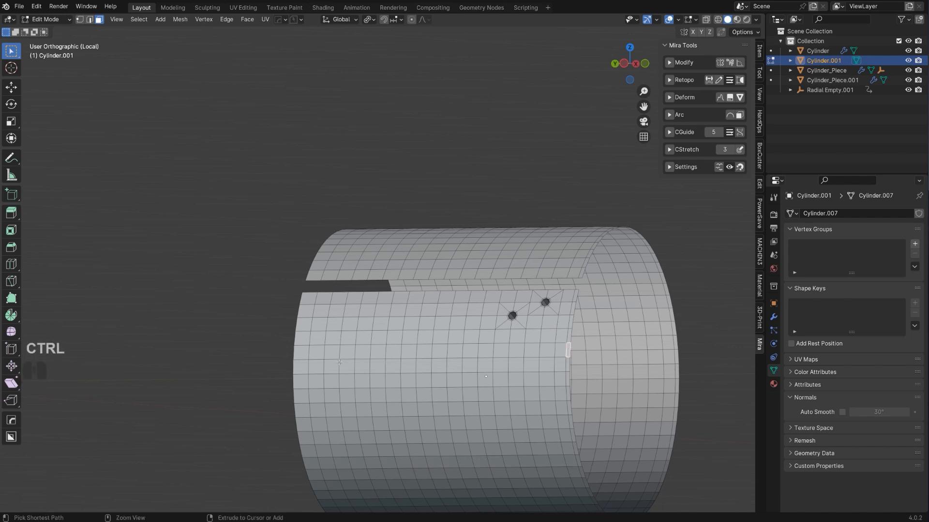
key(x)
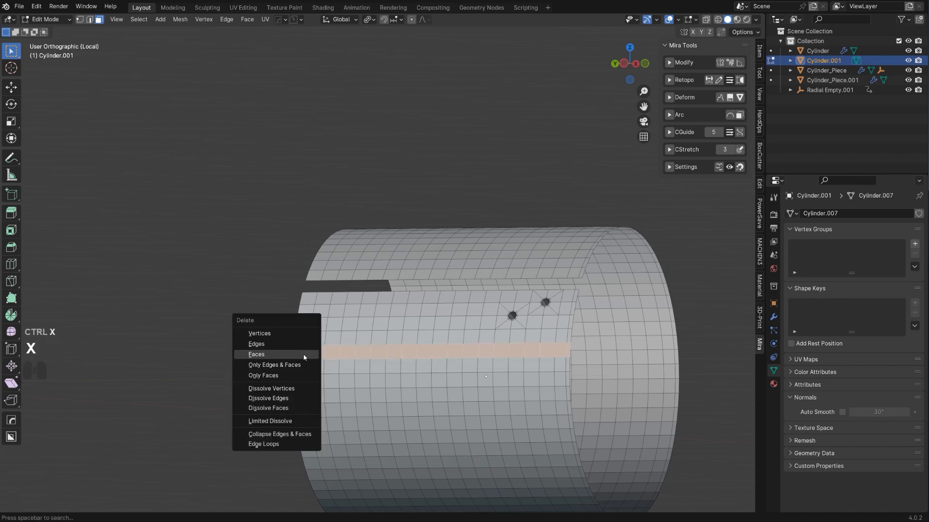
click(256, 355)
Step: Delete the rest of the cylinder, keeping only the lengthwise strip with the two holes, and leave mesh editing
shift+middle_drag(551, 384, 438, 348)
shift+click(439, 349)
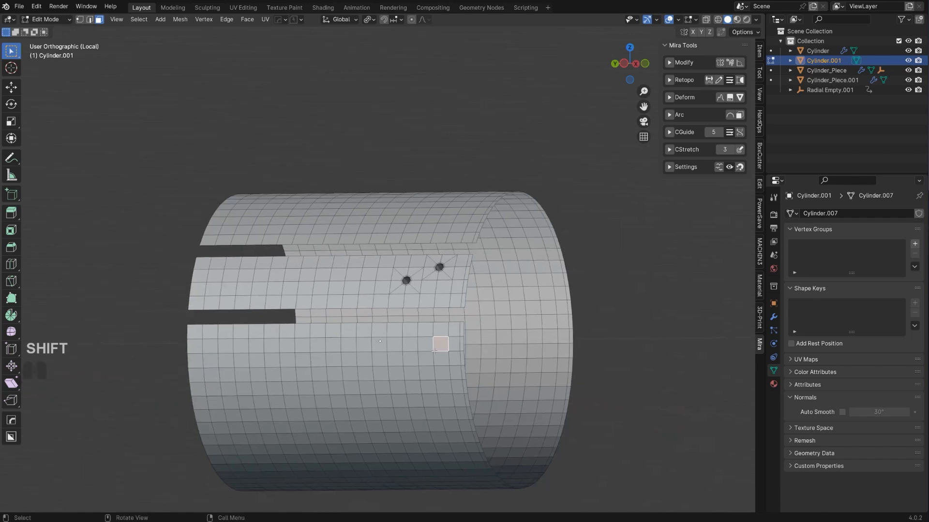
key(l)
key(x)
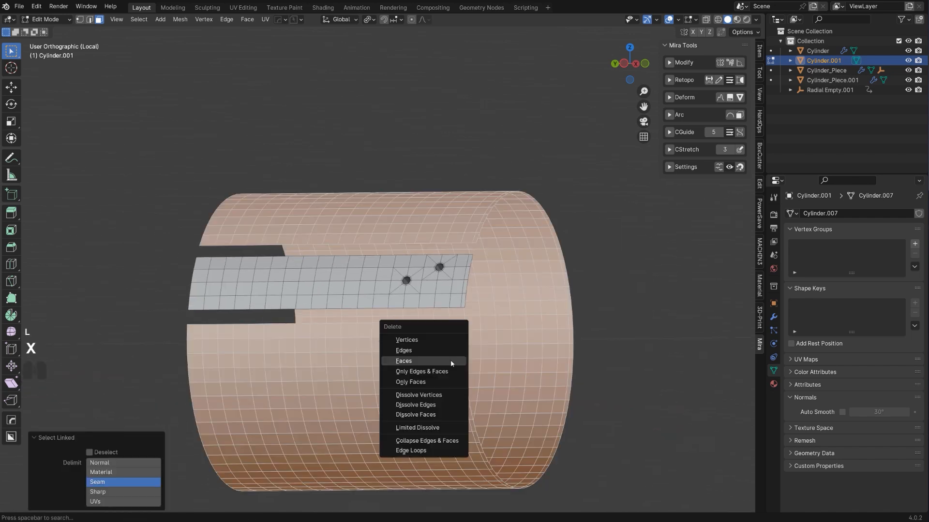
click(449, 363)
key(Tab)
Step: Radial-array the holed strip around the 3D cursor from the front view with 16 segments to rebuild the full cylinder
key(grave)
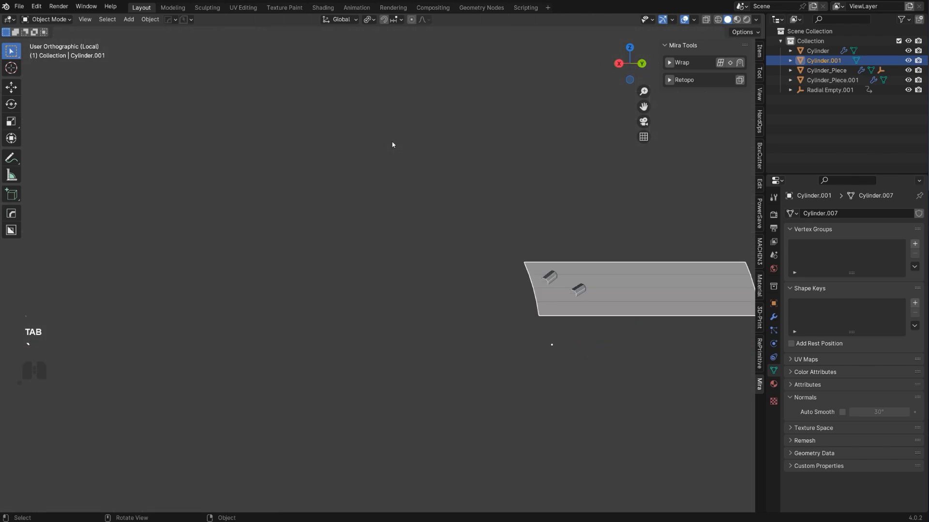
key(q)
mouse_move(440, 297)
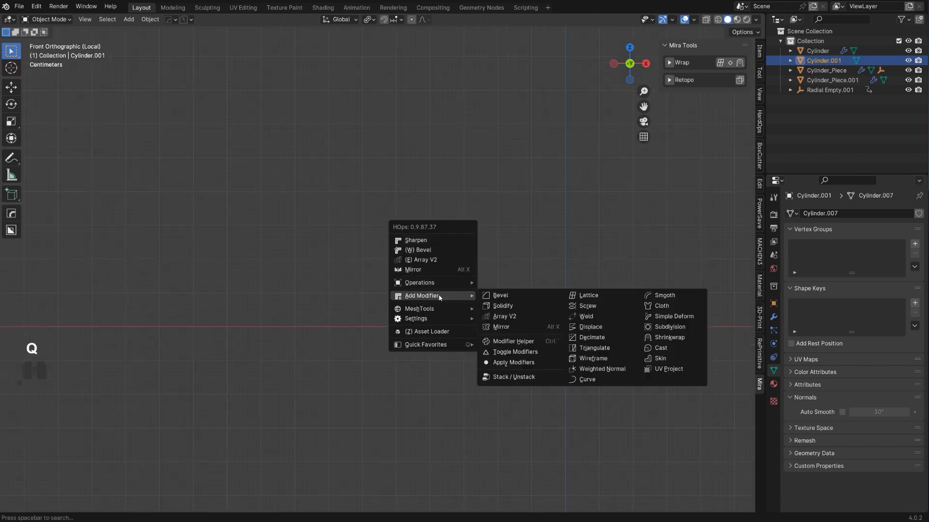
mouse_move(433, 313)
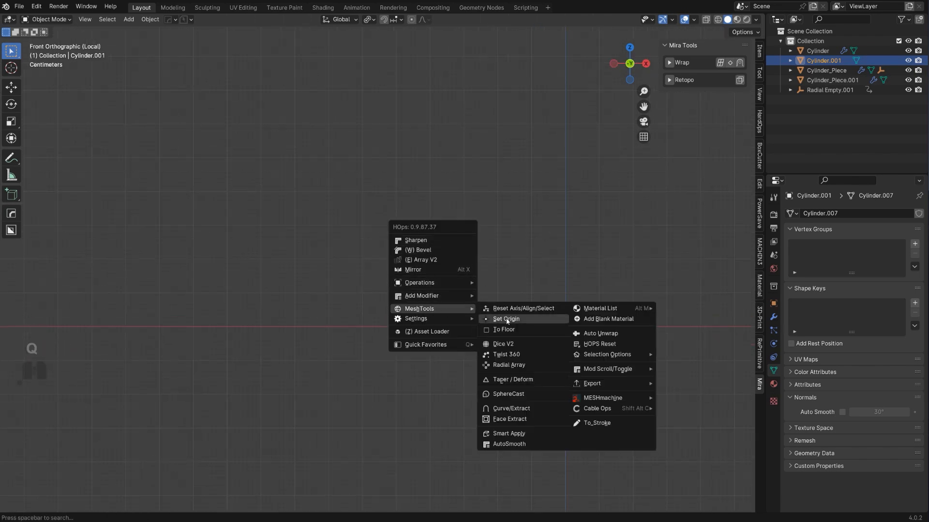
ctrl+click(518, 366)
middle_drag(507, 293, 547, 299)
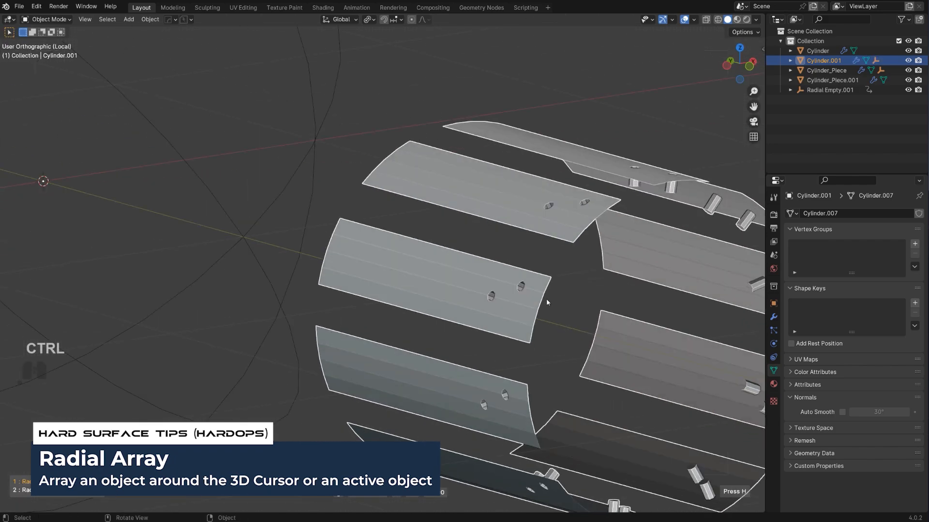
scroll(547, 300, up, 6)
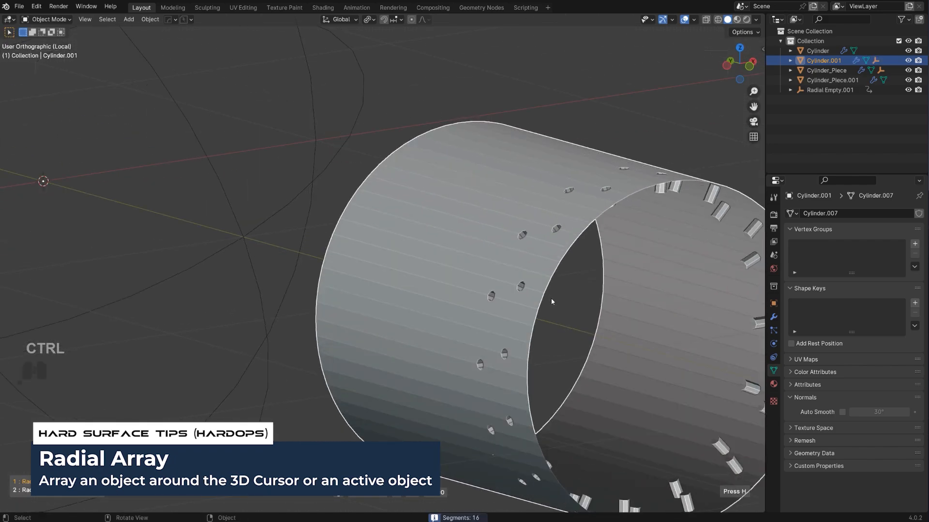
click(550, 298)
shift+middle_drag(553, 300, 426, 257)
Step: Smart-apply the cylinder's modifiers in perspective view
key(KP_5)
key(q)
mouse_move(470, 236)
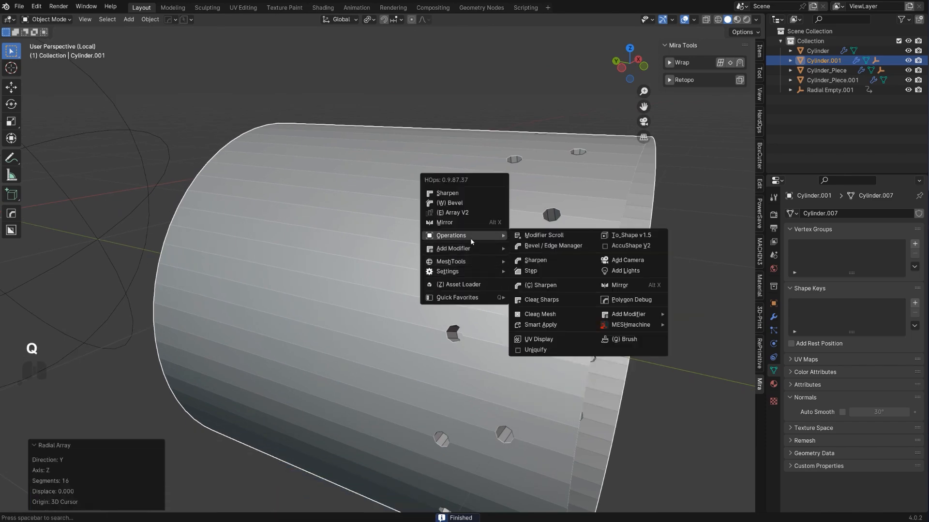
click(537, 319)
Step: Clean up the cylinder's mesh, select its non-manifold border edges and fill the open ends with faces
key(Tab)
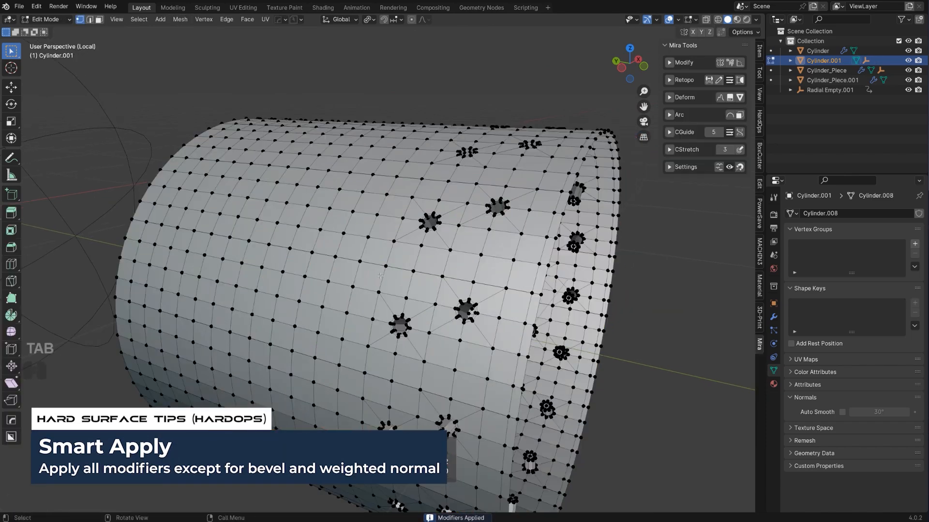
key(3)
key(3)
key(3)
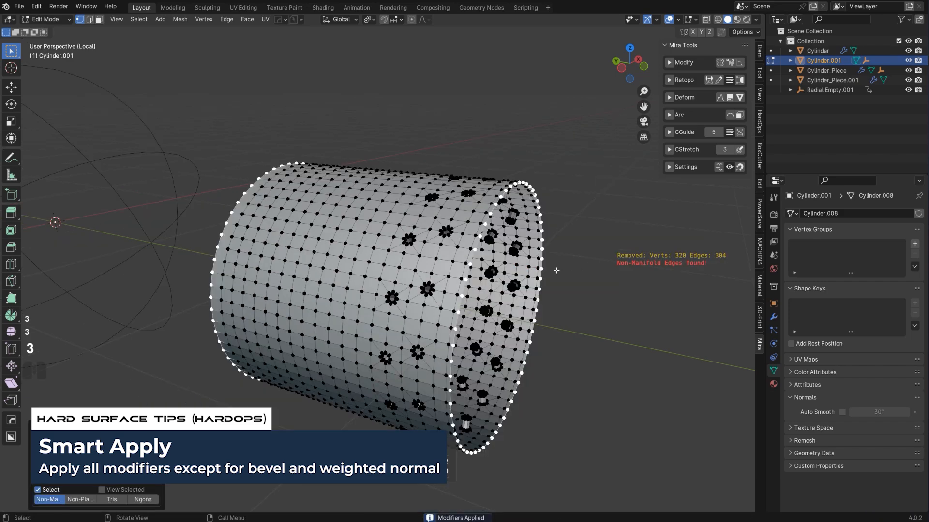
mouse_move(512, 244)
middle_down()
mouse_move(539, 254)
mouse_move(487, 238)
mouse_move(505, 233)
middle_up()
key(f)
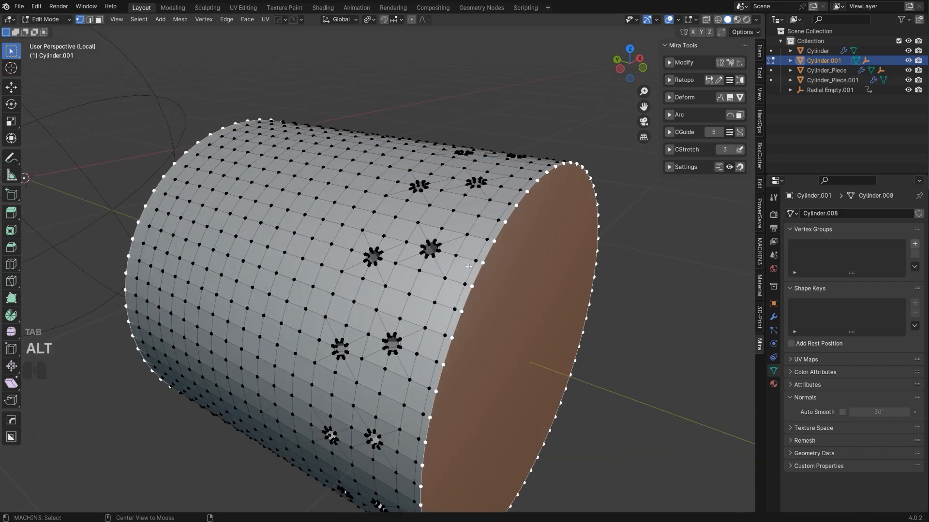
Step: Dissolve the edge loop nearest the capped end and bevel the end cap rim about 0.0075 m with 2 segments
key(Tab)
key(Tab)
key(x)
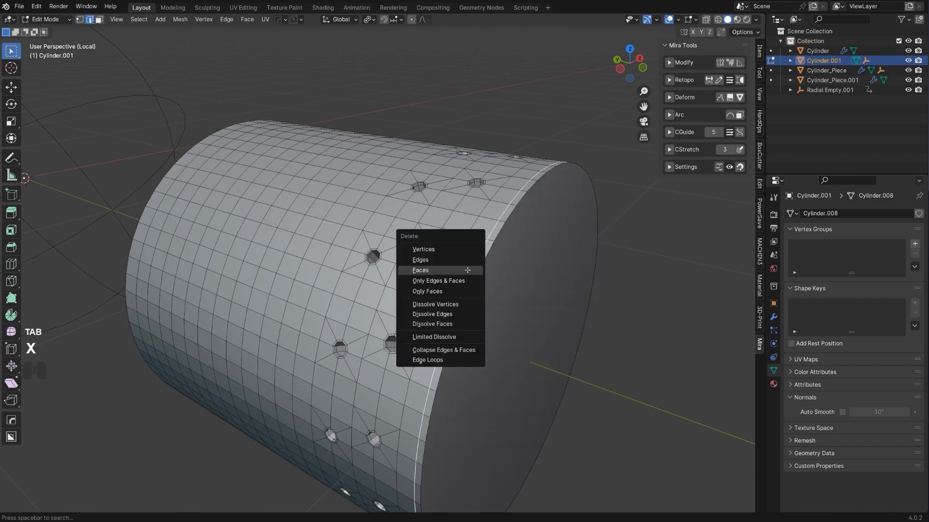
click(455, 314)
middle_drag(455, 313, 404, 298)
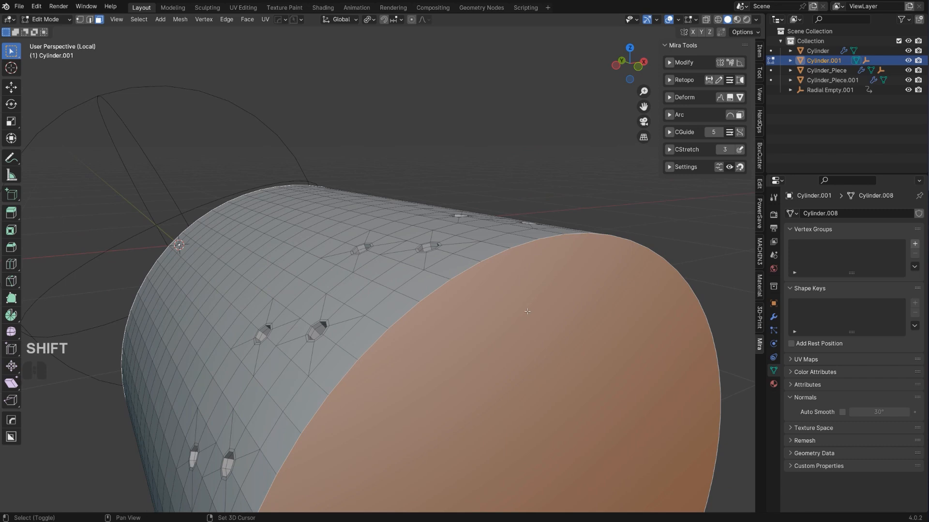
key(ctrl+b)
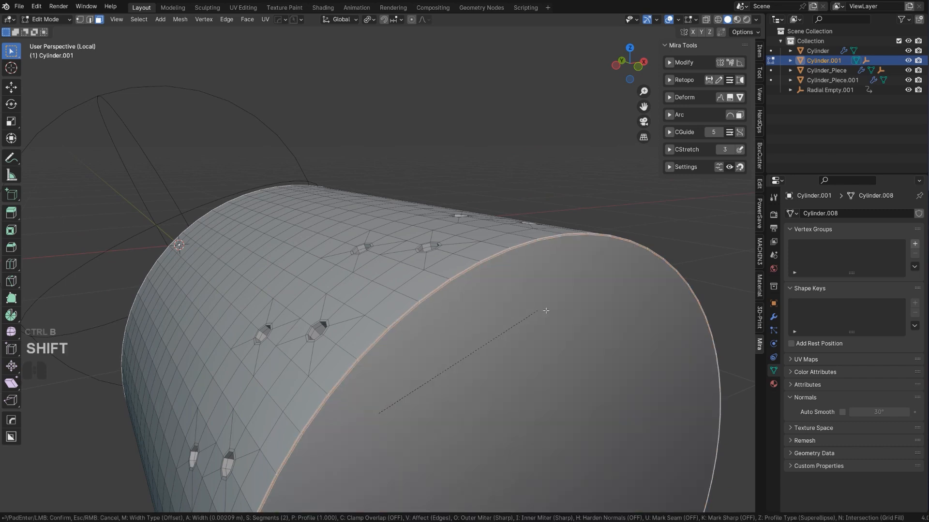
click(569, 321)
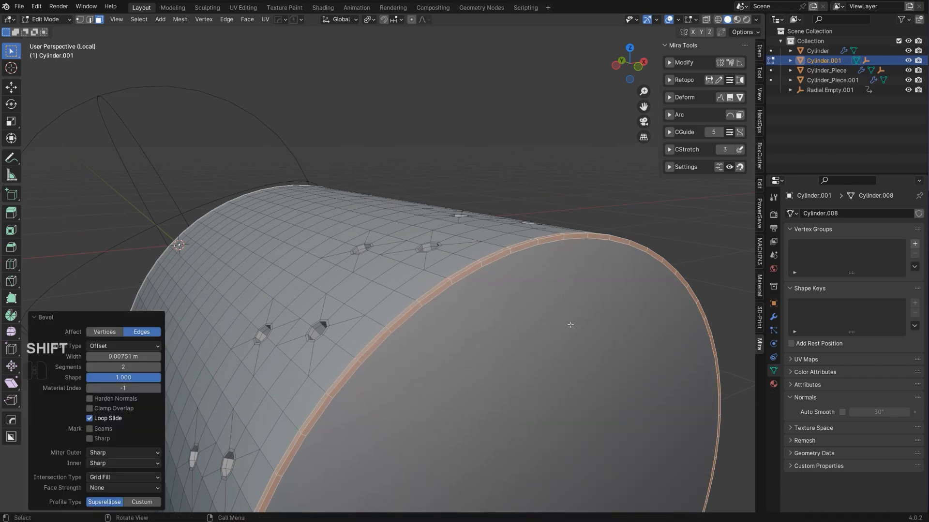
Step: Inset the front cap face twice, about 0.097 m and about 0.153 m
scroll(533, 324, down, 3)
key(Tab)
key(Tab)
click(483, 323)
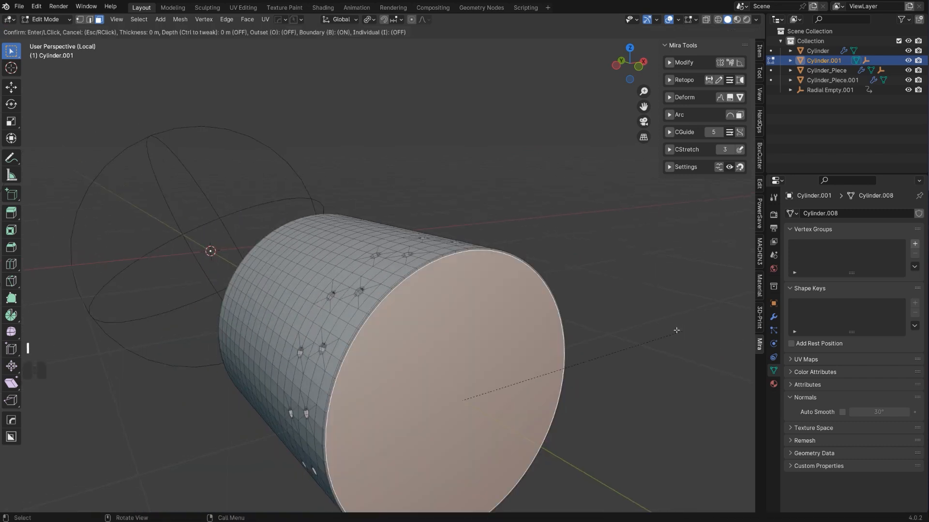
key(i)
click(674, 334)
key(i)
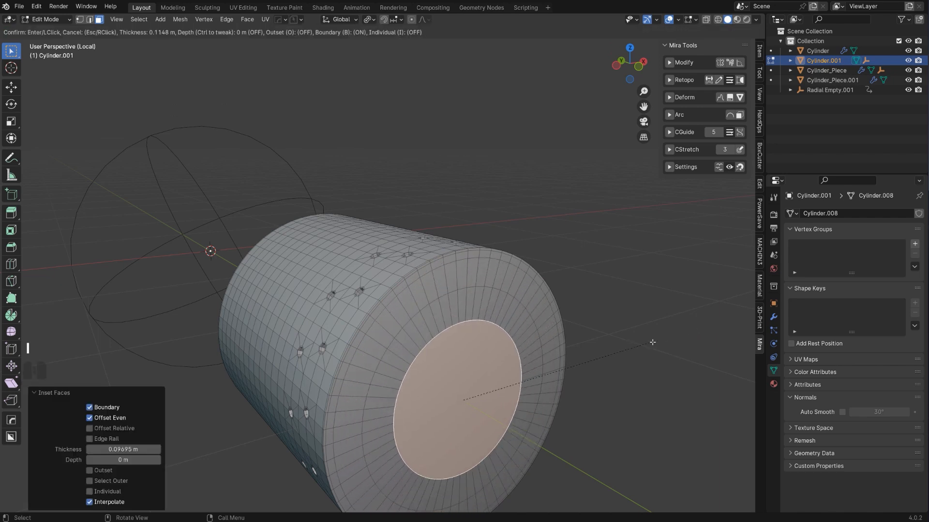
click(643, 350)
Step: Extrude the inner cap face into the cylinder as a deep recess and scale the recess floor
key(e)
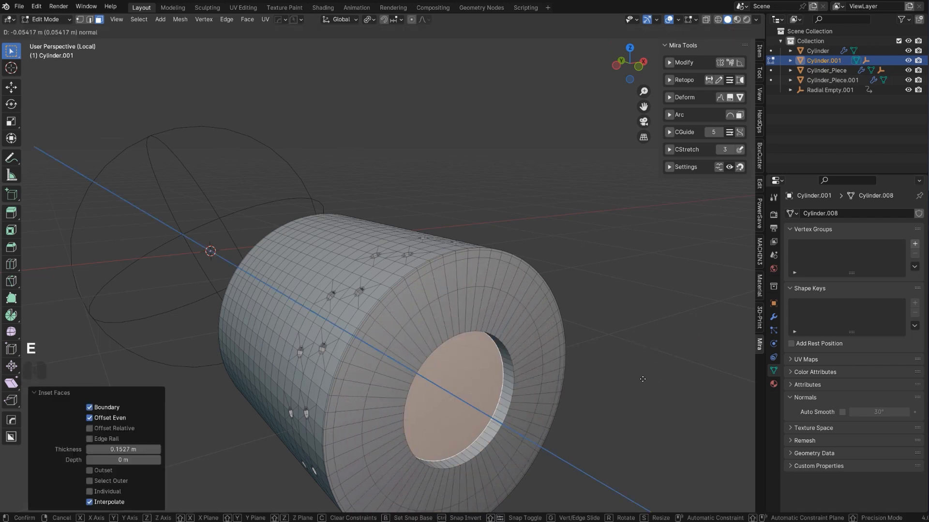
click(572, 356)
key(s)
click(538, 357)
Step: Chamfer the recess's opening edge loop about 0.065 m with 1 segment
key(Tab)
click(519, 395)
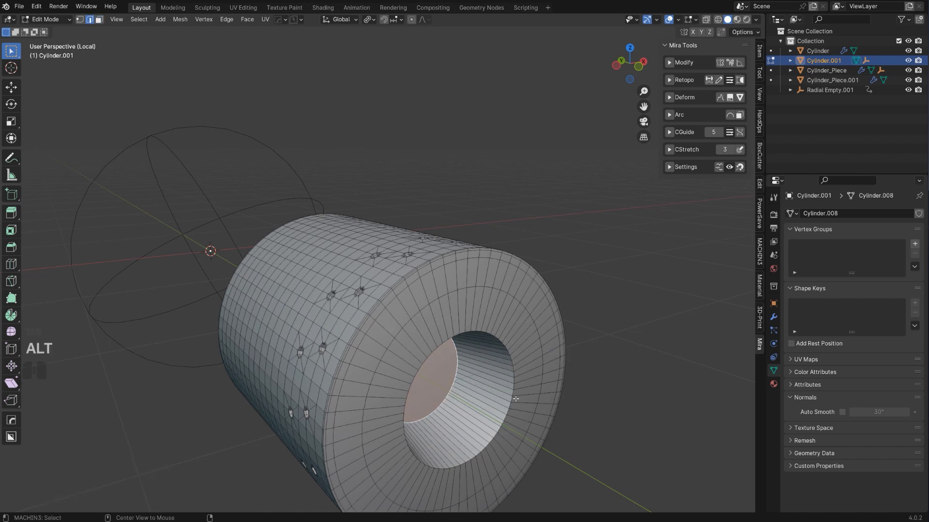
alt+click(526, 404)
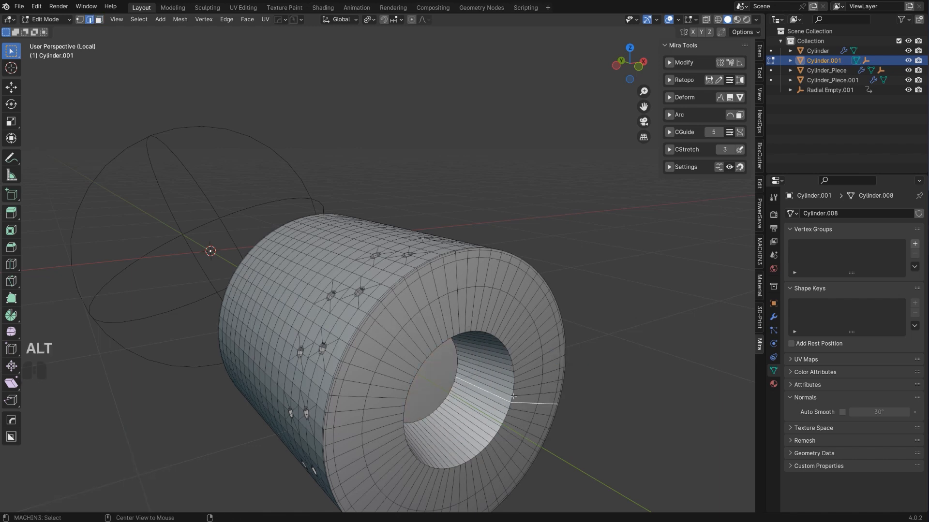
alt+click(514, 398)
key(ctrl+b)
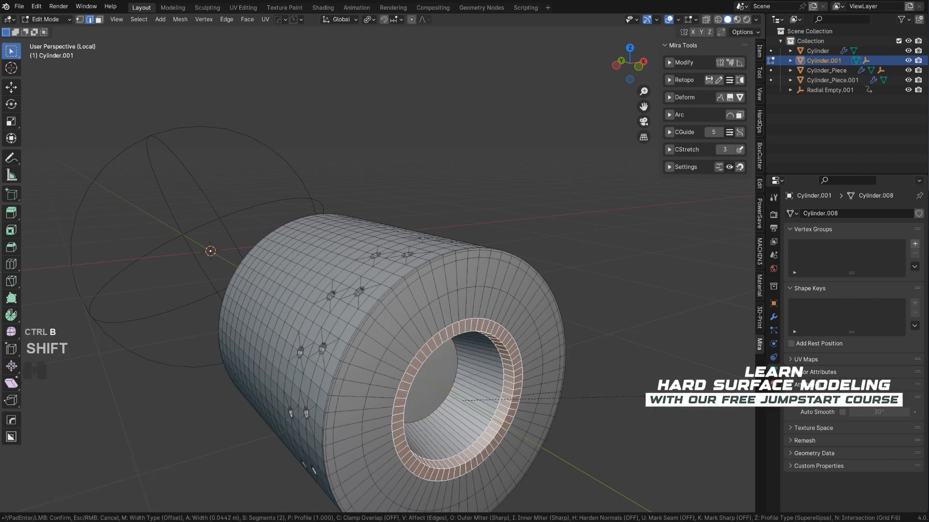
click(678, 397)
Step: Bevel both chamfer edge loops and the recess floor edge about 0.0053 m with 2 segments
shift+middle_drag(479, 421, 429, 375)
scroll(428, 375, up, 3)
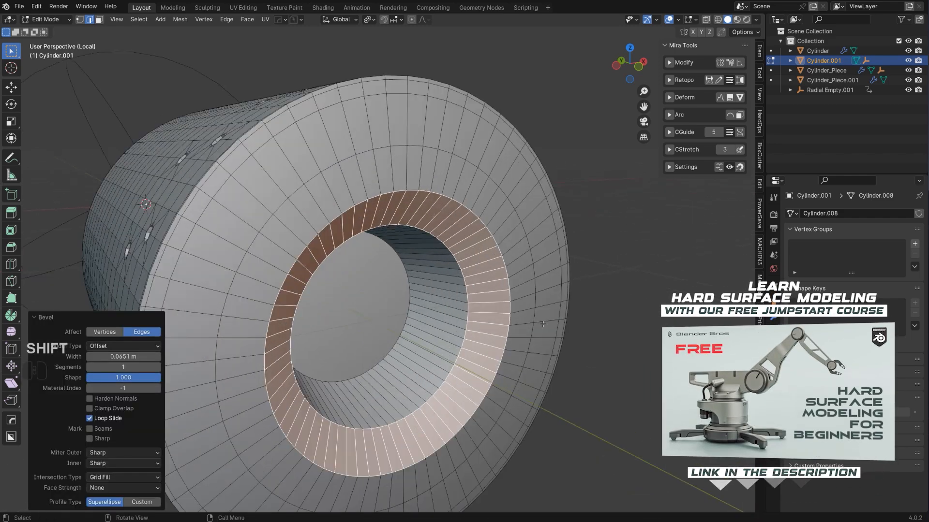
alt+shift+click(463, 326)
alt+shift+click(510, 317)
scroll(513, 316, up, 3)
key(ctrl+b)
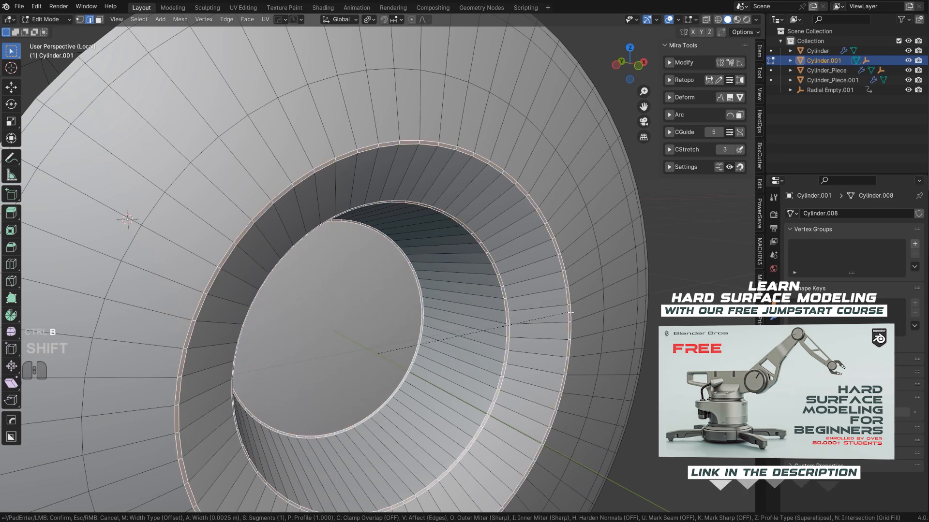
scroll(583, 316, up, 1)
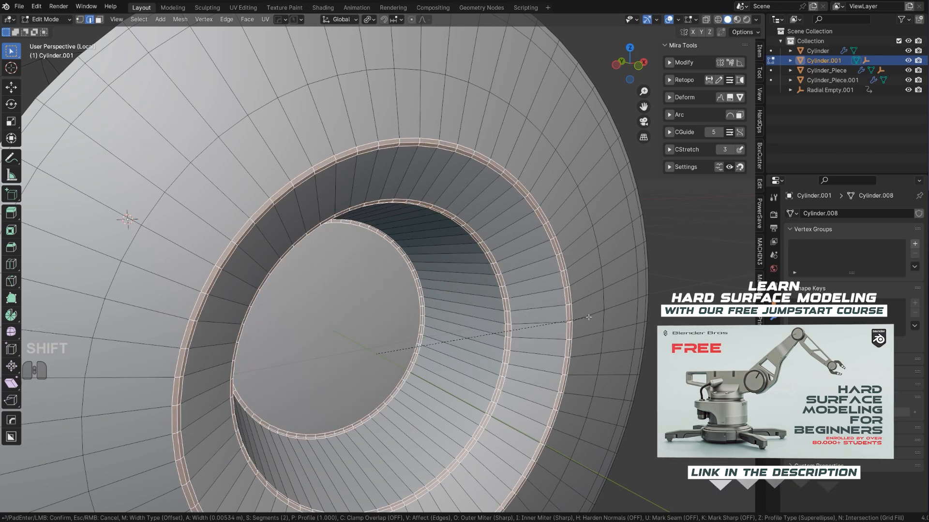
click(588, 318)
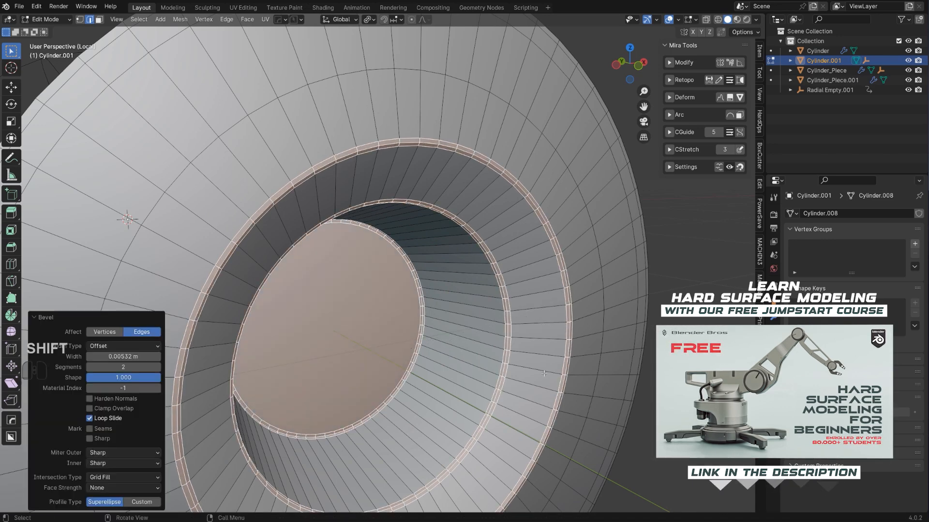
Step: Add level 2 subdivision to the cylinder, shade it smooth and exit local view
key(Tab)
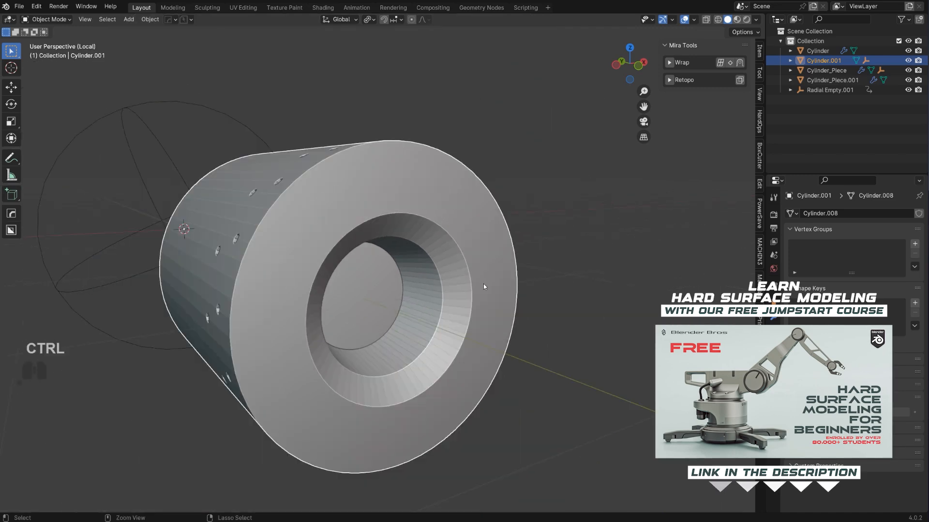
key(ctrl+2)
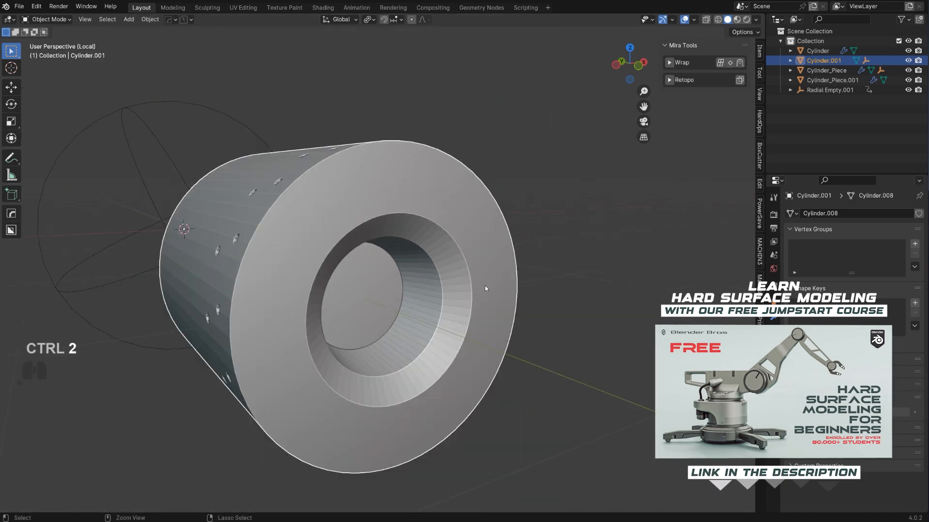
mouse_move(474, 292)
middle_down()
mouse_move(449, 265)
mouse_move(430, 277)
mouse_move(530, 291)
mouse_move(552, 311)
mouse_move(411, 262)
mouse_move(508, 303)
mouse_move(469, 291)
mouse_move(486, 292)
middle_up()
right_click(411, 262)
click(405, 262)
key(slash)
Step: Bevel the edge loop just inside the front cap's outer rim about 0.006 m with 1 segment
key(grave)
scroll(542, 281, down, 3)
middle_drag(415, 272, 489, 251)
key(KP_5)
key(grave)
key(grave)
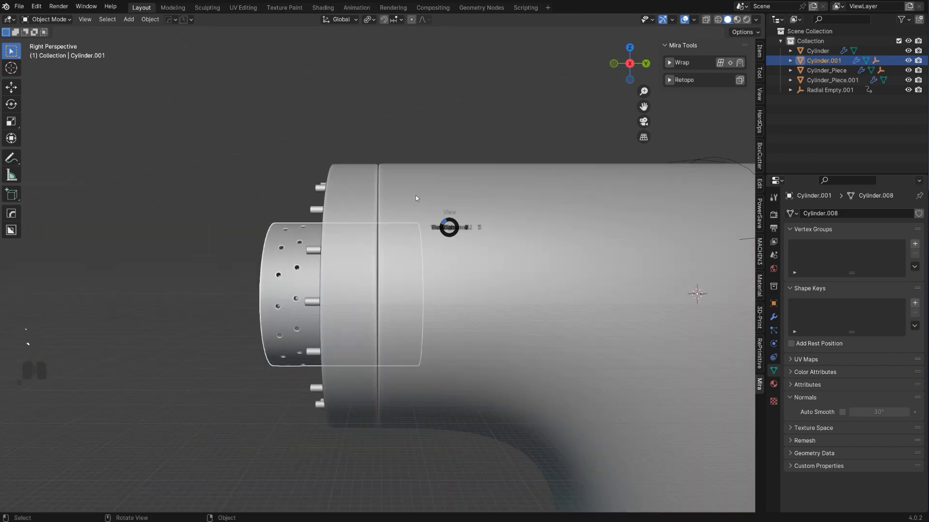
key(grave)
key(KP_5)
scroll(321, 239, up, 4)
key(Tab)
shift+middle_drag(372, 294, 479, 327)
scroll(459, 286, up, 1)
alt+click(438, 227)
scroll(437, 227, up, 3)
key(ctrl+b)
scroll(542, 204, down, 1)
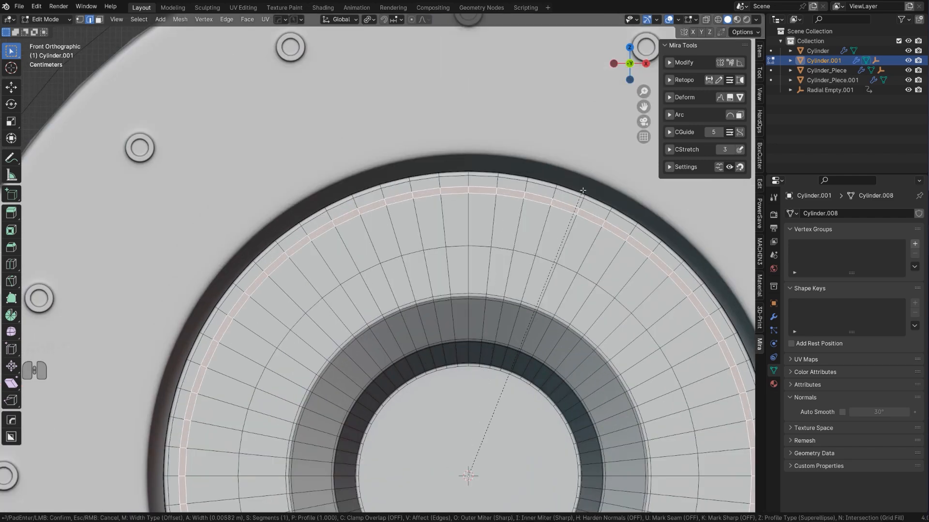
click(577, 199)
Step: Leave mesh editing and remove the cylinder's Subdivision modifier
key(shift+c)
key(Tab)
key(ctrl+grave)
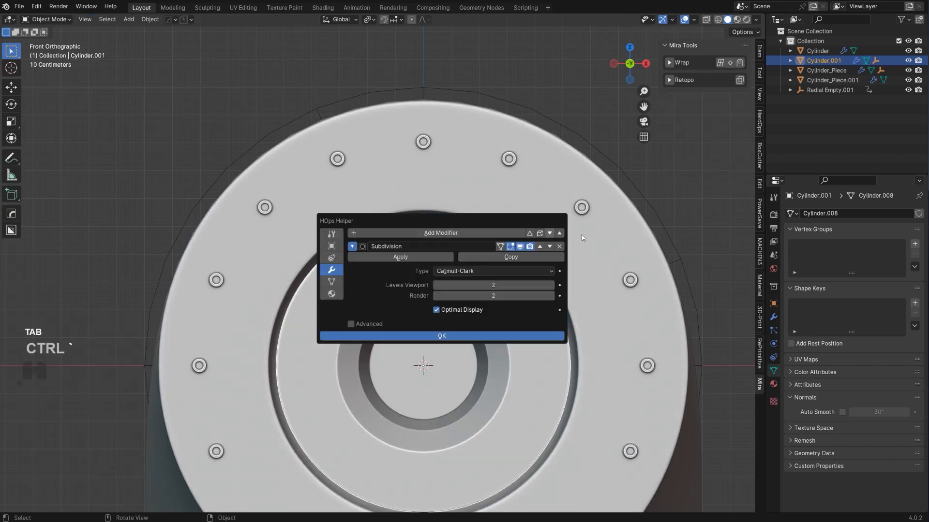
click(559, 246)
Step: Extrude the narrow ring of faces on the front cap about 0.04 m inward to form a circular groove
scroll(387, 271, up, 3)
key(Tab)
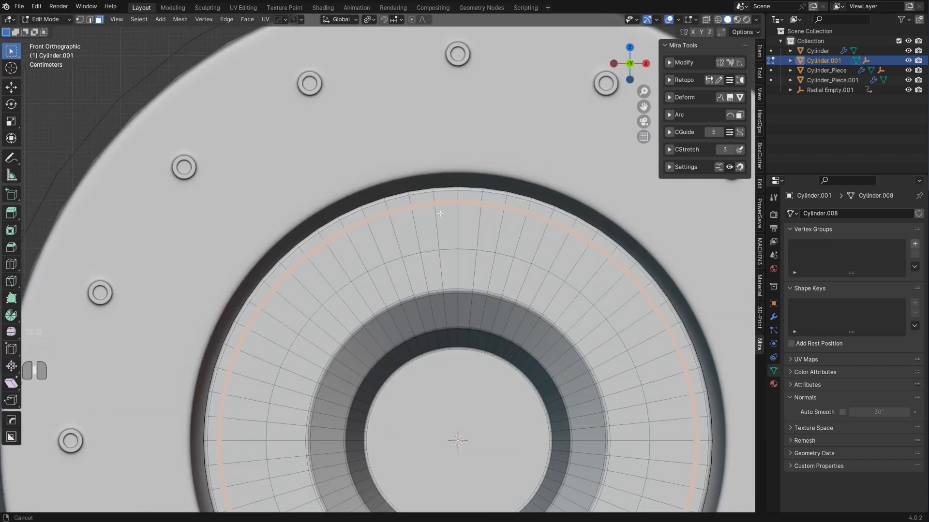
middle_drag(436, 290, 488, 233)
scroll(488, 232, up, 3)
key(e)
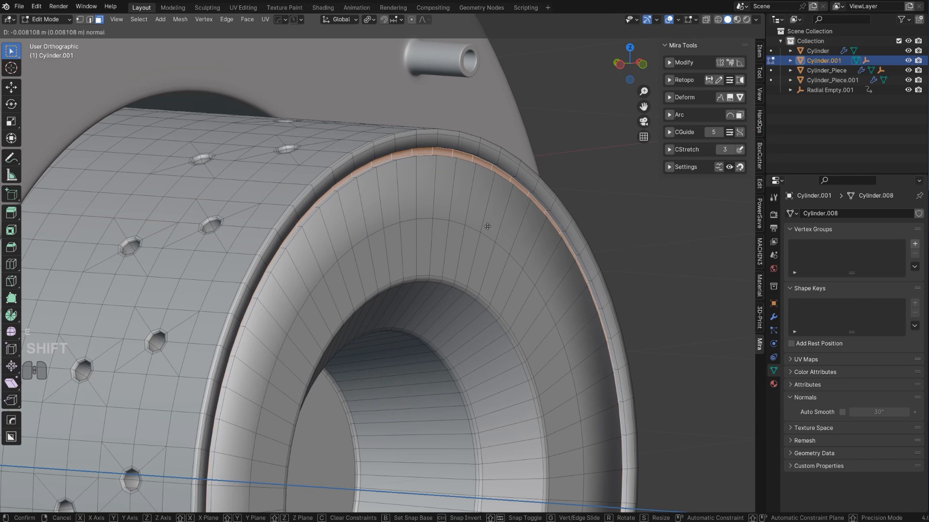
click(492, 250)
key(i)
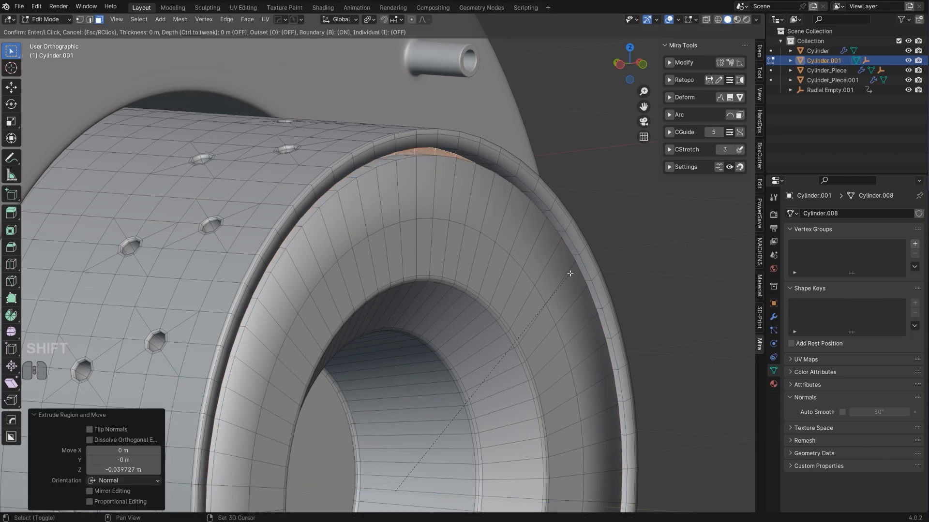
Step: Bevel the two rim edge loops of the front cap's circular groove about 0.004 m with 2 segments
key(Tab)
scroll(547, 277, up, 2)
key(F2)
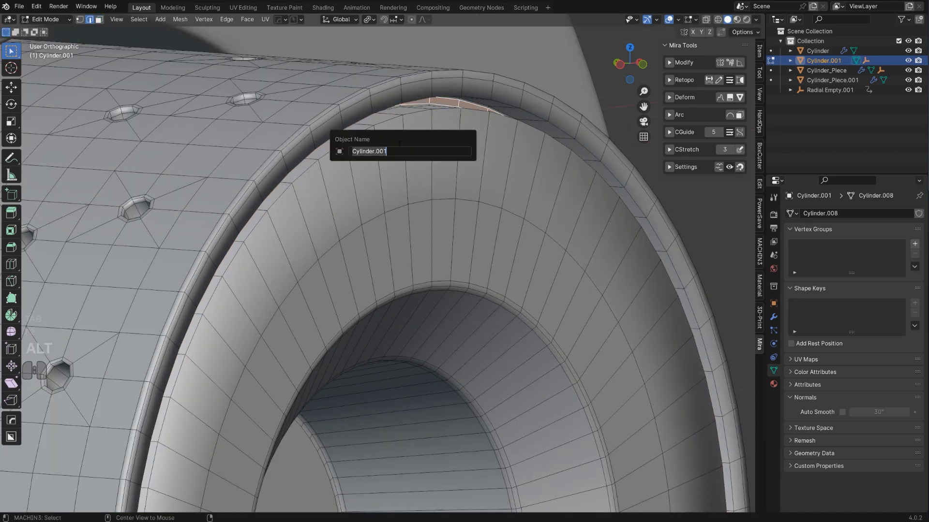
alt+click(392, 124)
alt+shift+click(380, 109)
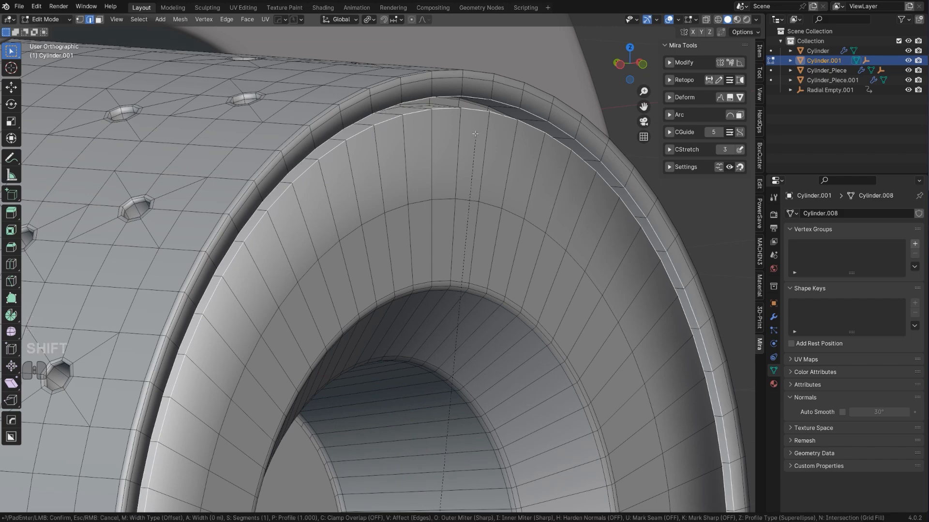
key(ctrl+b)
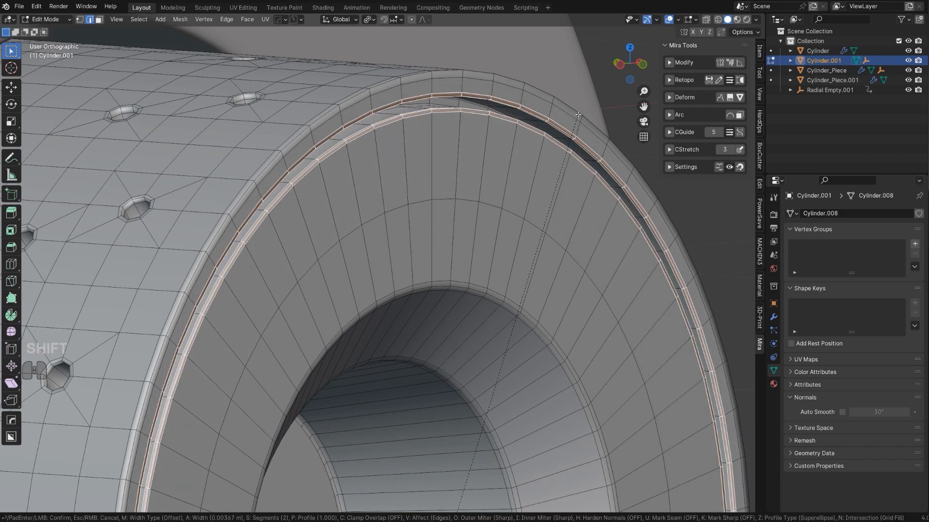
click(575, 116)
Step: Leave mesh editing and add level 2 subdivision to the perforated cylinder
key(Tab)
scroll(536, 144, down, 4)
scroll(494, 245, down, 3)
key(ctrl+2)
Step: Mirror the perforated cylinder across the T-shaped pipe to the opposite end
scroll(484, 252, down, 2)
middle_drag(460, 255, 380, 236)
key(KP_5)
scroll(380, 236, down, 1)
click(423, 114)
middle_drag(423, 116, 362, 239)
click(362, 240)
shift+click(462, 215)
key(x)
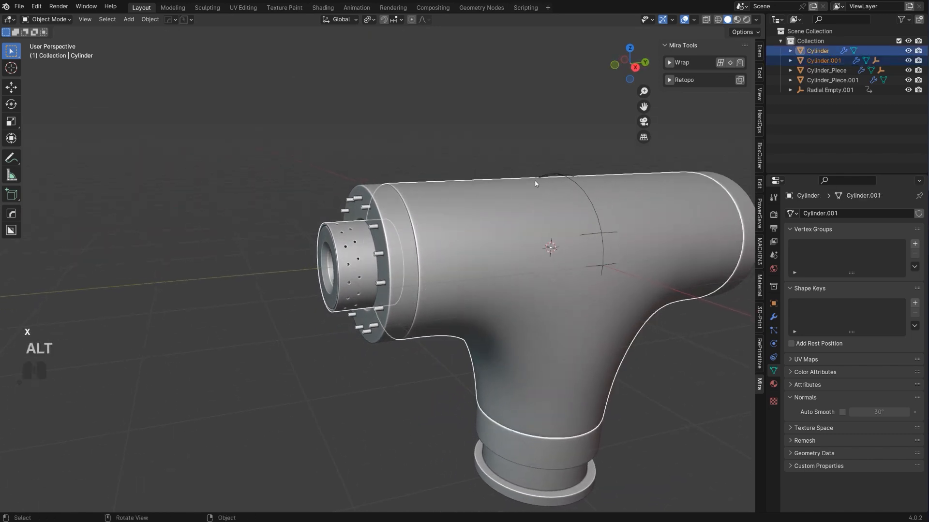
key(alt+x)
click(540, 188)
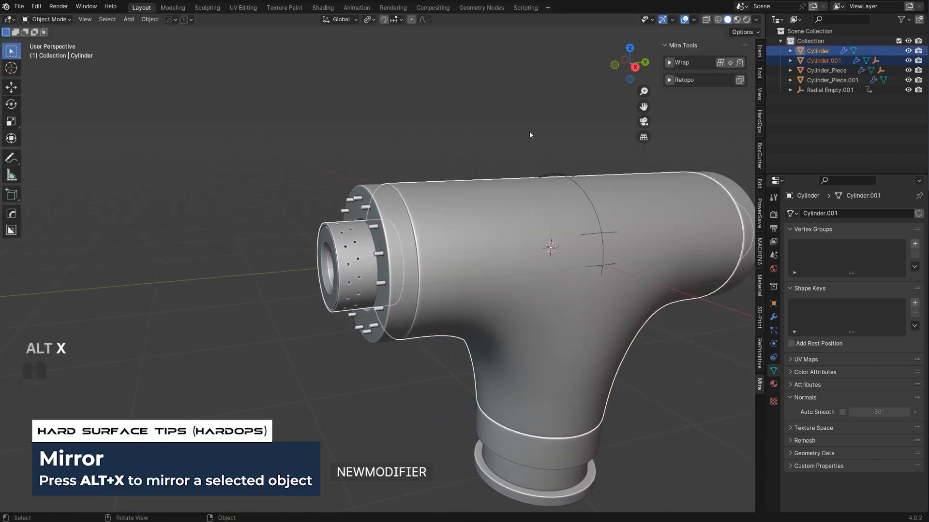
Step: Add a cylinder mesh and rotate it 90° about the X axis
mouse_move(461, 153)
middle_down()
mouse_move(581, 141)
mouse_move(450, 154)
middle_up()
scroll(423, 185, up, 1)
middle_drag(350, 222, 434, 239)
key(shift+a)
mouse_move(435, 242)
click(496, 312)
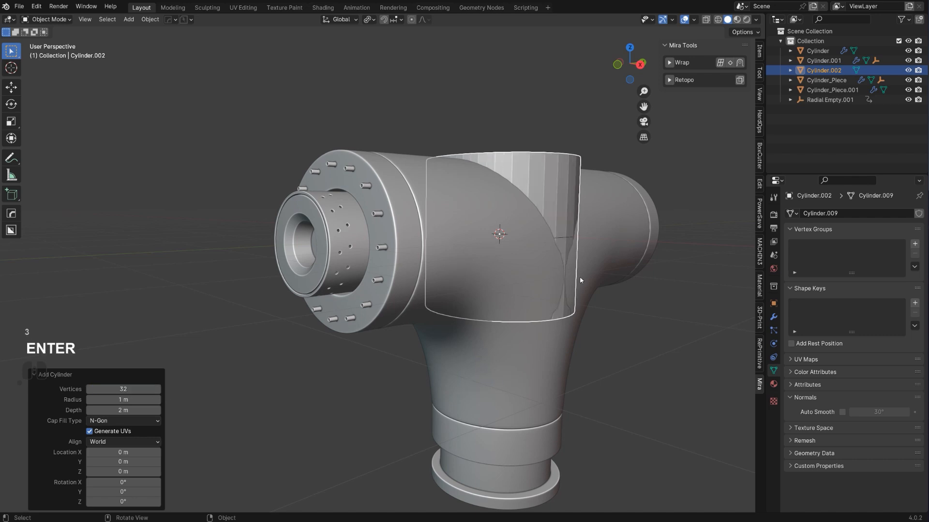
middle_drag(576, 288, 516, 284)
text(rx90)
key(Return)
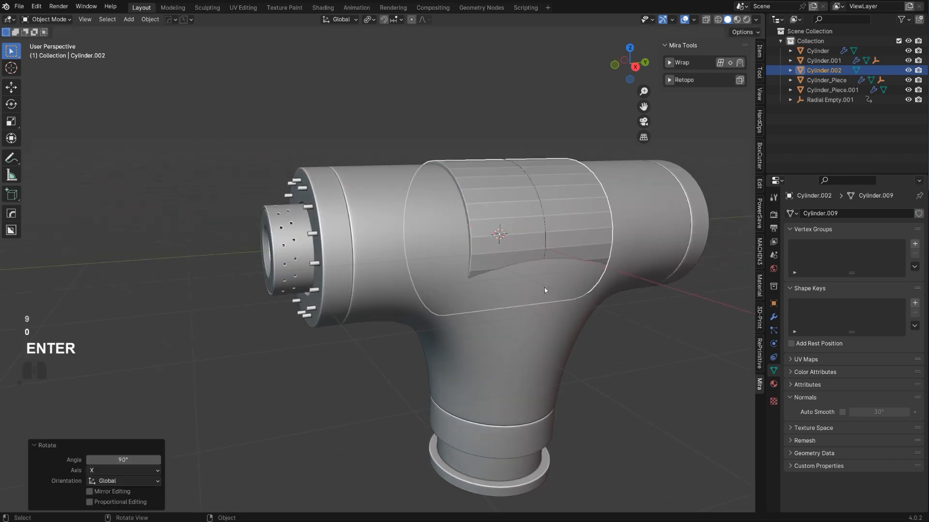
Step: Move the new cylinder along Y into the perforated cylinder's front opening and scale it by about 0.41 to fit inside
key(s)
click(603, 292)
key(g)
key(y)
click(387, 296)
key(s)
click(315, 277)
middle_drag(276, 287, 492, 280)
scroll(484, 295, up, 5)
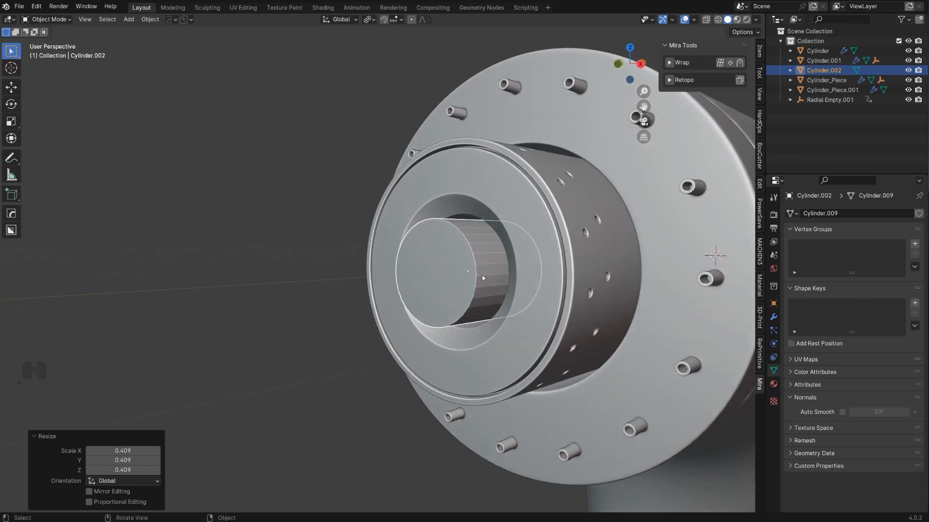
Step: Inset both end faces of the small cylinder, the rear one about 0.21 m, and delete the inner faces
key(Tab)
click(464, 278)
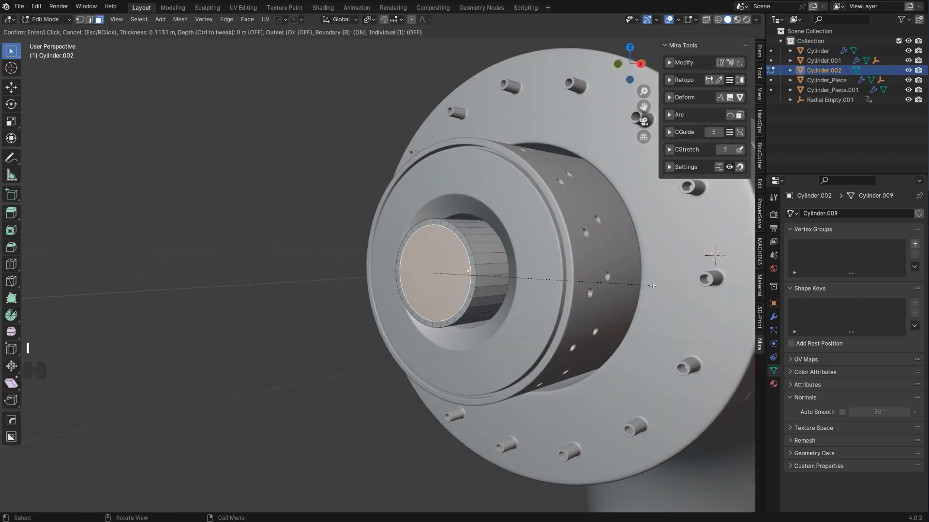
key(slash)
scroll(413, 298, up, 5)
scroll(413, 298, down, 8)
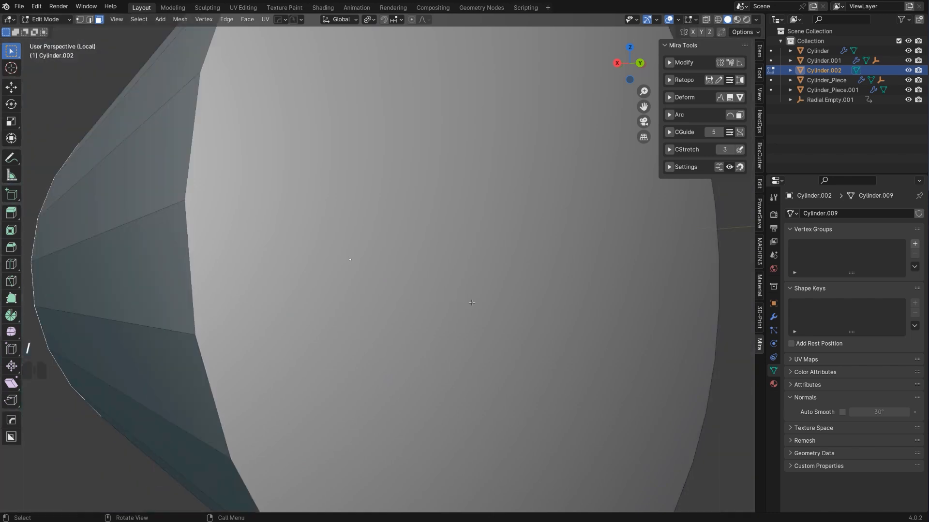
key(i)
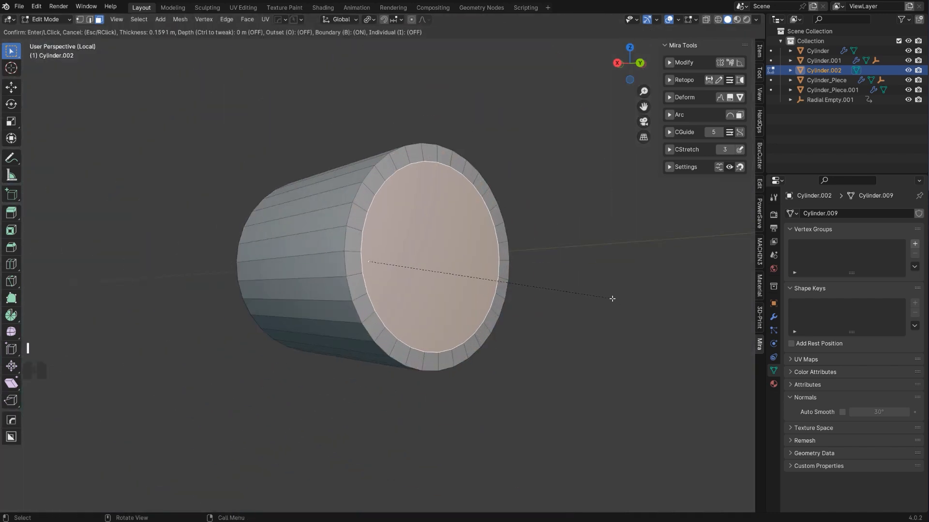
click(607, 300)
key(x)
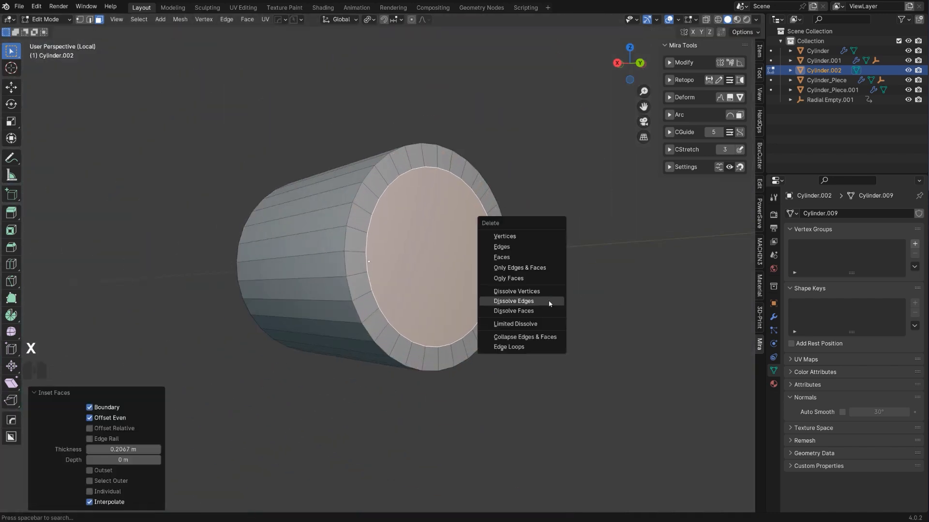
click(530, 260)
Step: Bridge the two open inner edge loops of the small cylinder to form the tube's inner wall
middle_drag(496, 247, 406, 250)
alt+shift+click(403, 249)
key(ctrl+z)
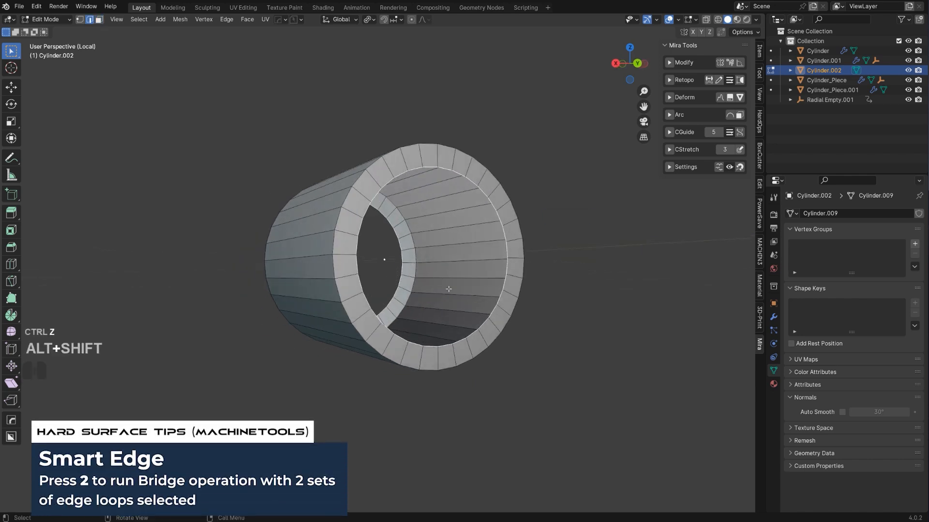
key(2)
key(Tab)
key(Tab)
Step: Bevel the inner and outer edge loops at both tube ends about 0.013 m with 2 segments
mouse_move(505, 217)
middle_down()
mouse_move(521, 228)
mouse_move(375, 233)
middle_up()
alt+shift+click(508, 234)
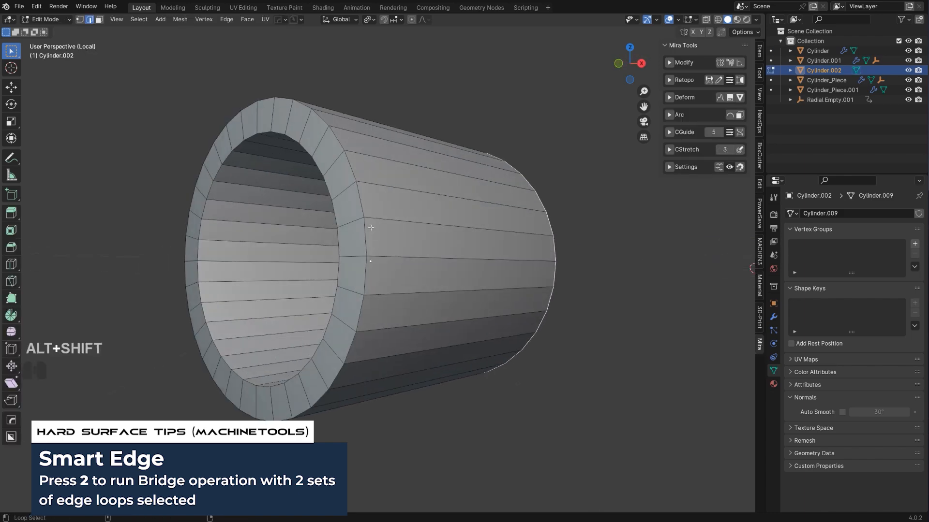
alt+shift+click(338, 211)
scroll(341, 211, up, 1)
key(ctrl+b)
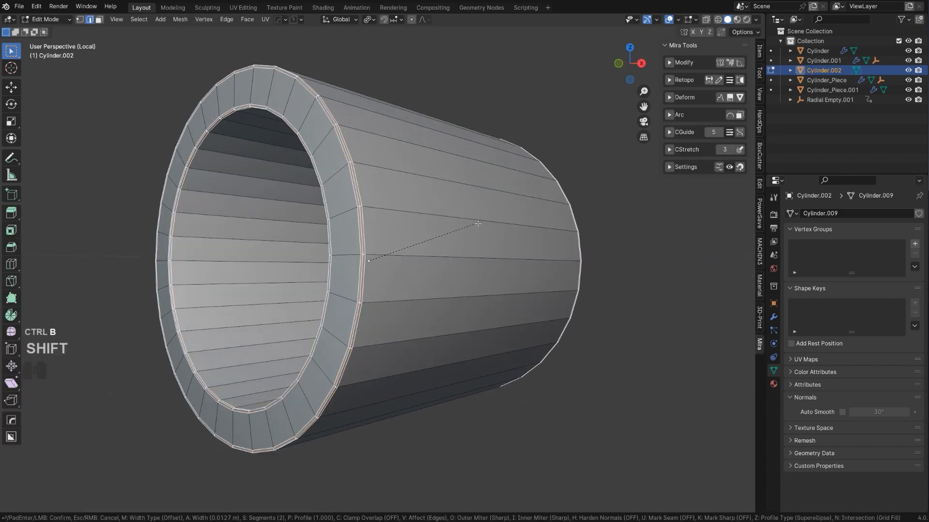
click(485, 225)
Step: Add level 2 subdivision to the tube, shade it smooth and exit local view
key(Tab)
key(ctrl+2)
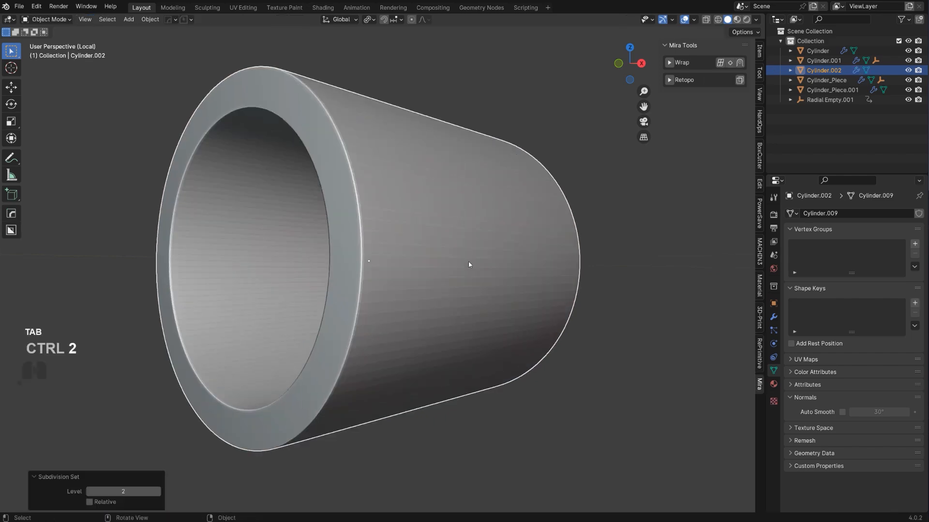
right_click(503, 279)
click(503, 274)
key(KP_Divide)
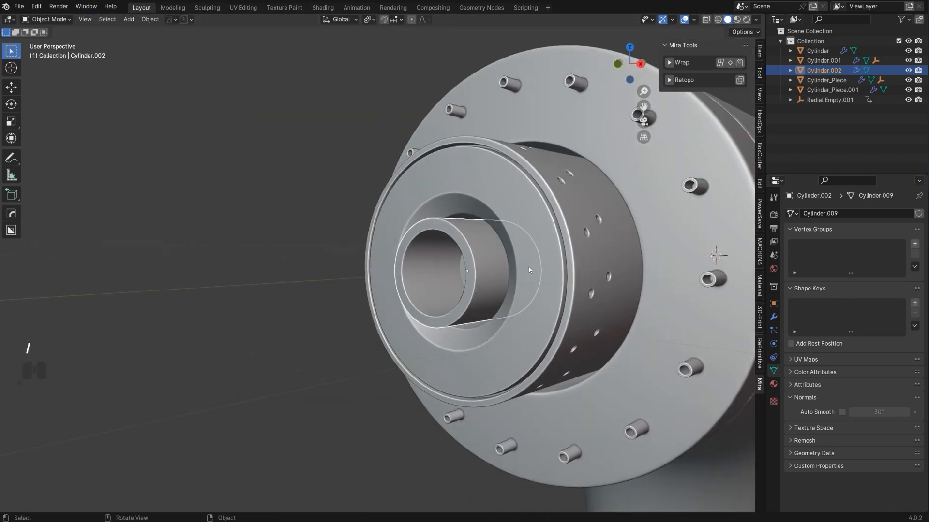
Step: Mirror the small tube across the T-shaped pipe to the opposite end and clear the selection
click(286, 344)
scroll(374, 302, down, 3)
shift+click(530, 245)
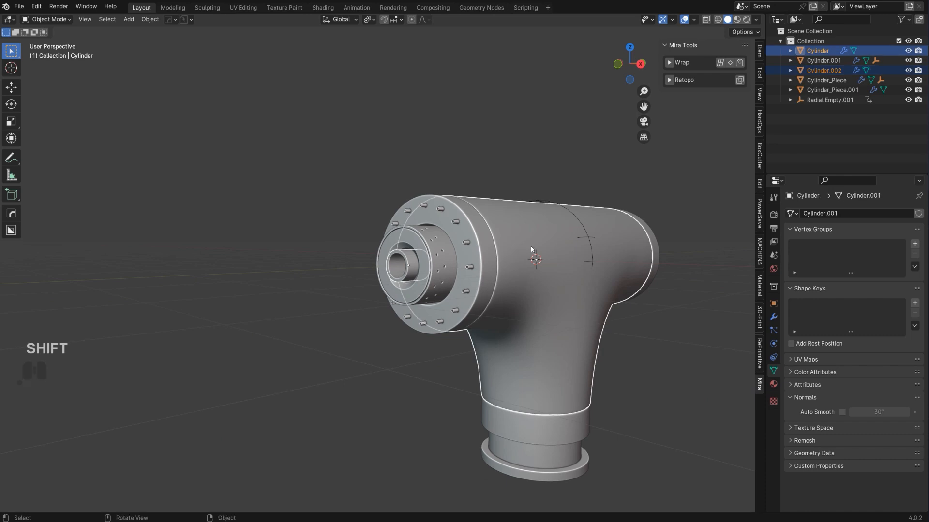
key(alt+x)
middle_drag(507, 250, 538, 205)
shift+middle_drag(538, 205, 511, 198)
scroll(537, 251, down, 2)
click(554, 291)
Step: Add a plane and scale it up about 12.8 times as a ground surface
key(shift+a)
mouse_move(548, 290)
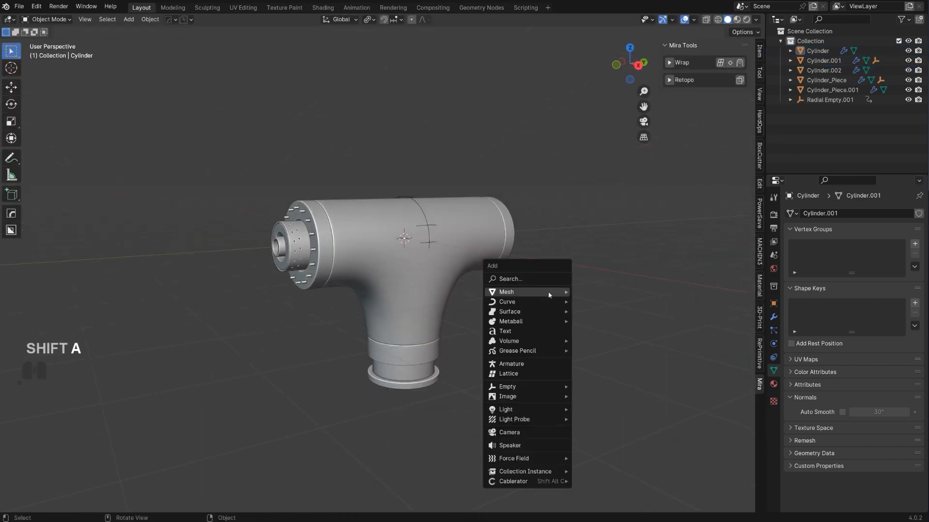
click(617, 315)
key(s)
click(277, 194)
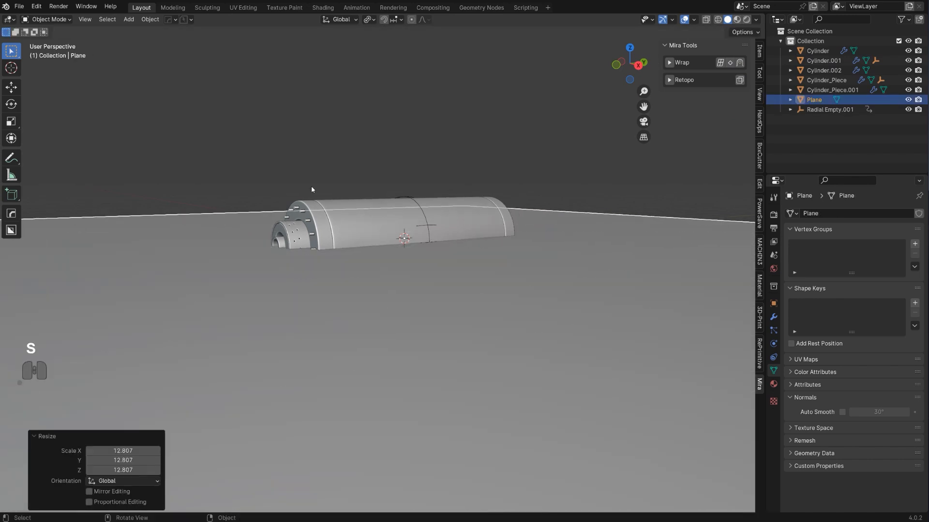
Step: Lower the plane about 4.6 m along Z to the pipe's base and apply its scale
key(g)
key(z)
click(483, 360)
key(ctrl+a)
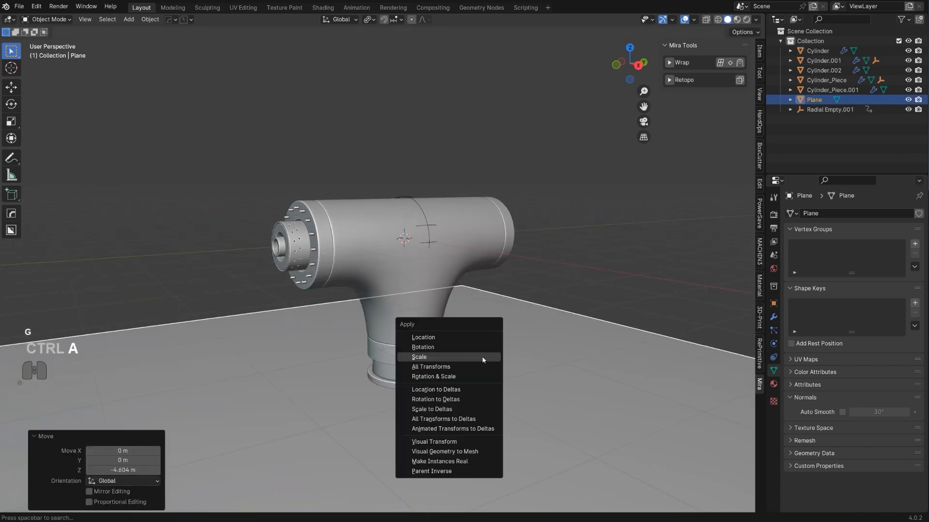
click(418, 357)
scroll(460, 310, down, 5)
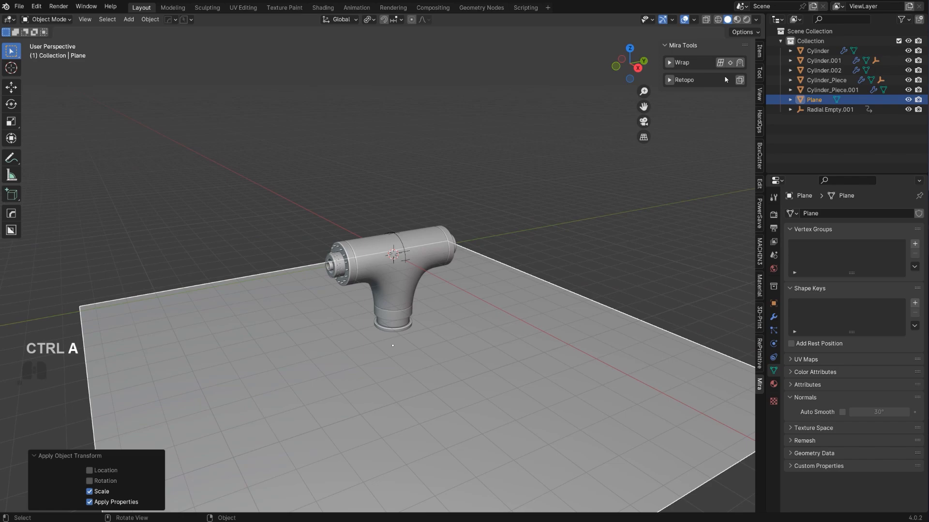
Step: Switch the viewport to Rendered shading and save a new version of the file with PowerSave
click(746, 20)
click(187, 20)
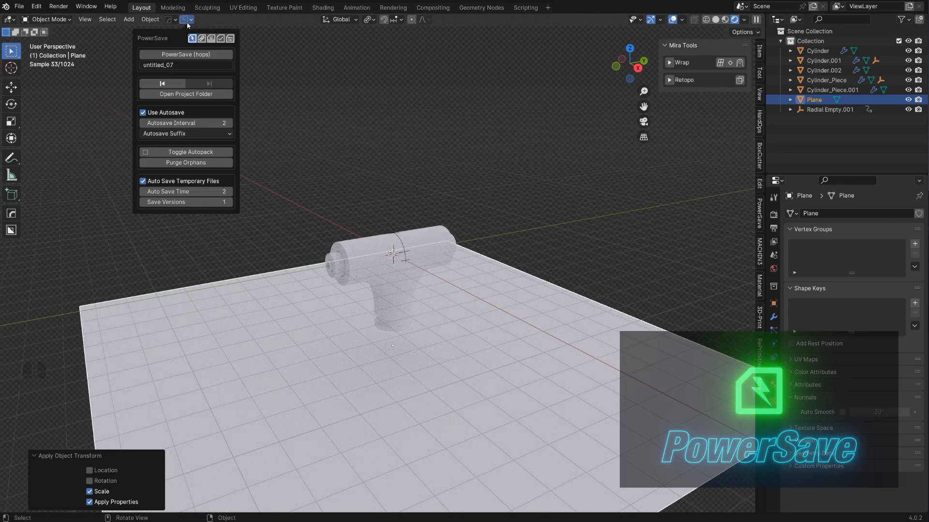
click(188, 55)
scroll(466, 265, up, 3)
scroll(466, 265, up, 4)
Step: Apply the Shiny Plastic material from the MaterialWorks Plastic library to the main T-shaped pipe body
click(479, 257)
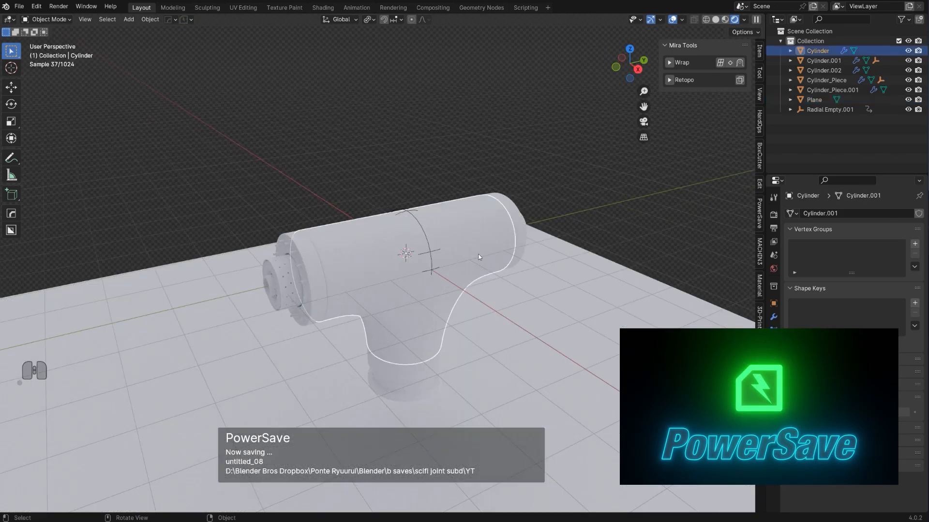
shift+middle_drag(479, 257, 460, 217)
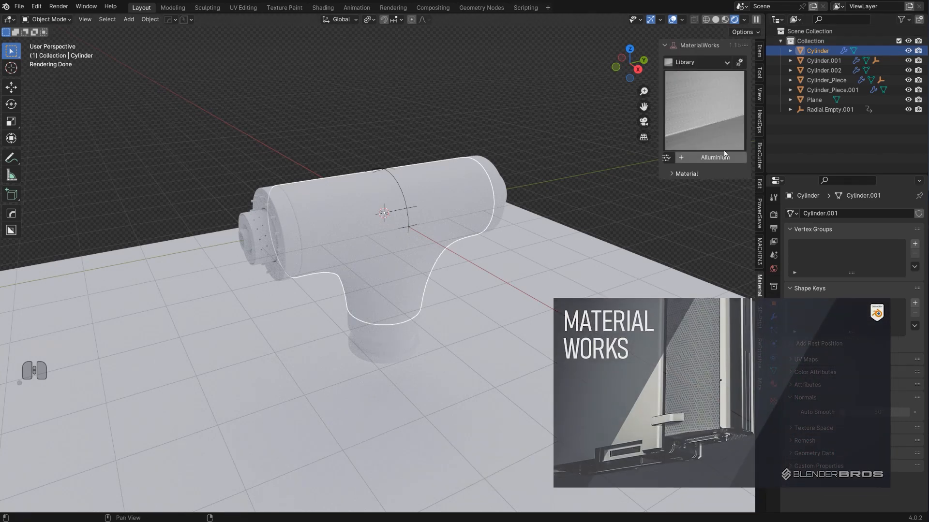
click(712, 63)
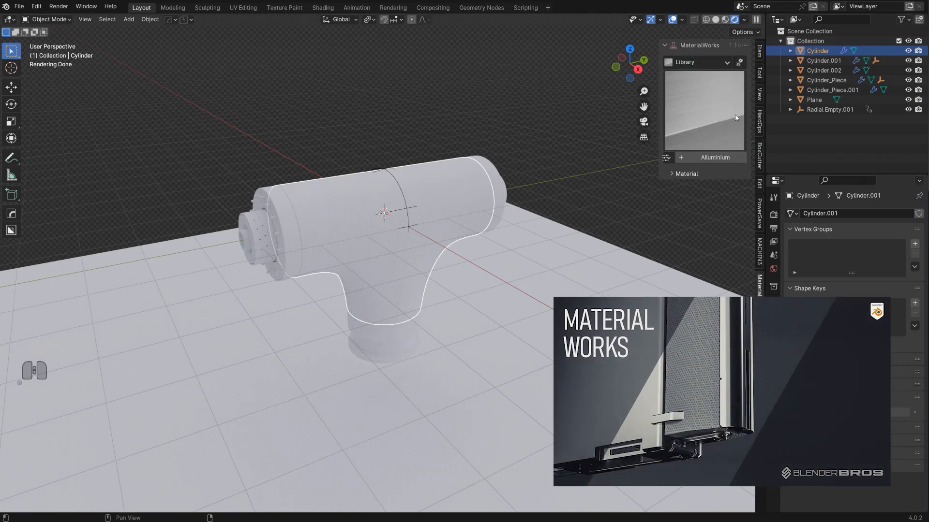
click(701, 63)
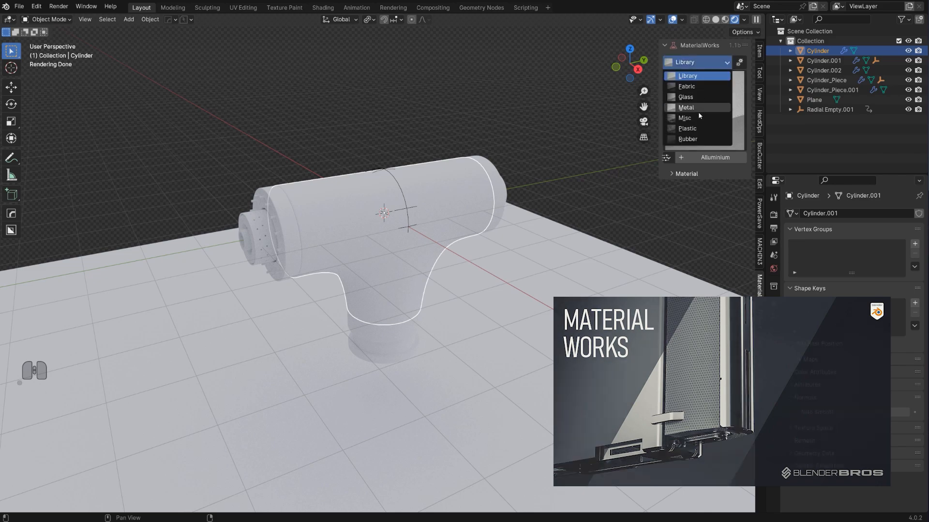
click(696, 128)
click(707, 120)
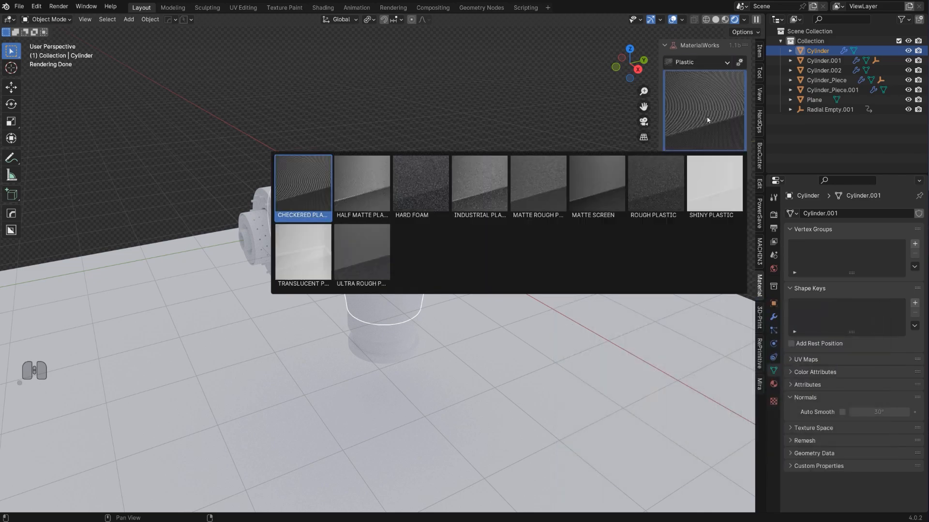
click(721, 182)
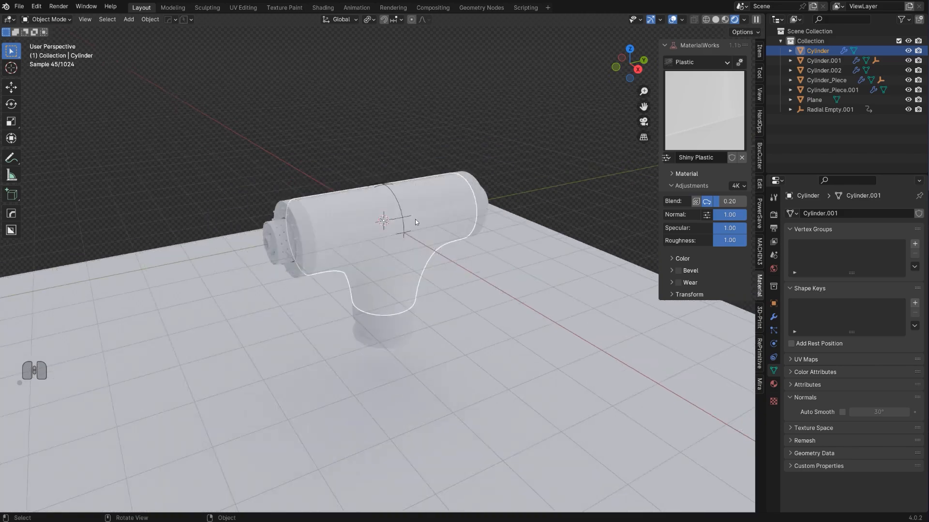
Step: Apply the Alluminium material from the MaterialWorks Metal library to the pipe's bolted end caps
scroll(460, 263, up, 2)
click(497, 305)
click(698, 61)
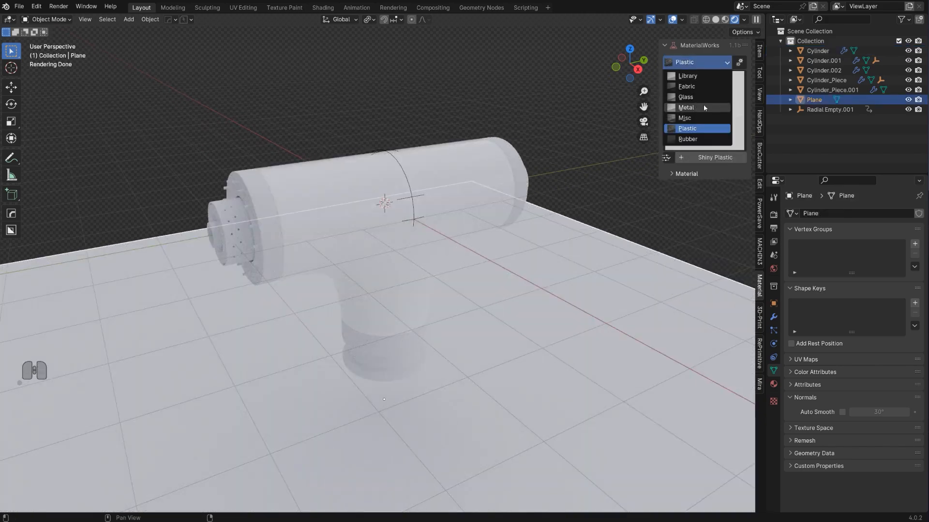
click(686, 107)
click(381, 179)
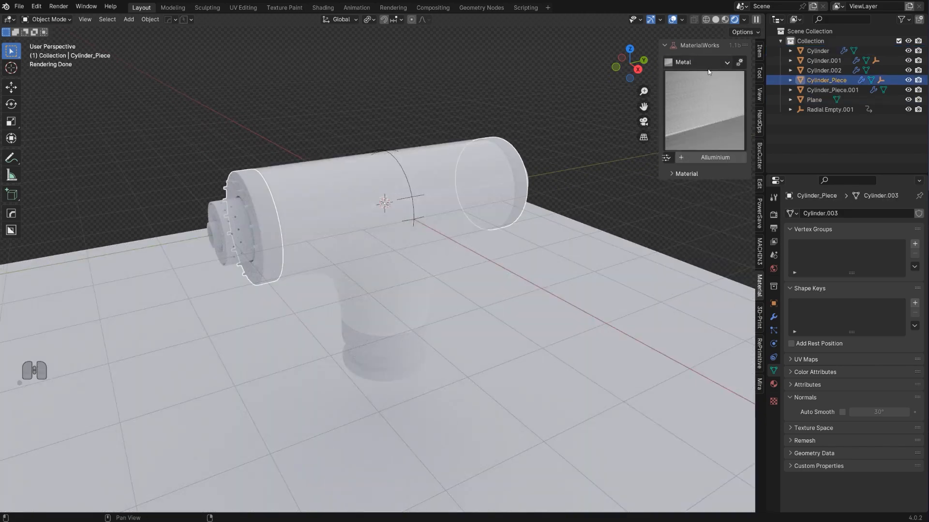
click(727, 62)
click(697, 107)
click(725, 121)
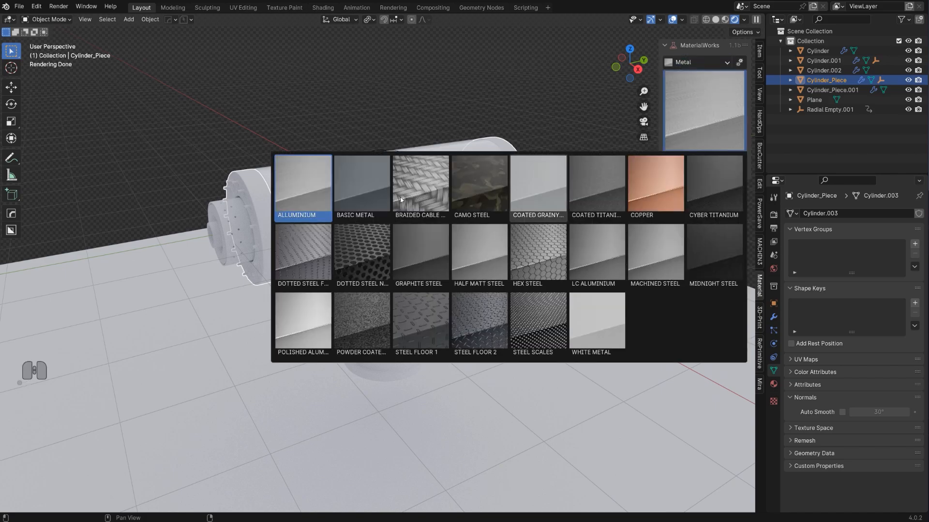
click(310, 193)
middle_drag(311, 193, 365, 216)
Step: Copy the bolted end cap's Alluminium material to the perforated cylinder and the inner tube
click(342, 215)
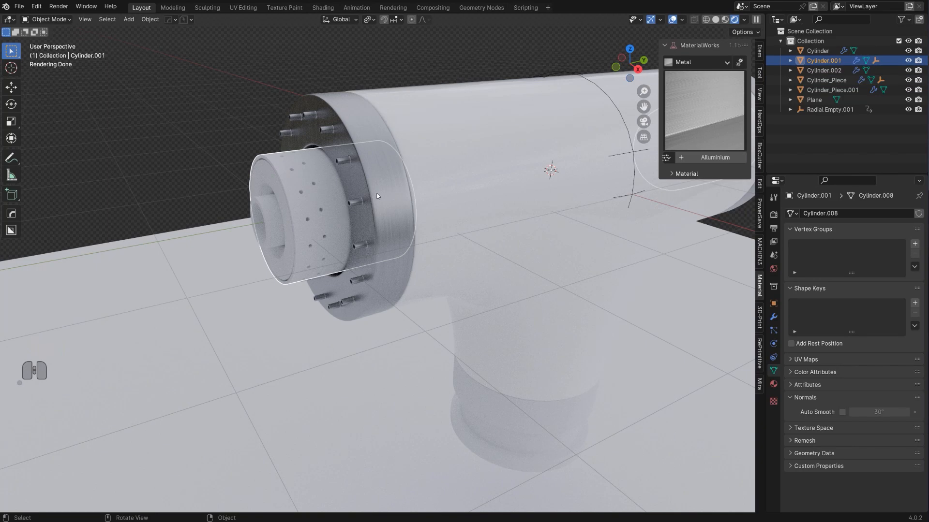
shift+click(274, 215)
shift+click(355, 185)
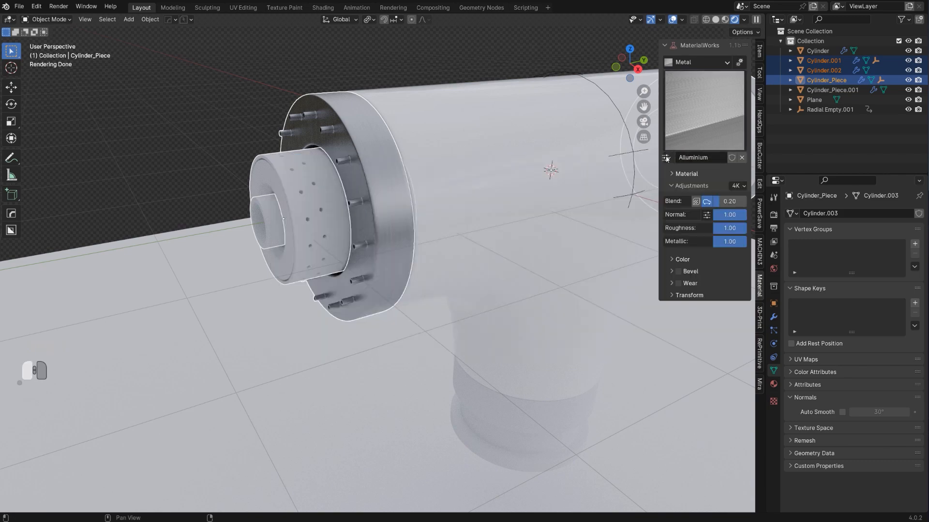
click(666, 158)
click(725, 218)
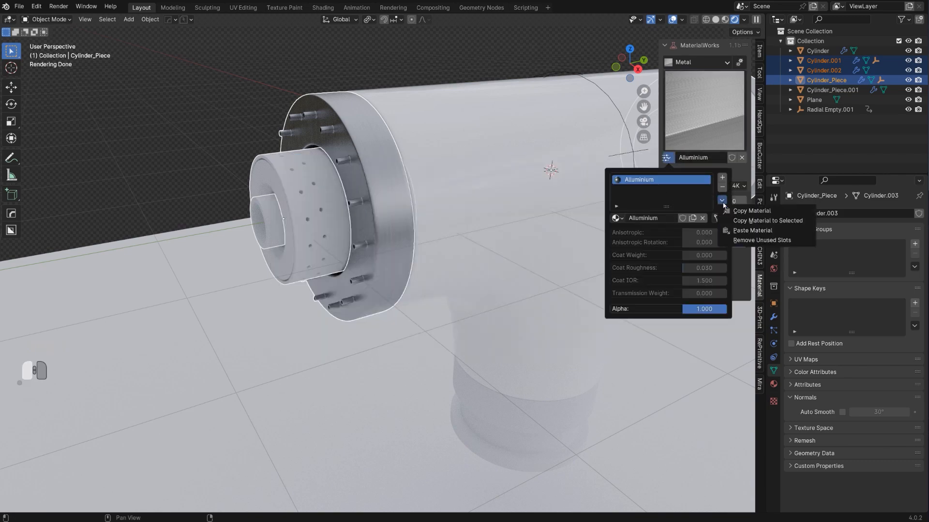
click(740, 221)
Step: Copy the Alluminium material from the perforated cylinder to the end piece of the pipe's lower branch
middle_drag(495, 183, 475, 187)
click(453, 373)
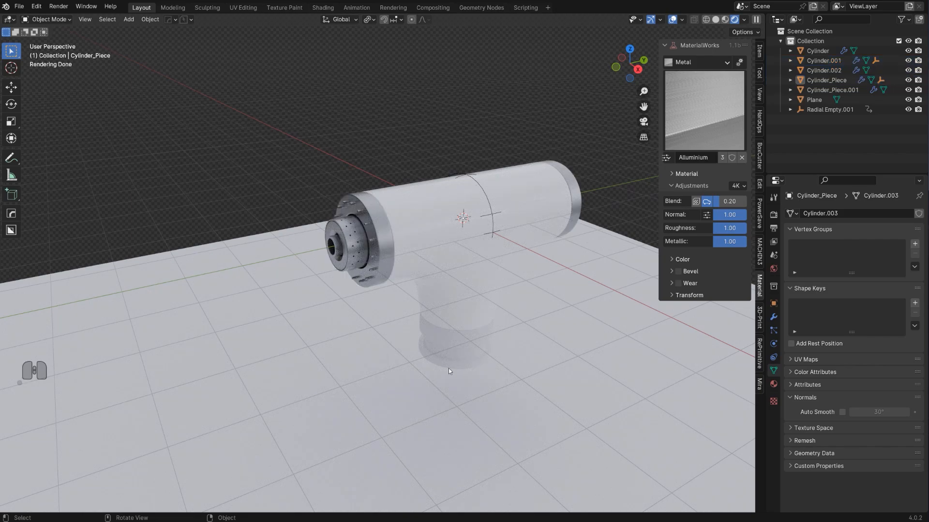
shift+click(423, 234)
click(666, 158)
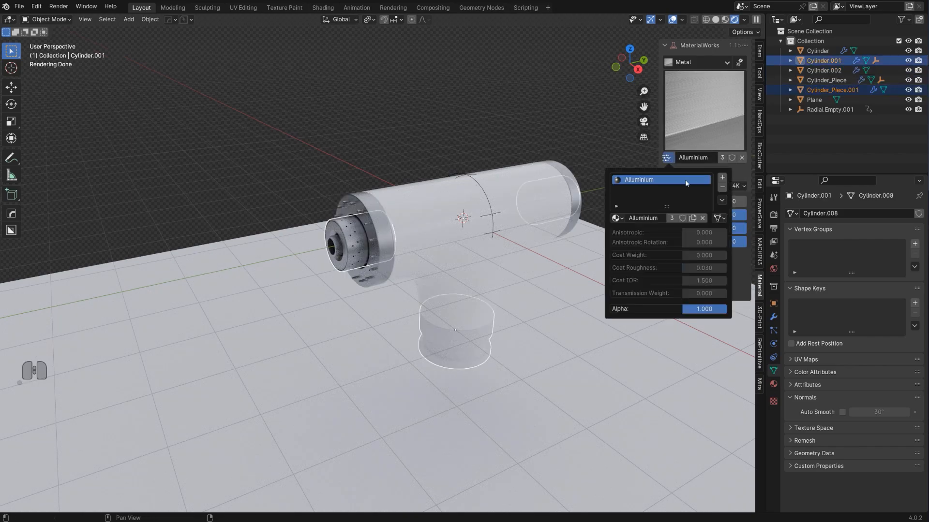
click(726, 201)
click(740, 221)
click(461, 144)
Step: Apply the Basic Metal material to the ground plane and scale the plane up by about 2.02
shift+middle_drag(463, 232, 399, 160)
click(509, 280)
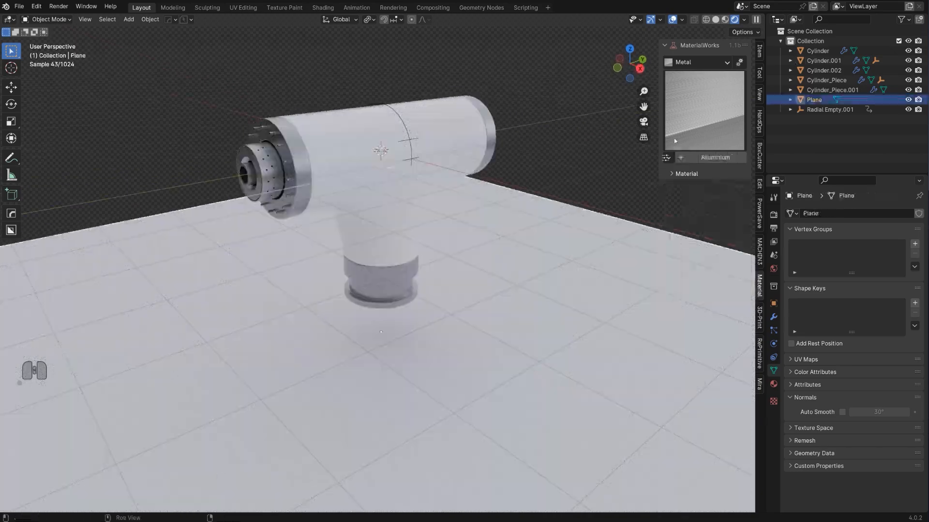
click(712, 67)
click(384, 208)
middle_drag(384, 214, 575, 205)
key(s)
click(608, 215)
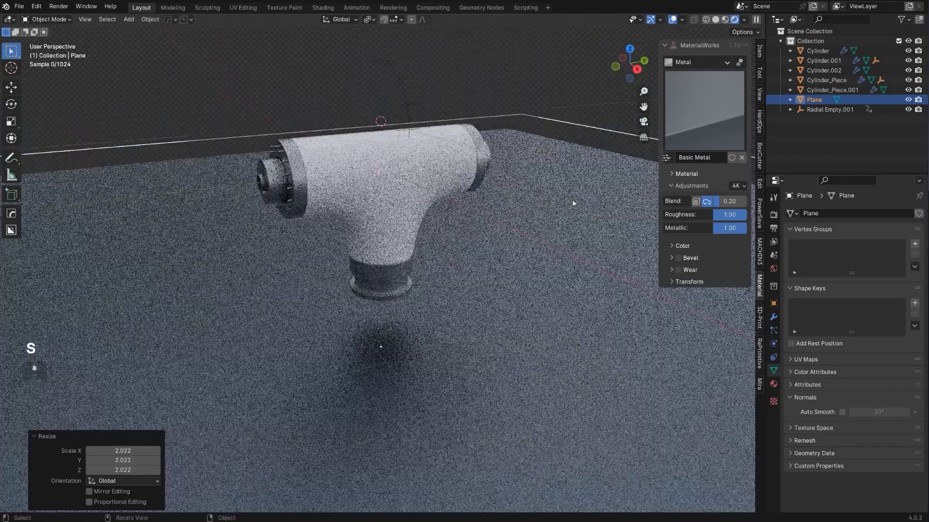
Step: Insert the Kogha decal from the BB Info 2022 Corp library on the pipe body with DECALmachine and rotate it -90°
scroll(527, 233, up, 4)
scroll(527, 233, down, 6)
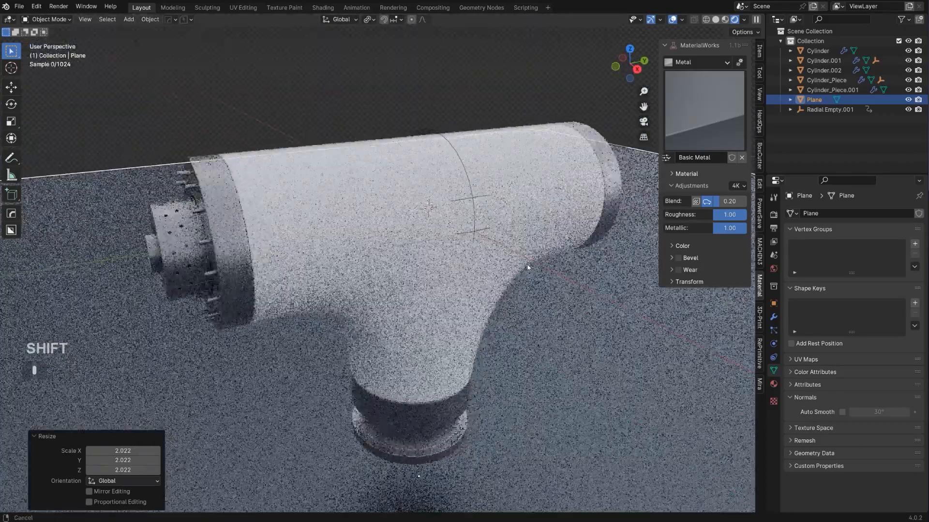
key(n)
click(449, 271)
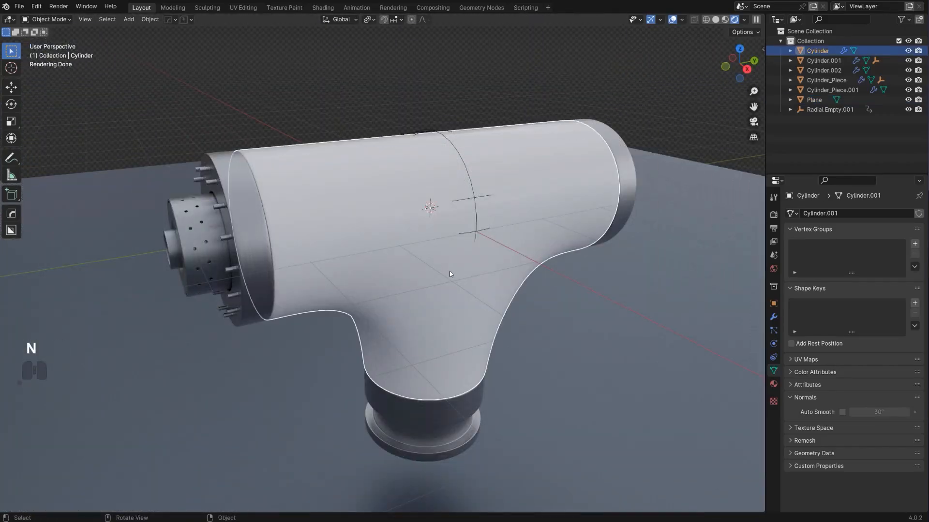
key(d)
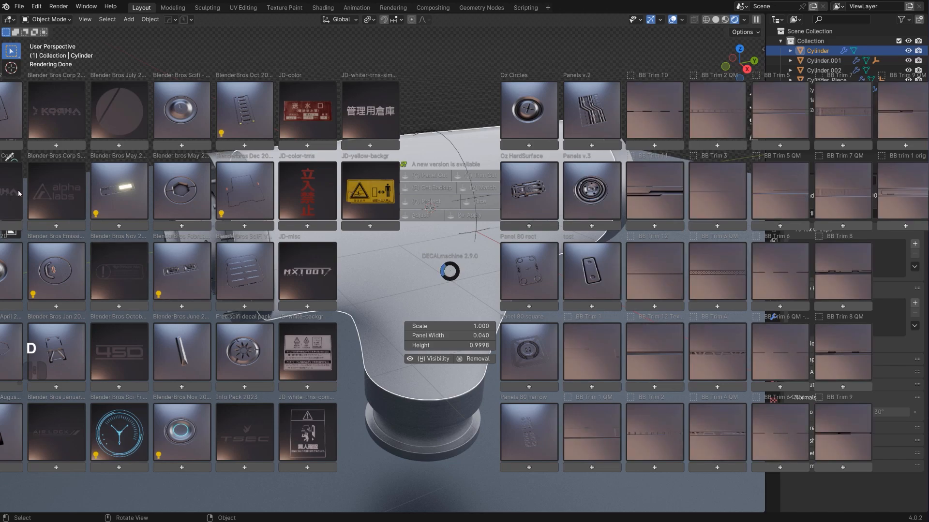
click(18, 194)
click(33, 262)
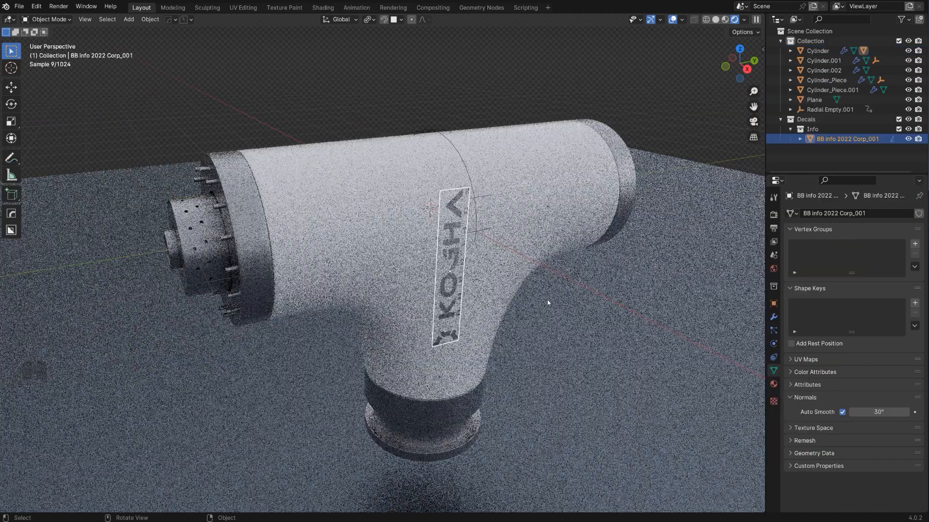
key(d)
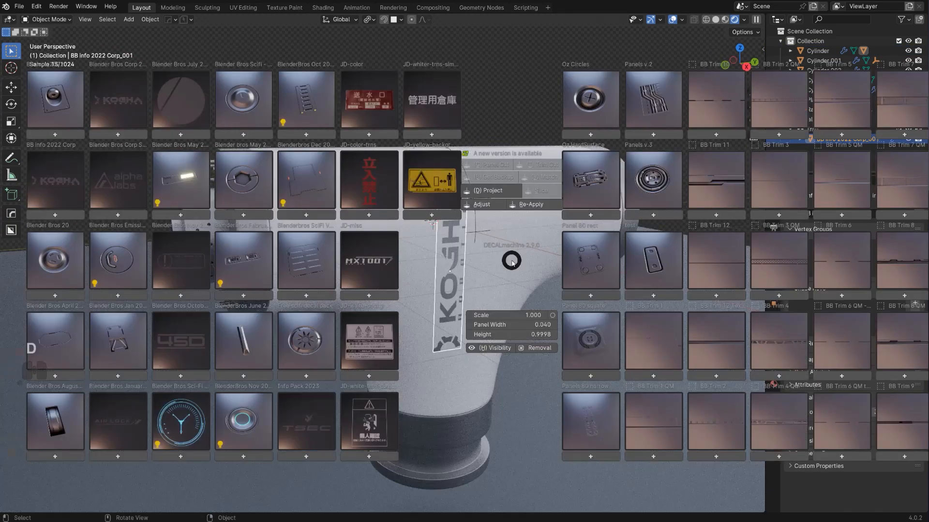
click(498, 210)
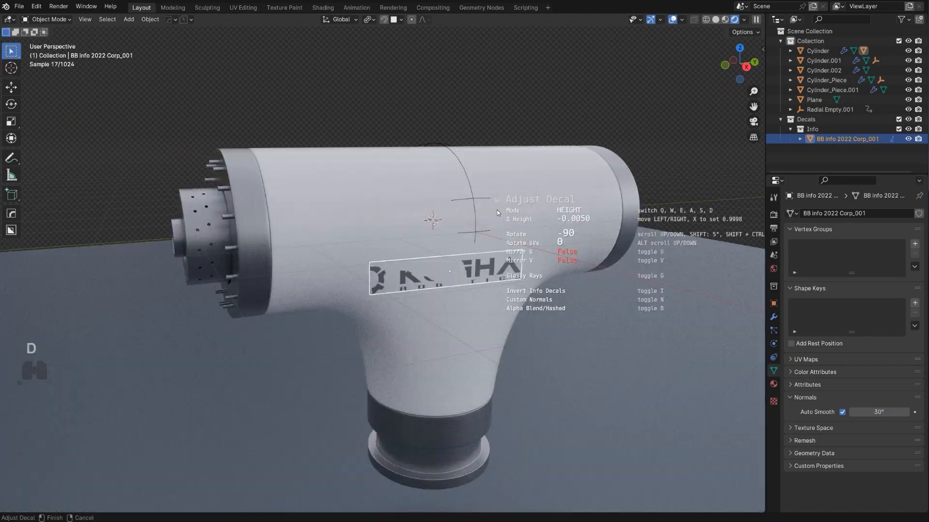
Step: In the right orthographic view, move the Kogha decal about 0.32 m along Y and 0.39 m along Z and enlarge it
key(KP_3)
key(KP_5)
key(g)
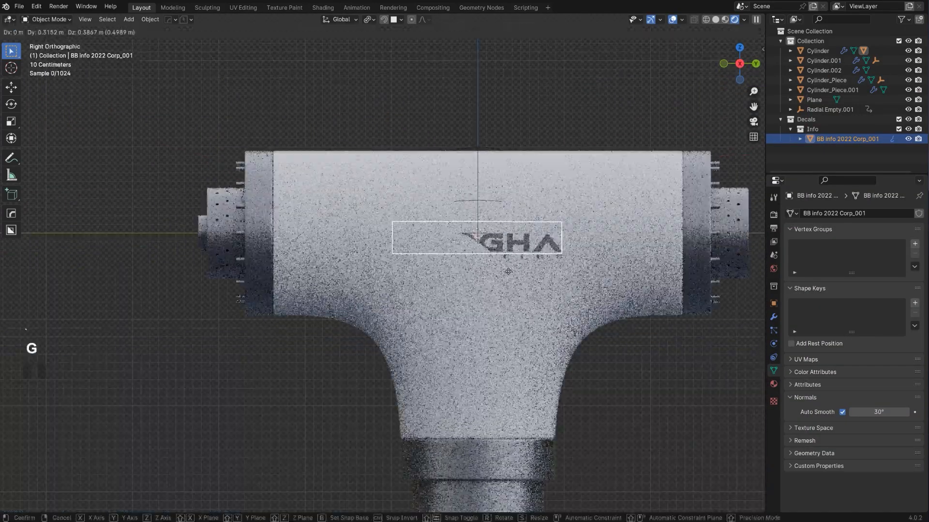
click(508, 271)
key(s)
click(650, 278)
Step: Move the Kogha decal's face about 0.095 m along X in Edit Mode, clear of the pipe surface
key(KP_5)
middle_drag(530, 291, 492, 308)
scroll(492, 308, up, 2)
scroll(492, 308, up, 3)
key(Tab)
scroll(410, 243, up, 2)
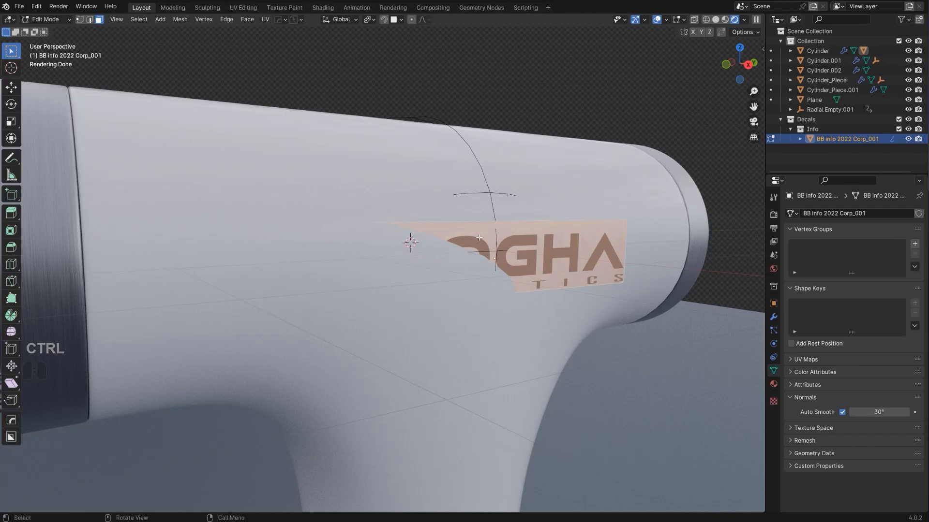
key(g)
key(x)
click(499, 246)
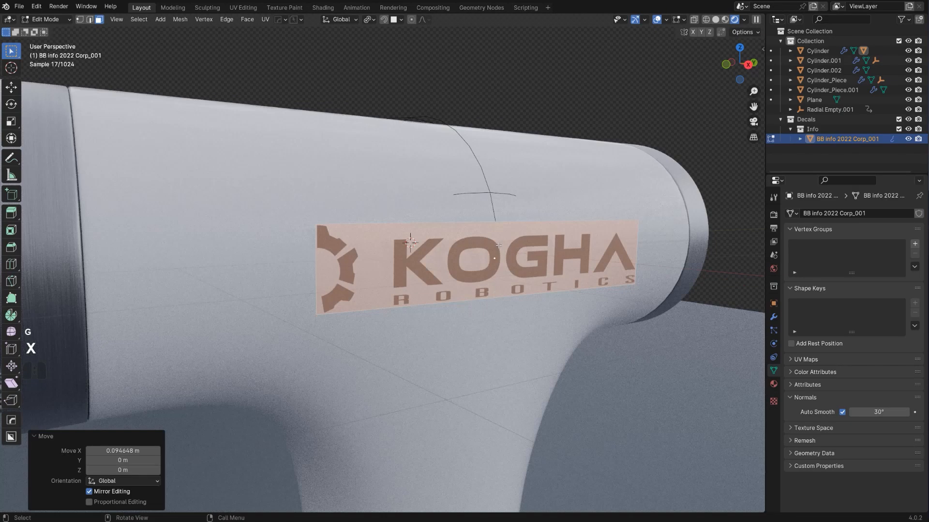
Step: Add vertical loop cuts across the decal, subdivide all its edges, repeat the subdivision twice and leave Edit Mode
click(495, 240)
key(a)
right_click(491, 251)
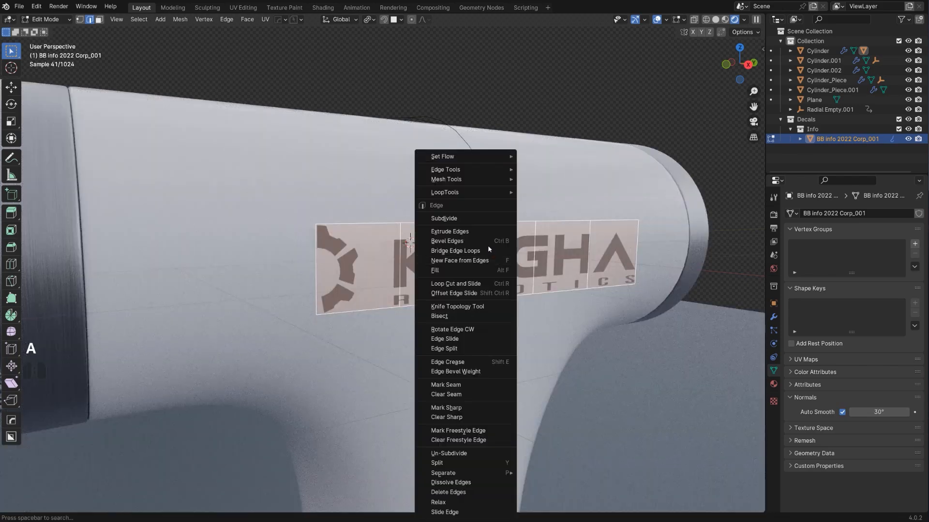
click(481, 219)
key(shift+r)
key(shift+r)
key(Tab)
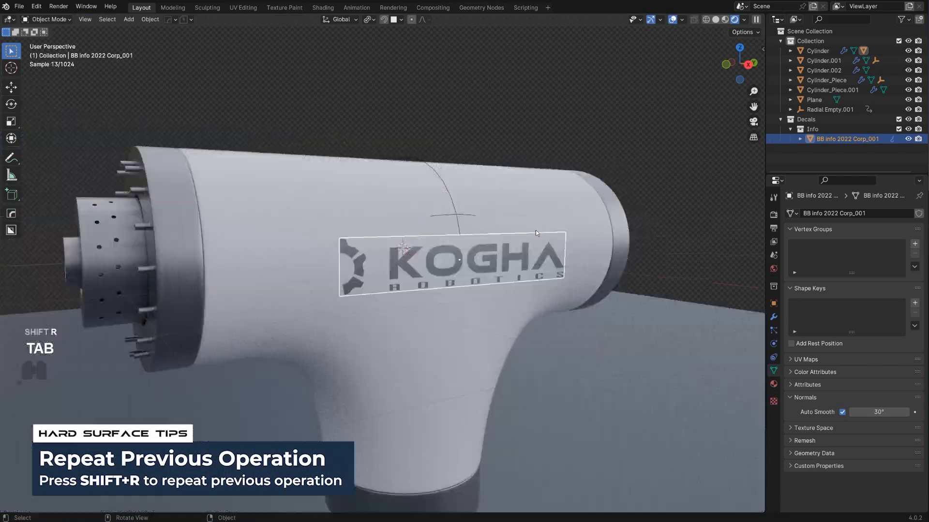
Step: Project the Kogha decal onto the curved pipe body with DECALmachine's Project operation
key(d)
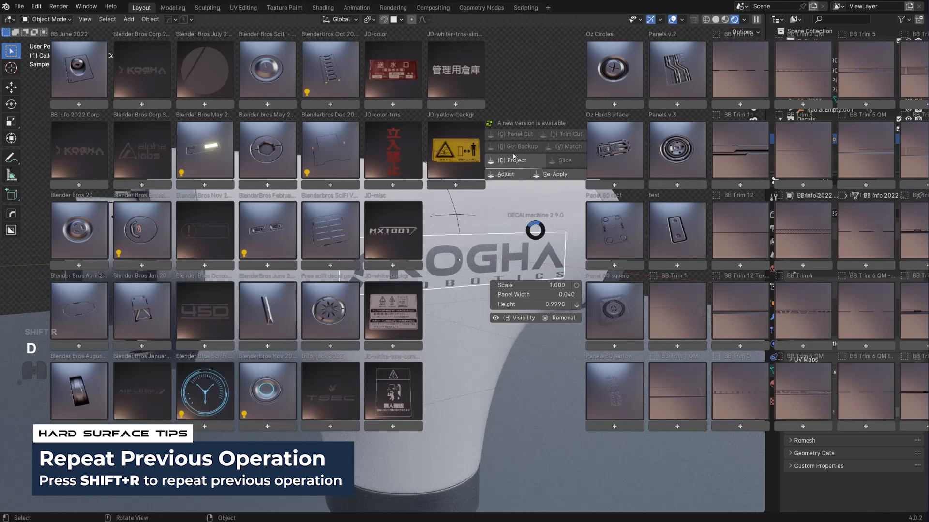
click(517, 160)
middle_drag(510, 202, 497, 223)
scroll(497, 232, up, 3)
click(489, 256)
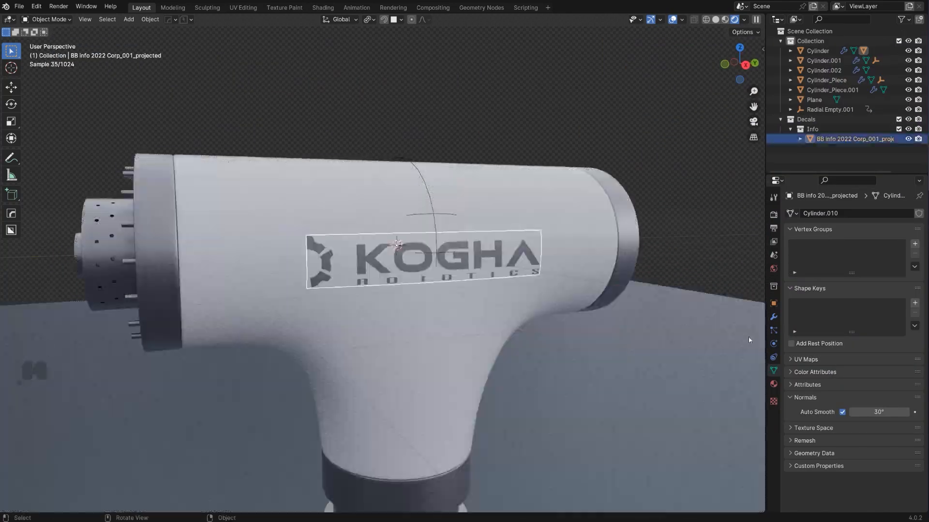
Step: Detach the COLOR input from the base colour in the Kogha decal's material
scroll(484, 275, down, 2)
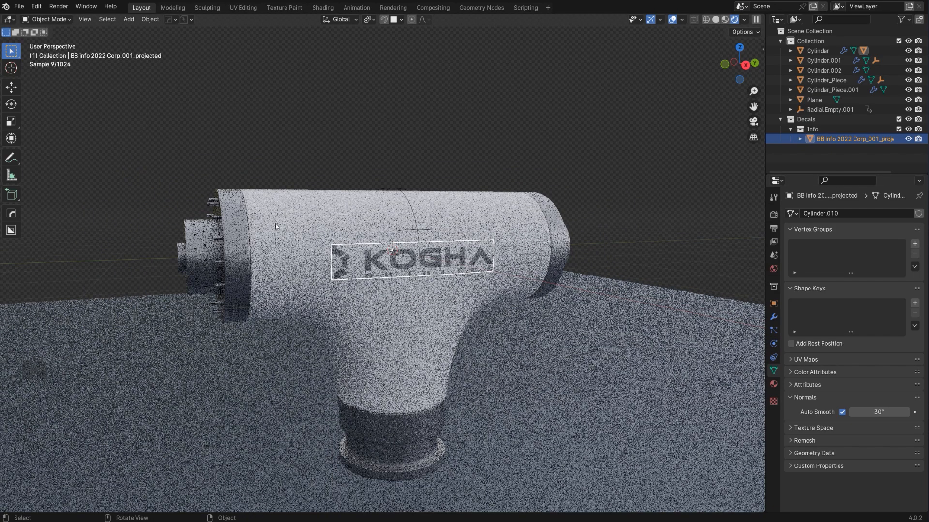
scroll(531, 299, up, 3)
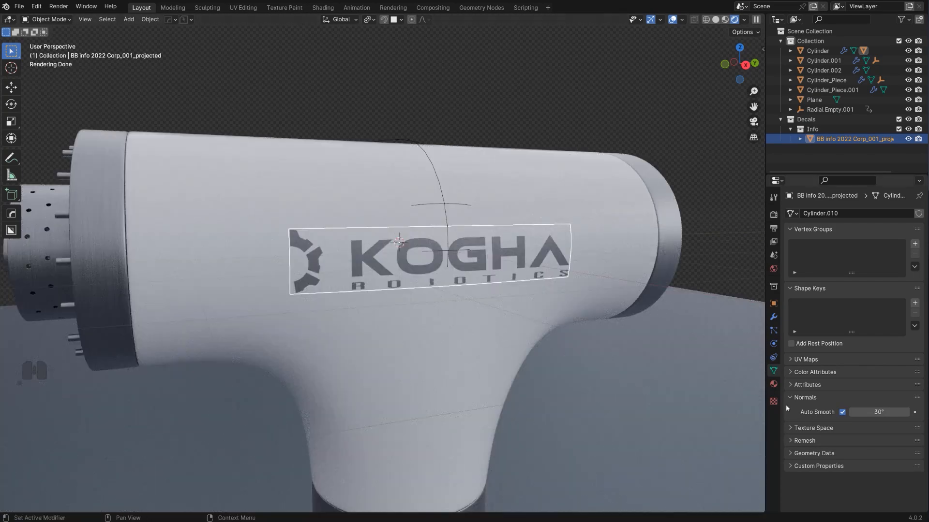
click(773, 383)
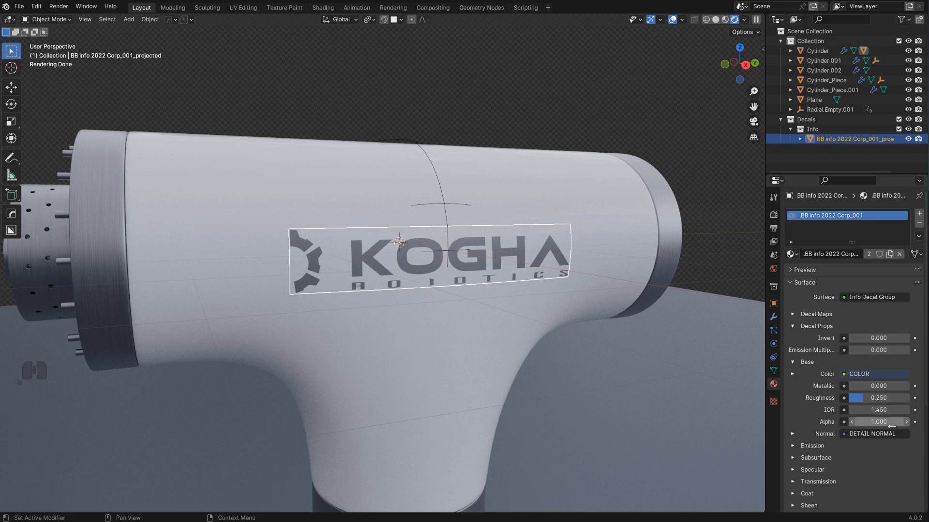
click(891, 375)
click(883, 407)
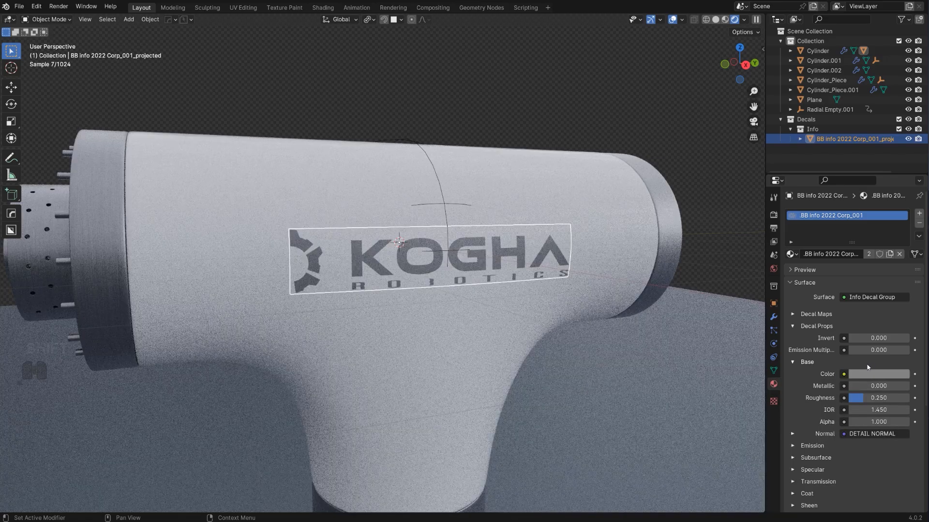
Step: Darken the decal's base colour to a grey with value 0.070
click(870, 376)
mouse_move(901, 278)
mouse_down()
mouse_move(901, 296)
mouse_move(901, 279)
mouse_up()
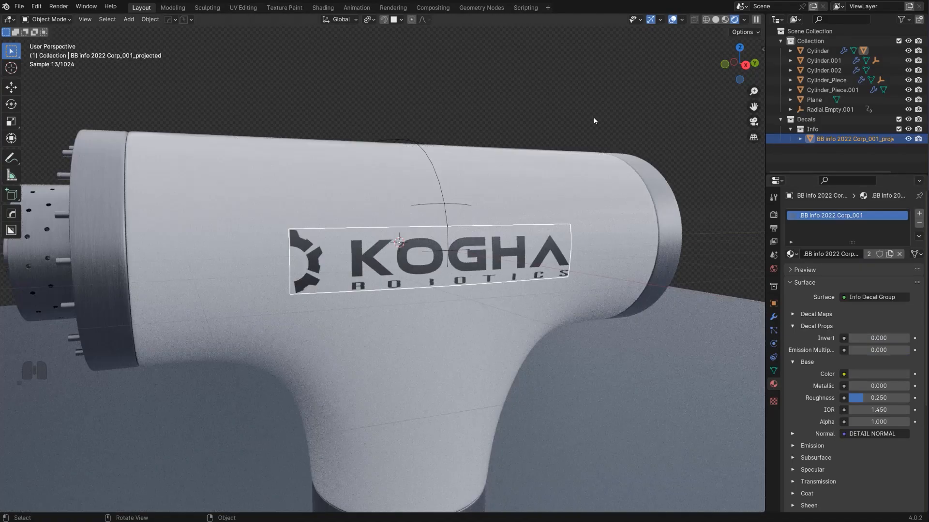
click(593, 127)
Step: Sample the ground plane's colour from the viewport as the Kogha decal's base colour
scroll(589, 144, down, 2)
scroll(589, 144, down, 2)
middle_drag(590, 285, 561, 330)
click(875, 373)
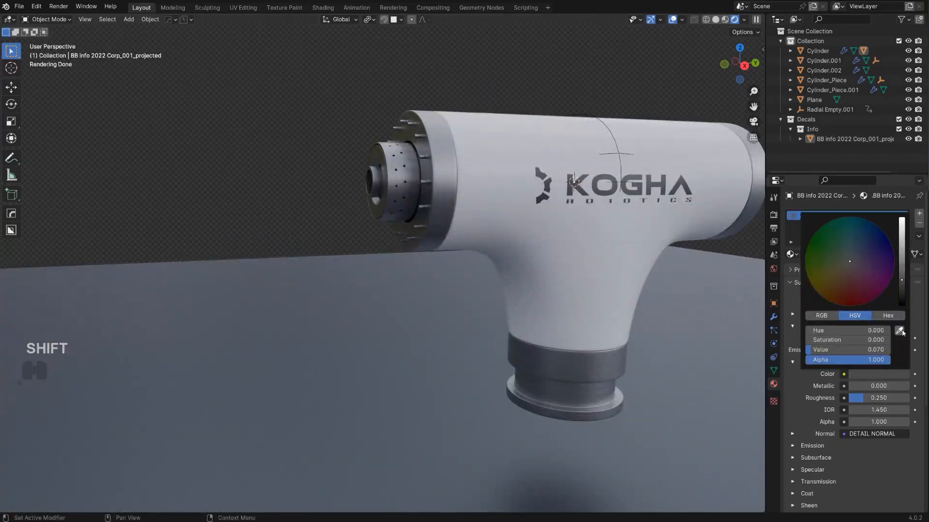
click(900, 330)
click(650, 331)
Step: Create a Smart View Cam camera from a view of the whole pipe and set its focal length to 85 mm
middle_drag(600, 286, 555, 291)
scroll(555, 289, down, 3)
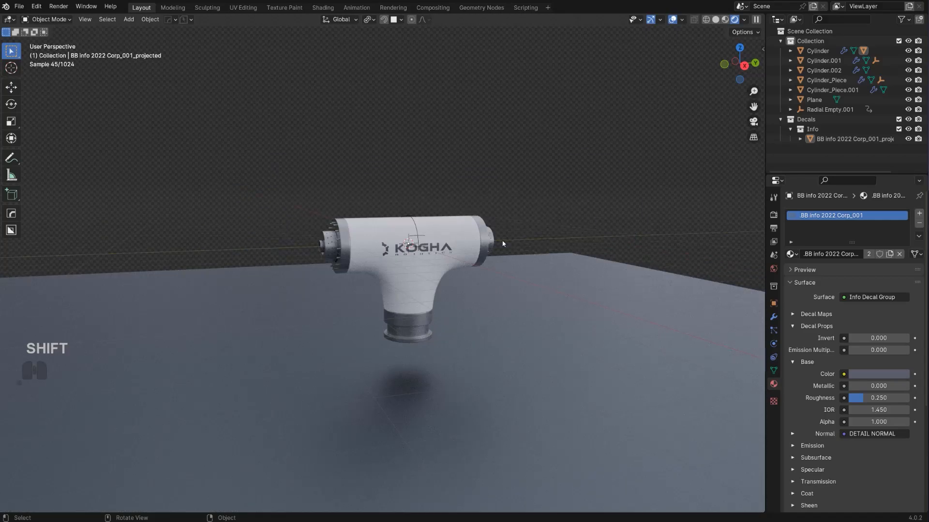
scroll(505, 276, up, 3)
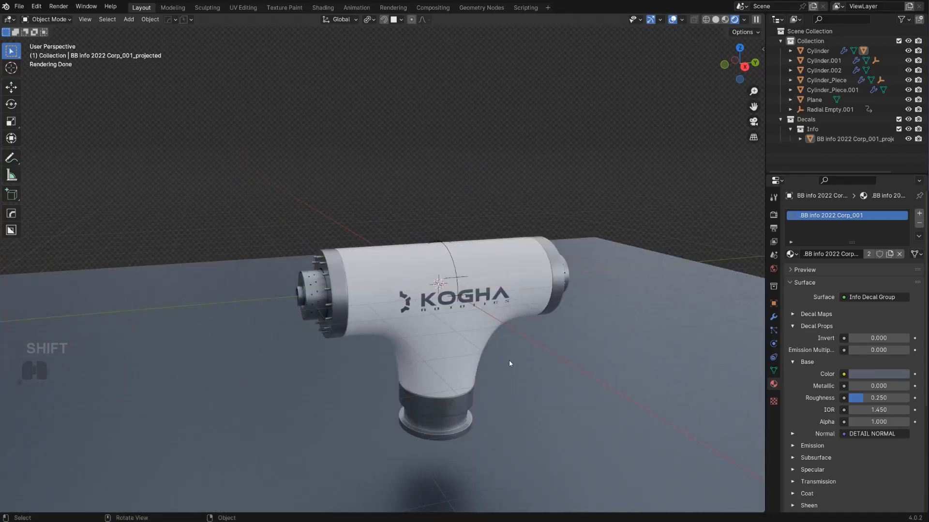
key(Page_Down)
click(402, 279)
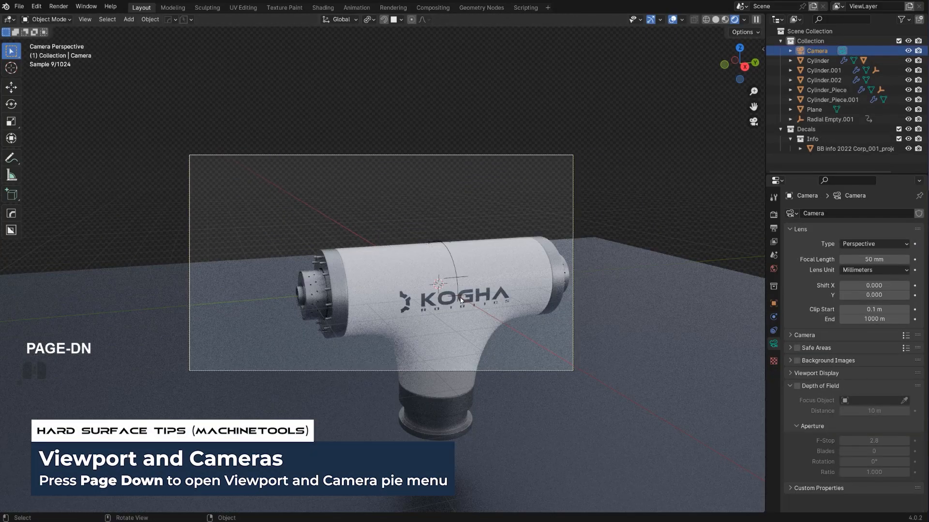
key(Page_Down)
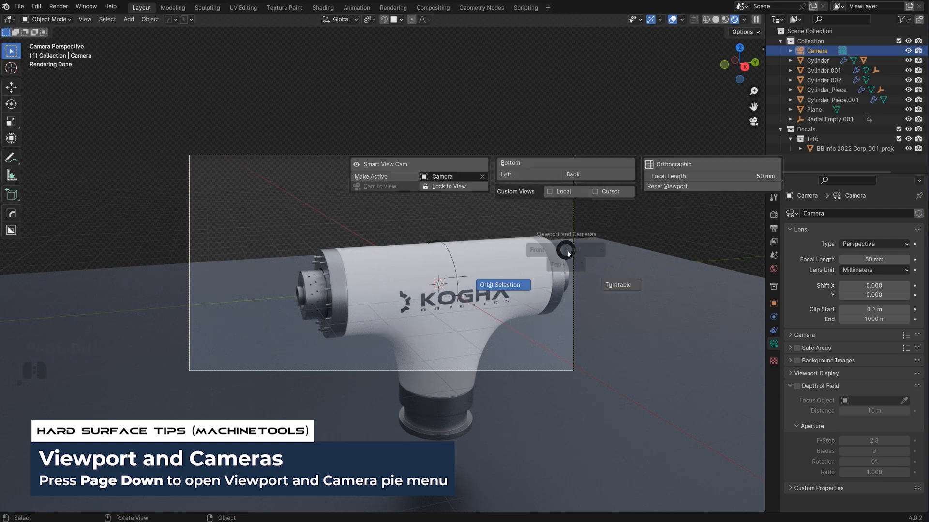
text(85)
key(Return)
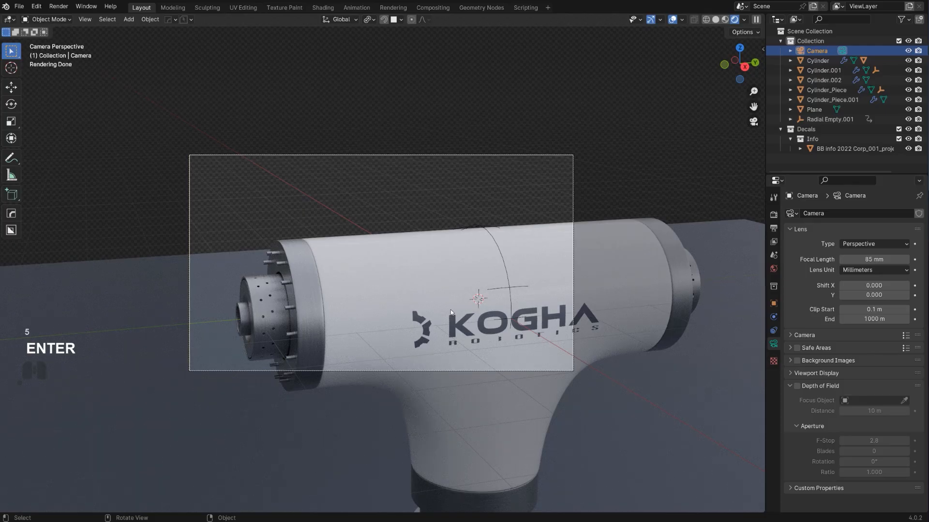
Step: Lock the camera to the view and reframe it so the whole T-pipe fits inside the camera frame
key(Page_Down)
click(349, 246)
scroll(367, 256, down, 2)
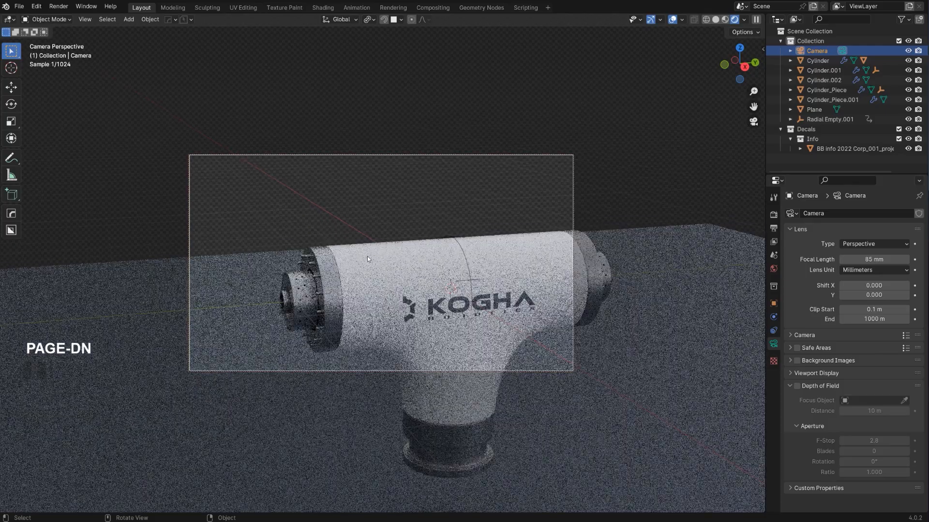
shift+middle_drag(420, 264, 441, 301)
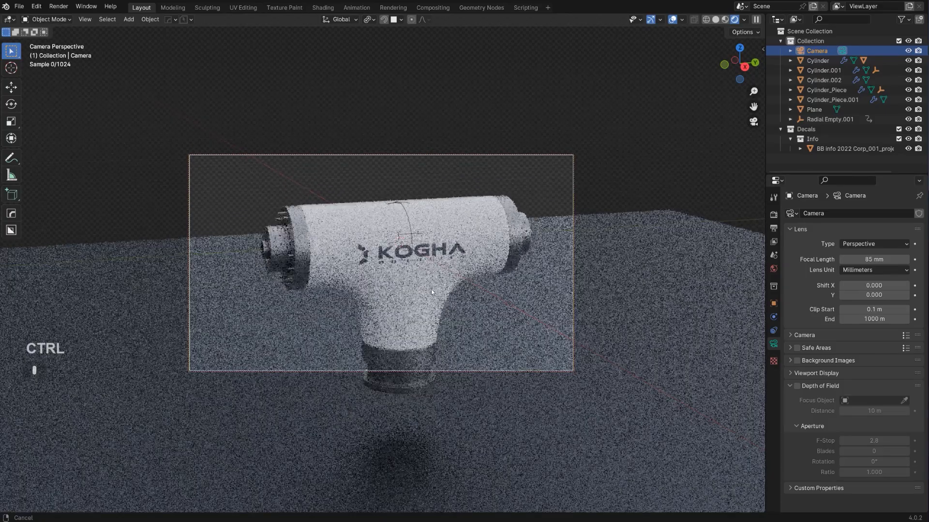
shift+middle_drag(440, 301, 422, 257)
Step: Raise the ground plane about 0.73 m along Z, closer to the pipe's base
click(419, 262)
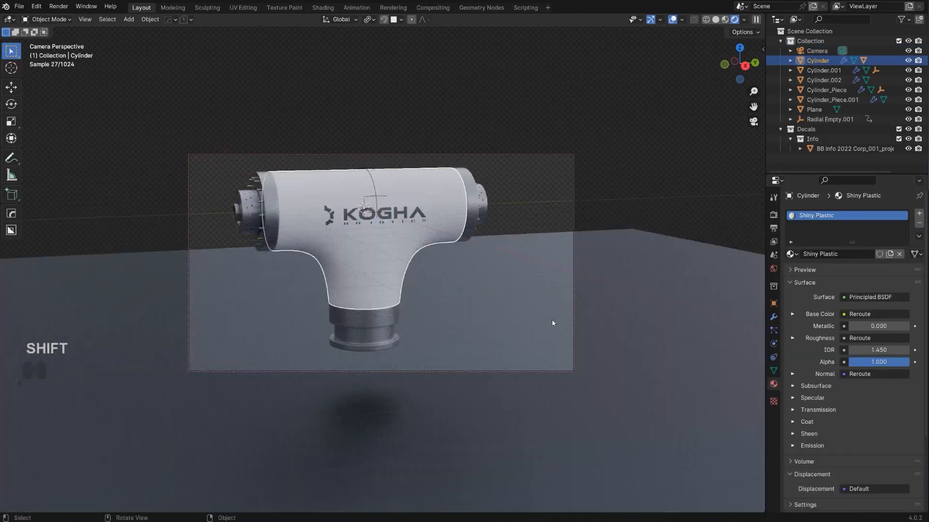
click(533, 330)
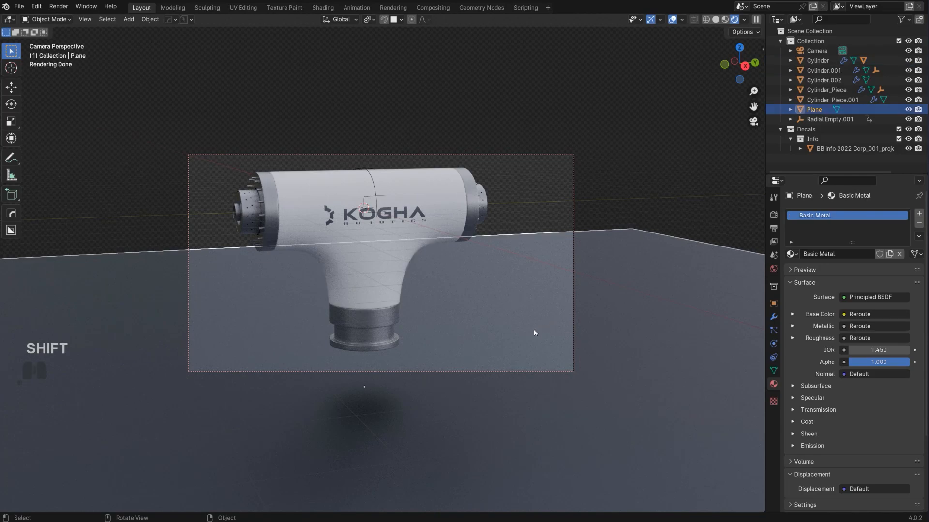
key(g)
key(z)
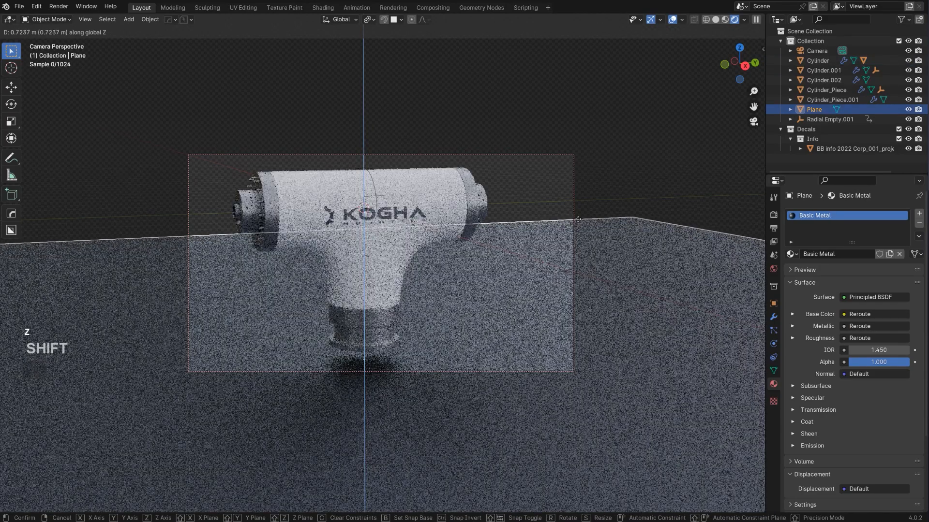
click(561, 251)
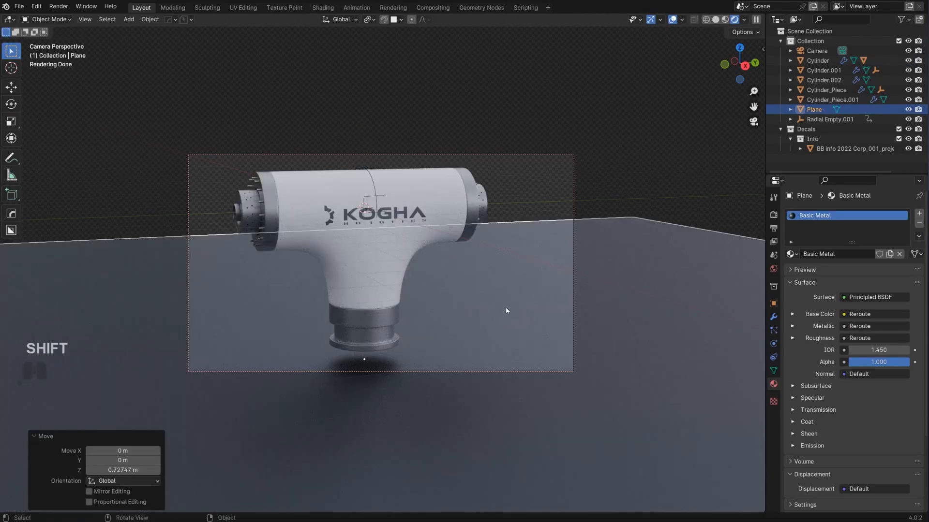
Step: Unlock the camera from the view and scale the ground plane up by about 6.19 to fill the camera frame
key(Page_Down)
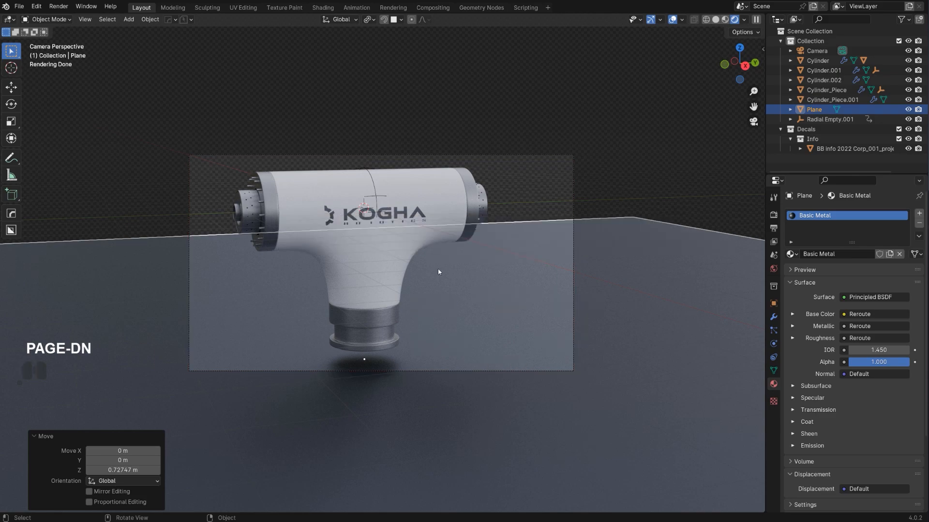
key(s)
click(515, 181)
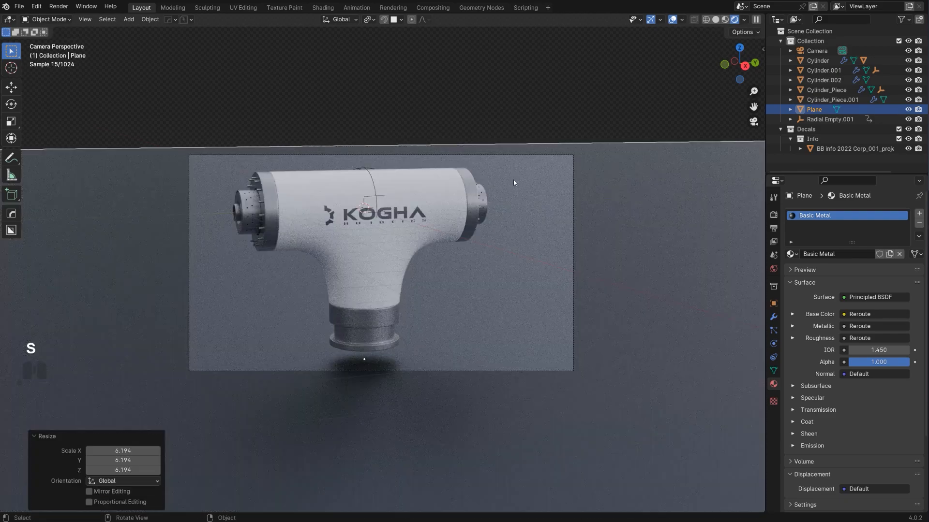
scroll(446, 269, up, 3)
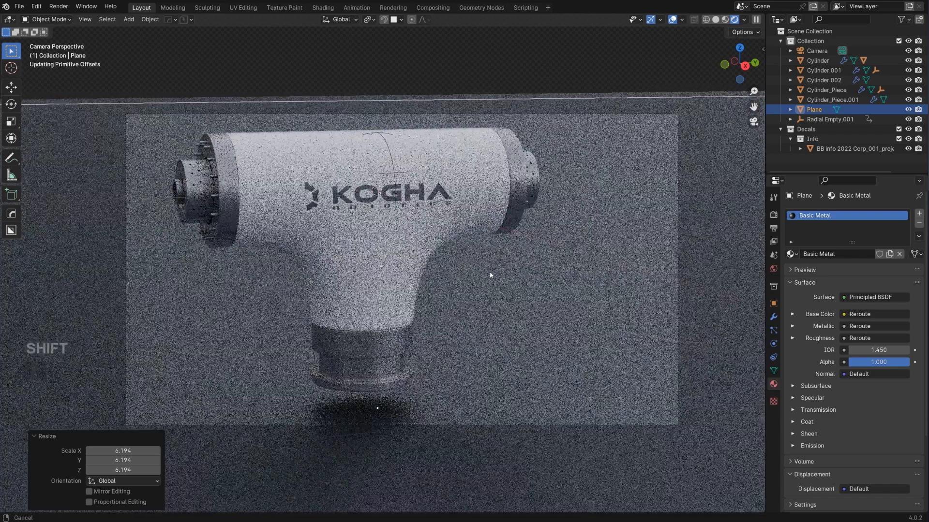